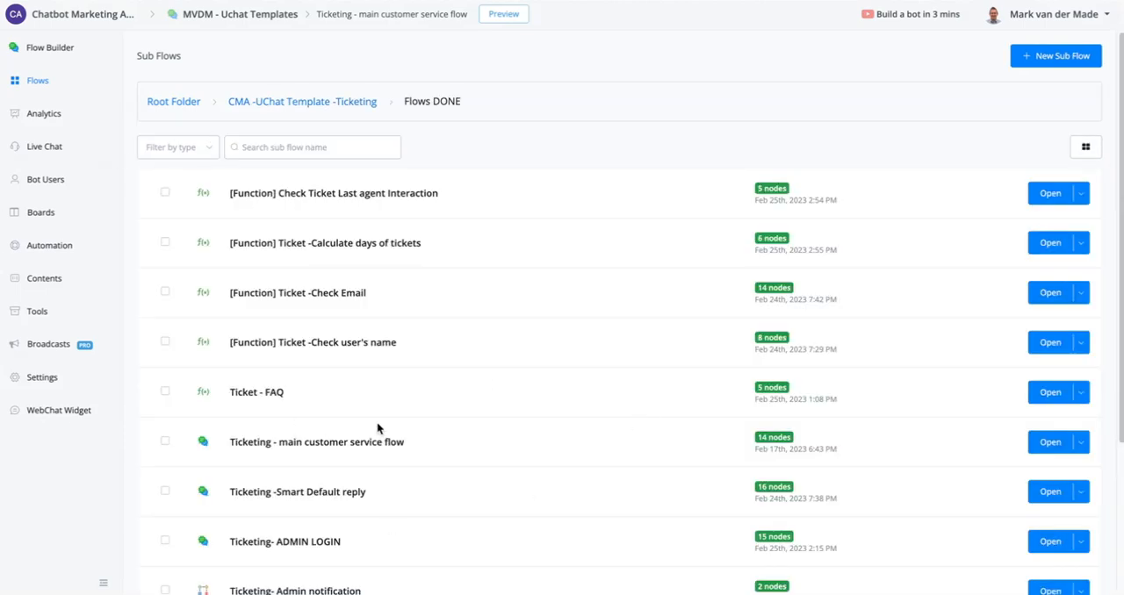
- Open the "Ticketing - main customer service flow" sub flow from the Flows DONE folder
{"action": "mouse_move", "coordinate": [278, 447]}
{"action": "left_click_drag", "start_coordinate": [279, 447], "coordinate": [427, 442]}
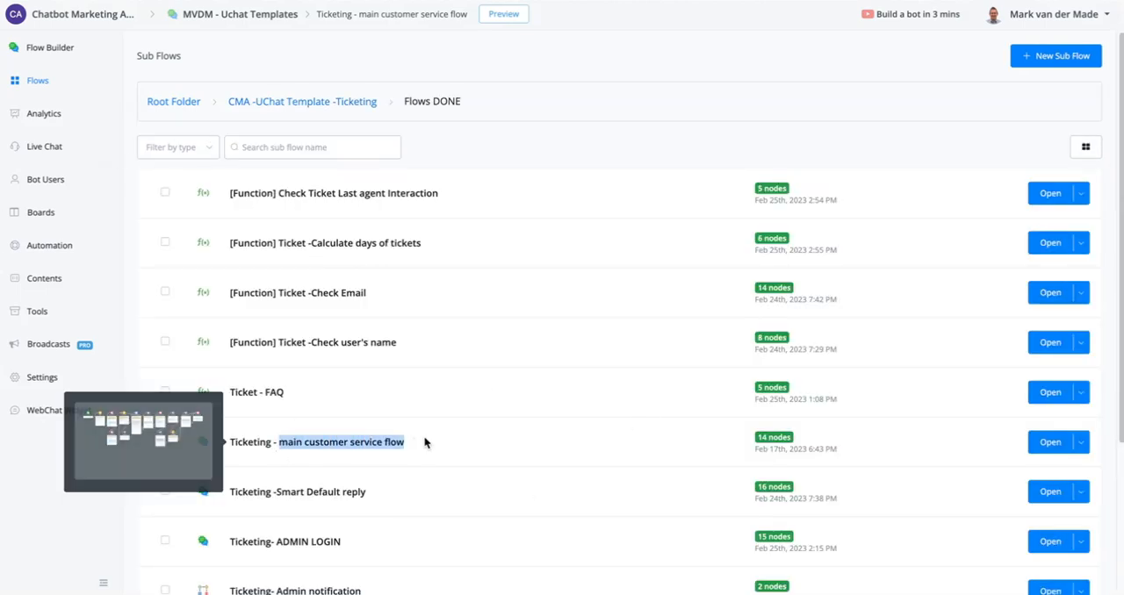
{"action": "left_click", "coordinate": [496, 445]}
{"action": "left_click", "coordinate": [1036, 439]}
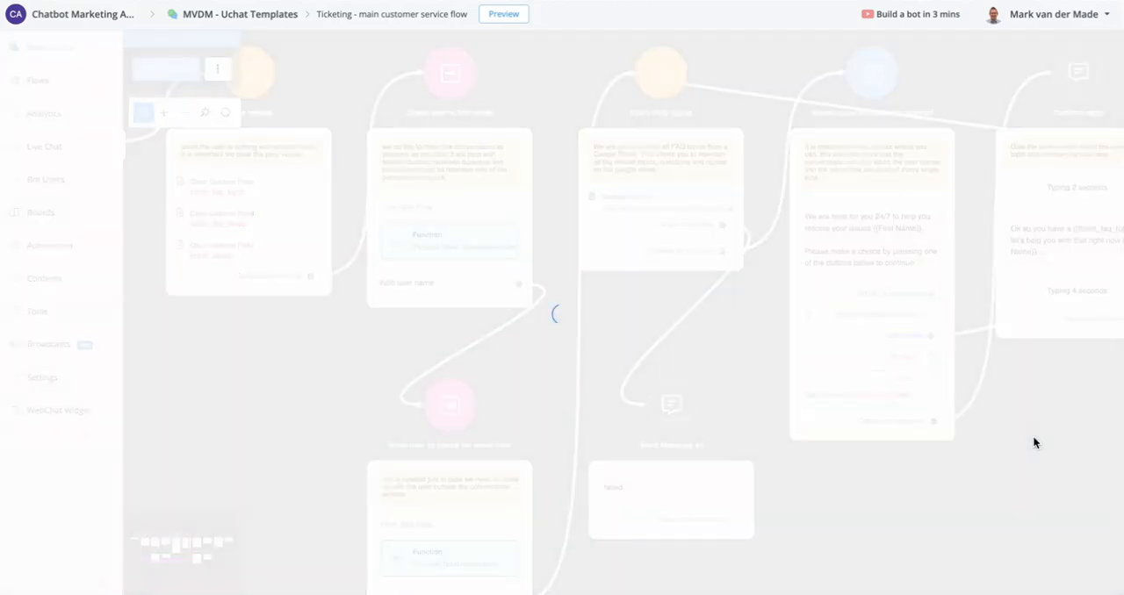
- Rename the "Check user's first name" node to "Check user's name" and publish the flow
{"action": "scroll", "coordinate": [293, 236], "scroll_direction": "up", "scroll_amount": 2}
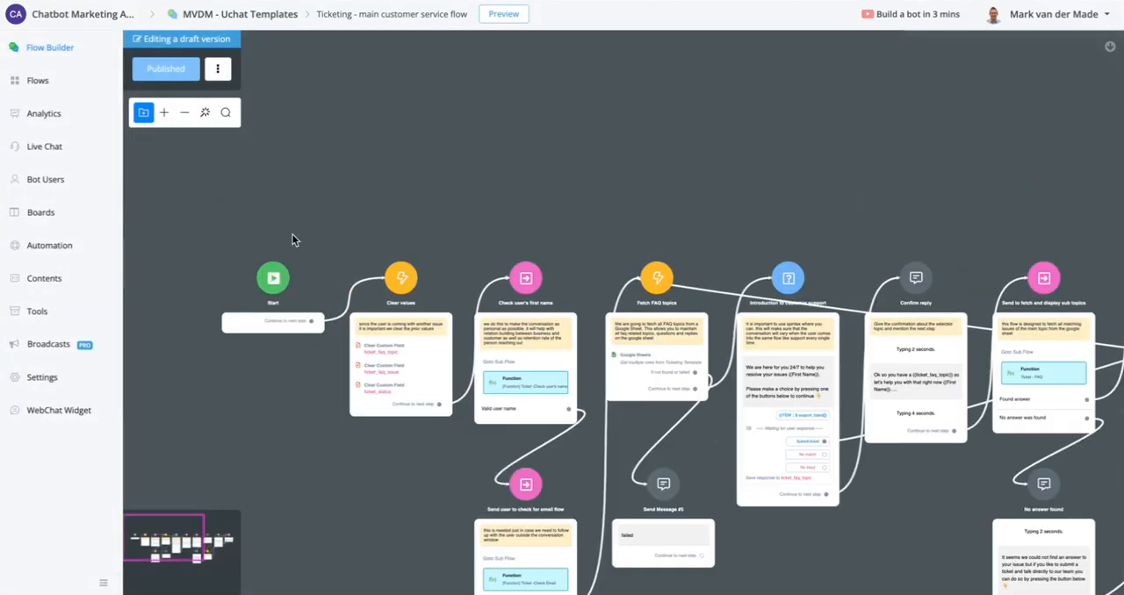
{"action": "scroll", "coordinate": [384, 328], "scroll_direction": "up", "scroll_amount": 1}
{"action": "left_click_drag", "start_coordinate": [651, 220], "coordinate": [547, 15]}
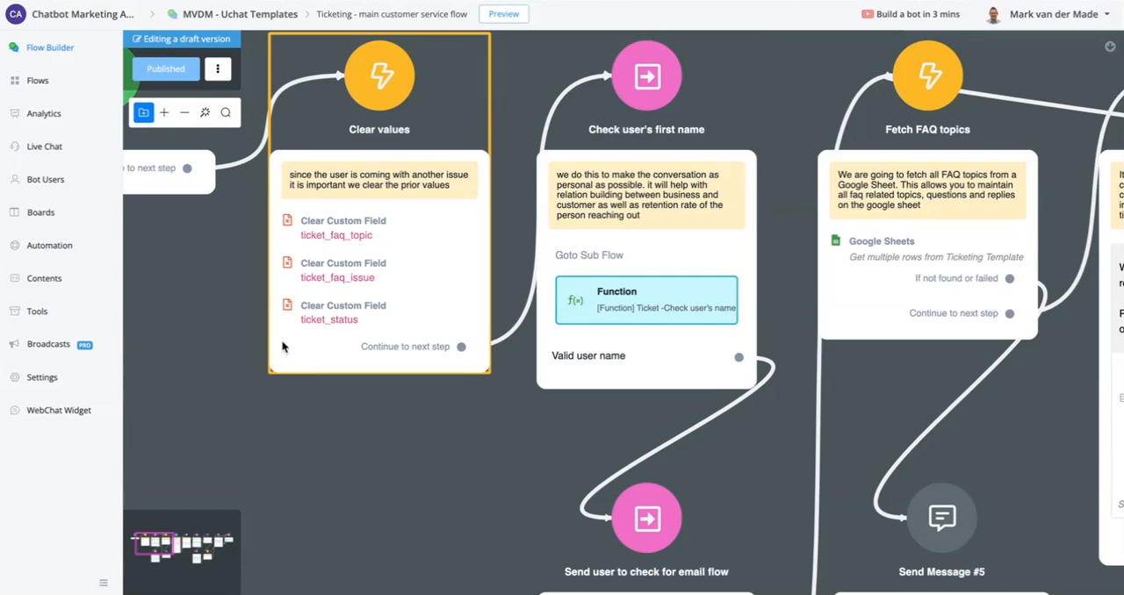
{"action": "scroll", "coordinate": [281, 343], "scroll_direction": "down", "scroll_amount": 3}
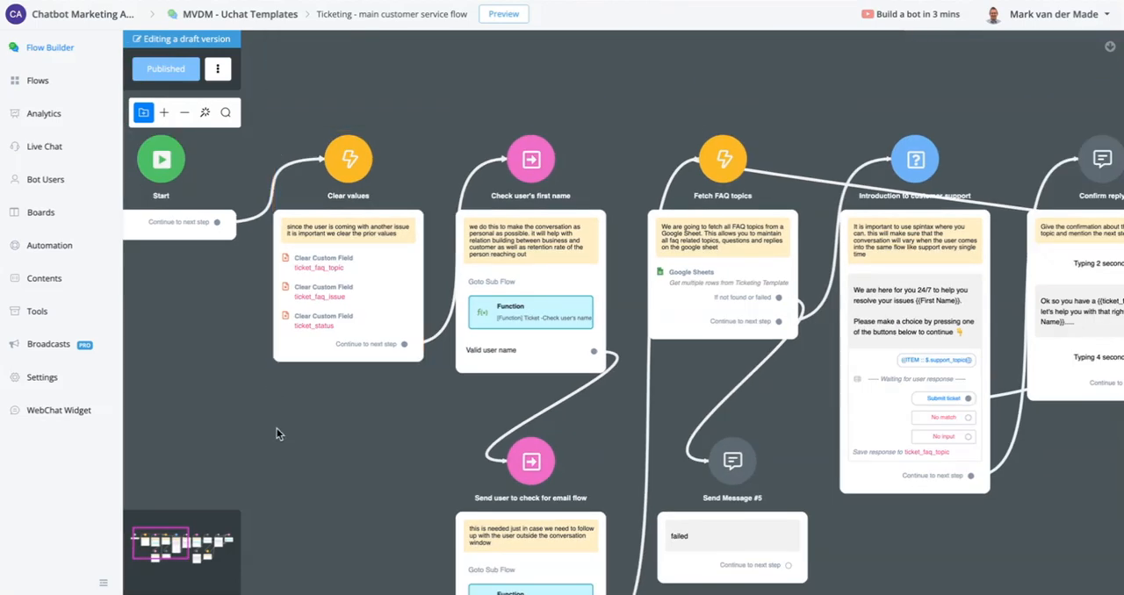
{"action": "left_click_drag", "start_coordinate": [319, 477], "coordinate": [263, 396]}
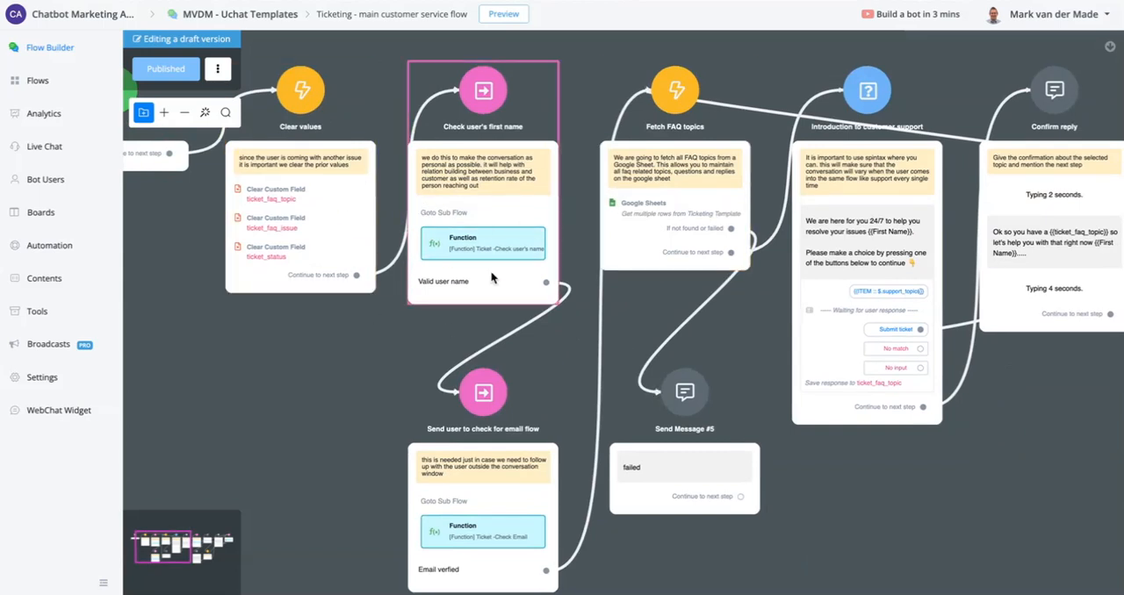
{"action": "left_click", "coordinate": [525, 162]}
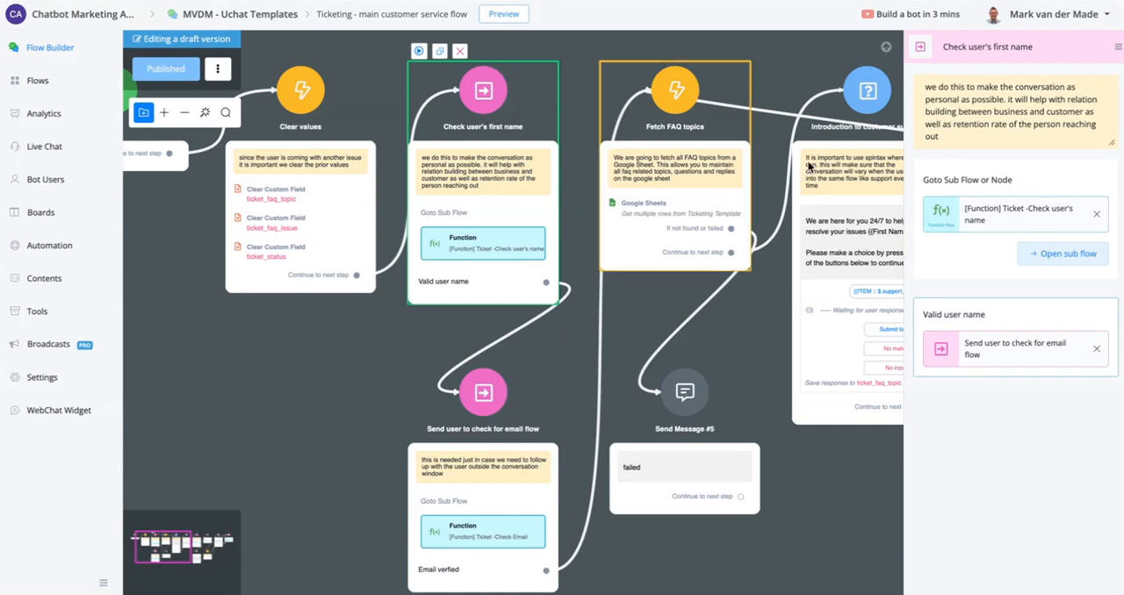
{"action": "double_click", "coordinate": [995, 48]}
{"action": "key", "text": "BackSpace"}
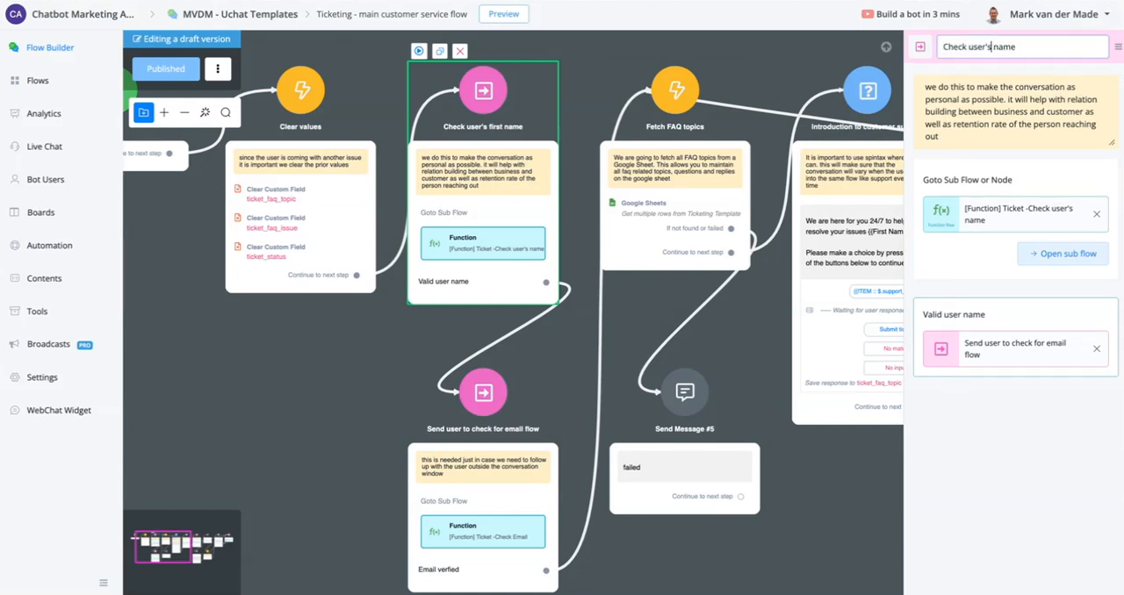
{"action": "left_click", "coordinate": [230, 395]}
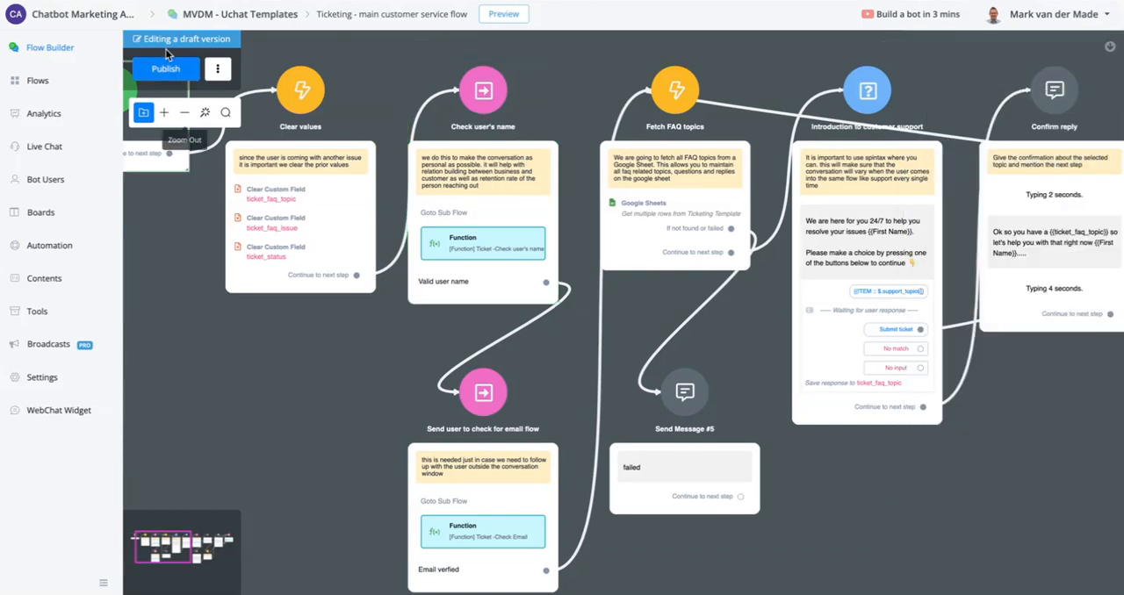
{"action": "left_click", "coordinate": [166, 68]}
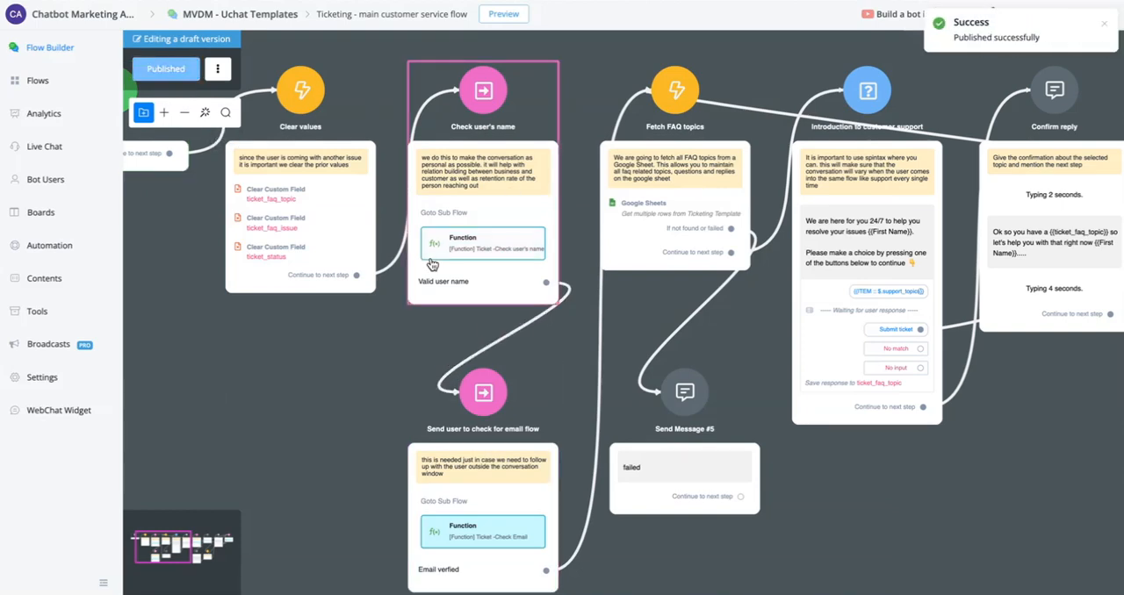
- Open the sub flow linked in the "Check user's name" node and examine its "Does user have valid first name?" conditions
{"action": "left_click", "coordinate": [463, 243]}
{"action": "left_click", "coordinate": [1086, 252]}
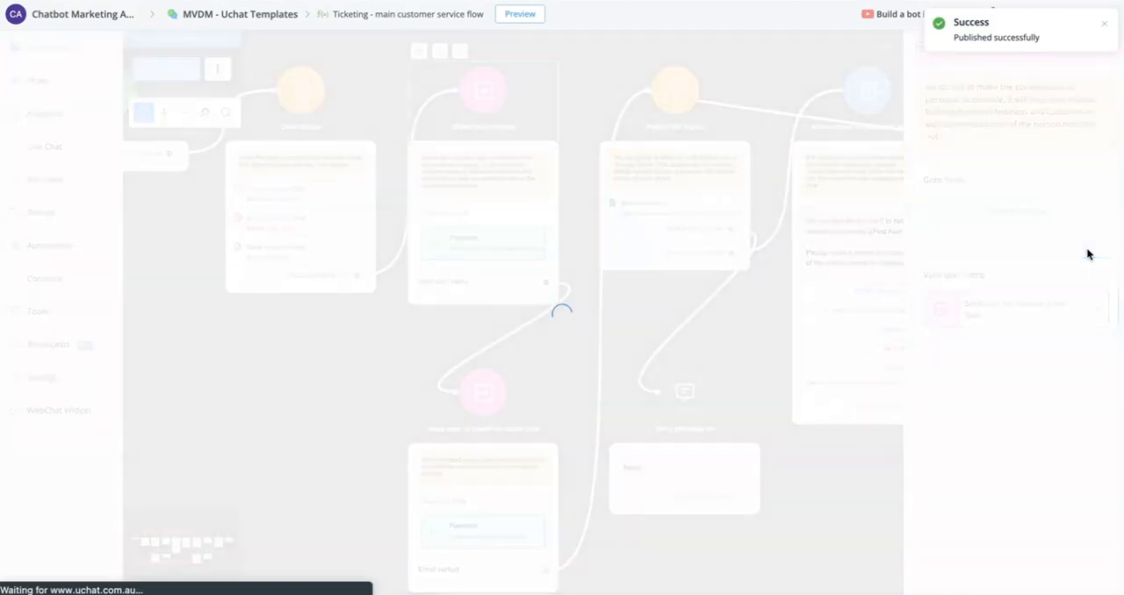
{"action": "scroll", "coordinate": [523, 160], "scroll_direction": "up", "scroll_amount": 5}
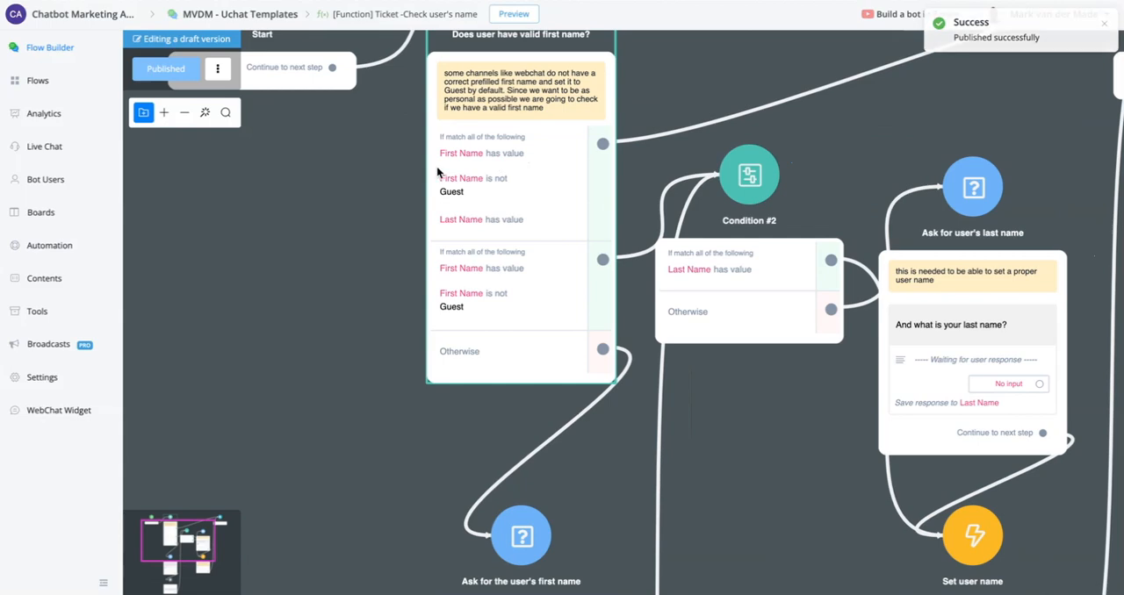
{"action": "left_click_drag", "start_coordinate": [354, 192], "coordinate": [353, 277]}
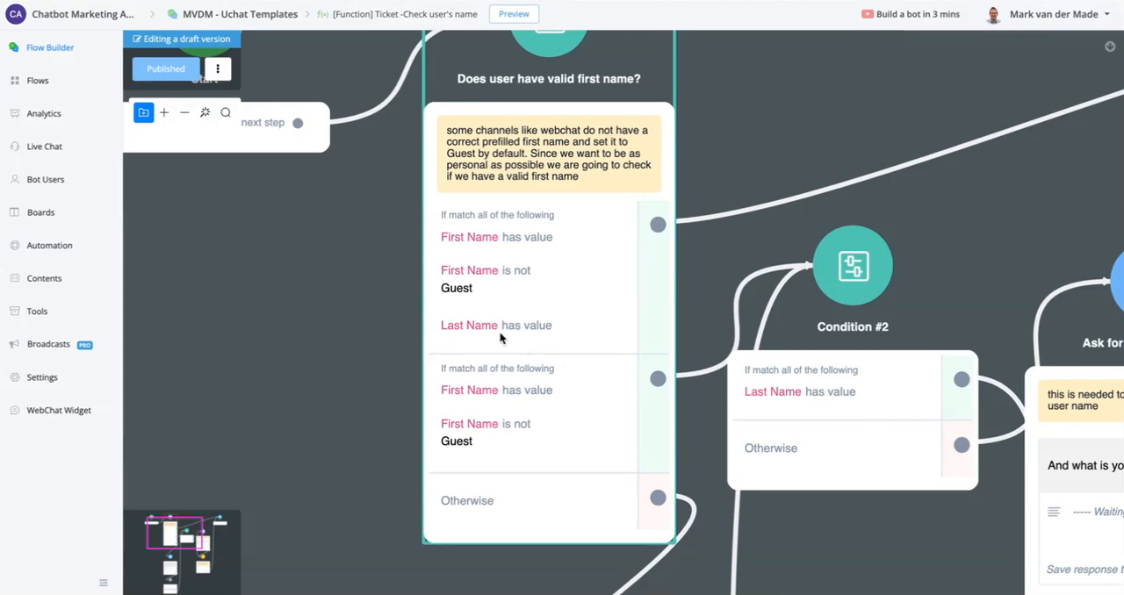
{"action": "scroll", "coordinate": [506, 336], "scroll_direction": "down", "scroll_amount": 4}
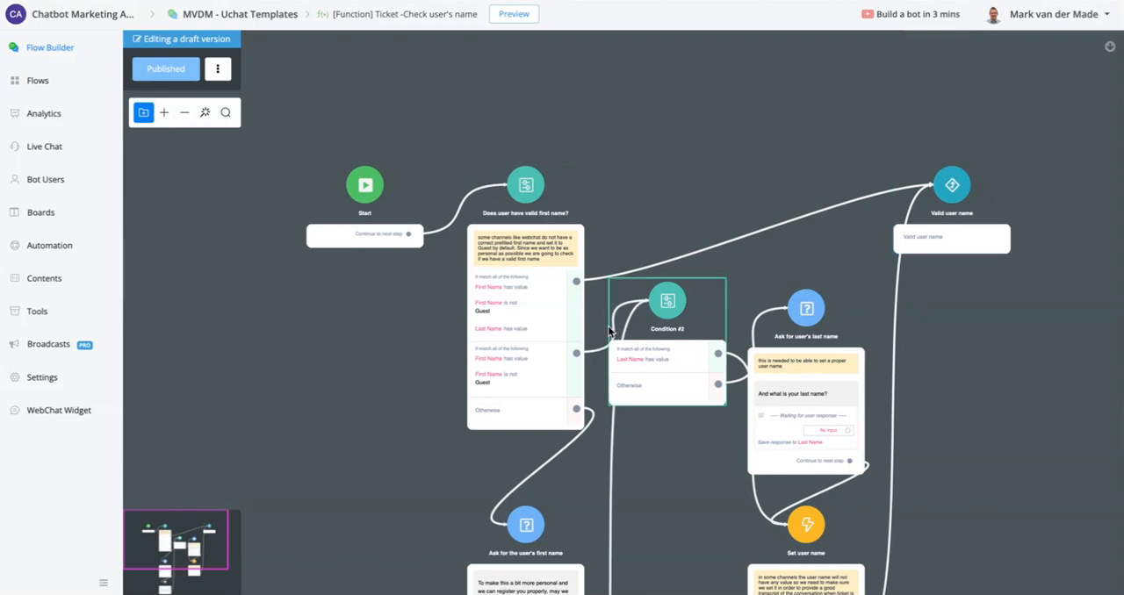
{"action": "scroll", "coordinate": [543, 367], "scroll_direction": "up", "scroll_amount": 5}
{"action": "left_click_drag", "start_coordinate": [288, 362], "coordinate": [278, 218]}
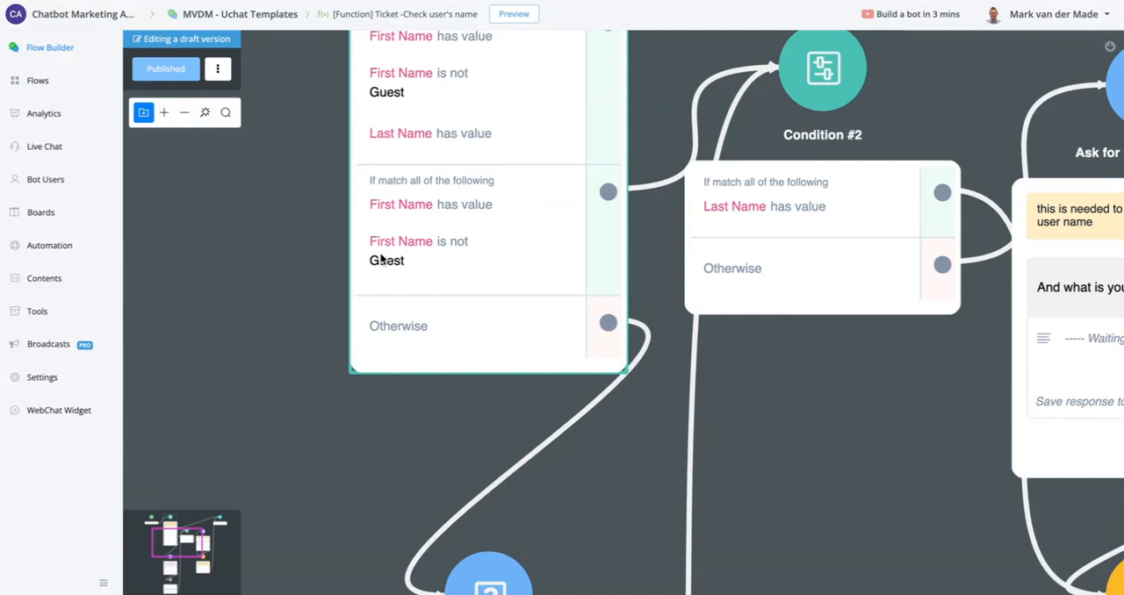
- Examine the paths from both name conditions through the first-name and last-name questions, Set user name and Valid user name
{"action": "scroll", "coordinate": [380, 260], "scroll_direction": "down", "scroll_amount": 3}
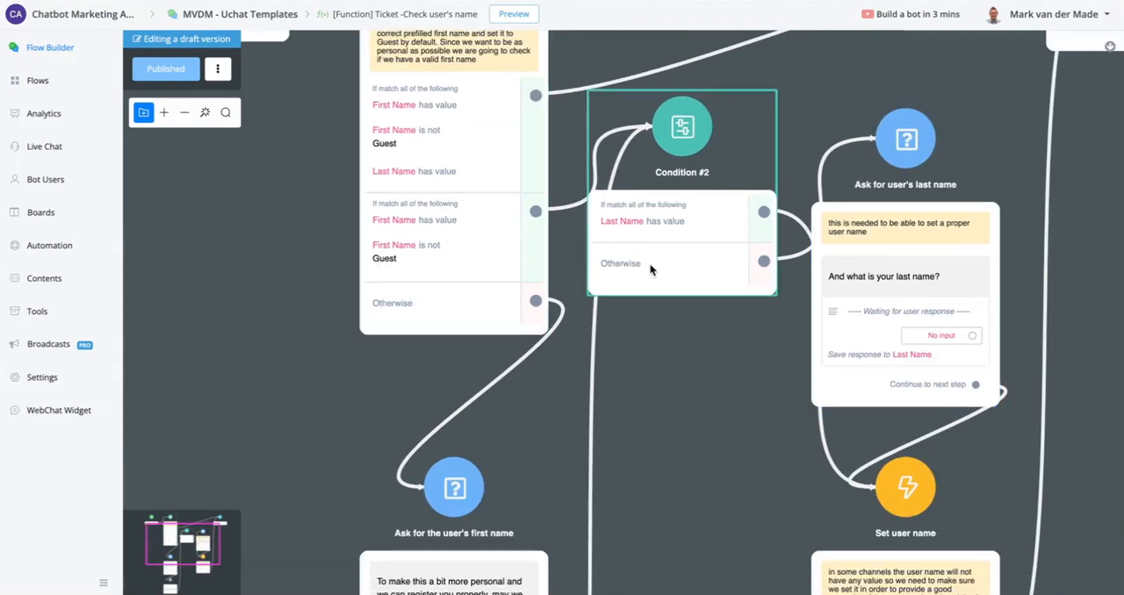
{"action": "left_click_drag", "start_coordinate": [685, 405], "coordinate": [438, 436]}
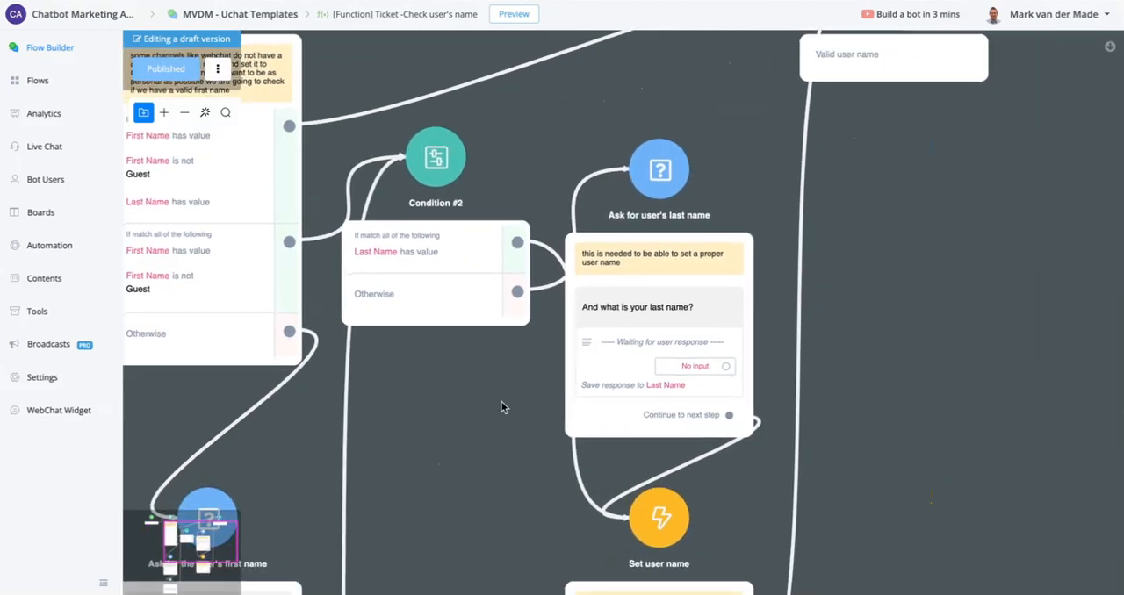
{"action": "scroll", "coordinate": [454, 248], "scroll_direction": "down", "scroll_amount": 3}
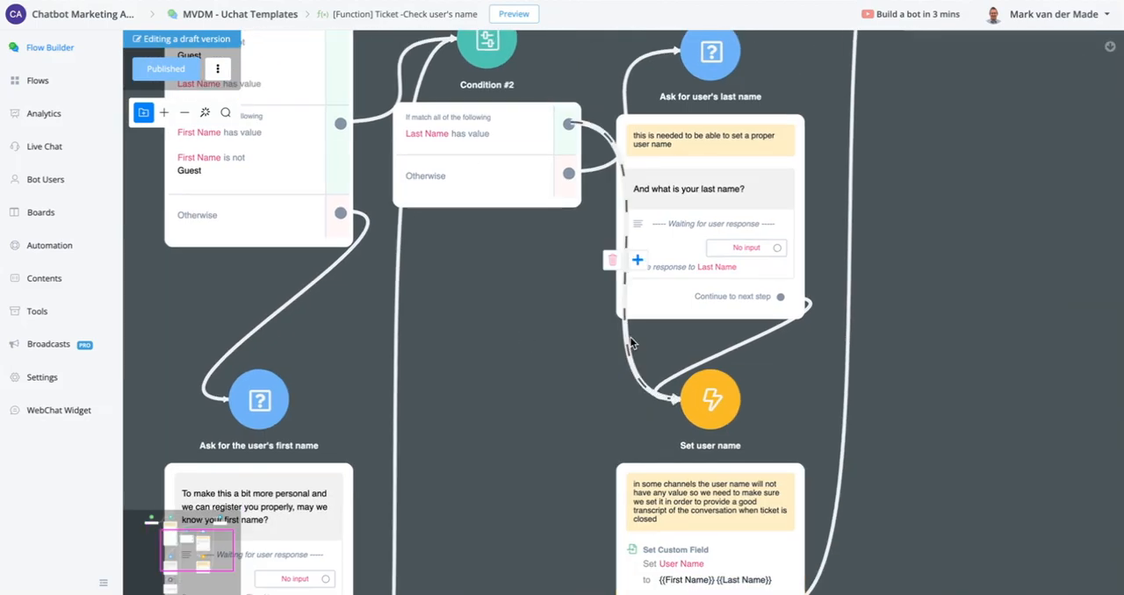
{"action": "scroll", "coordinate": [544, 454], "scroll_direction": "down", "scroll_amount": 3}
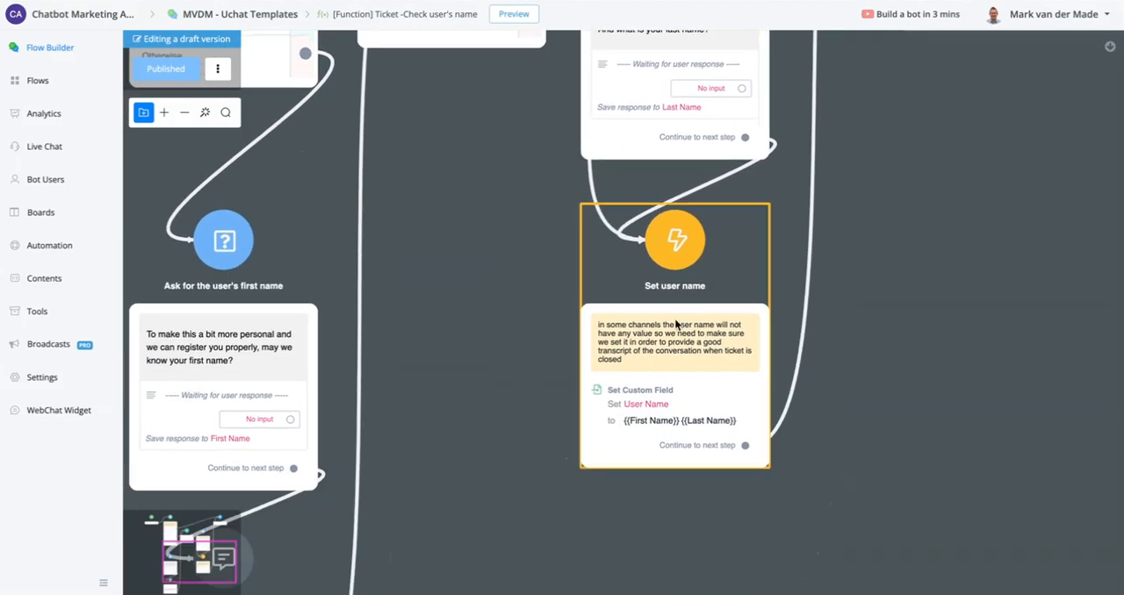
{"action": "left_click_drag", "start_coordinate": [977, 130], "coordinate": [900, 562]}
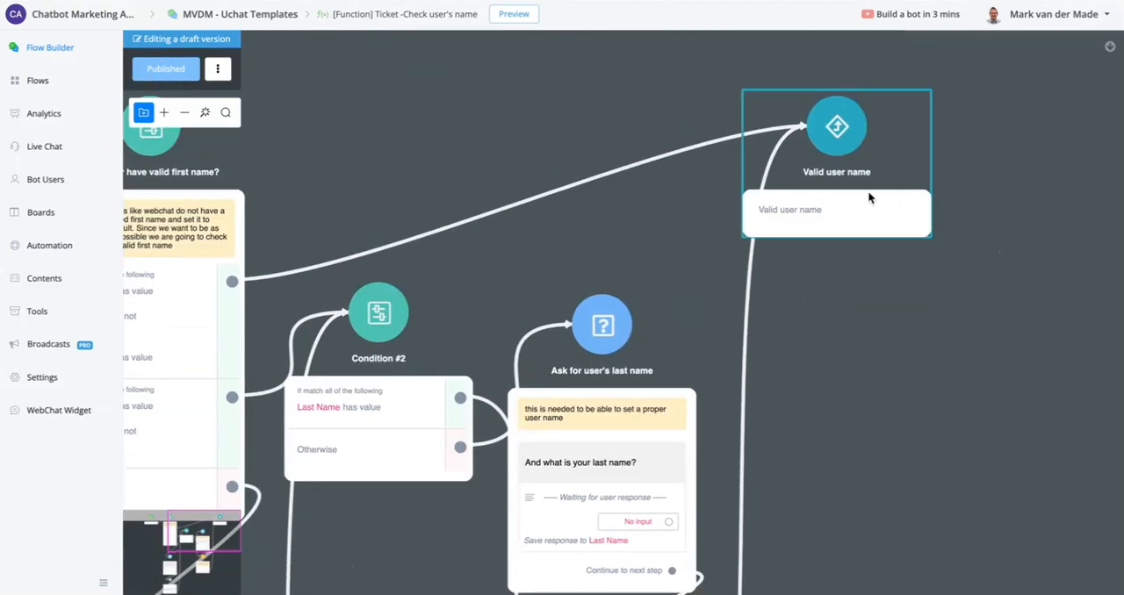
{"action": "left_click_drag", "start_coordinate": [879, 450], "coordinate": [1123, 179]}
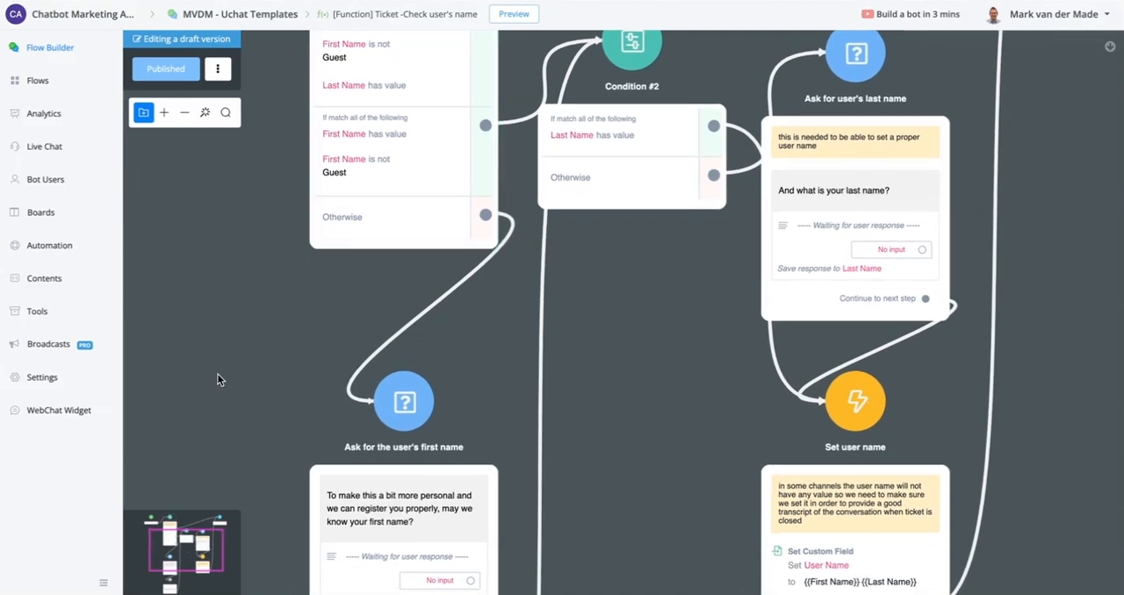
{"action": "left_click_drag", "start_coordinate": [217, 375], "coordinate": [272, 186]}
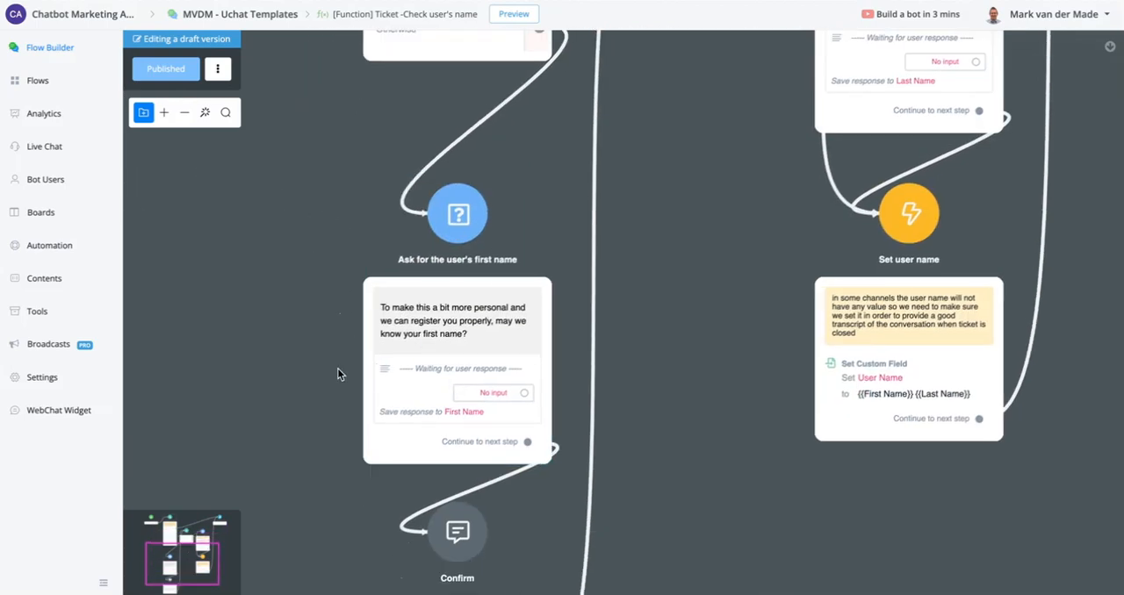
{"action": "left_click_drag", "start_coordinate": [307, 424], "coordinate": [330, 120]}
{"action": "left_click_drag", "start_coordinate": [713, 115], "coordinate": [582, 471]}
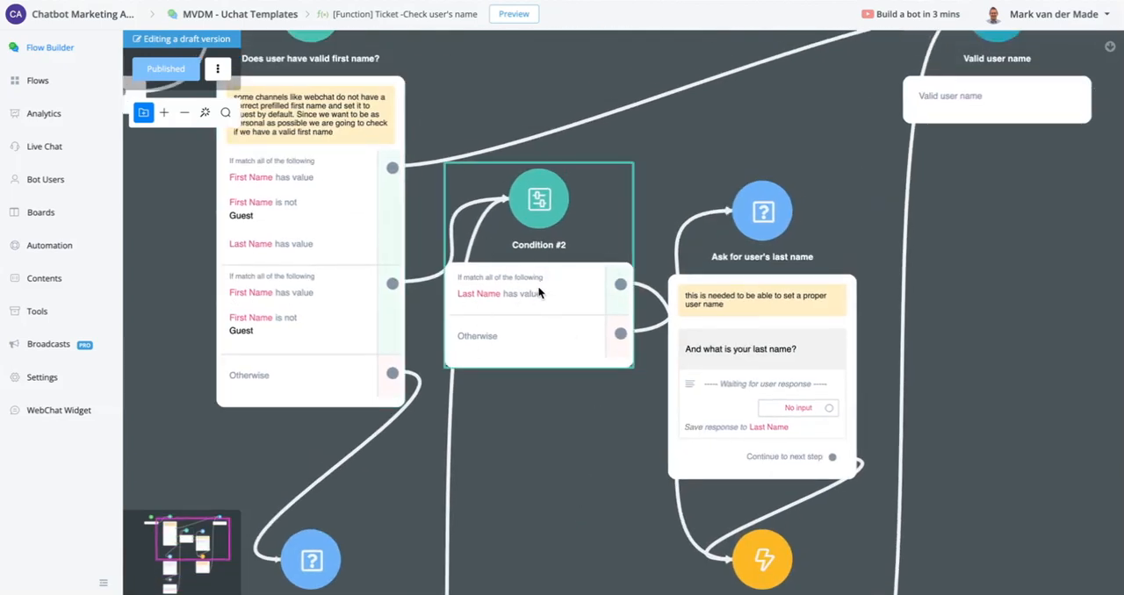
- Rename the "Condition #2" node to "Check user's last name" and publish the sub flow
{"action": "left_click", "coordinate": [498, 367]}
{"action": "left_click", "coordinate": [1023, 50]}
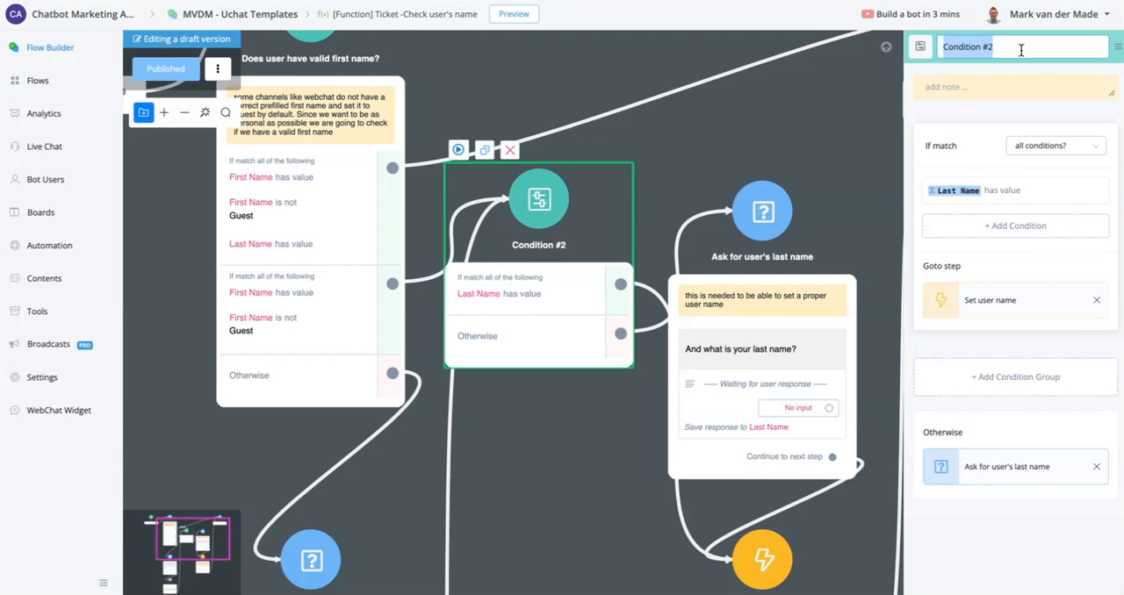
{"action": "type", "text": "Check"}
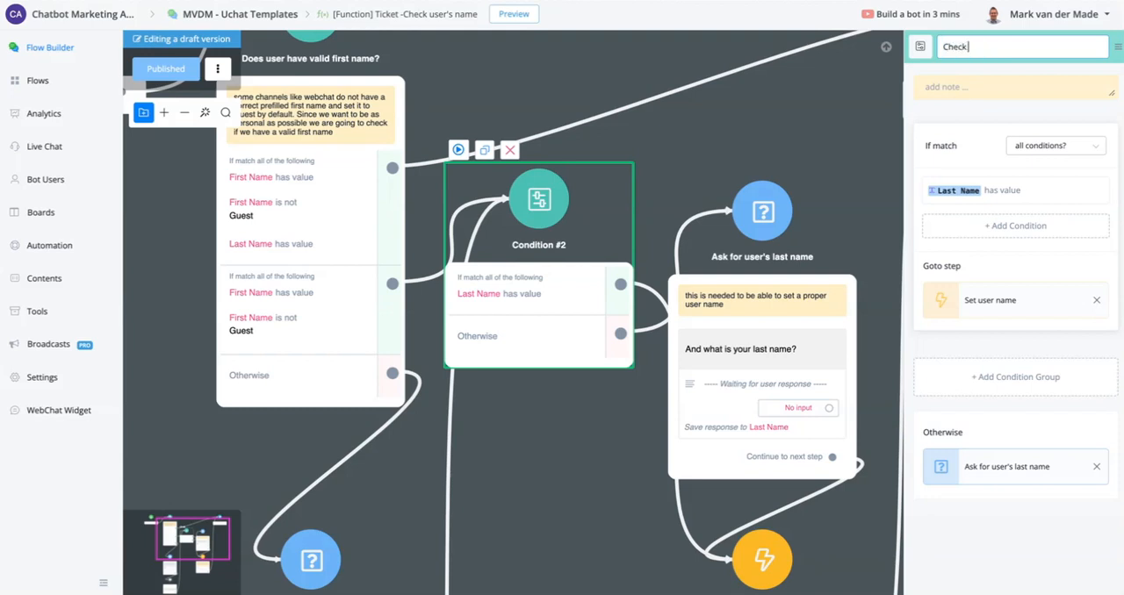
{"action": "type", "text": " user's last name"}
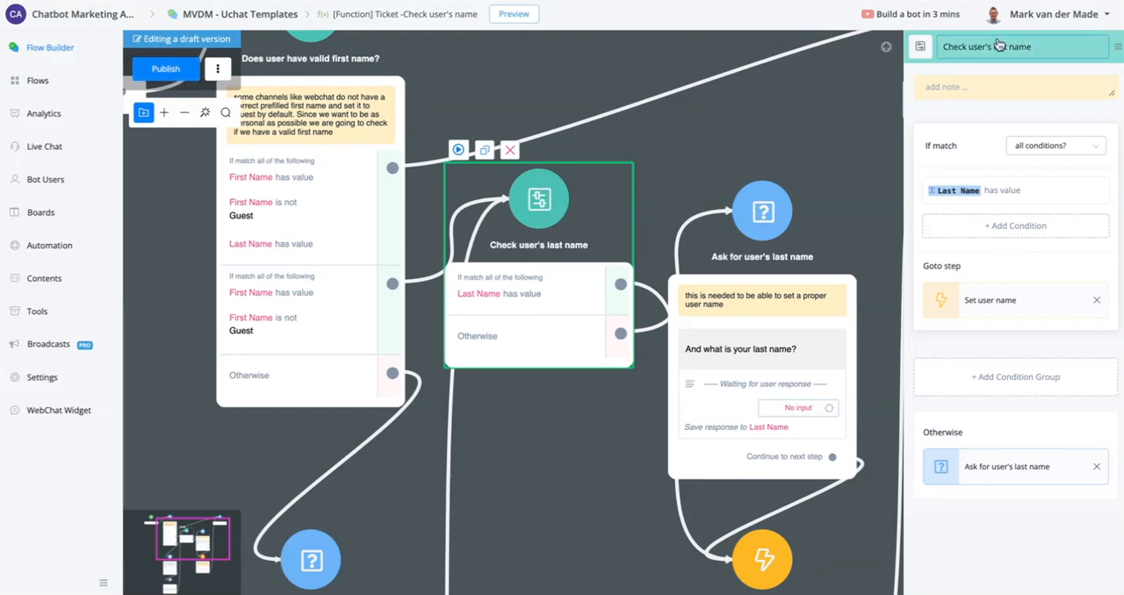
{"action": "scroll", "coordinate": [167, 281], "scroll_direction": "down", "scroll_amount": 2}
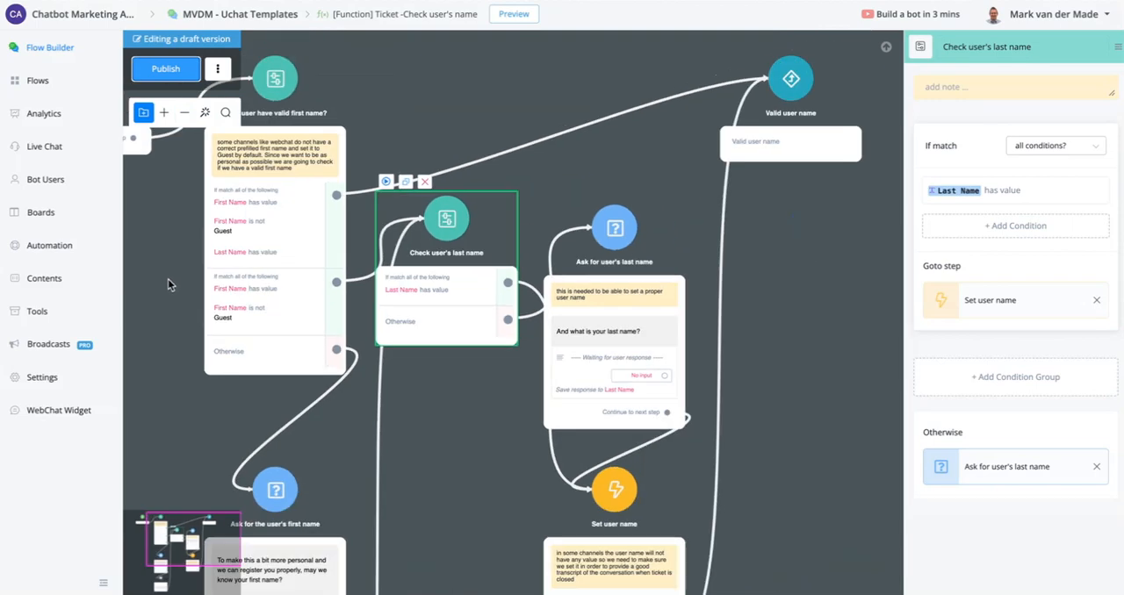
{"action": "scroll", "coordinate": [167, 282], "scroll_direction": "down", "scroll_amount": 2}
{"action": "left_click_drag", "start_coordinate": [704, 335], "coordinate": [862, 303]}
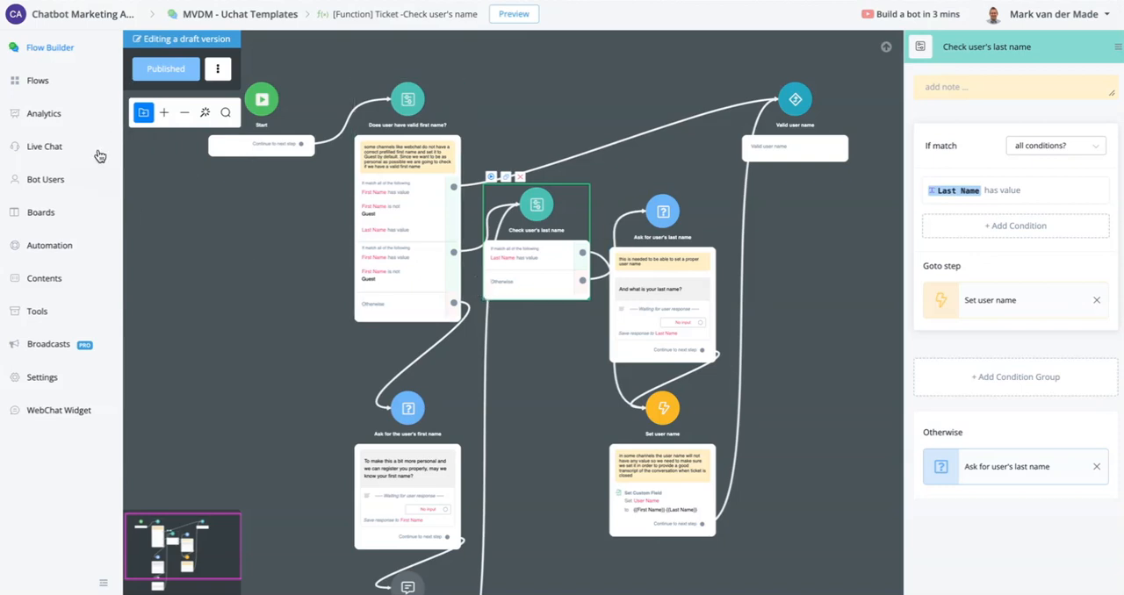
- Return to the "Ticketing - main customer service flow" and examine its "Send user to check for email flow" node
{"action": "left_click", "coordinate": [36, 79]}
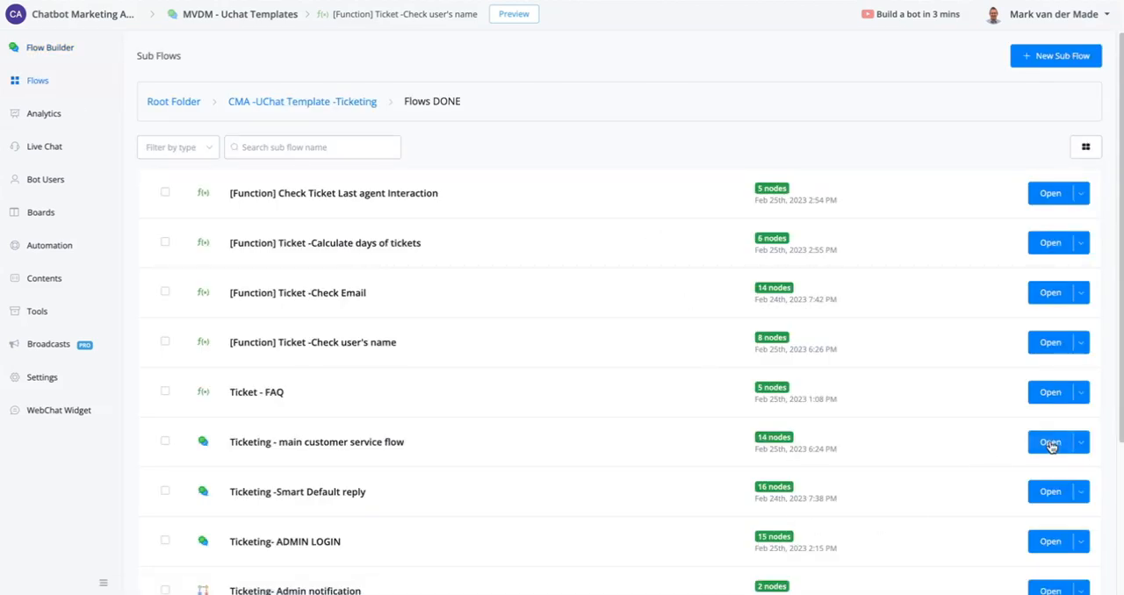
{"action": "left_click", "coordinate": [1049, 441]}
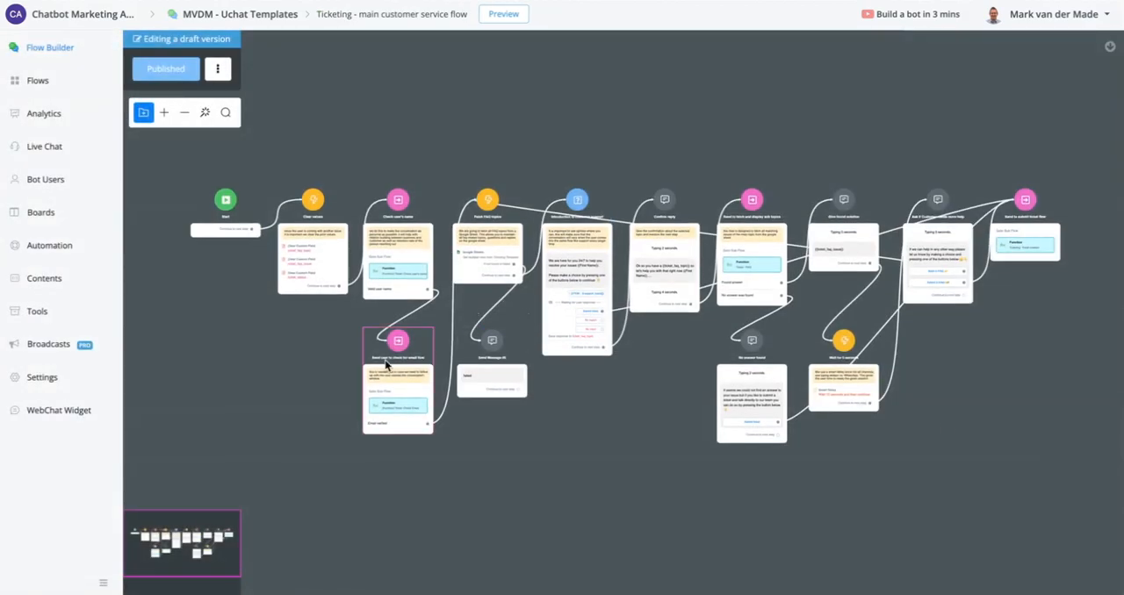
{"action": "scroll", "coordinate": [426, 346], "scroll_direction": "up", "scroll_amount": 5}
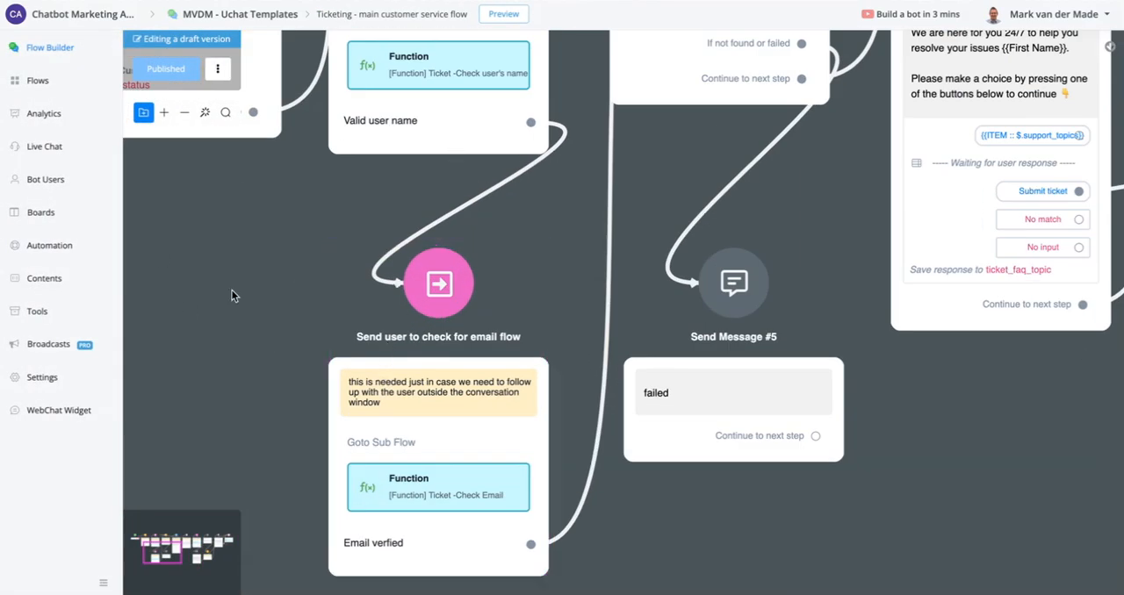
{"action": "left_click_drag", "start_coordinate": [246, 335], "coordinate": [238, 279]}
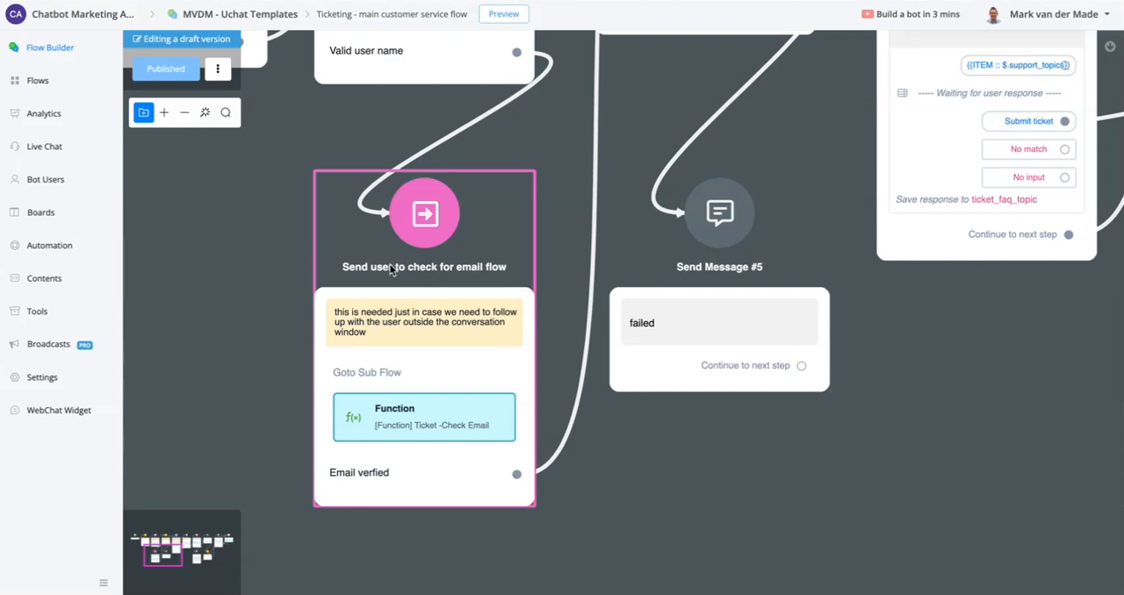
{"action": "scroll", "coordinate": [392, 269], "scroll_direction": "down", "scroll_amount": 1}
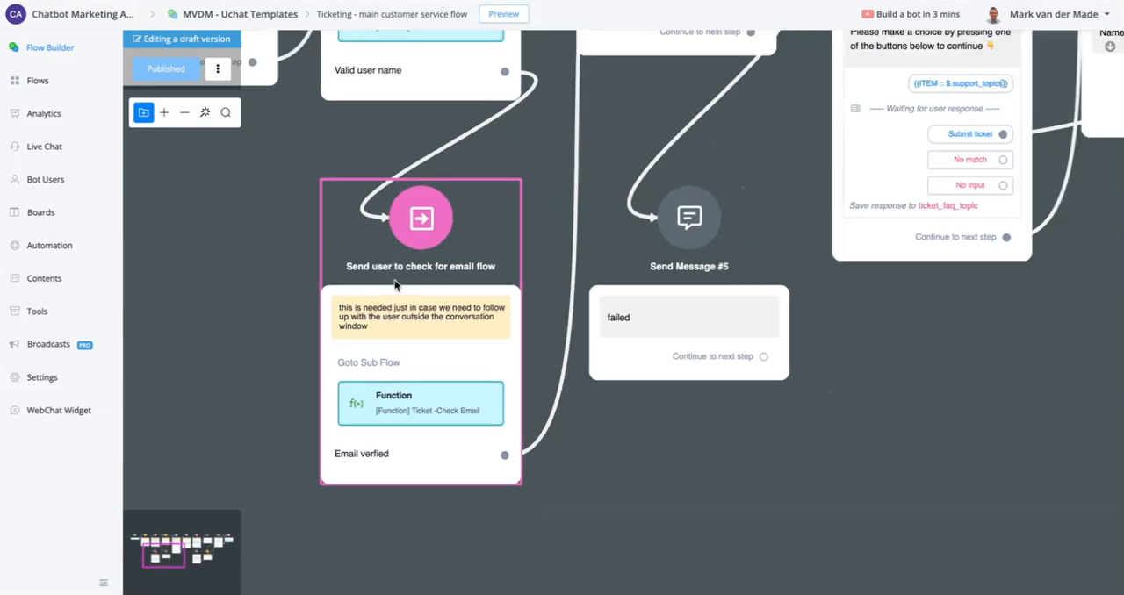
- Open the linked "[Function] Ticket -Check Email" sub flow and examine its "Is email already verified?" condition
{"action": "left_click", "coordinate": [407, 413]}
{"action": "left_click", "coordinate": [1060, 216]}
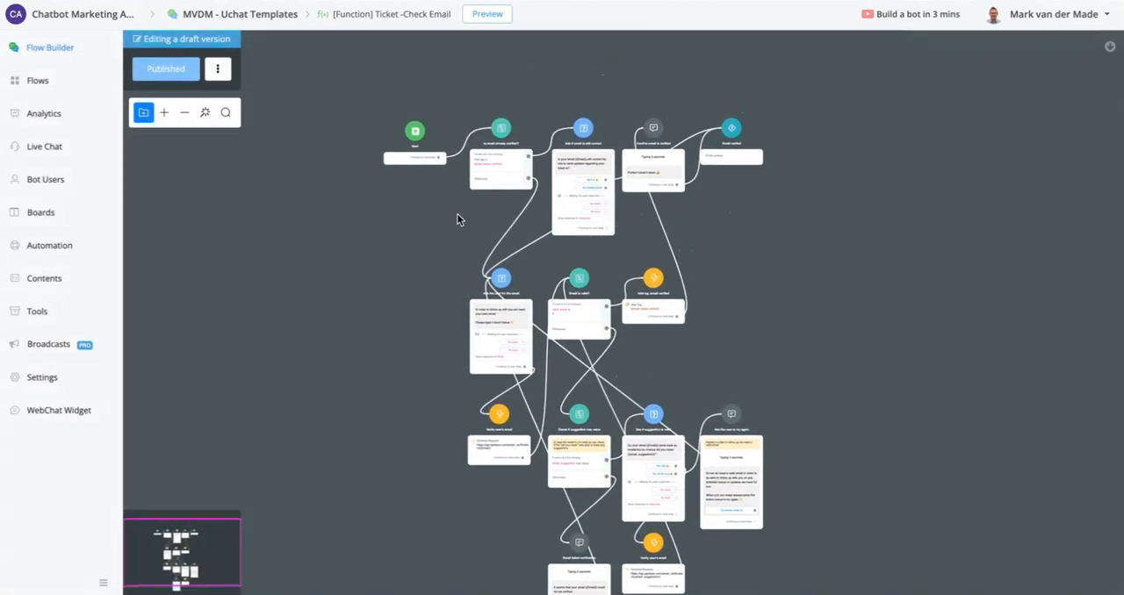
{"action": "scroll", "coordinate": [473, 140], "scroll_direction": "up", "scroll_amount": 5}
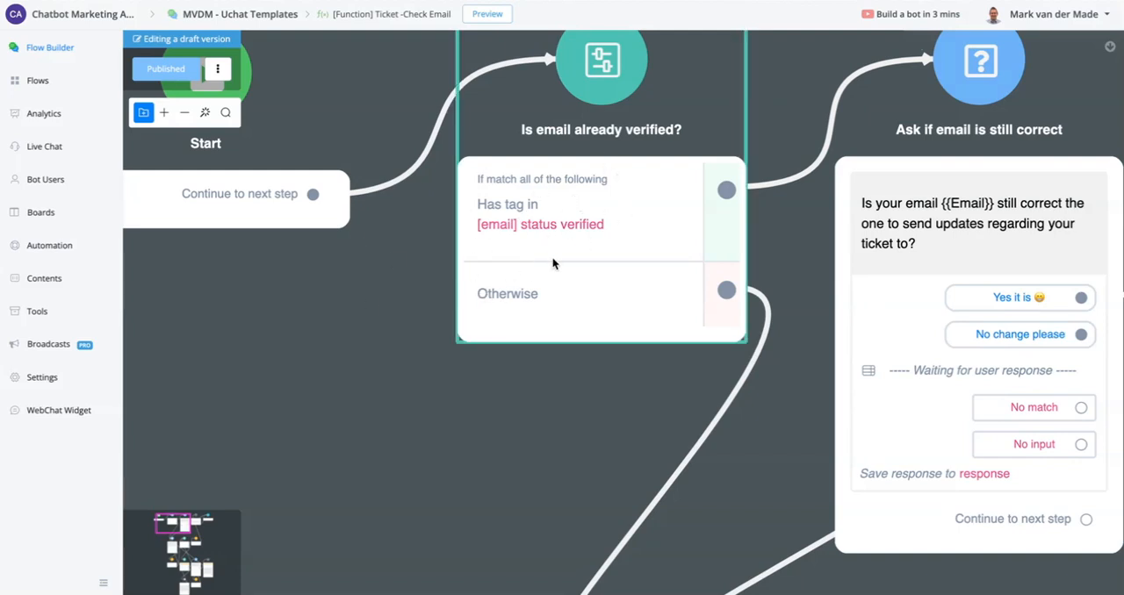
- Examine the "Ask if email is still correct" question and its paths to "Confirm email is verified" and "Email verfied"
{"action": "scroll", "coordinate": [490, 360], "scroll_direction": "down", "scroll_amount": 3}
{"action": "left_click_drag", "start_coordinate": [437, 408], "coordinate": [169, 340]}
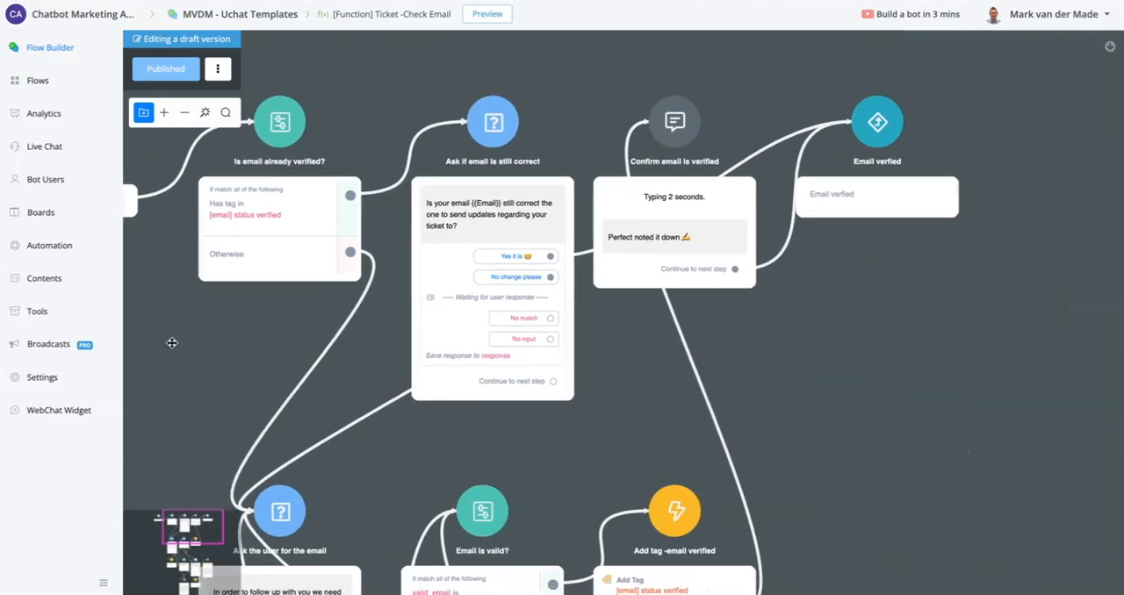
{"action": "scroll", "coordinate": [529, 254], "scroll_direction": "up", "scroll_amount": 4}
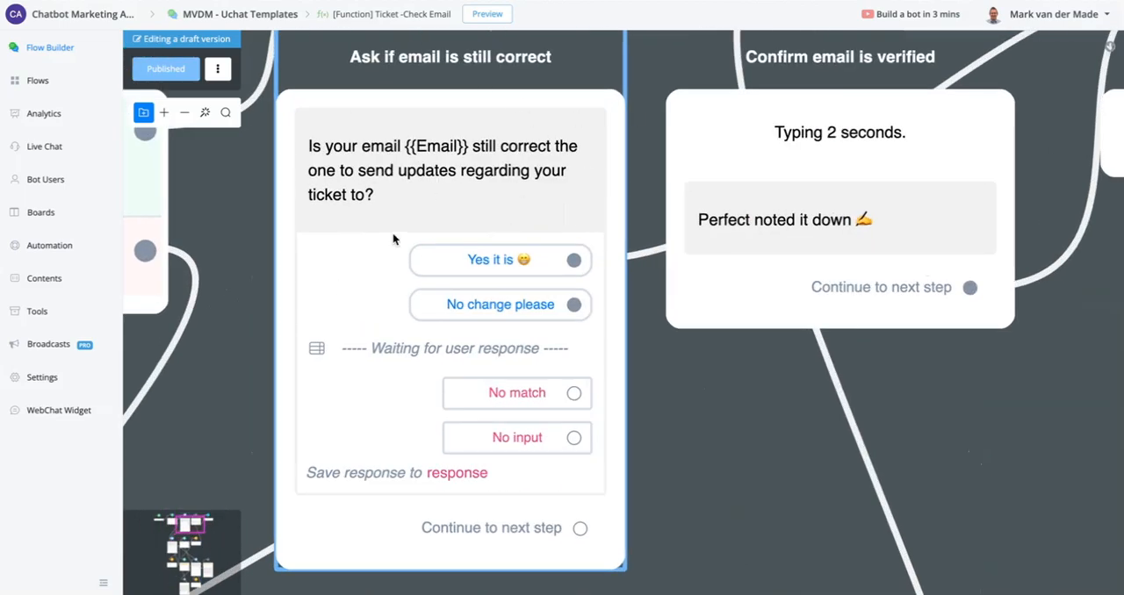
{"action": "scroll", "coordinate": [393, 231], "scroll_direction": "down", "scroll_amount": 2}
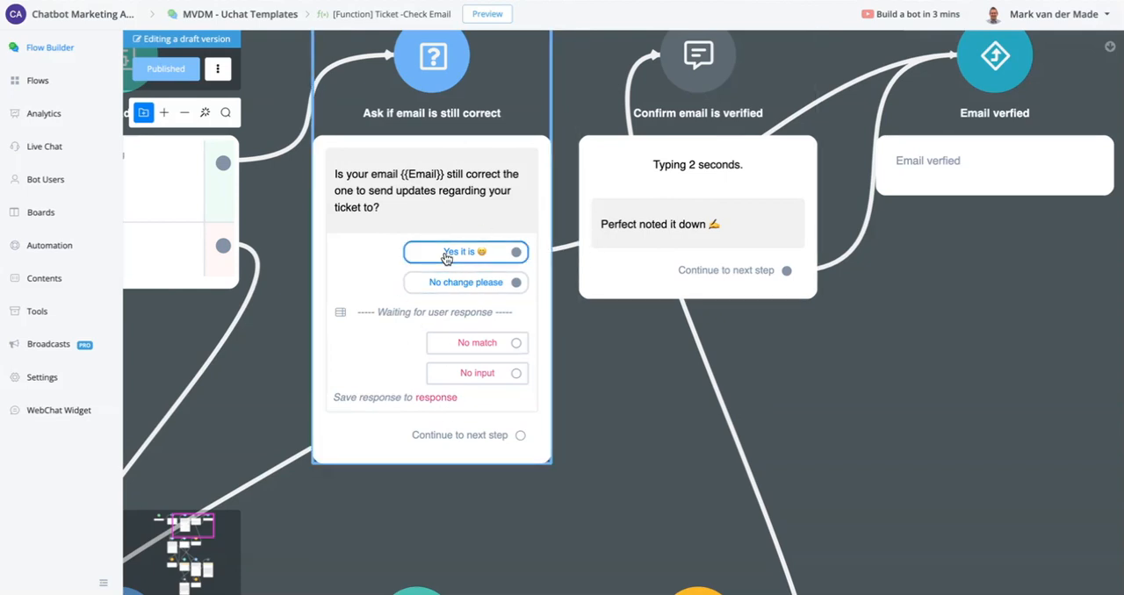
{"action": "left_click_drag", "start_coordinate": [921, 377], "coordinate": [654, 314]}
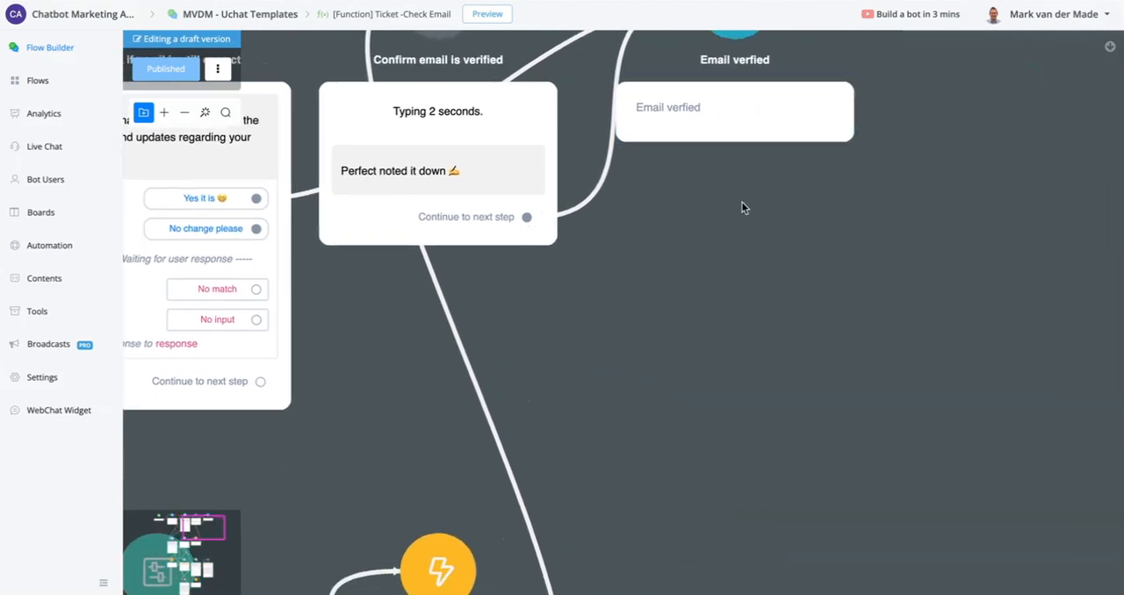
{"action": "left_click_drag", "start_coordinate": [743, 206], "coordinate": [727, 326]}
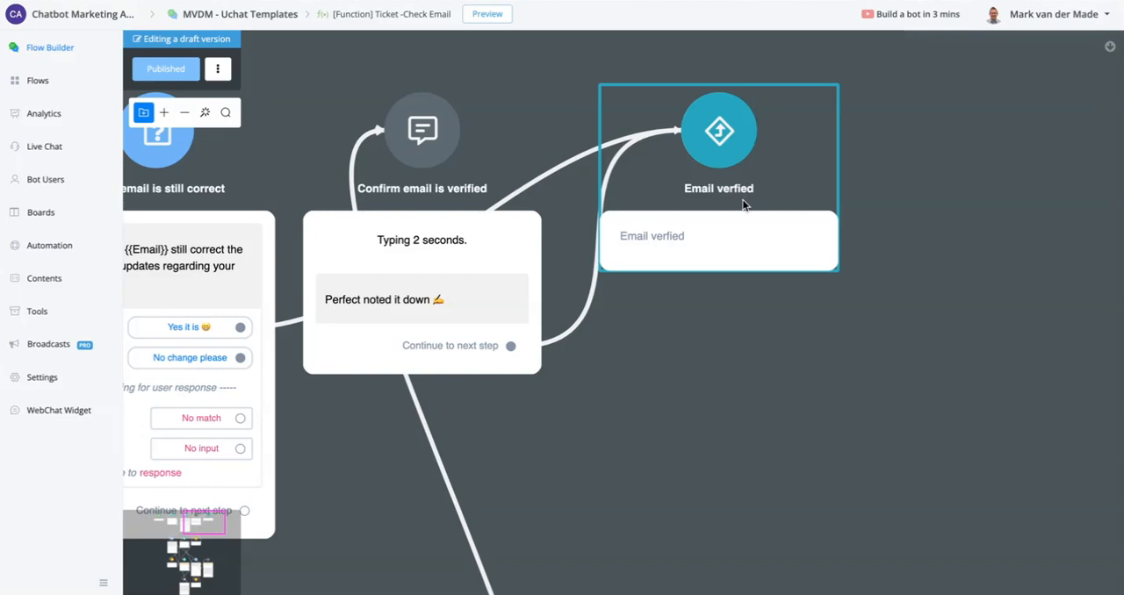
- Examine the "Ask the user for the email" question and its path to the "Verify user's email" action
{"action": "scroll", "coordinate": [746, 193], "scroll_direction": "down", "scroll_amount": 5}
{"action": "left_click_drag", "start_coordinate": [667, 359], "coordinate": [963, 168]}
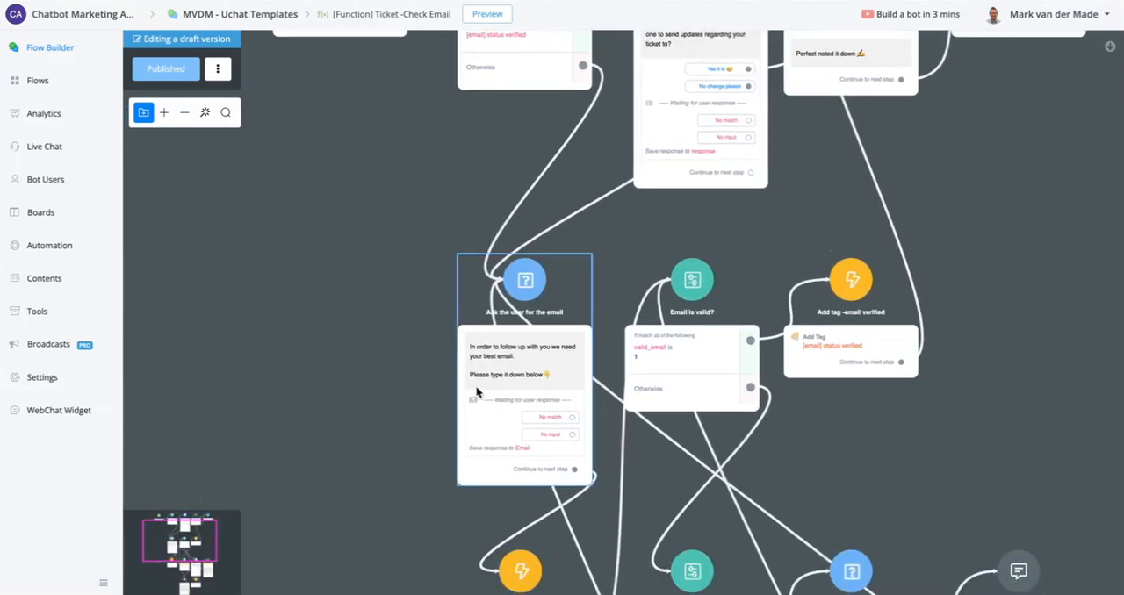
{"action": "scroll", "coordinate": [477, 387], "scroll_direction": "up", "scroll_amount": 5}
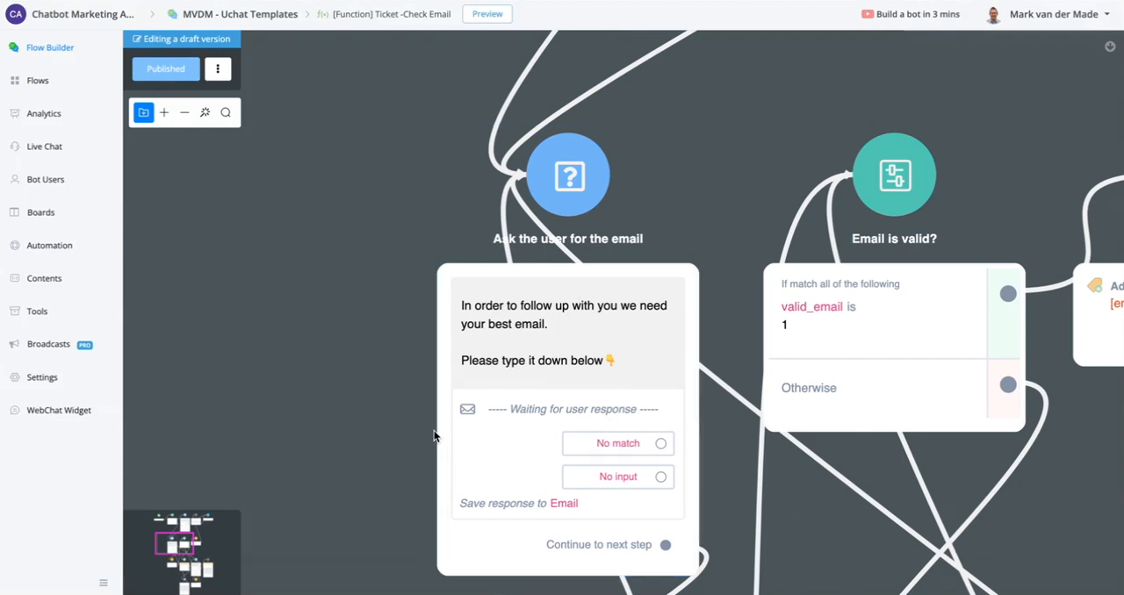
{"action": "left_click_drag", "start_coordinate": [335, 470], "coordinate": [303, 245]}
{"action": "left_click_drag", "start_coordinate": [314, 419], "coordinate": [313, 133]}
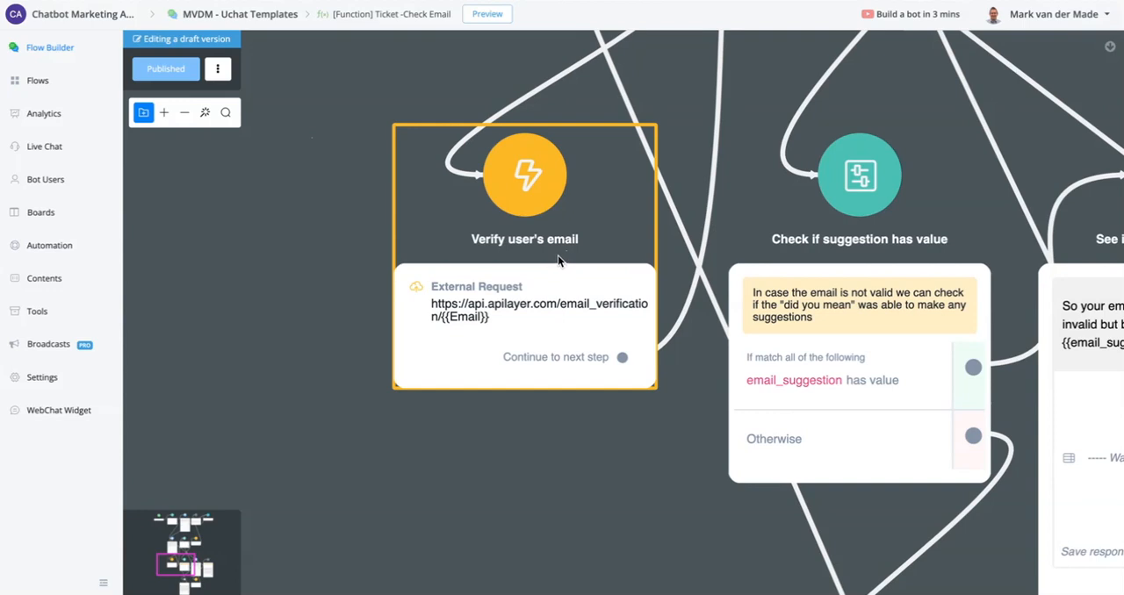
- Open the external request of the "Verify user's email" action for {{Email}} and review its body and headers
{"action": "left_click", "coordinate": [480, 335]}
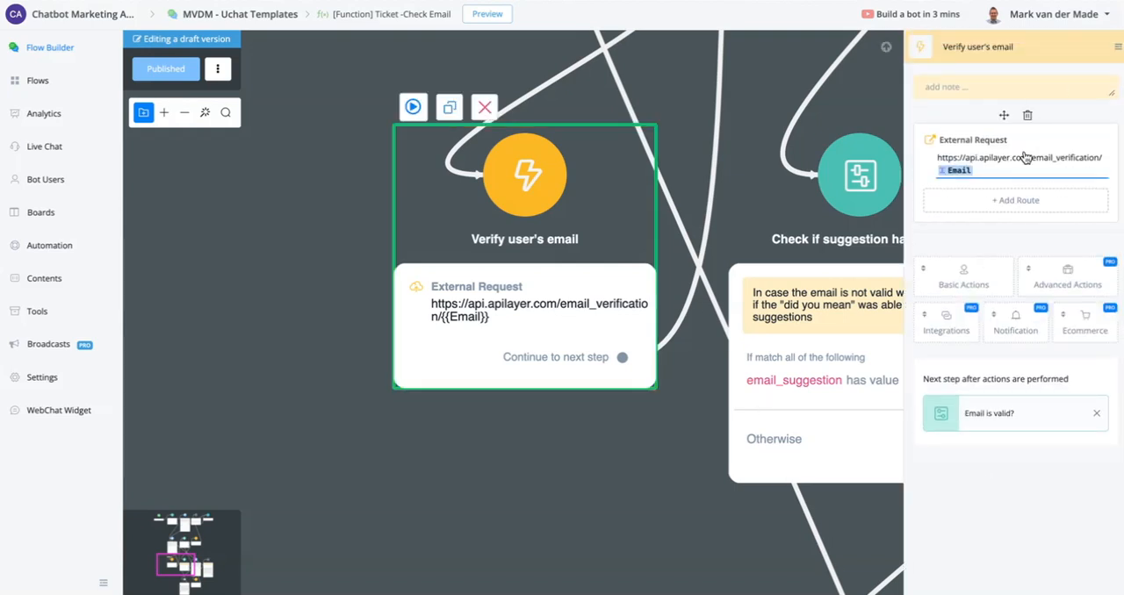
{"action": "left_click", "coordinate": [1025, 157]}
{"action": "left_click", "coordinate": [308, 161]}
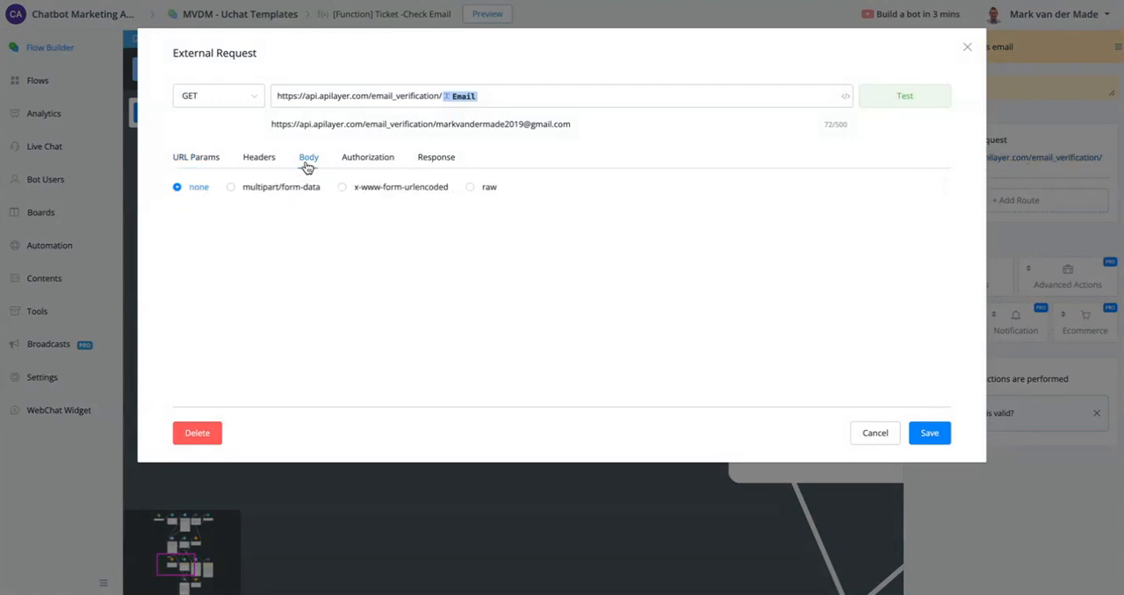
{"action": "left_click", "coordinate": [242, 163]}
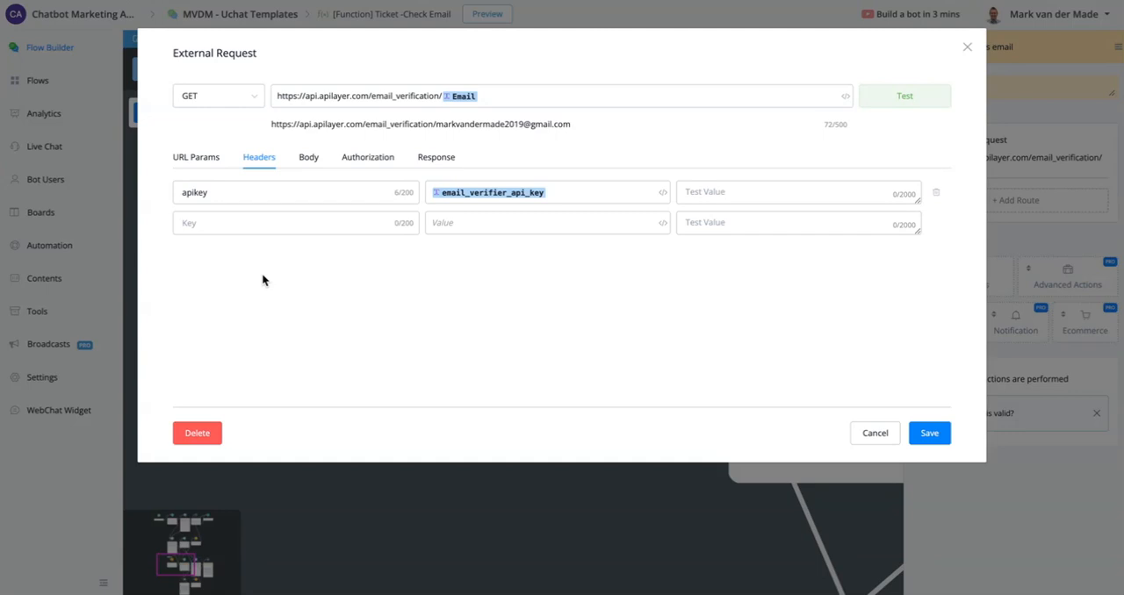
- Test the email verification request, review its response field mappings, and save the request
{"action": "left_click", "coordinate": [886, 102]}
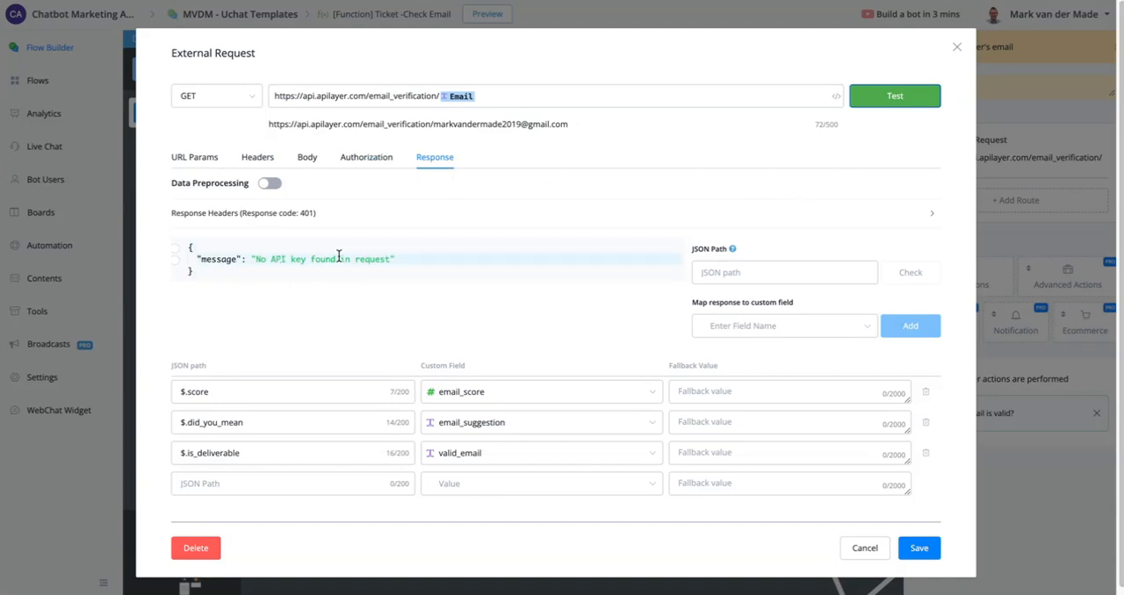
{"action": "scroll", "coordinate": [327, 325], "scroll_direction": "down", "scroll_amount": 1}
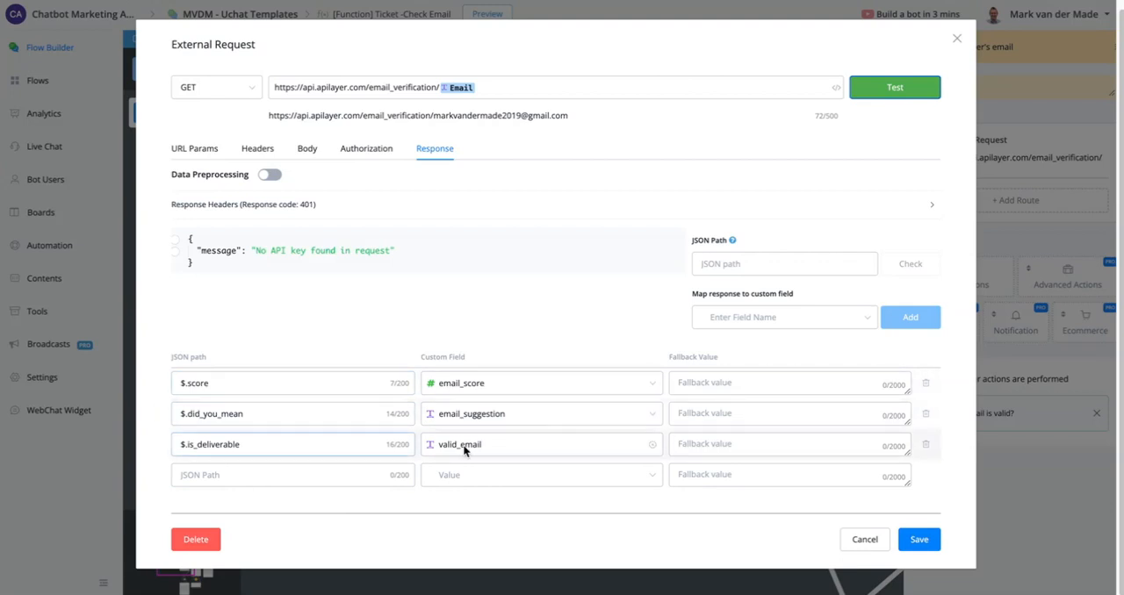
{"action": "left_click", "coordinate": [916, 540]}
- Examine the "Email is valid?" condition and its valid path through "Add tag -email verified" to "Email verfied"
{"action": "scroll", "coordinate": [367, 471], "scroll_direction": "down", "scroll_amount": 5}
{"action": "scroll", "coordinate": [471, 168], "scroll_direction": "up", "scroll_amount": 5}
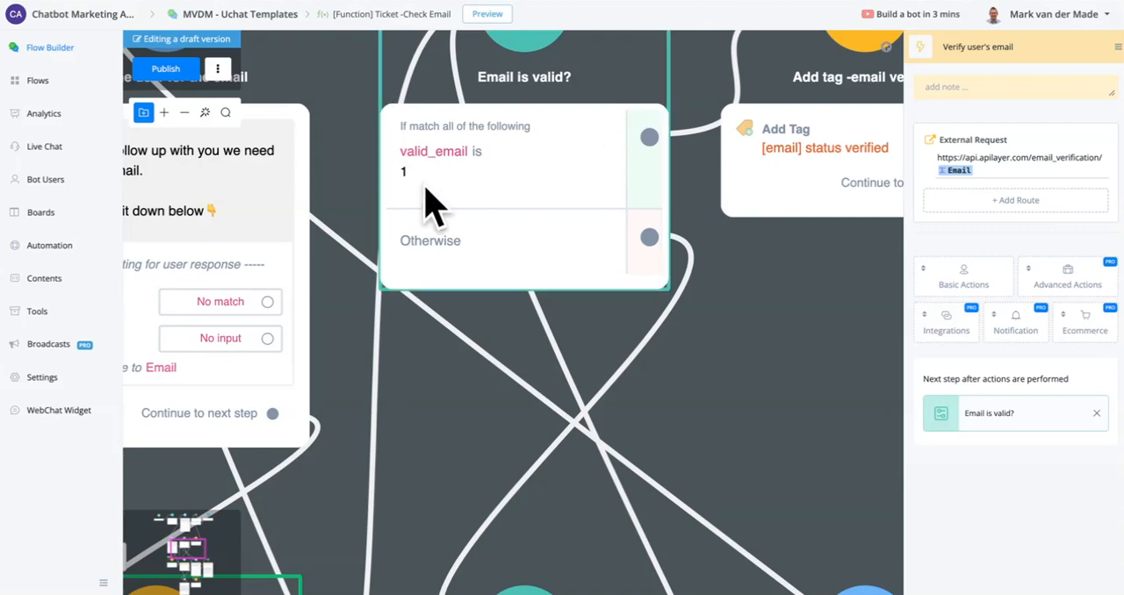
{"action": "scroll", "coordinate": [658, 362], "scroll_direction": "down", "scroll_amount": 5}
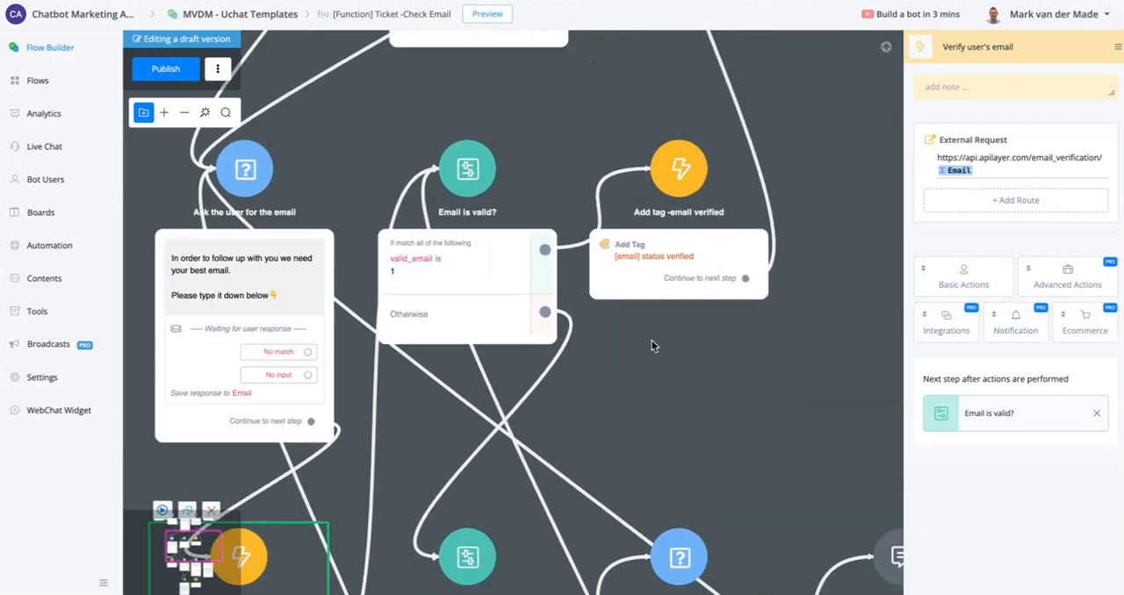
{"action": "left_click_drag", "start_coordinate": [876, 173], "coordinate": [673, 369]}
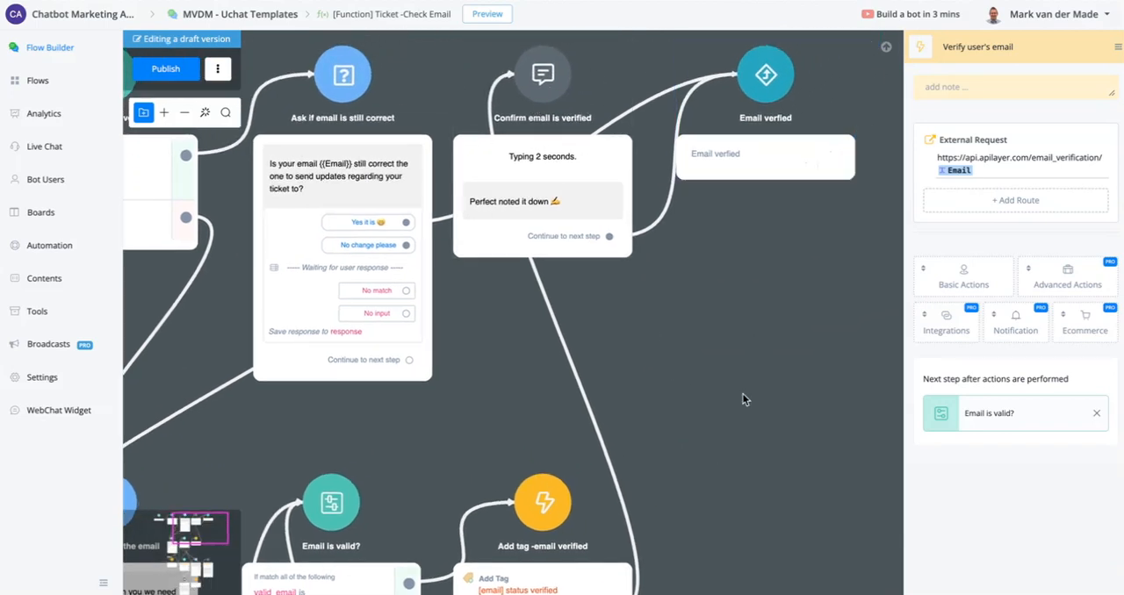
{"action": "left_click_drag", "start_coordinate": [748, 445], "coordinate": [784, 118]}
{"action": "scroll", "coordinate": [397, 256], "scroll_direction": "up", "scroll_amount": 3}
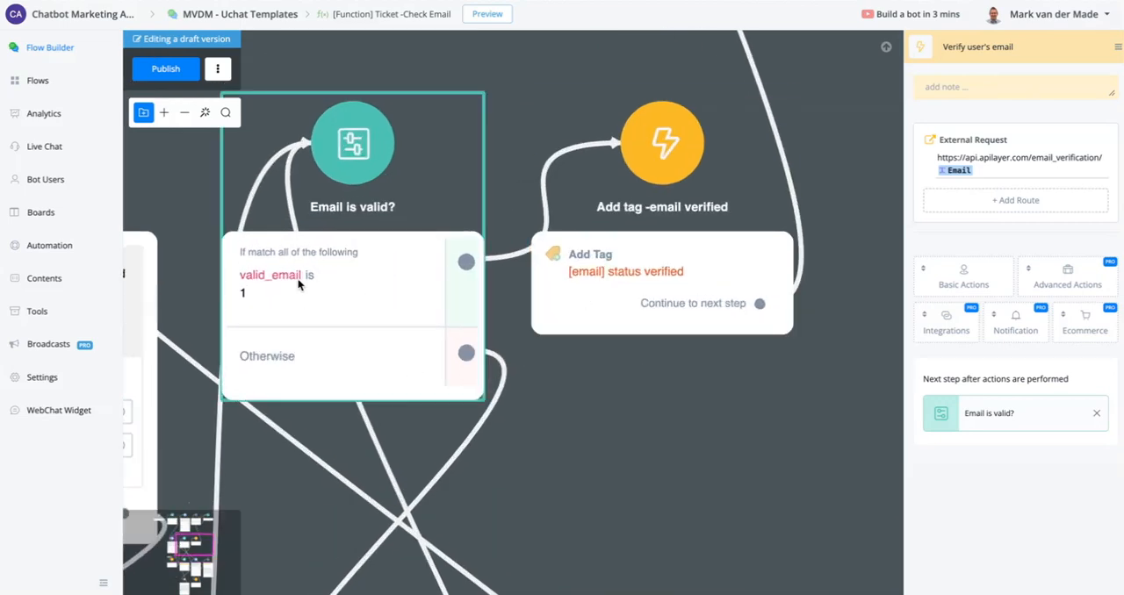
- Examine the invalid-email path through "Check if suggestion has value", "See if suggestion is valid" and "Ask the user to try again"
{"action": "left_click_drag", "start_coordinate": [654, 431], "coordinate": [731, 2]}
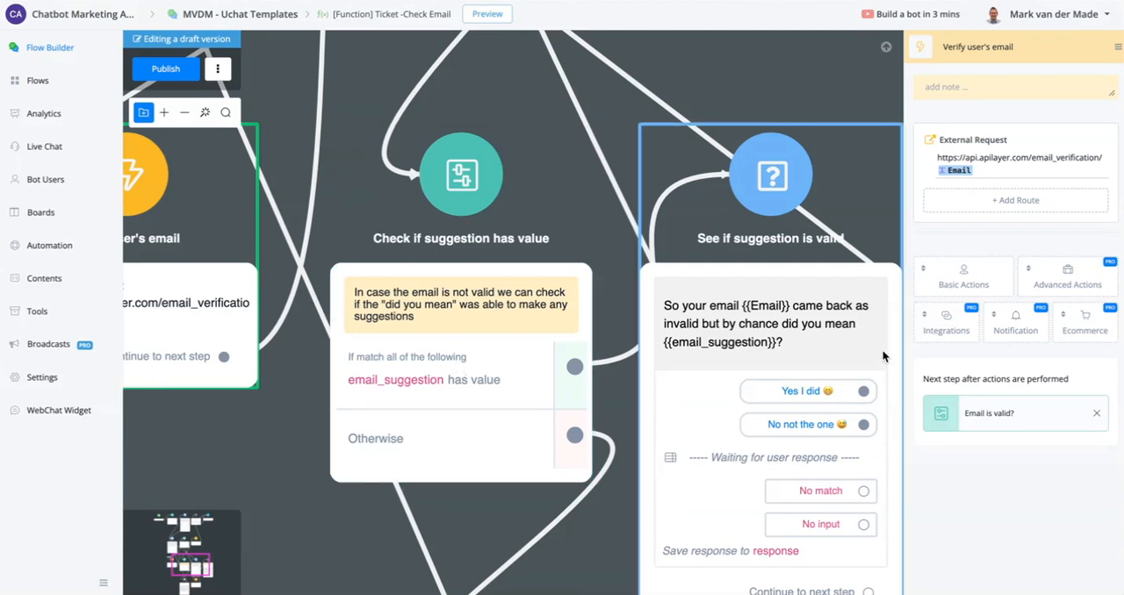
{"action": "left_click_drag", "start_coordinate": [819, 90], "coordinate": [529, 71]}
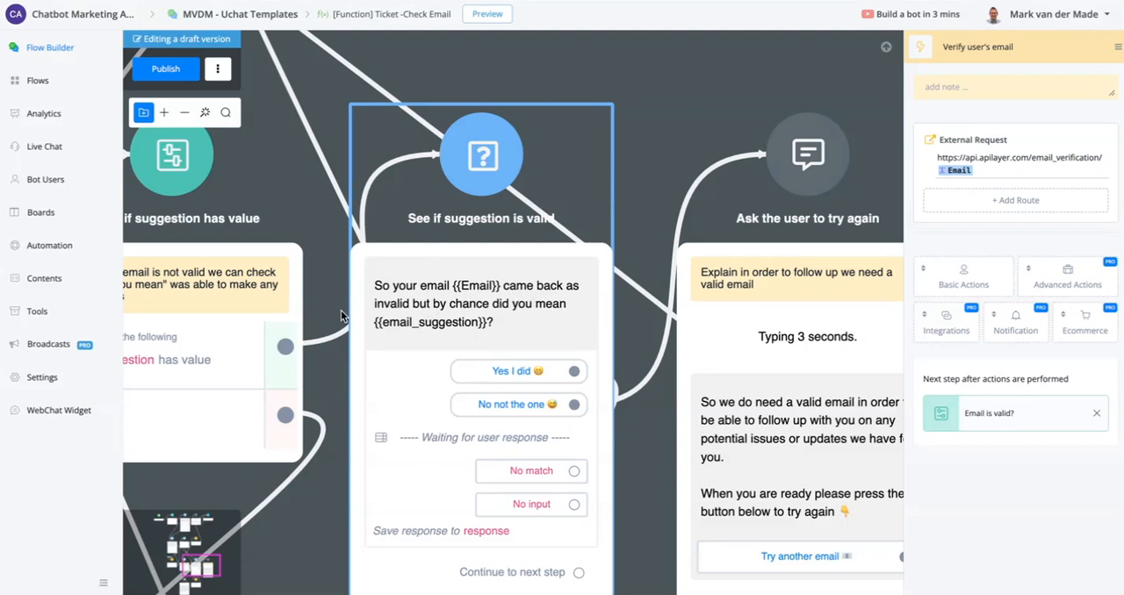
{"action": "scroll", "coordinate": [420, 334], "scroll_direction": "down", "scroll_amount": 3}
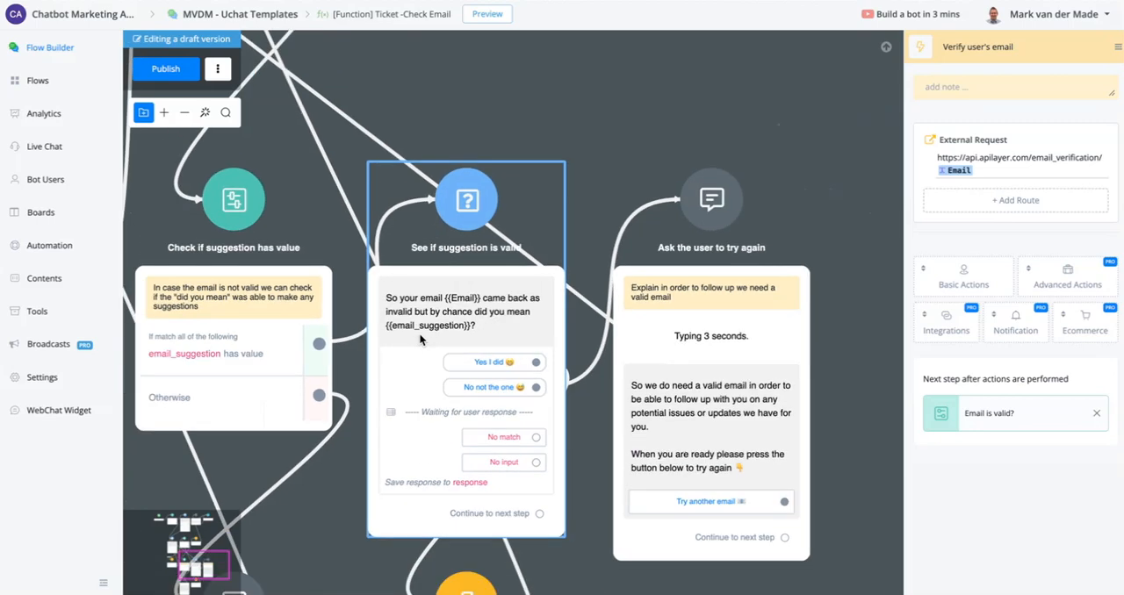
{"action": "left_click_drag", "start_coordinate": [153, 402], "coordinate": [398, 414]}
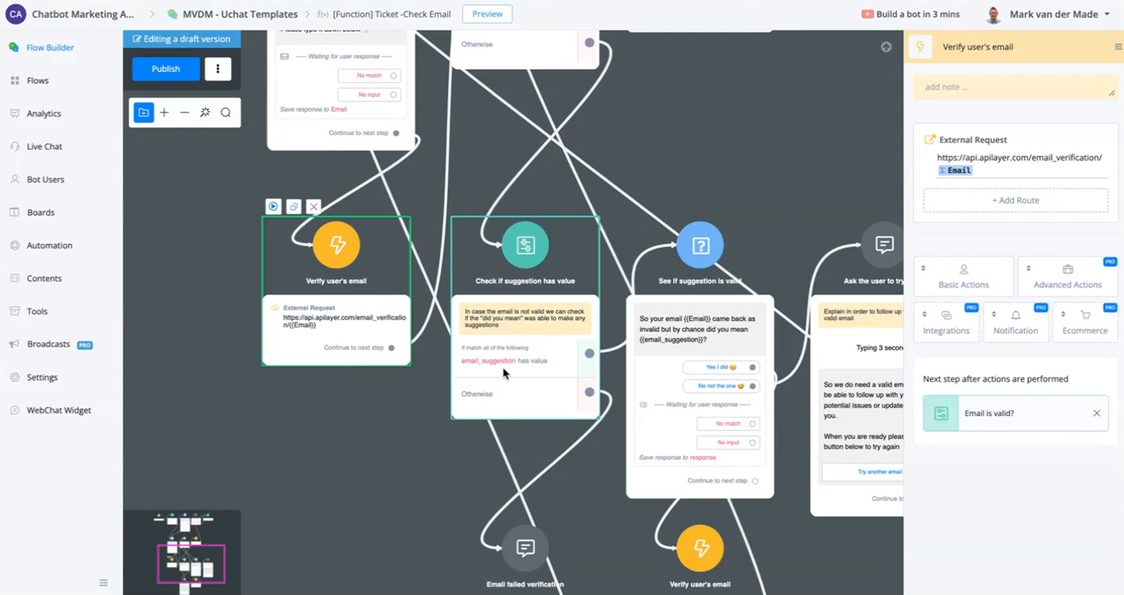
{"action": "scroll", "coordinate": [502, 367], "scroll_direction": "up", "scroll_amount": 2}
{"action": "scroll", "coordinate": [503, 361], "scroll_direction": "down", "scroll_amount": 1}
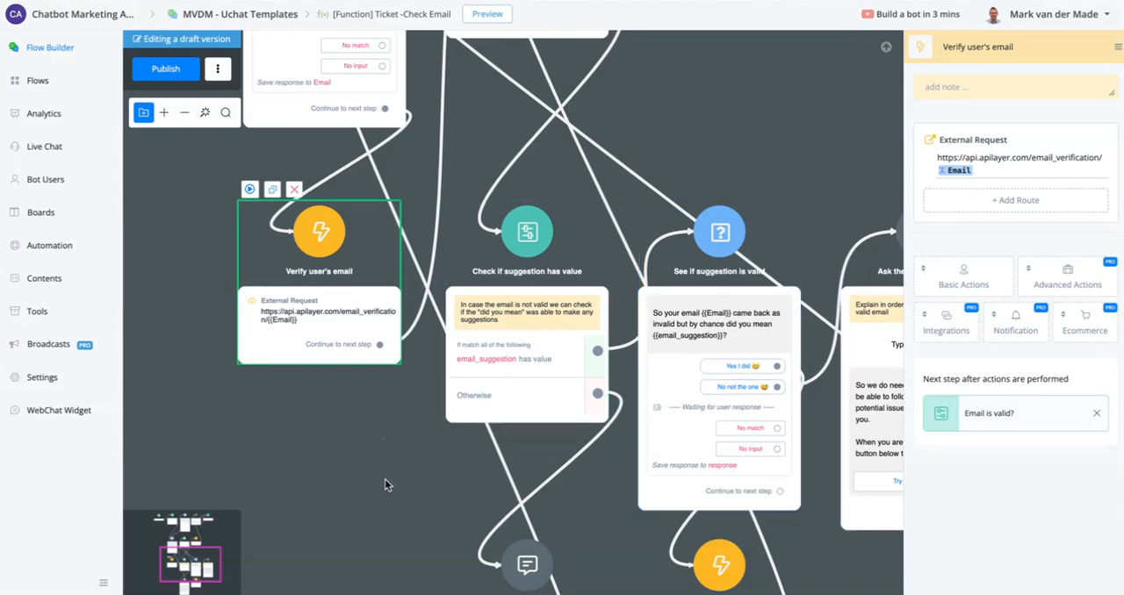
- Inspect the external request of the "Verify user's email" action that checks {{email_suggestion}}, and close it without saving
{"action": "left_click_drag", "start_coordinate": [385, 478], "coordinate": [316, 298]}
{"action": "scroll", "coordinate": [749, 218], "scroll_direction": "up", "scroll_amount": 5}
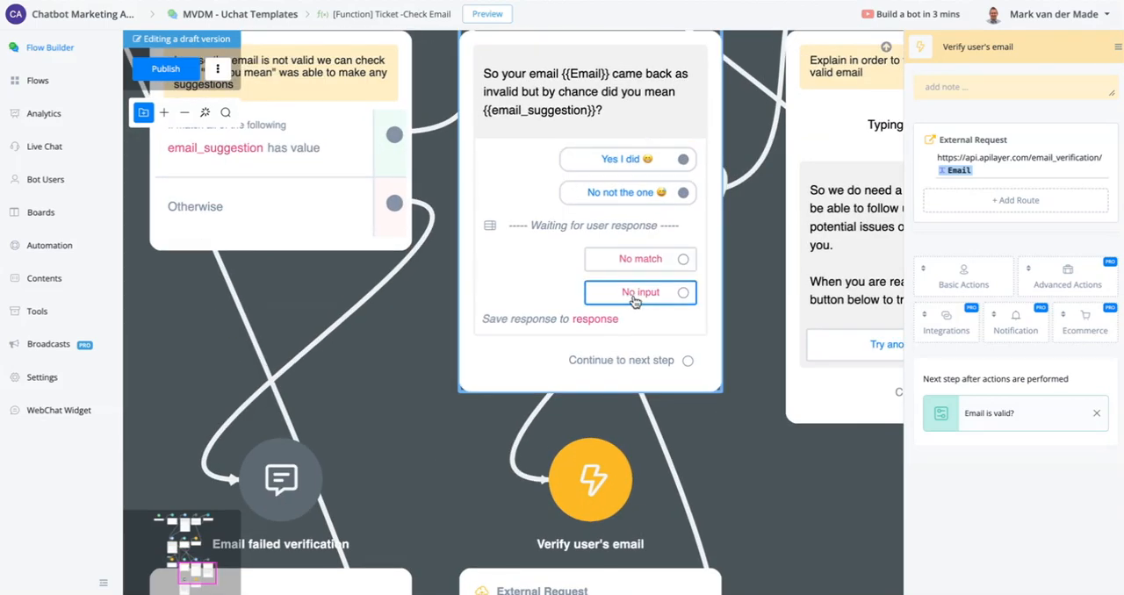
{"action": "scroll", "coordinate": [635, 302], "scroll_direction": "down", "scroll_amount": 4}
{"action": "left_click_drag", "start_coordinate": [817, 482], "coordinate": [784, 366]}
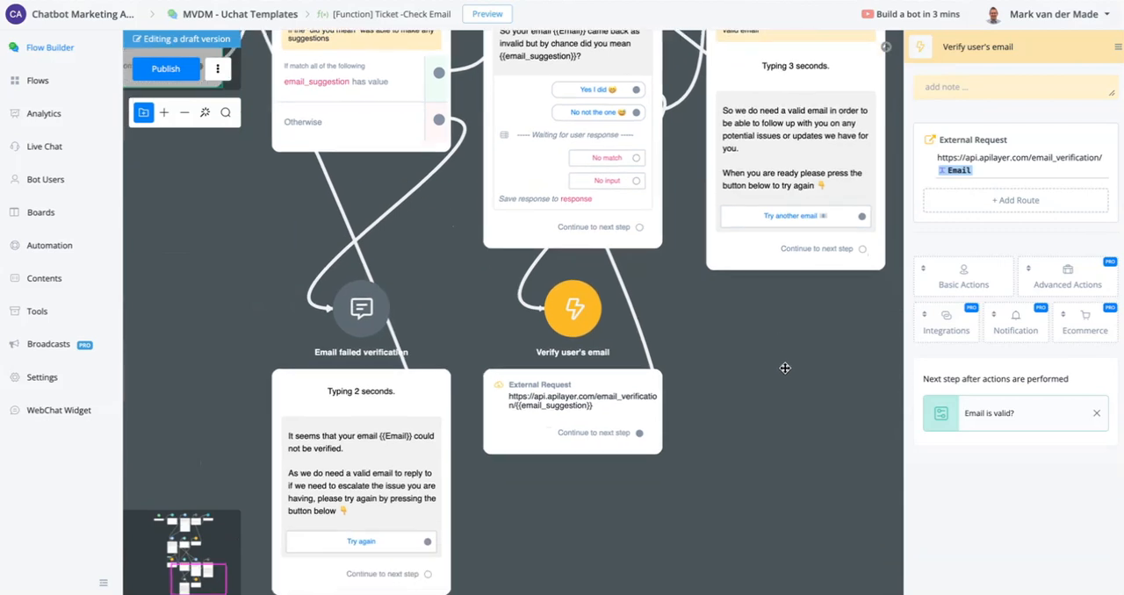
{"action": "left_click", "coordinate": [591, 397]}
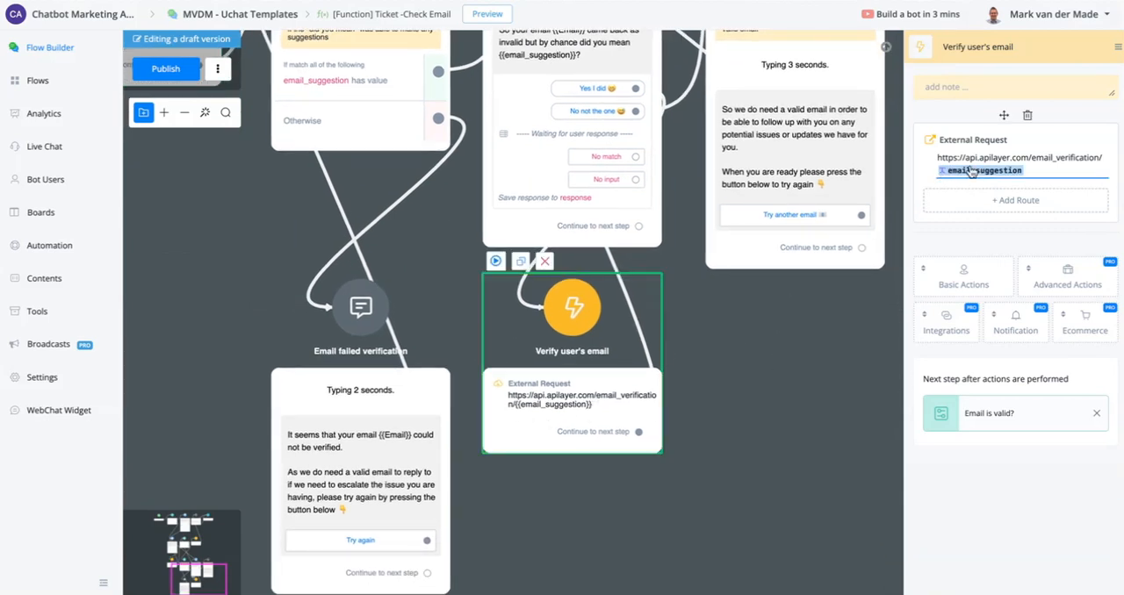
{"action": "left_click", "coordinate": [970, 170]}
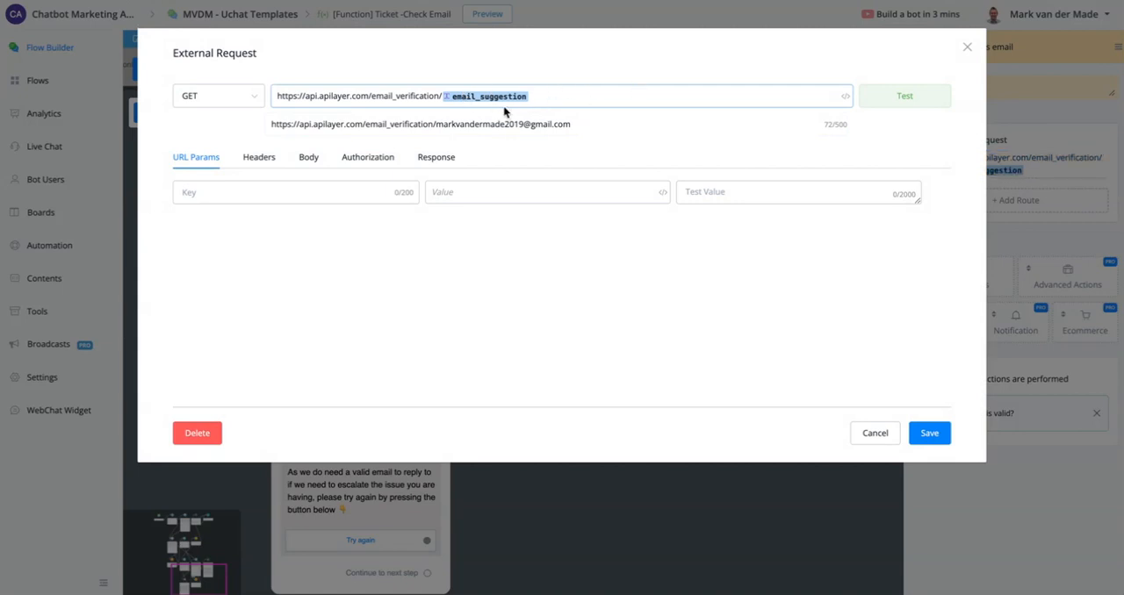
{"action": "left_click", "coordinate": [871, 436]}
- Review the overall layout of the "[Function] Ticket -Check Email" sub flow and publish it
{"action": "left_click_drag", "start_coordinate": [775, 393], "coordinate": [667, 577]}
{"action": "scroll", "coordinate": [666, 574], "scroll_direction": "down", "scroll_amount": 2}
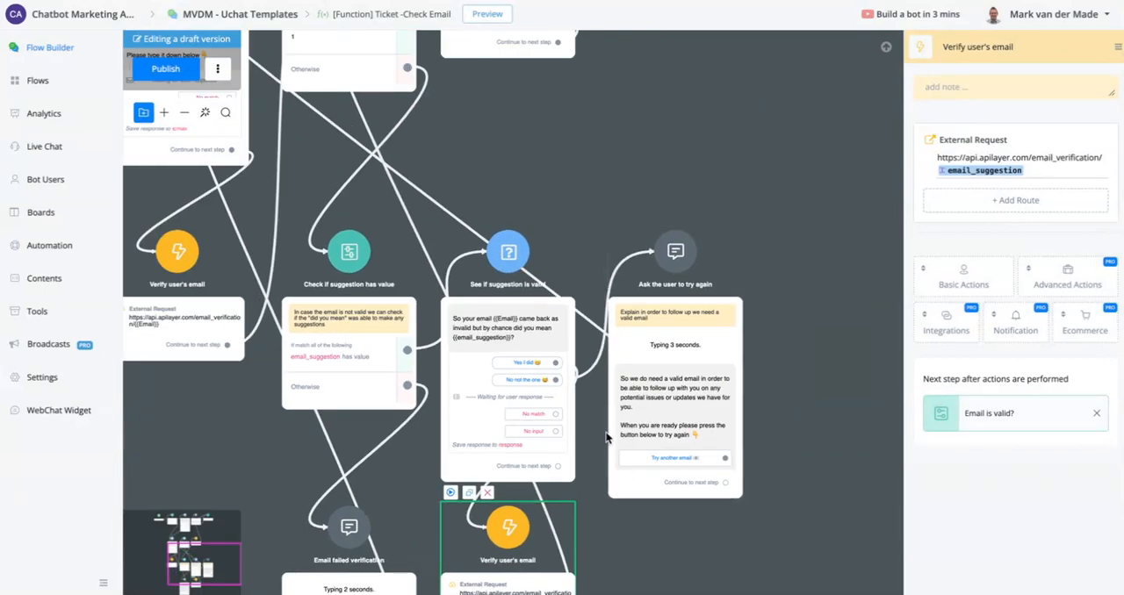
{"action": "scroll", "coordinate": [573, 526], "scroll_direction": "down", "scroll_amount": 2}
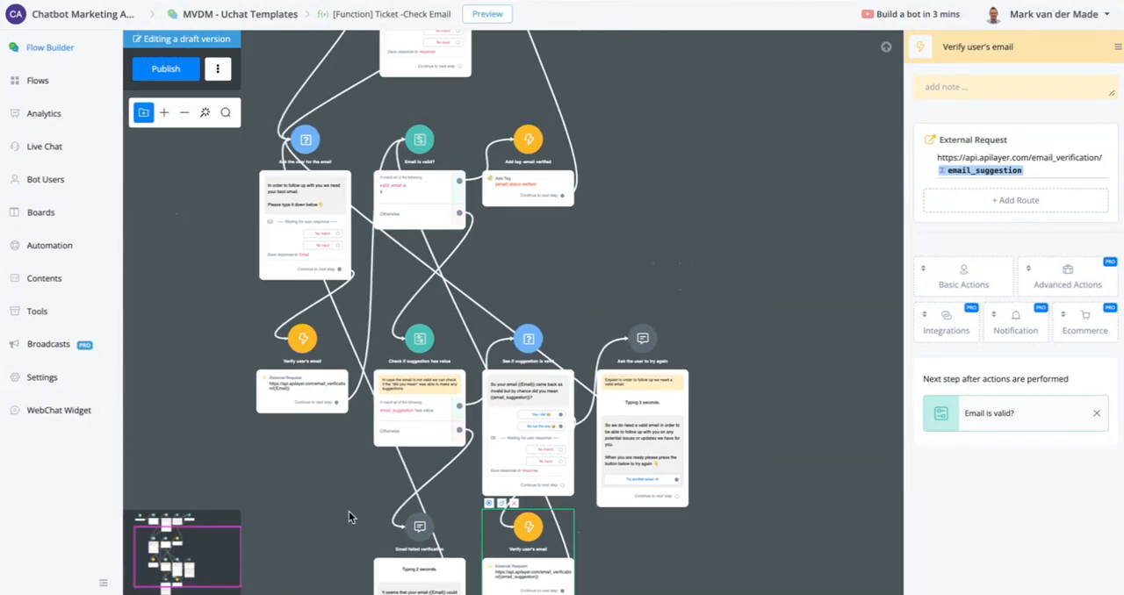
{"action": "left_click_drag", "start_coordinate": [718, 181], "coordinate": [740, 349]}
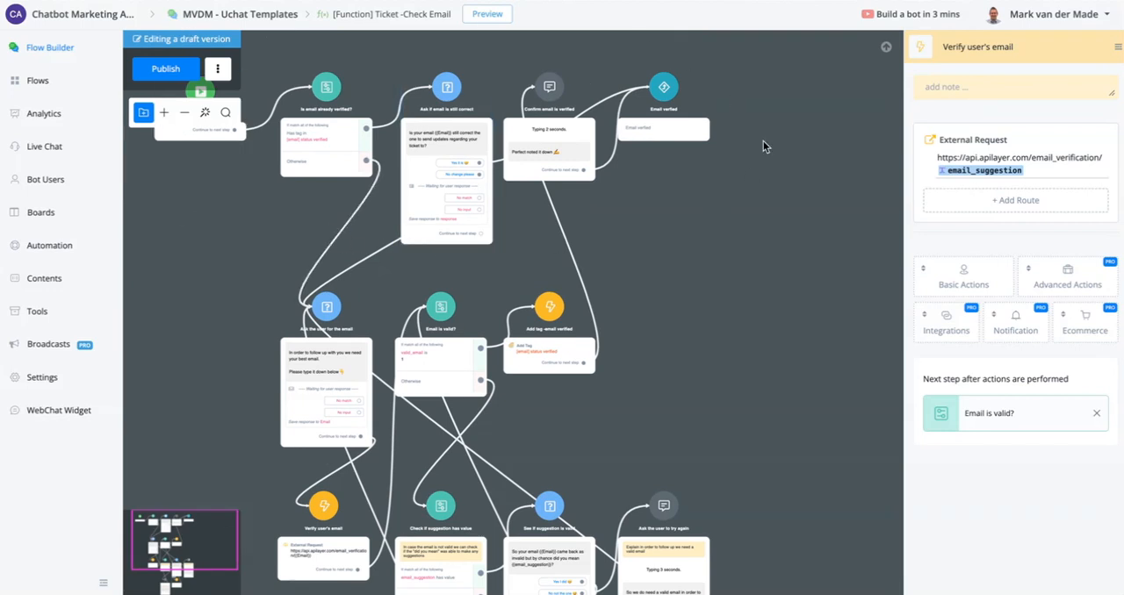
{"action": "scroll", "coordinate": [703, 105], "scroll_direction": "up", "scroll_amount": 2}
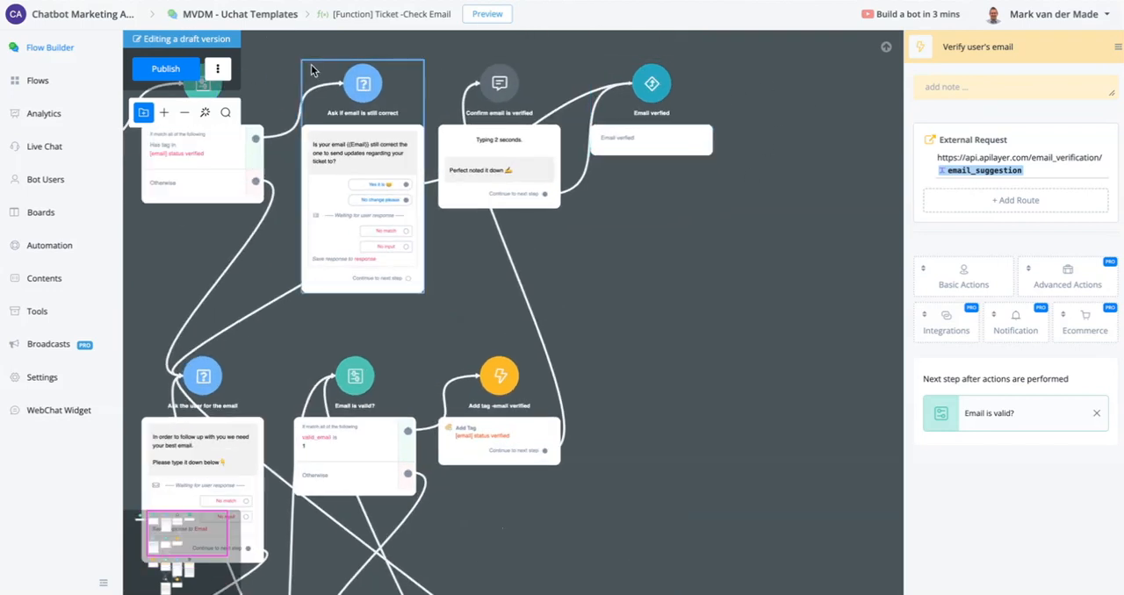
{"action": "left_click", "coordinate": [194, 69]}
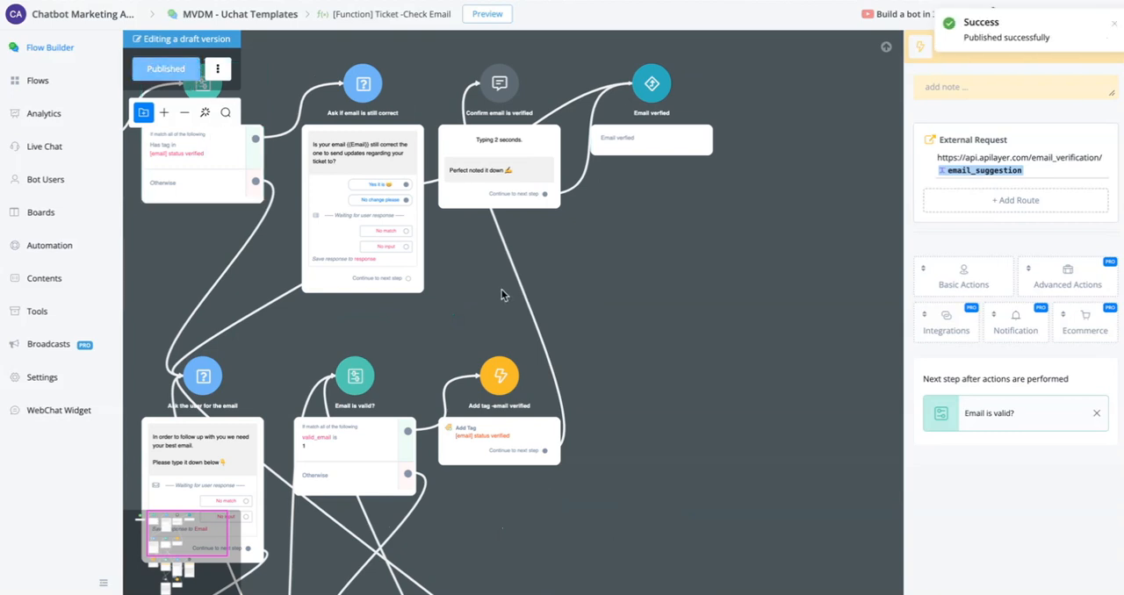
{"action": "left_click_drag", "start_coordinate": [434, 60], "coordinate": [449, 91]}
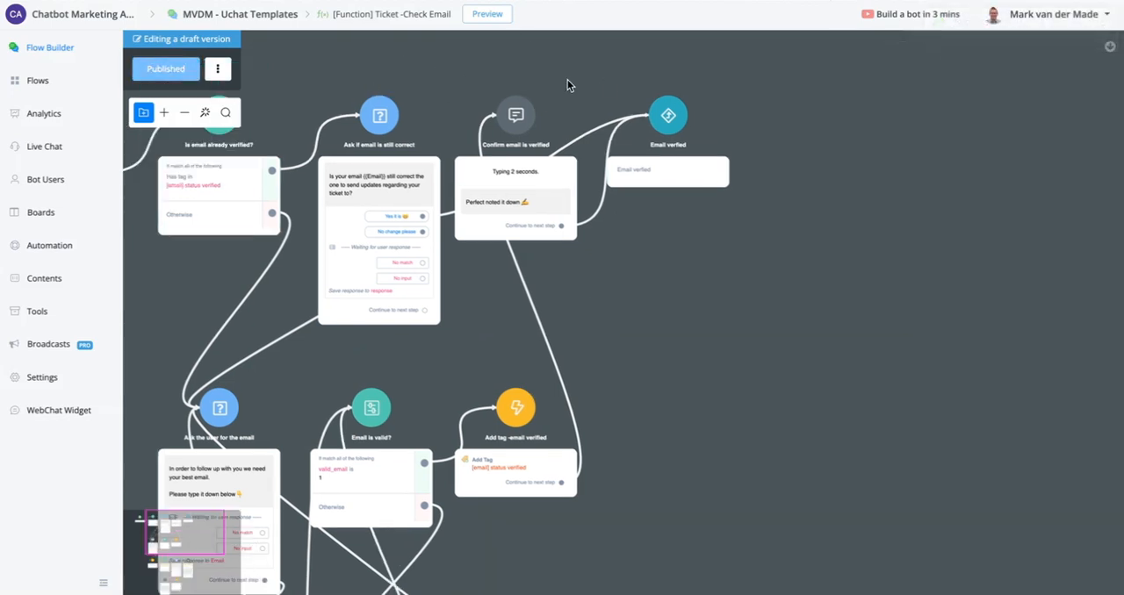
- Return to the "Ticketing - main customer service flow" and bring its "Fetch FAQ topics" node into view
{"action": "left_click", "coordinate": [65, 79]}
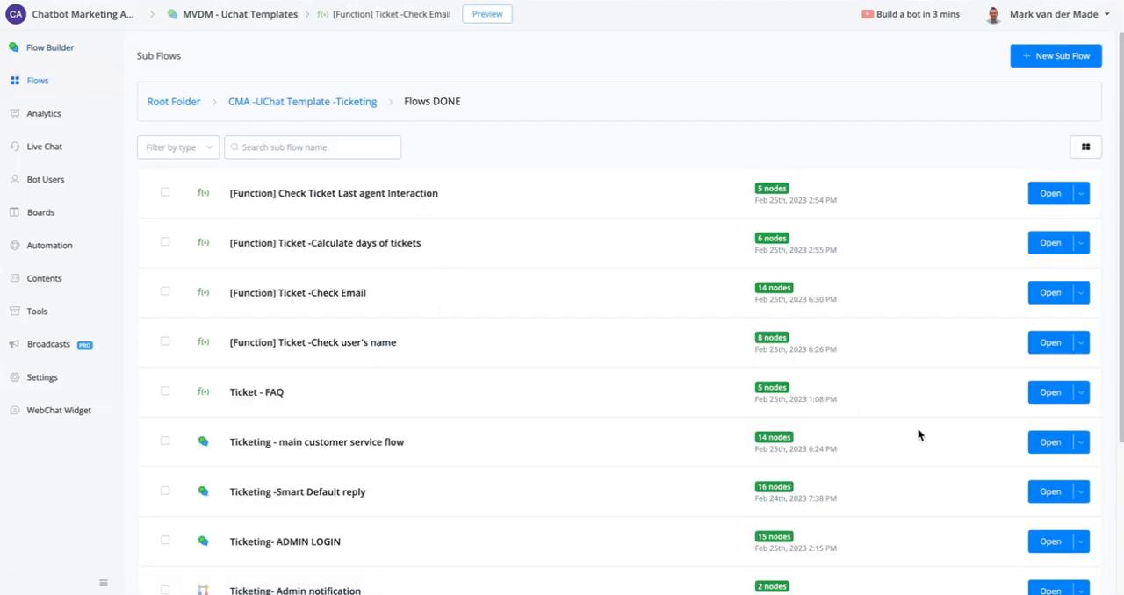
{"action": "left_click", "coordinate": [1049, 444]}
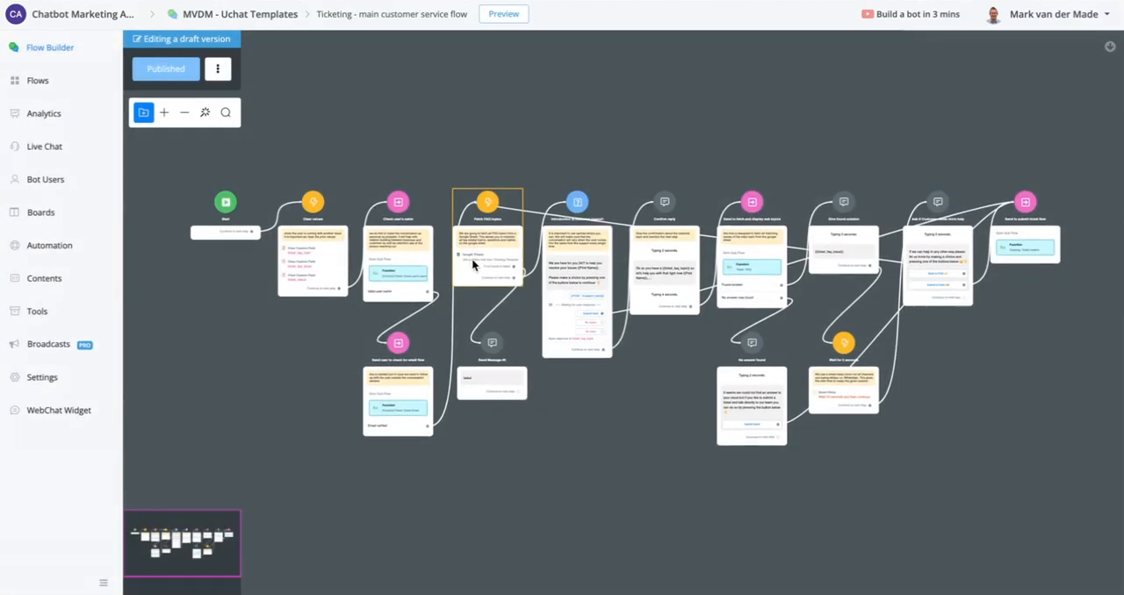
{"action": "scroll", "coordinate": [431, 276], "scroll_direction": "up", "scroll_amount": 4}
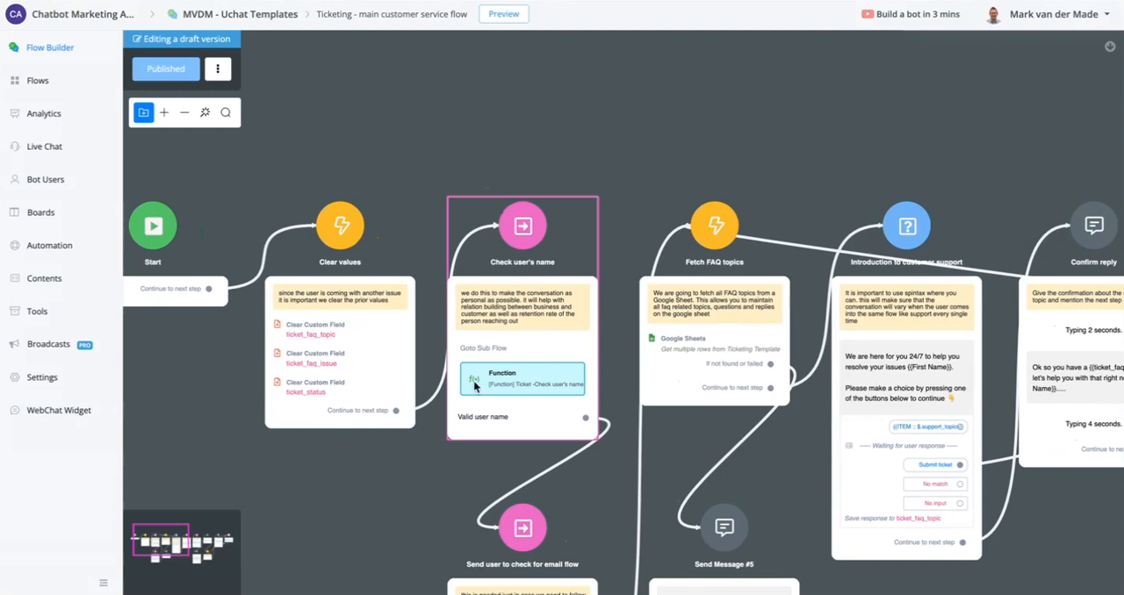
- Open the Google Sheets action of the "Fetch FAQ topics" node for review
{"action": "left_click_drag", "start_coordinate": [325, 482], "coordinate": [202, 301]}
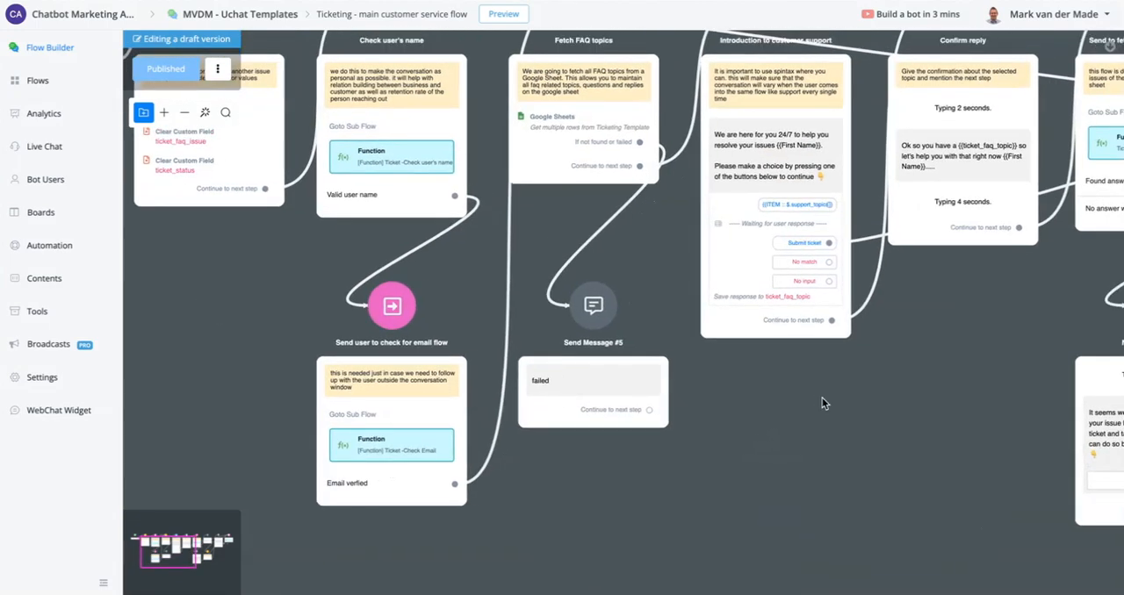
{"action": "scroll", "coordinate": [822, 403], "scroll_direction": "up", "scroll_amount": 5}
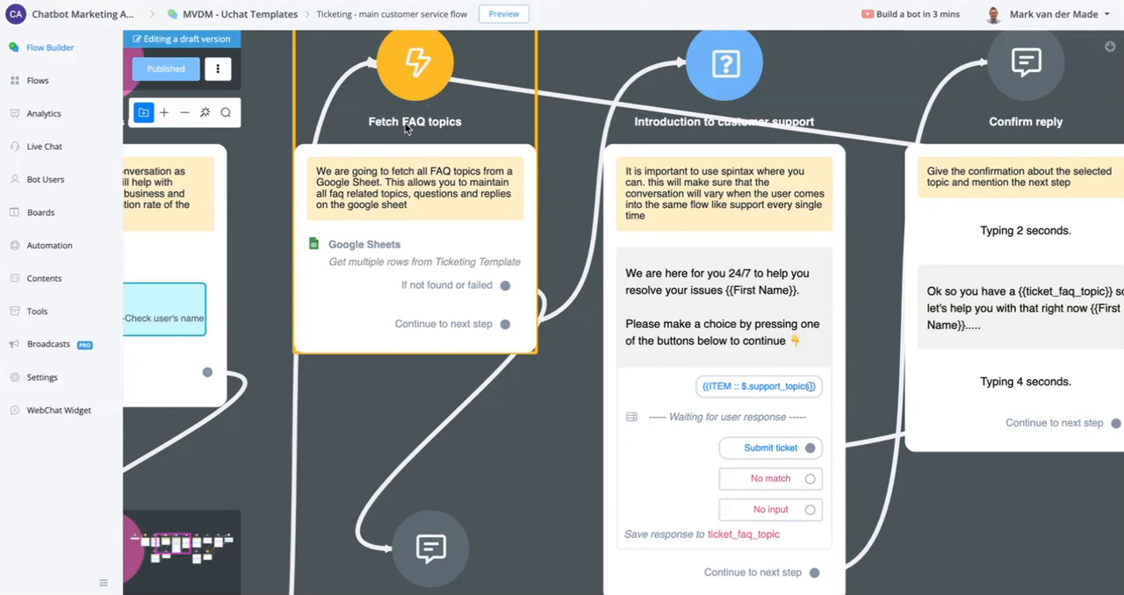
{"action": "left_click", "coordinate": [409, 245]}
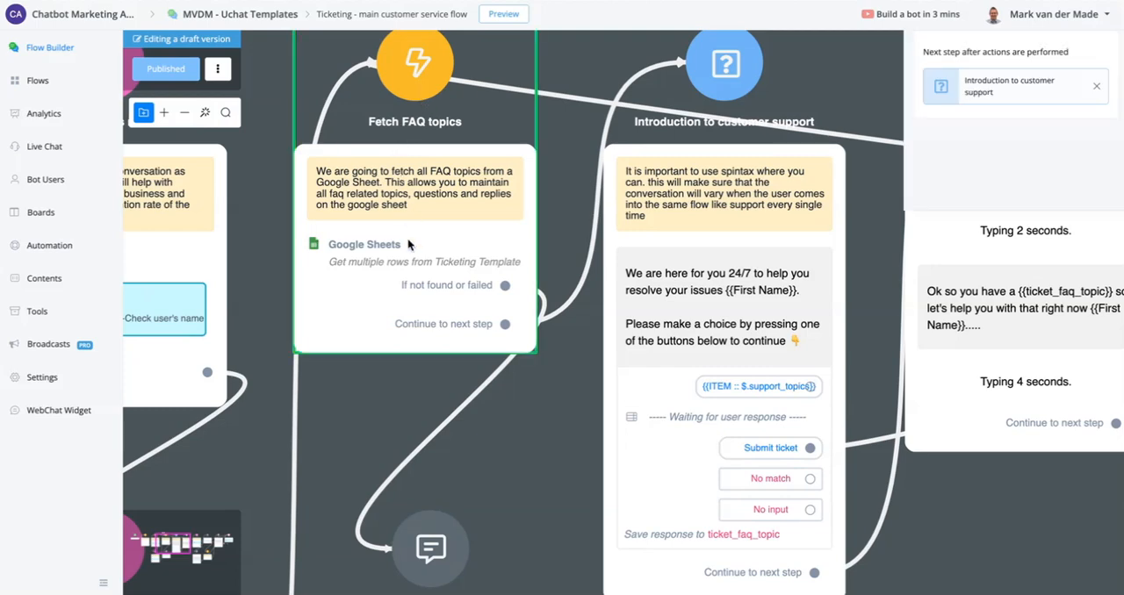
{"action": "left_click", "coordinate": [1035, 193]}
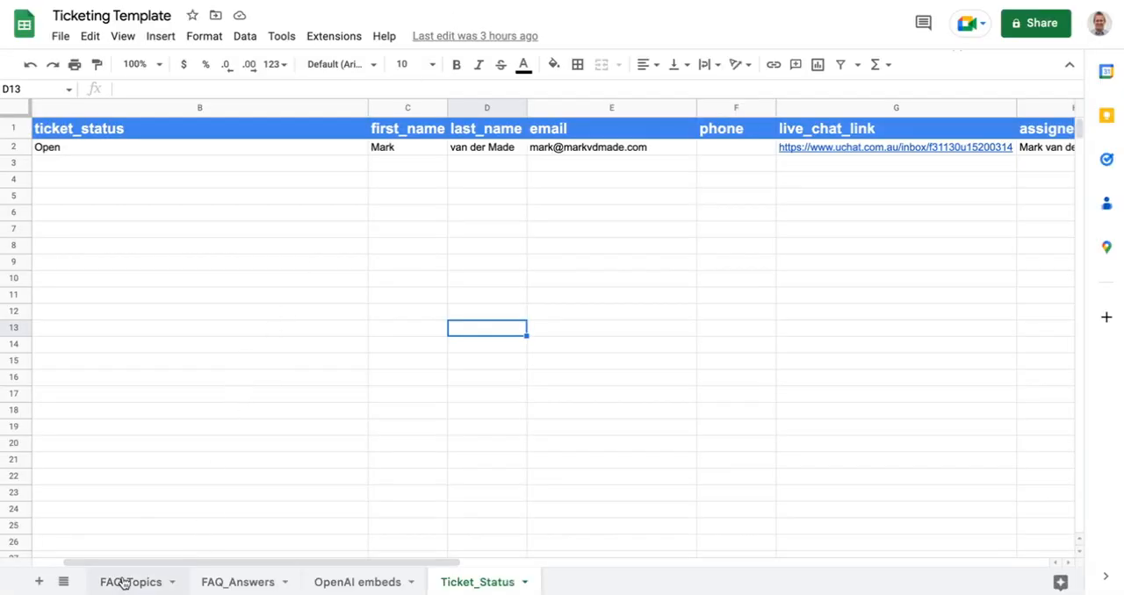
- Switch to the Ticketing Template spreadsheet in Google Sheets and examine the support_topics column of its FAQ_Topics worksheet
{"action": "left_click", "coordinate": [124, 583]}
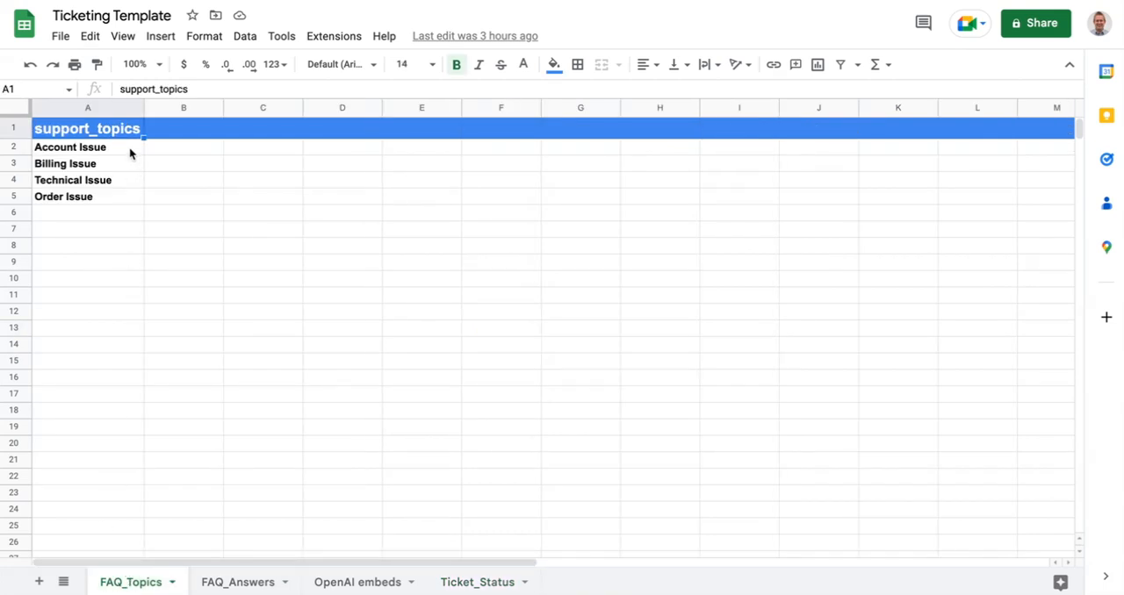
{"action": "left_click", "coordinate": [86, 213]}
{"action": "left_click_drag", "start_coordinate": [78, 296], "coordinate": [75, 316]}
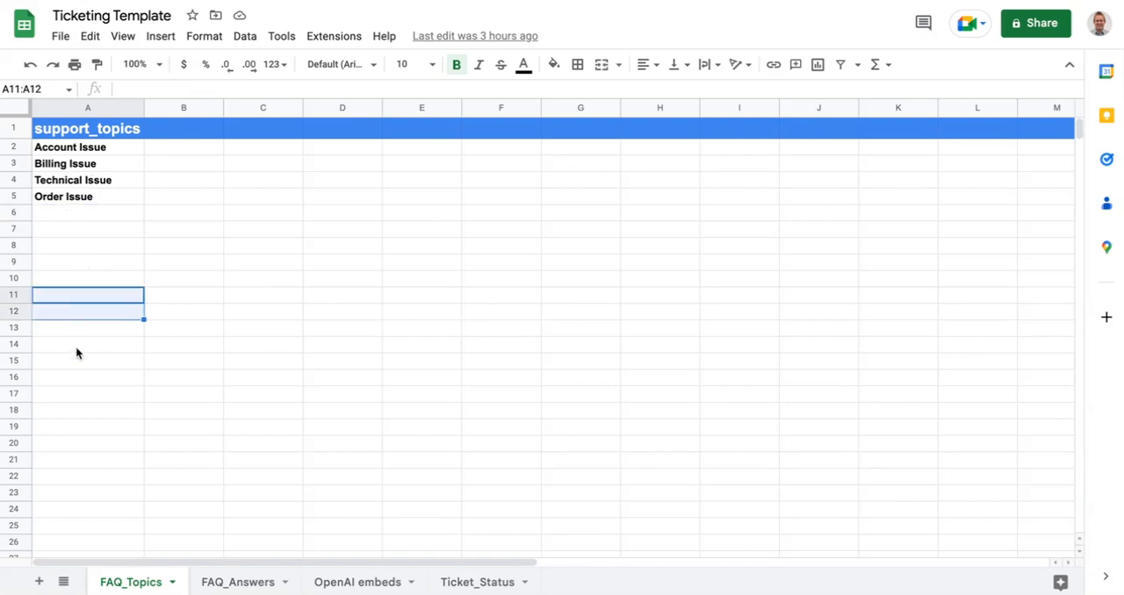
{"action": "left_click", "coordinate": [72, 109]}
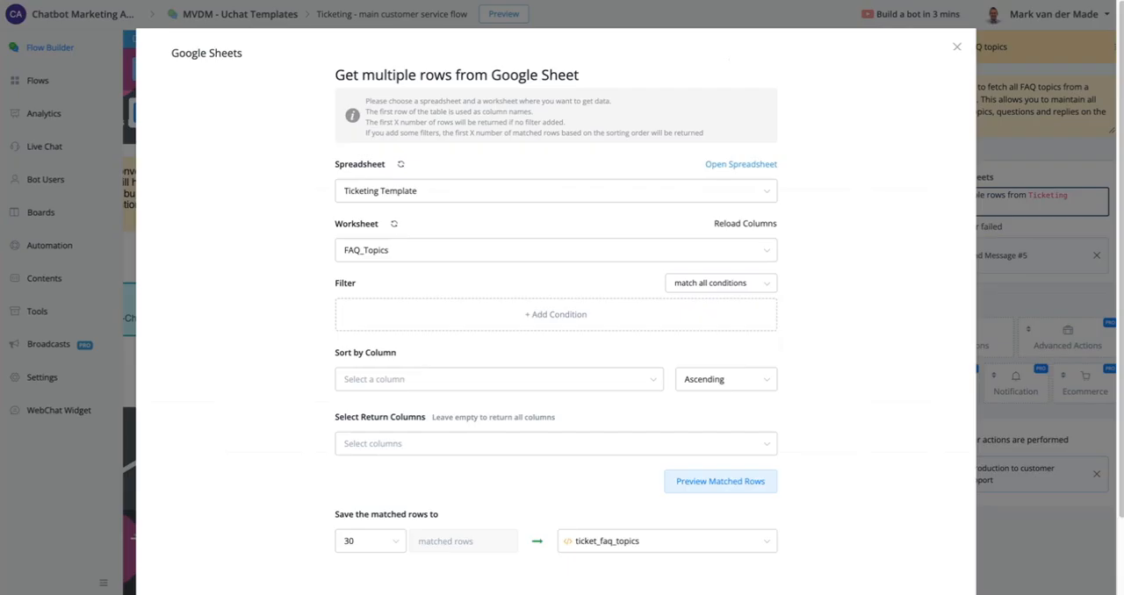
- Back in the flow builder, review where the FAQ_Topics lookup saves its matched rows, and close it without saving
{"action": "scroll", "coordinate": [884, 346], "scroll_direction": "down", "scroll_amount": 2}
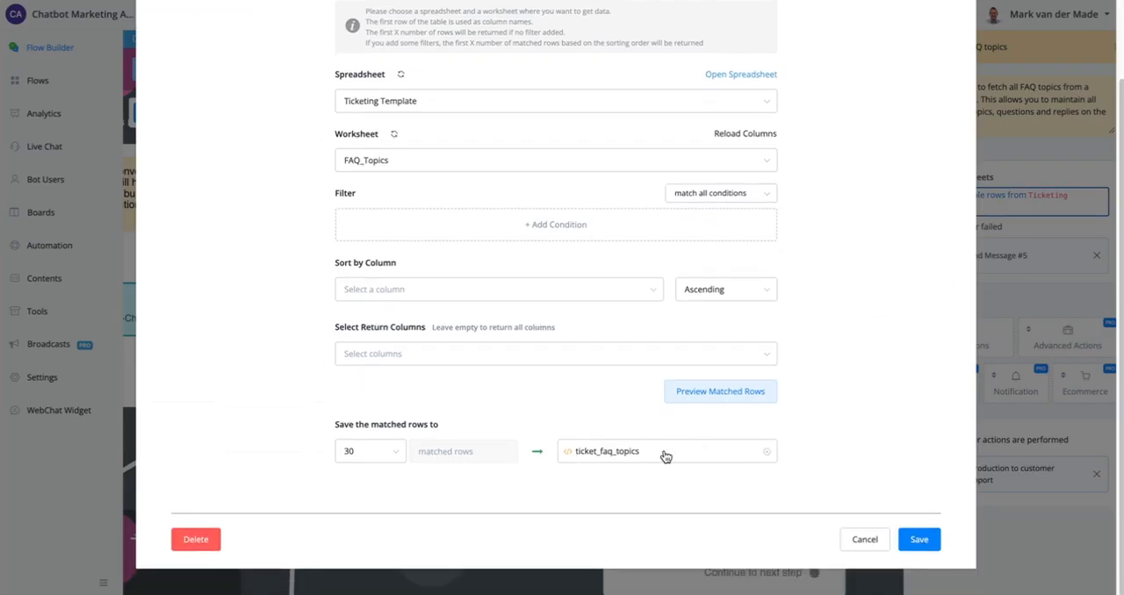
{"action": "left_click", "coordinate": [862, 541]}
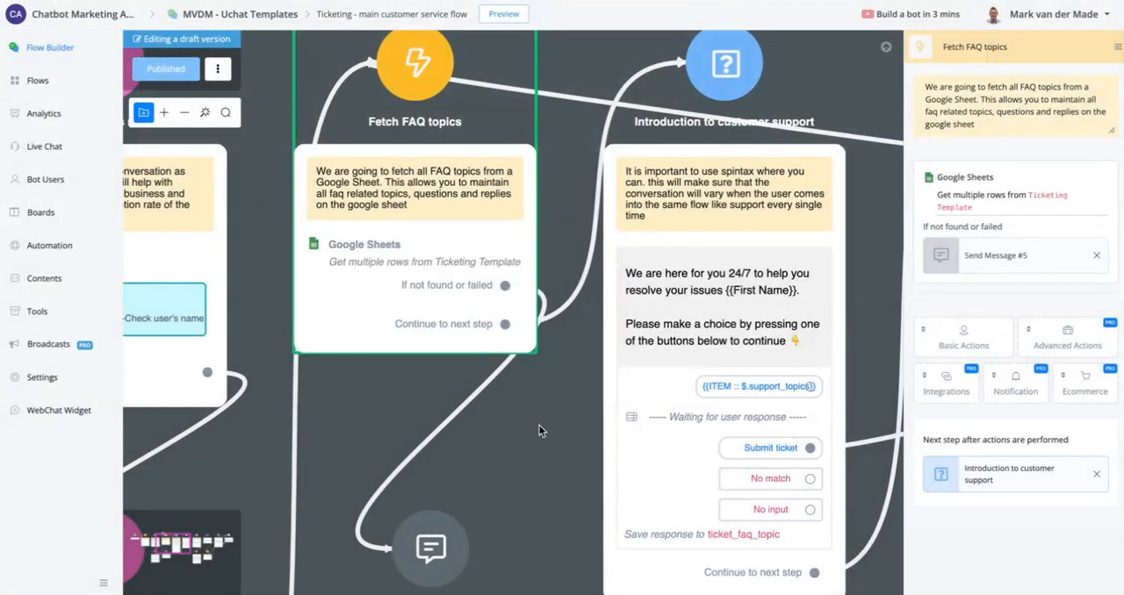
- Open the "Introduction to customer support" node and examine its choice message, topic buttons and saved response field
{"action": "left_click_drag", "start_coordinate": [541, 451], "coordinate": [259, 488]}
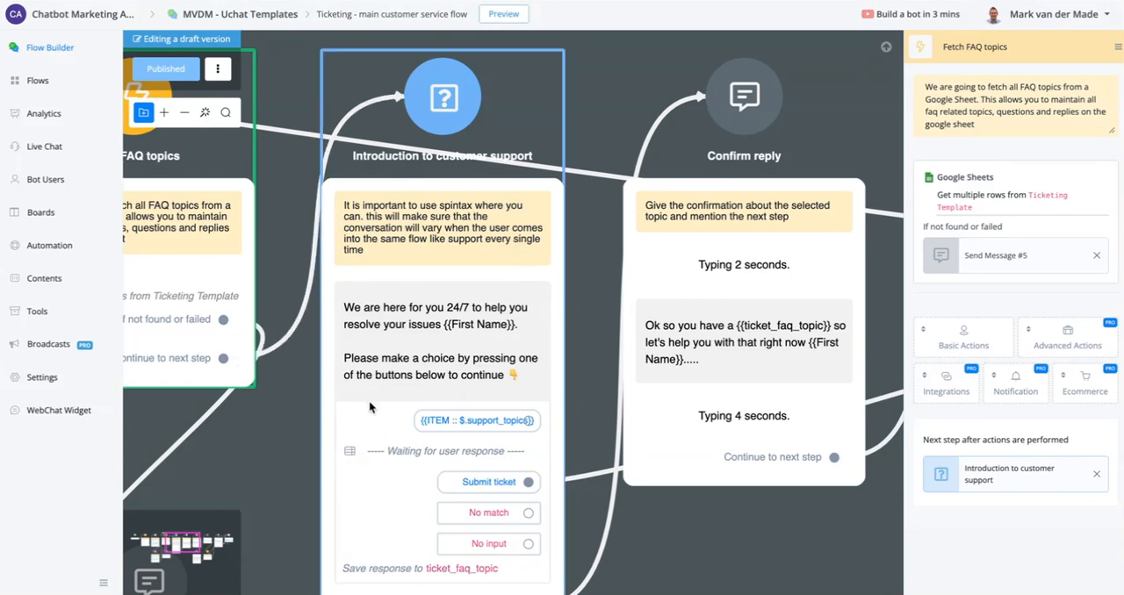
{"action": "left_click", "coordinate": [417, 239]}
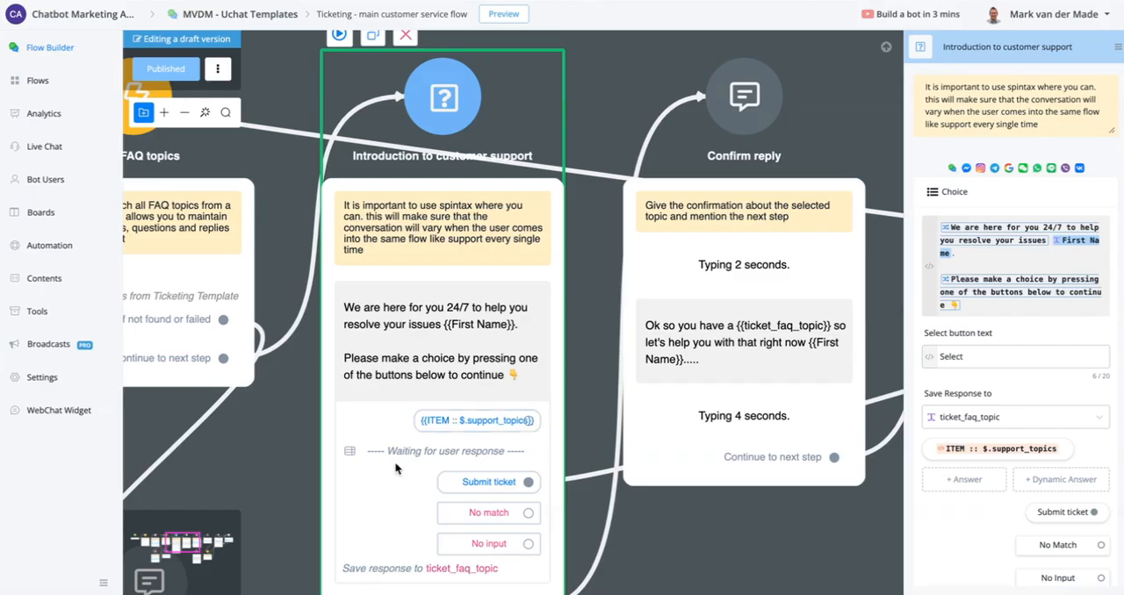
{"action": "scroll", "coordinate": [404, 479], "scroll_direction": "down", "scroll_amount": 1}
{"action": "scroll", "coordinate": [453, 590], "scroll_direction": "up", "scroll_amount": 2}
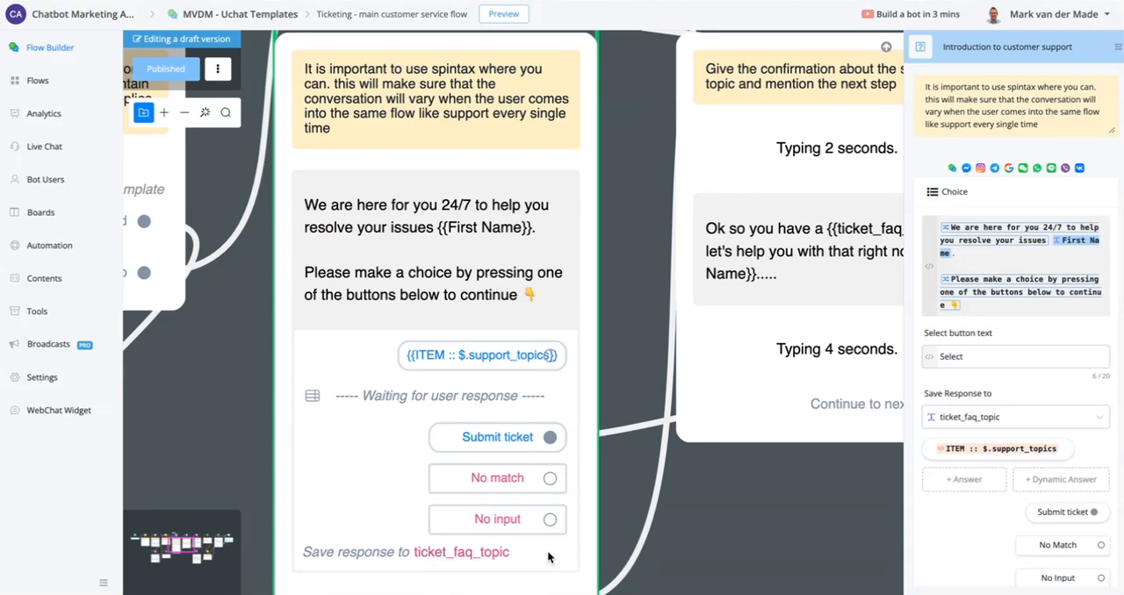
{"action": "scroll", "coordinate": [544, 548], "scroll_direction": "down", "scroll_amount": 2}
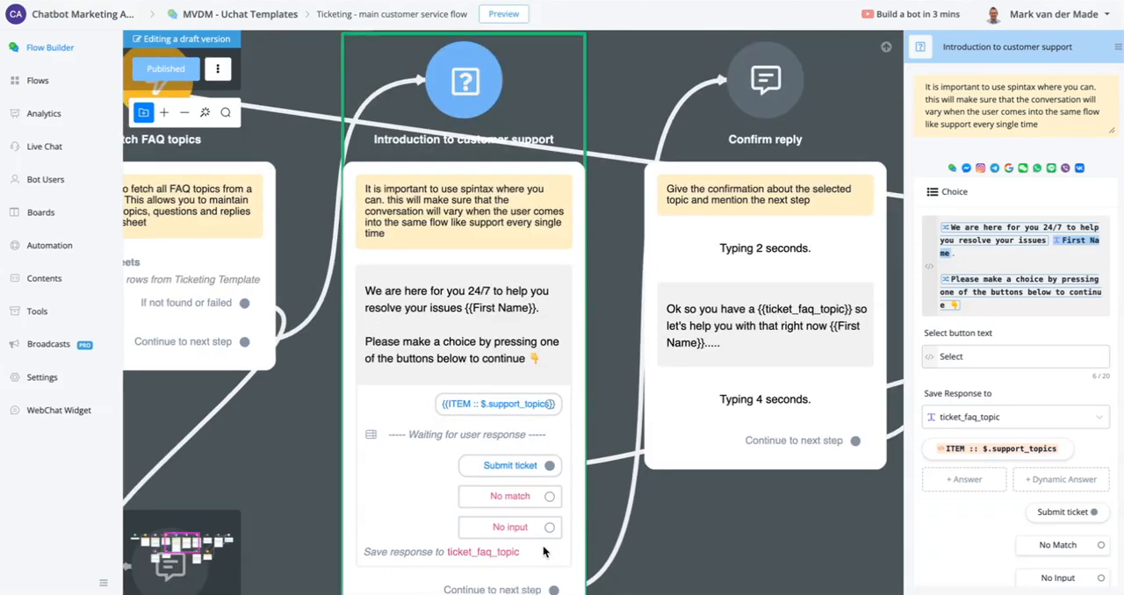
- Close the node's settings and examine the rest of the flow from "Confirm reply" to "Send to submit ticket flow"
{"action": "right_click", "coordinate": [743, 535]}
{"action": "left_click", "coordinate": [700, 528]}
{"action": "left_click", "coordinate": [743, 522]}
{"action": "left_click_drag", "start_coordinate": [744, 522], "coordinate": [343, 398]}
{"action": "scroll", "coordinate": [343, 397], "scroll_direction": "down", "scroll_amount": 4}
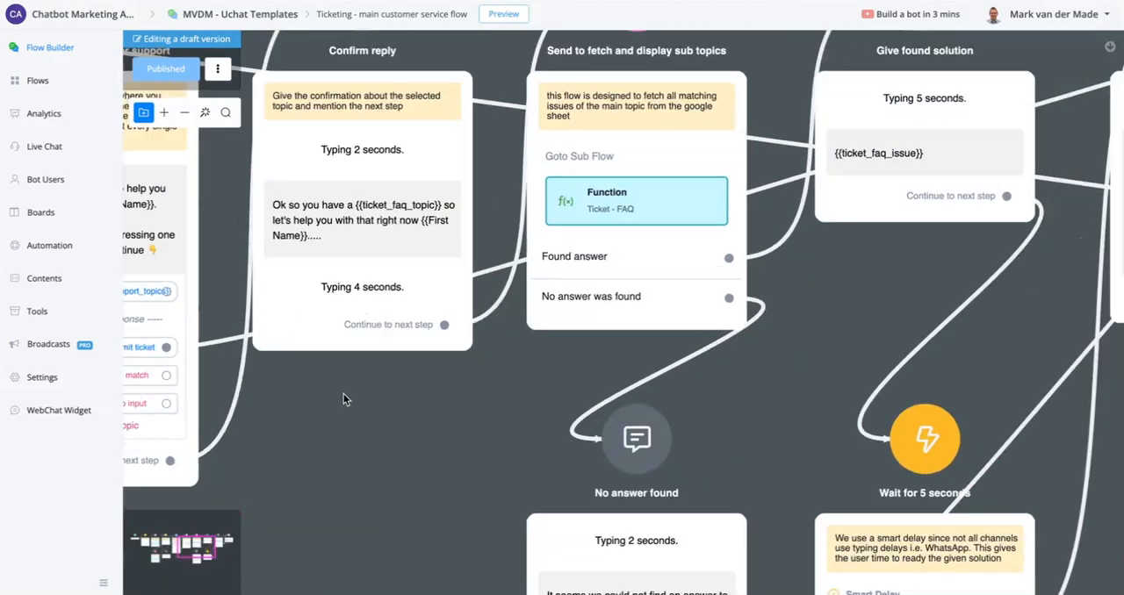
{"action": "scroll", "coordinate": [580, 307], "scroll_direction": "down", "scroll_amount": 3}
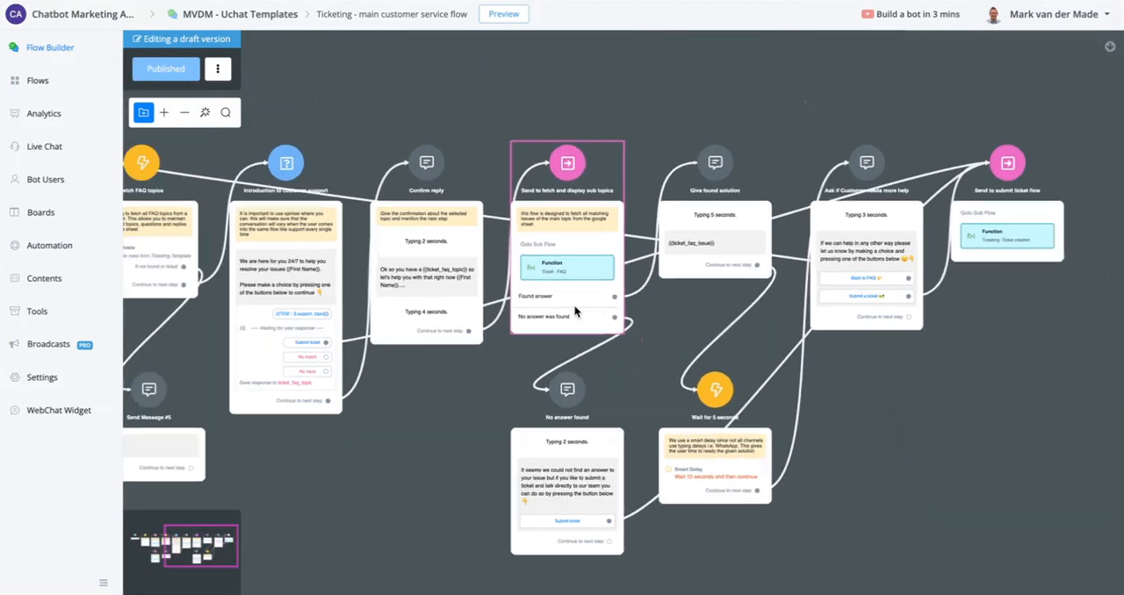
{"action": "left_click", "coordinate": [1050, 201]}
{"action": "scroll", "coordinate": [1048, 199], "scroll_direction": "up", "scroll_amount": 4}
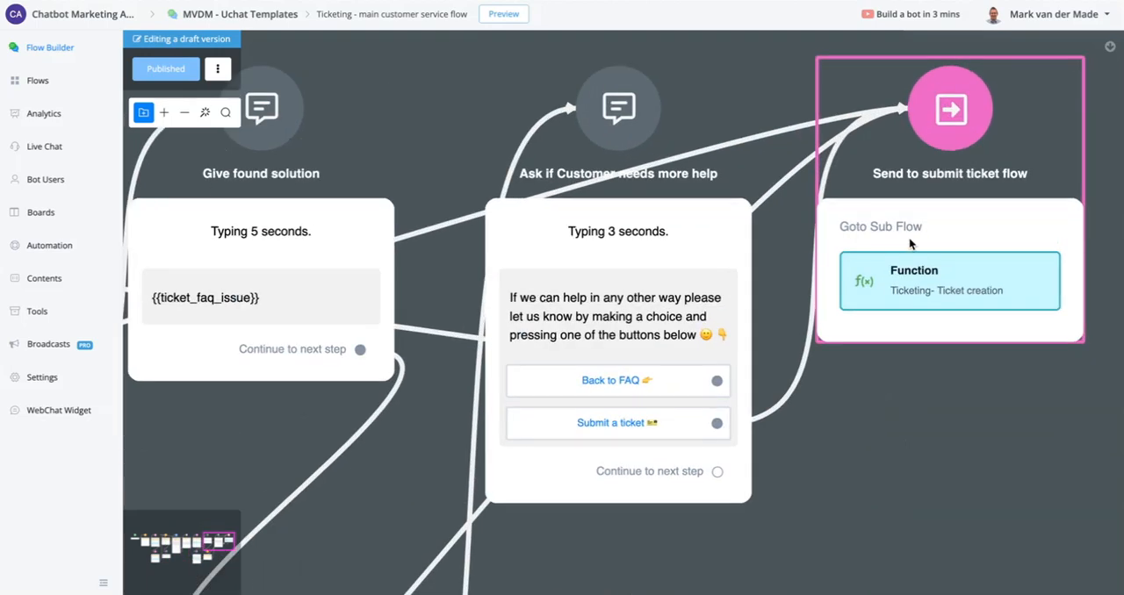
{"action": "scroll", "coordinate": [994, 218], "scroll_direction": "down", "scroll_amount": 5}
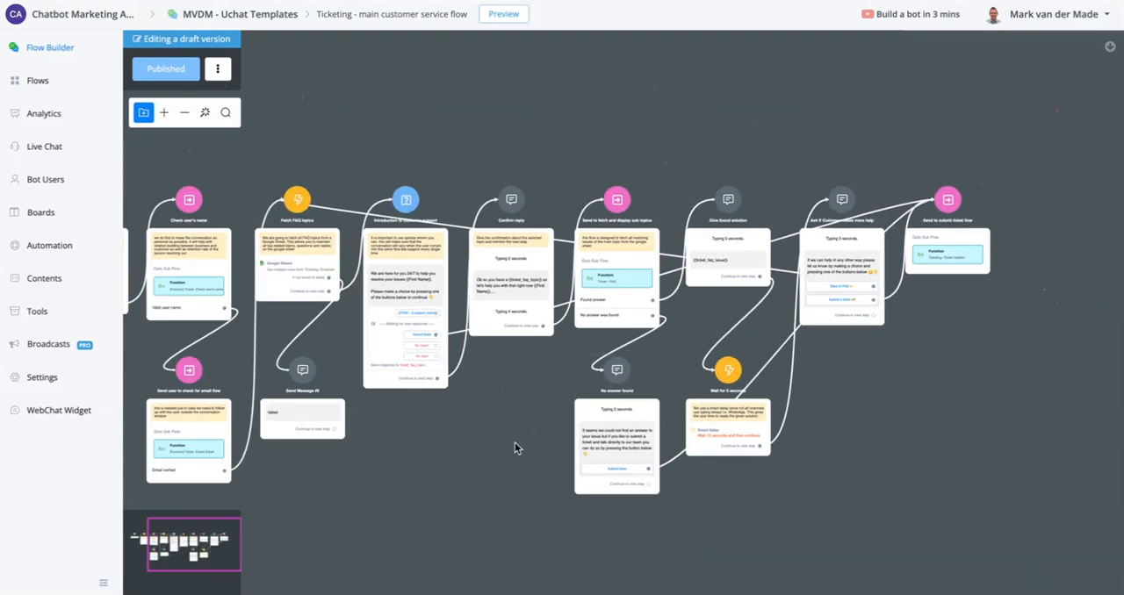
- Delete the connection from "Continue to next step" of "Introduction to customer support" to the "Confirm reply" node
{"action": "left_click", "coordinate": [482, 303]}
{"action": "scroll", "coordinate": [481, 303], "scroll_direction": "up", "scroll_amount": 5}
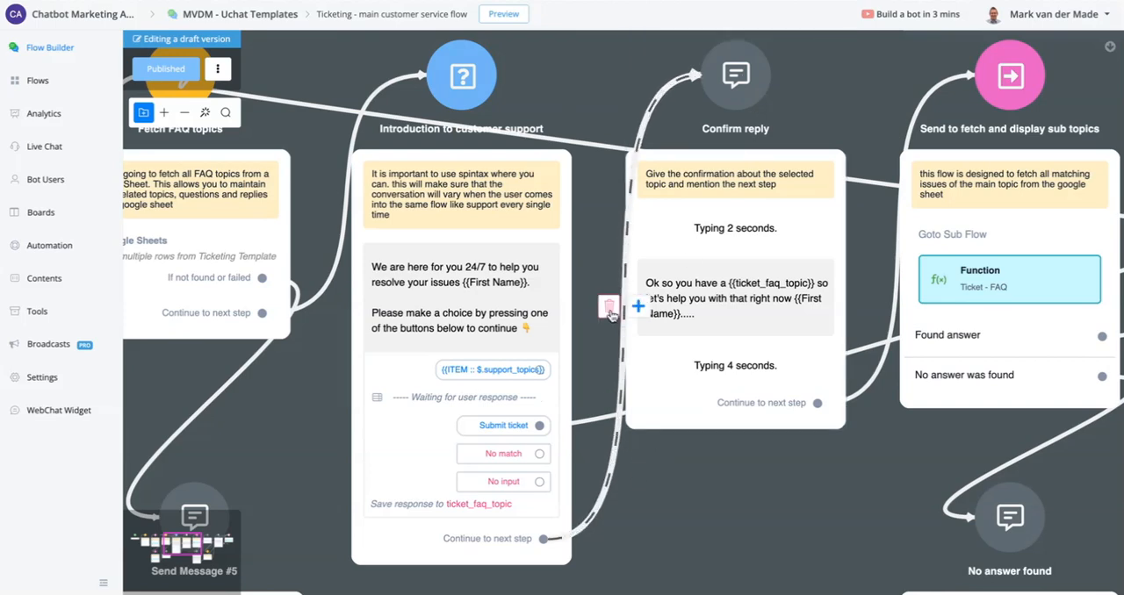
{"action": "left_click", "coordinate": [608, 308]}
{"action": "left_click", "coordinate": [651, 326]}
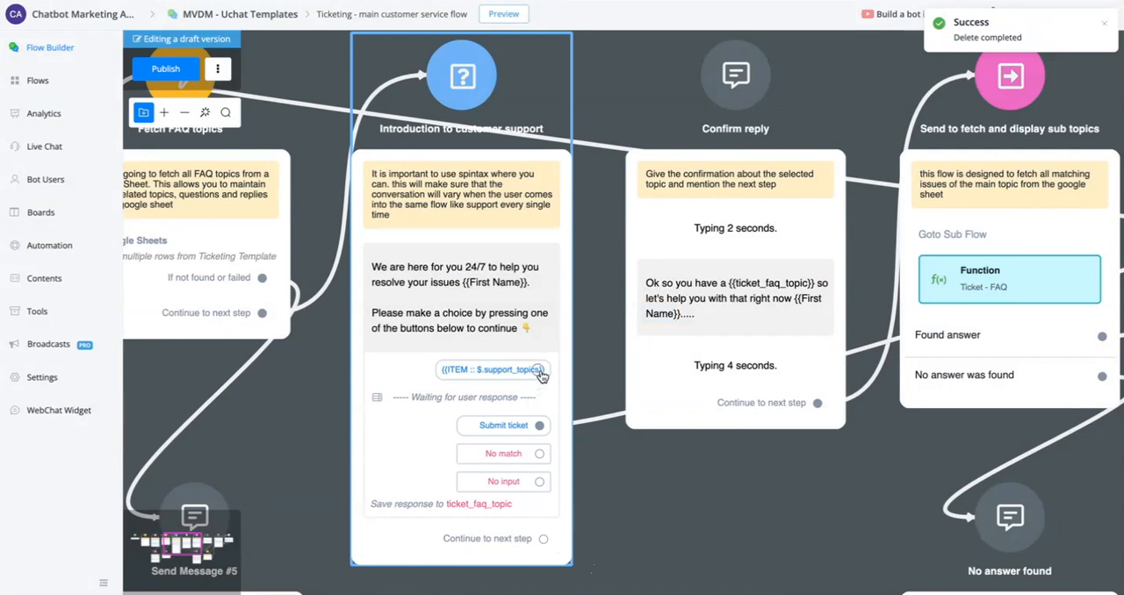
- Connect the {{ITEM :: $.support_topics}} button to the "Confirm reply" node and publish the flow
{"action": "left_click_drag", "start_coordinate": [536, 370], "coordinate": [736, 76]}
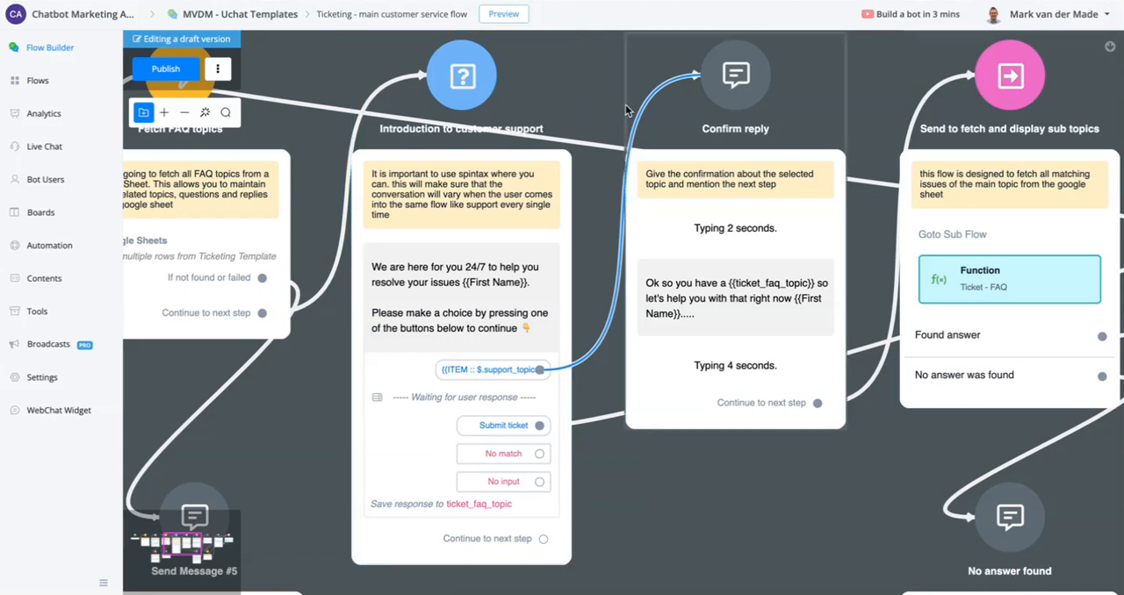
{"action": "left_click", "coordinate": [166, 68]}
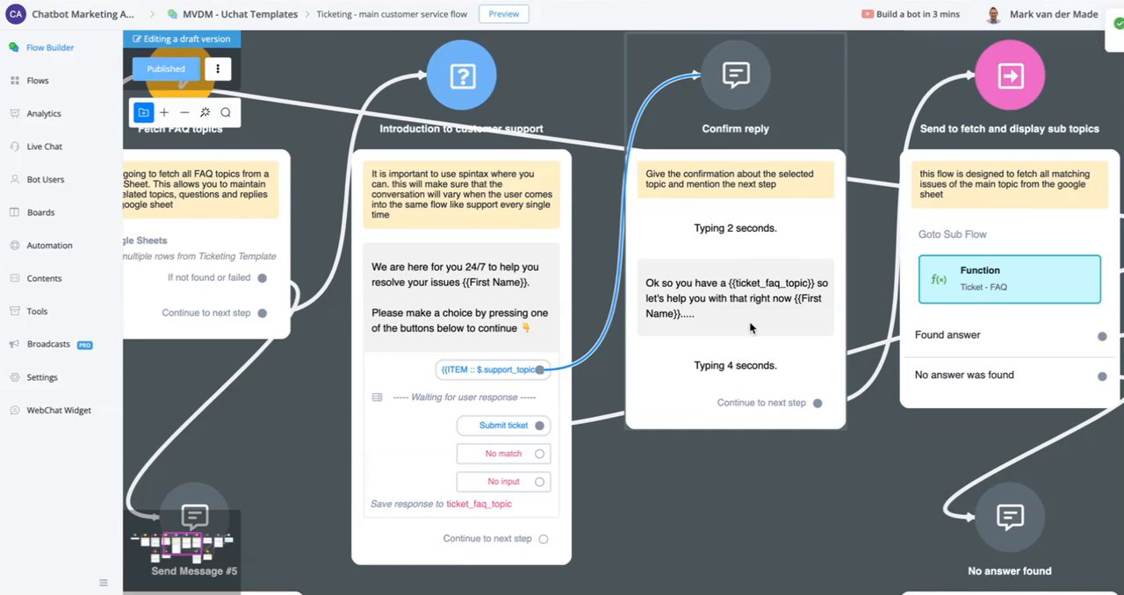
- Open the "Ticket - FAQ" sub flow used by the "Send to fetch and display sub topics" node
{"action": "scroll", "coordinate": [858, 499], "scroll_direction": "right", "scroll_amount": 8}
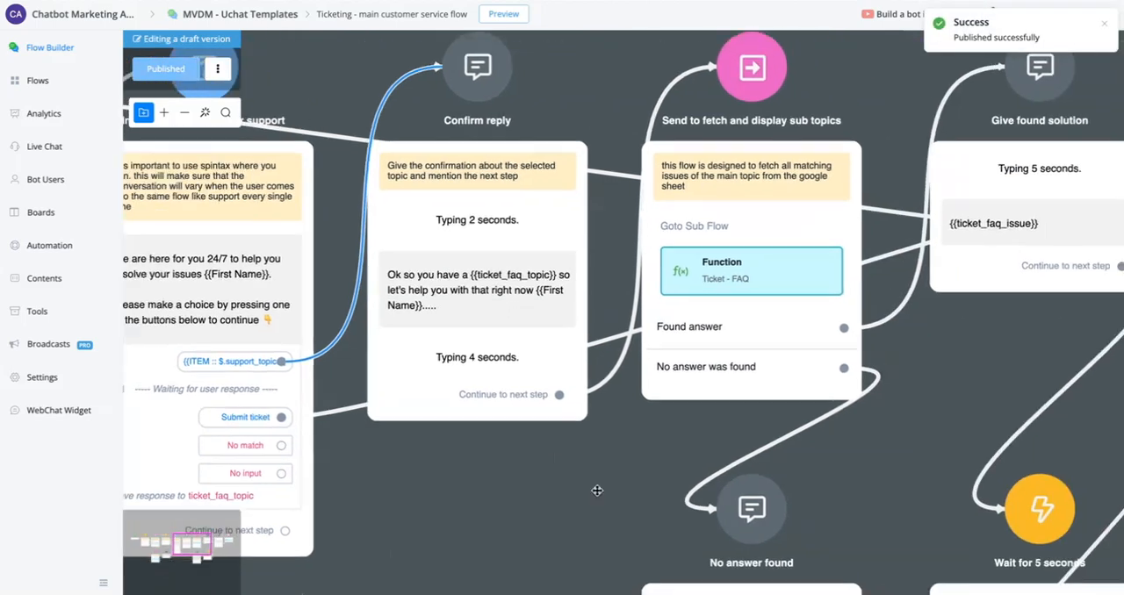
{"action": "left_click", "coordinate": [664, 270]}
{"action": "left_click", "coordinate": [1075, 216]}
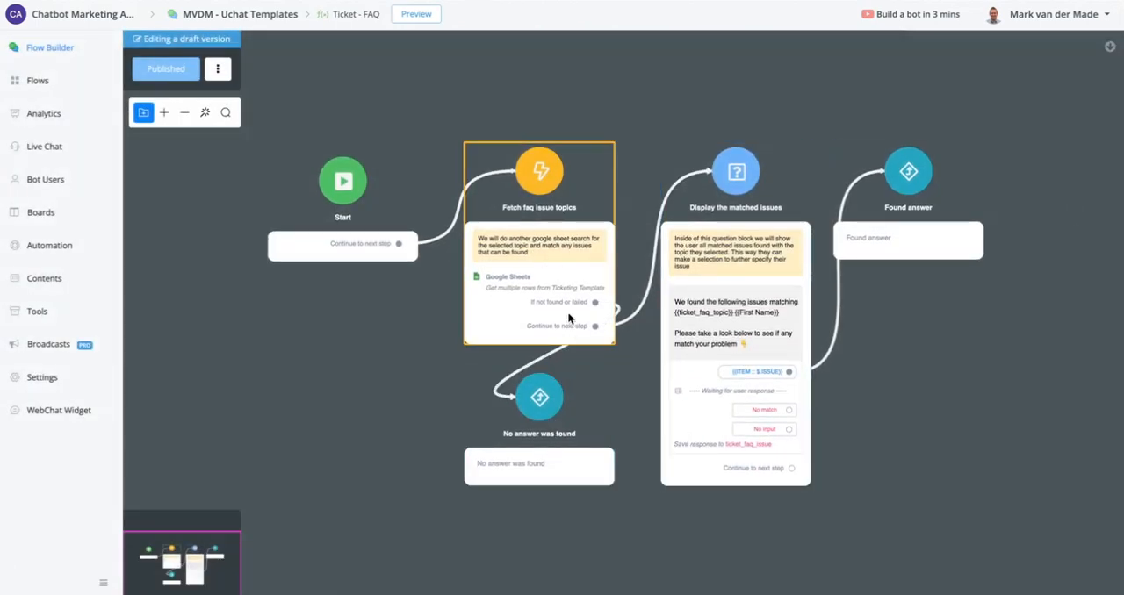
- Open the Google Sheets action of "Fetch faq issue topics" and review its worksheet, filter and result field
{"action": "left_click", "coordinate": [578, 276]}
{"action": "left_click", "coordinate": [958, 184]}
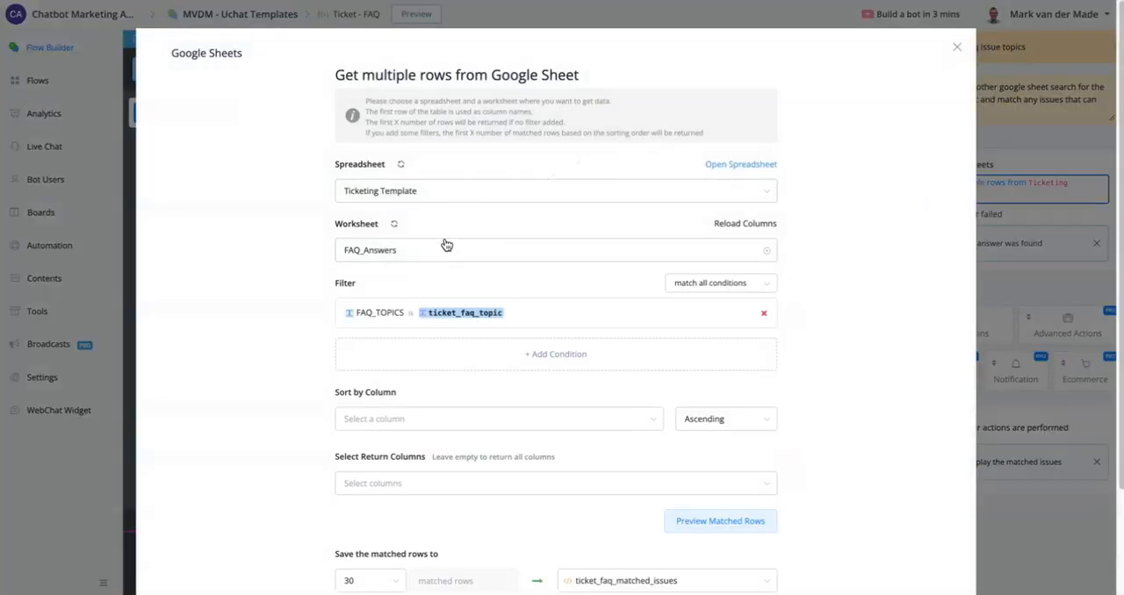
{"action": "scroll", "coordinate": [613, 351], "scroll_direction": "down", "scroll_amount": 2}
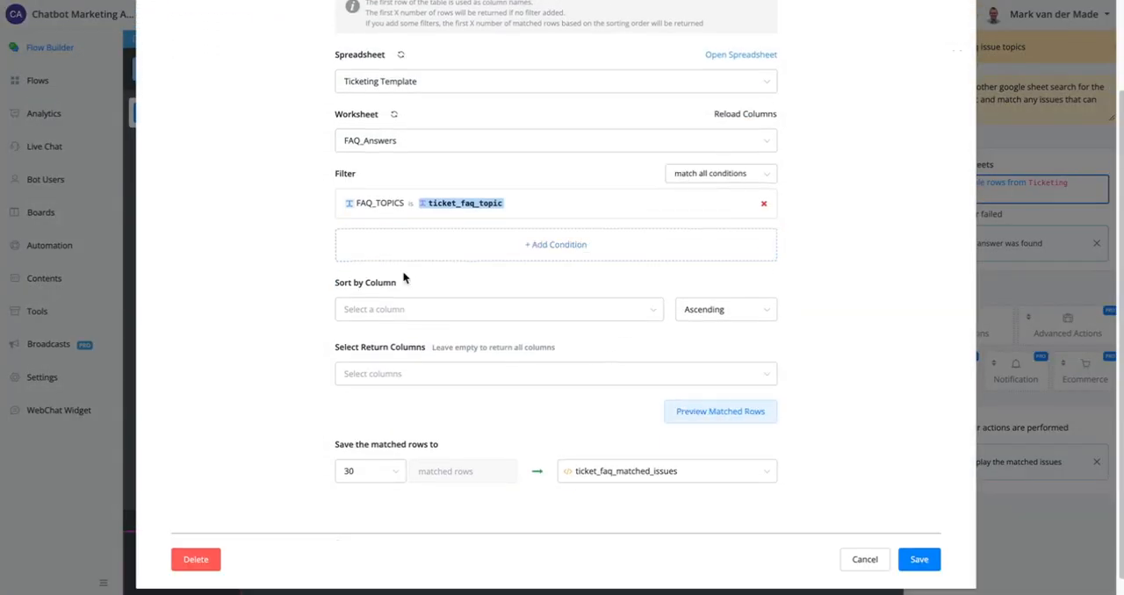
{"action": "scroll", "coordinate": [530, 189], "scroll_direction": "up", "scroll_amount": 3}
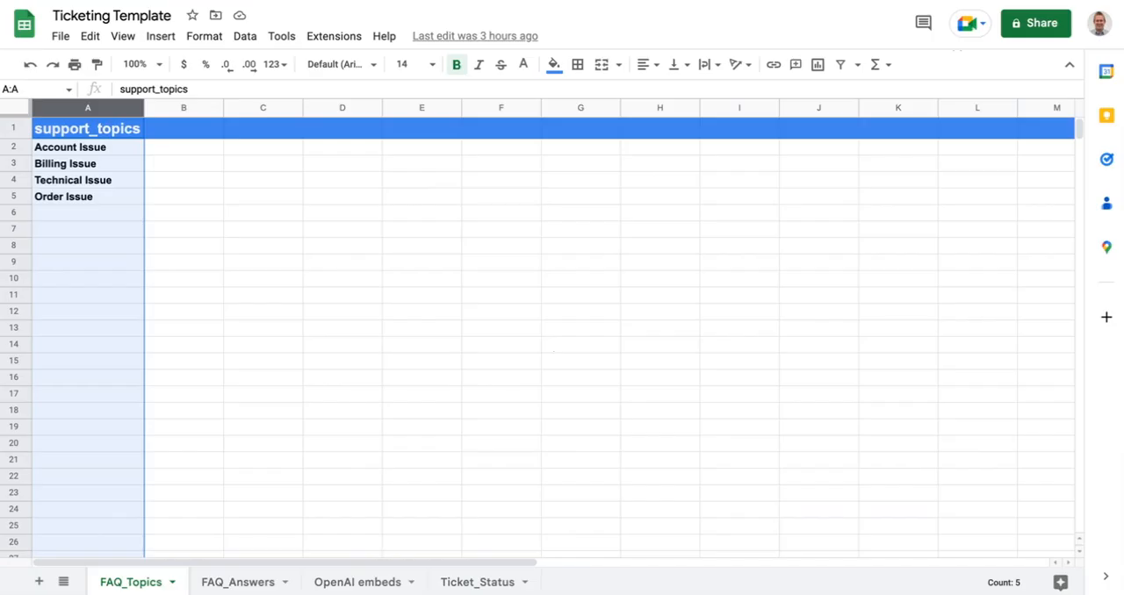
- Examine the Ticketing Template's FAQ_Answers worksheet, comparing the FAQ_TOPICS and ISSUE columns for the two Account Issue rows
{"action": "left_click", "coordinate": [247, 583]}
{"action": "scroll", "coordinate": [161, 286], "scroll_direction": "up", "scroll_amount": 3}
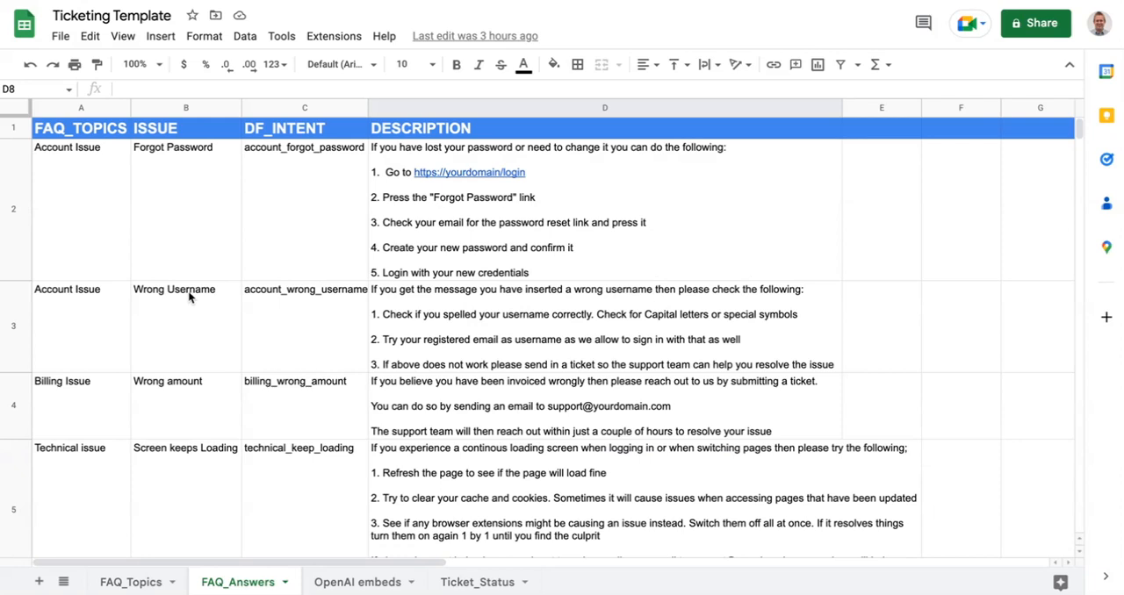
{"action": "left_click", "coordinate": [61, 106]}
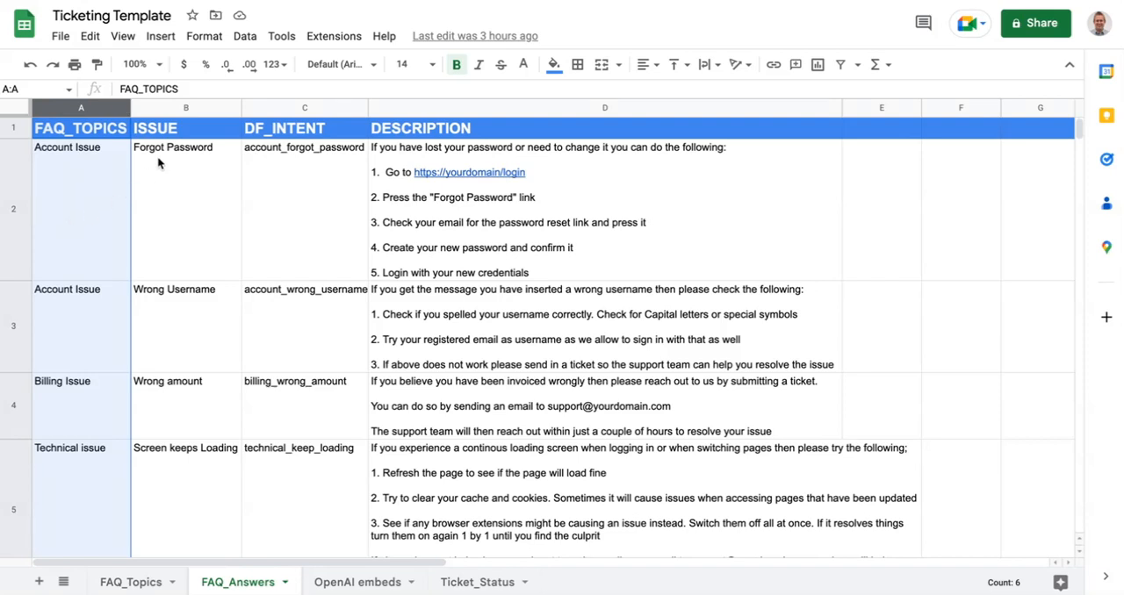
{"action": "left_click", "coordinate": [68, 175]}
{"action": "left_click", "coordinate": [103, 312]}
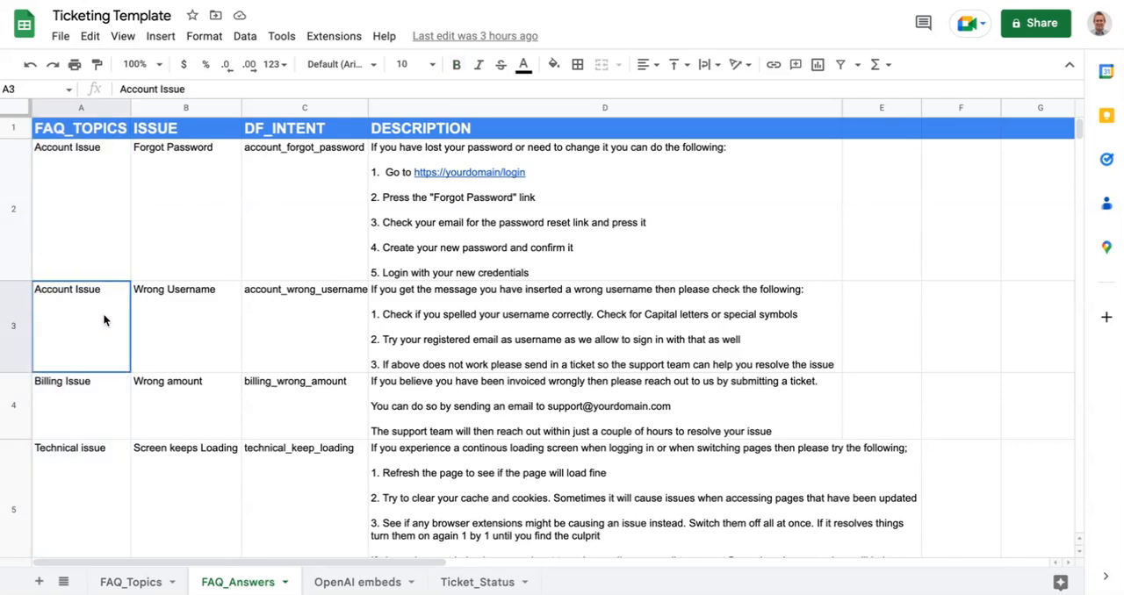
{"action": "left_click", "coordinate": [77, 228]}
{"action": "left_click", "coordinate": [73, 286]}
{"action": "left_click", "coordinate": [13, 204]}
{"action": "left_click", "coordinate": [13, 357], "text": "shift"}
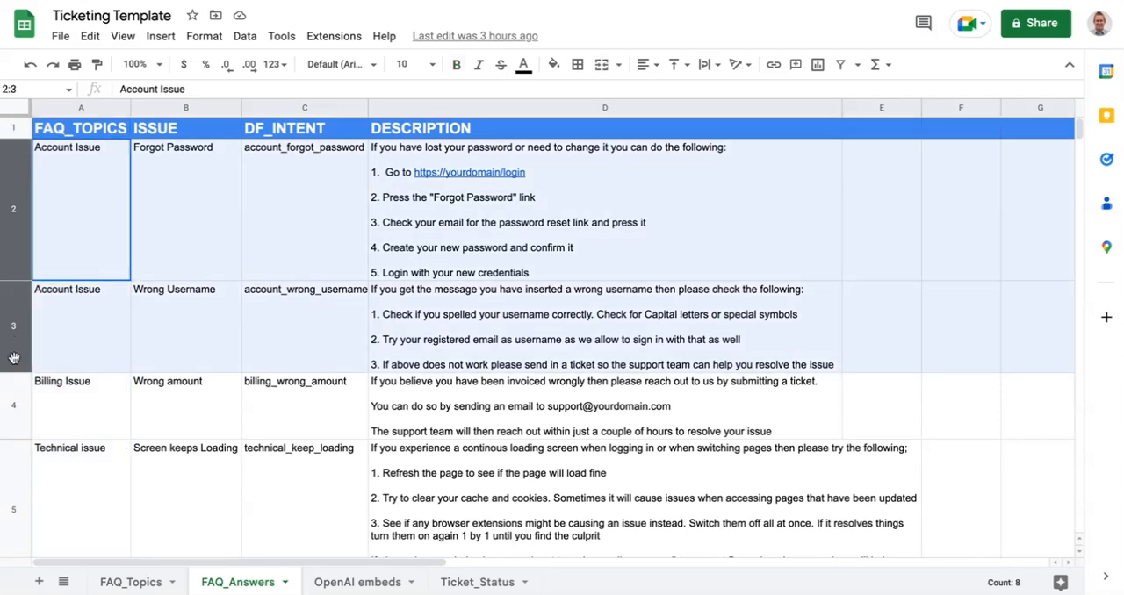
{"action": "left_click_drag", "start_coordinate": [183, 180], "coordinate": [176, 347]}
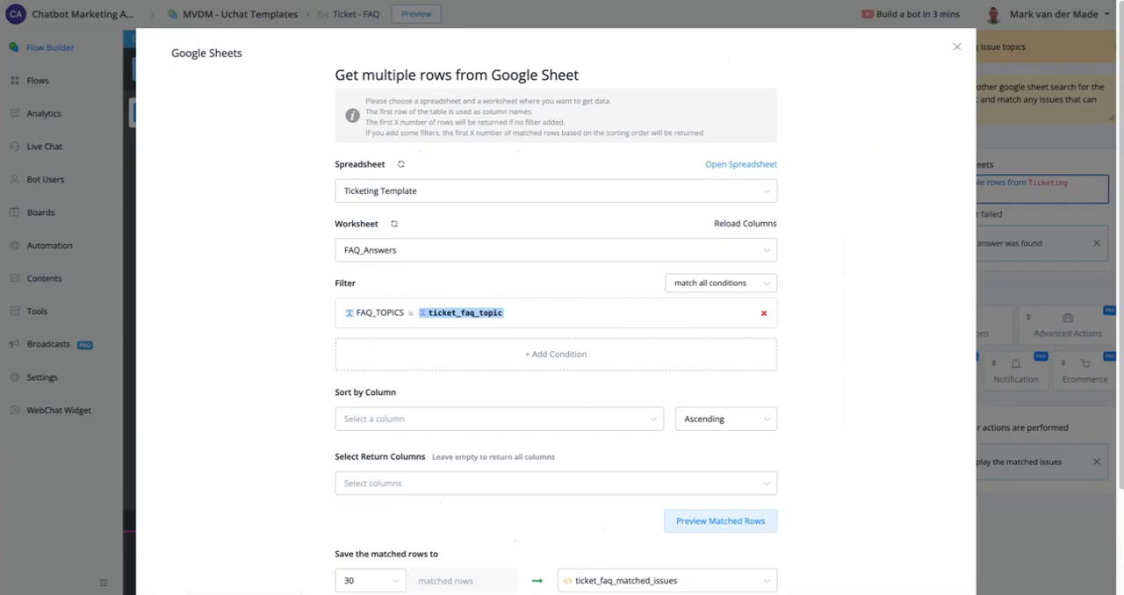
- Close the Google Sheets action without saving and examine the "Display the matched issues" node and its "Found answer" exit
{"action": "scroll", "coordinate": [730, 394], "scroll_direction": "down", "scroll_amount": 2}
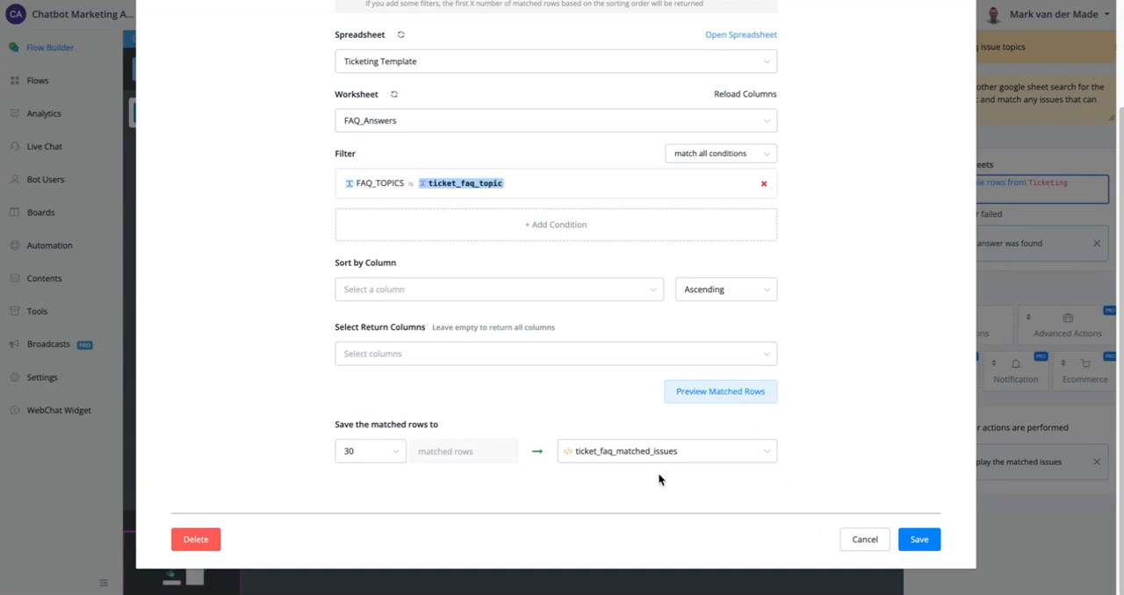
{"action": "left_click", "coordinate": [866, 539]}
{"action": "scroll", "coordinate": [782, 488], "scroll_direction": "up", "scroll_amount": 3}
{"action": "left_click_drag", "start_coordinate": [799, 497], "coordinate": [529, 476]}
{"action": "scroll", "coordinate": [477, 354], "scroll_direction": "up", "scroll_amount": 2}
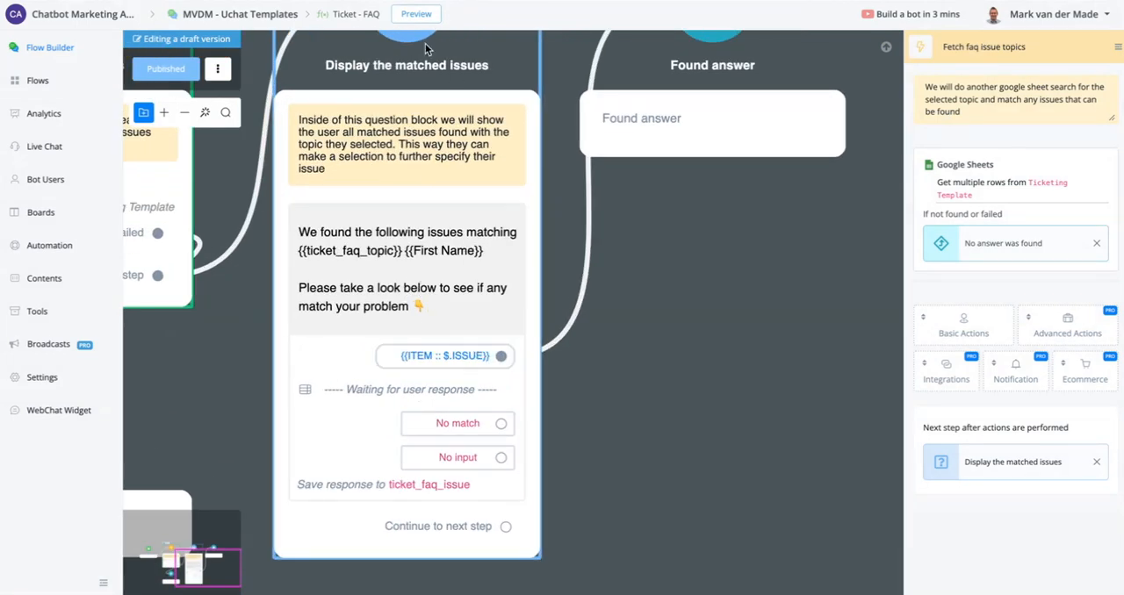
{"action": "left_click_drag", "start_coordinate": [740, 389], "coordinate": [610, 406]}
{"action": "scroll", "coordinate": [630, 496], "scroll_direction": "down", "scroll_amount": 3}
{"action": "scroll", "coordinate": [724, 311], "scroll_direction": "down", "scroll_amount": 3}
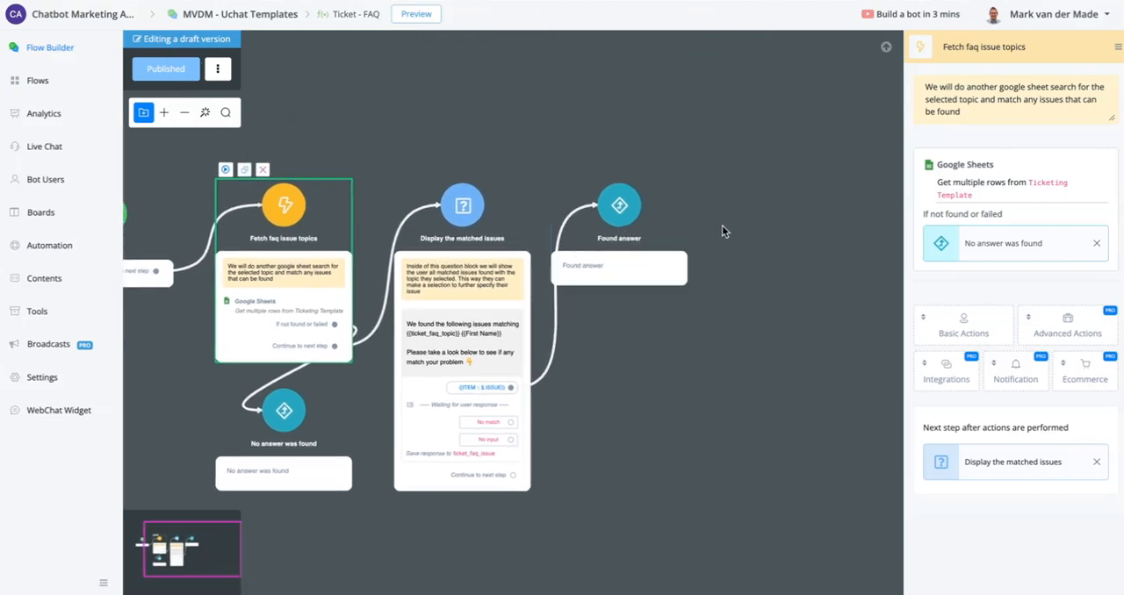
- Return to the "Ticketing - main customer service flow" and examine the "Give found solution" node and its {{ticket_faq_issue}} message
{"action": "left_click", "coordinate": [58, 76]}
{"action": "scroll", "coordinate": [717, 367], "scroll_direction": "down", "scroll_amount": 3}
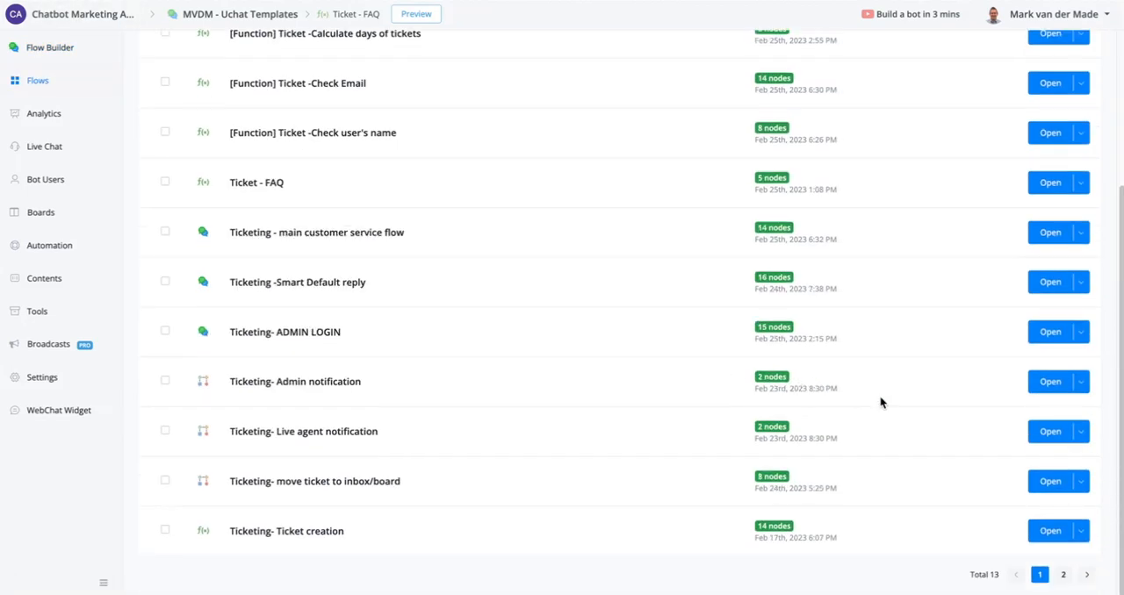
{"action": "left_click", "coordinate": [1045, 231]}
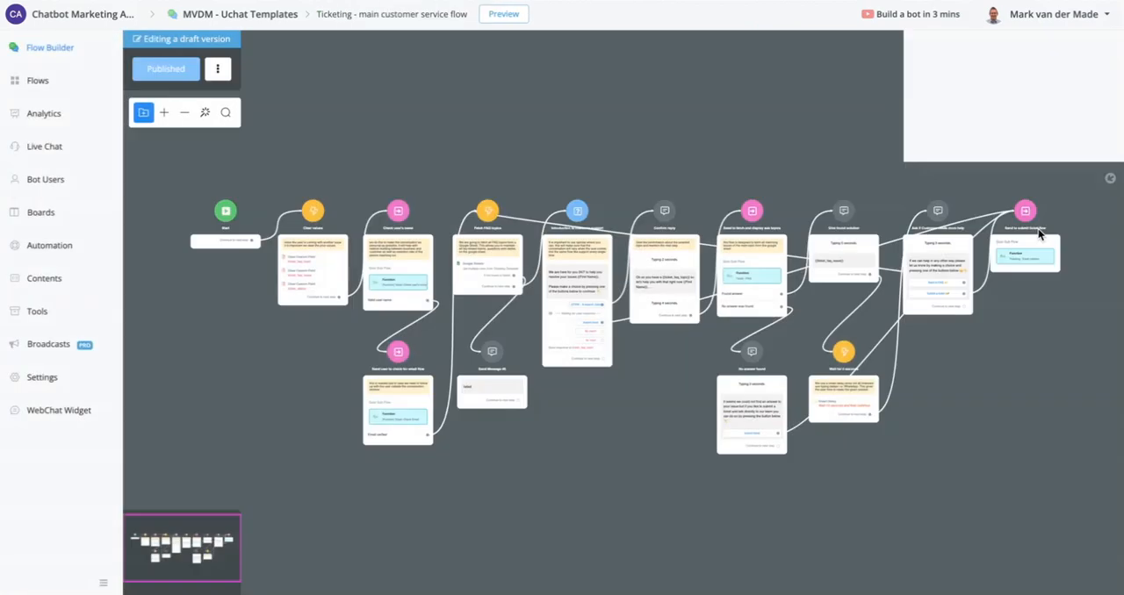
{"action": "scroll", "coordinate": [603, 301], "scroll_direction": "up", "scroll_amount": 5}
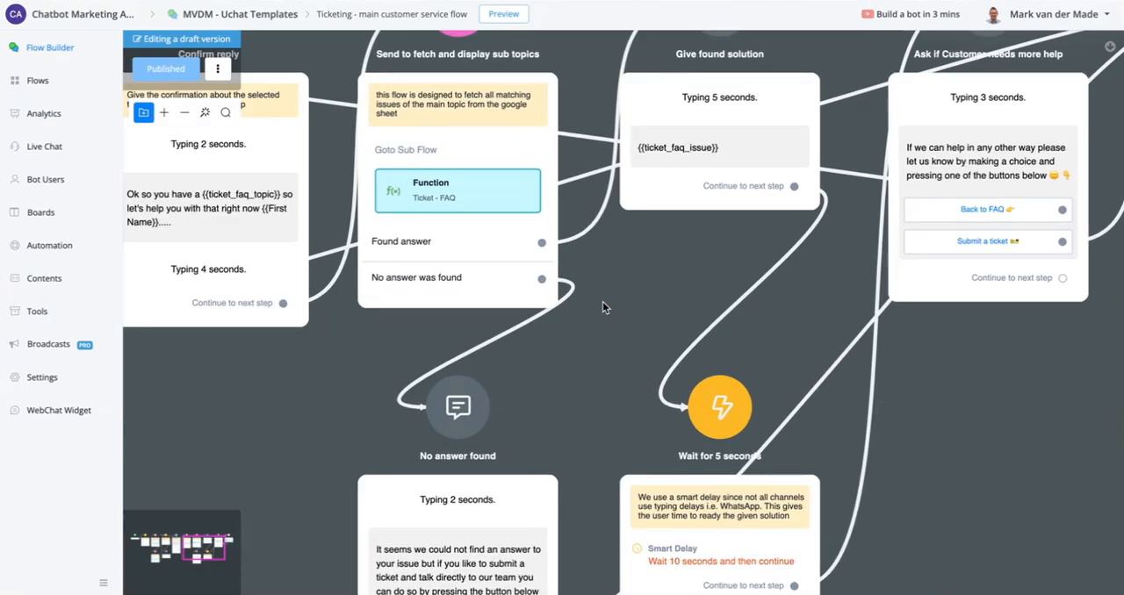
{"action": "scroll", "coordinate": [603, 301], "scroll_direction": "down", "scroll_amount": 2}
{"action": "scroll", "coordinate": [679, 170], "scroll_direction": "up", "scroll_amount": 2}
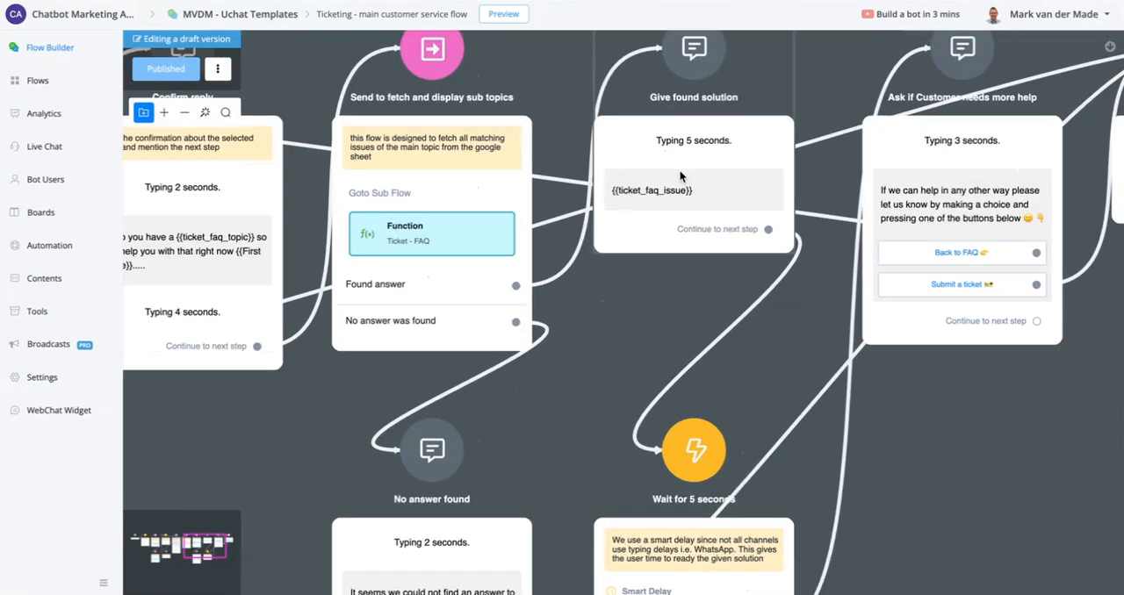
{"action": "scroll", "coordinate": [679, 170], "scroll_direction": "up", "scroll_amount": 1}
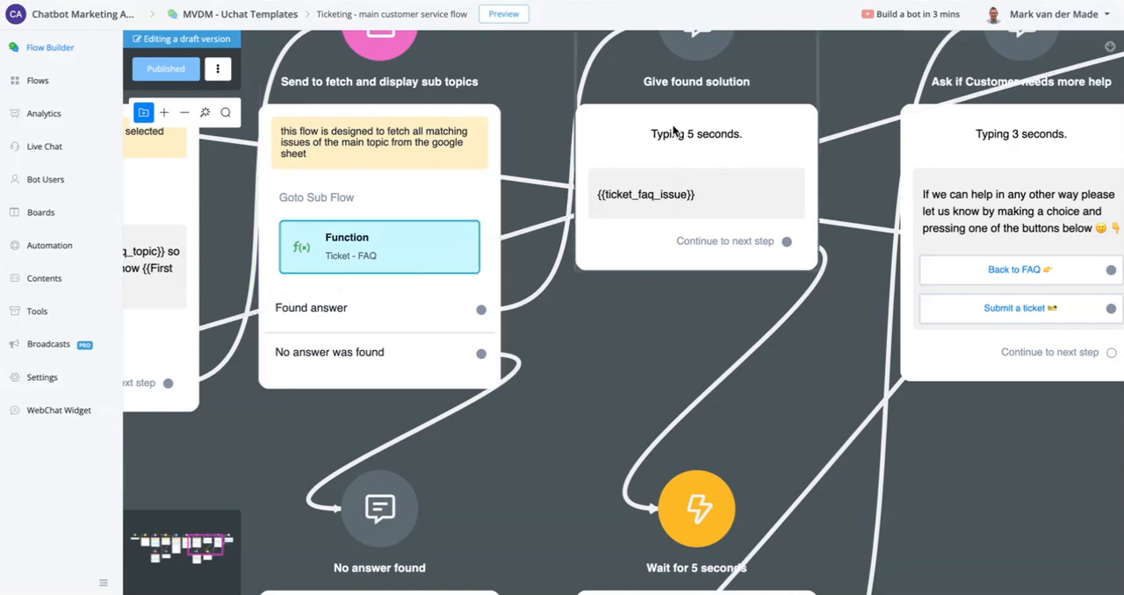
- Reopen the "Ticket - FAQ" sub flow and open the "ITEM :: $.ISSUE" dynamic answer of the "Display the matched issues" node
{"action": "left_click", "coordinate": [412, 249]}
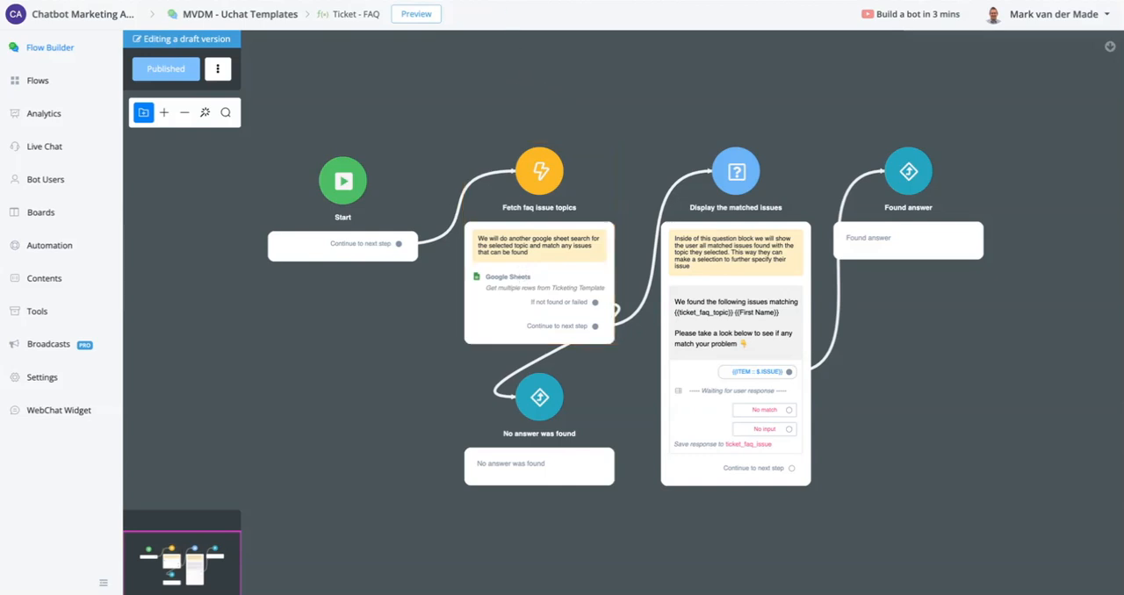
{"action": "left_click_drag", "start_coordinate": [565, 106], "coordinate": [325, 117]}
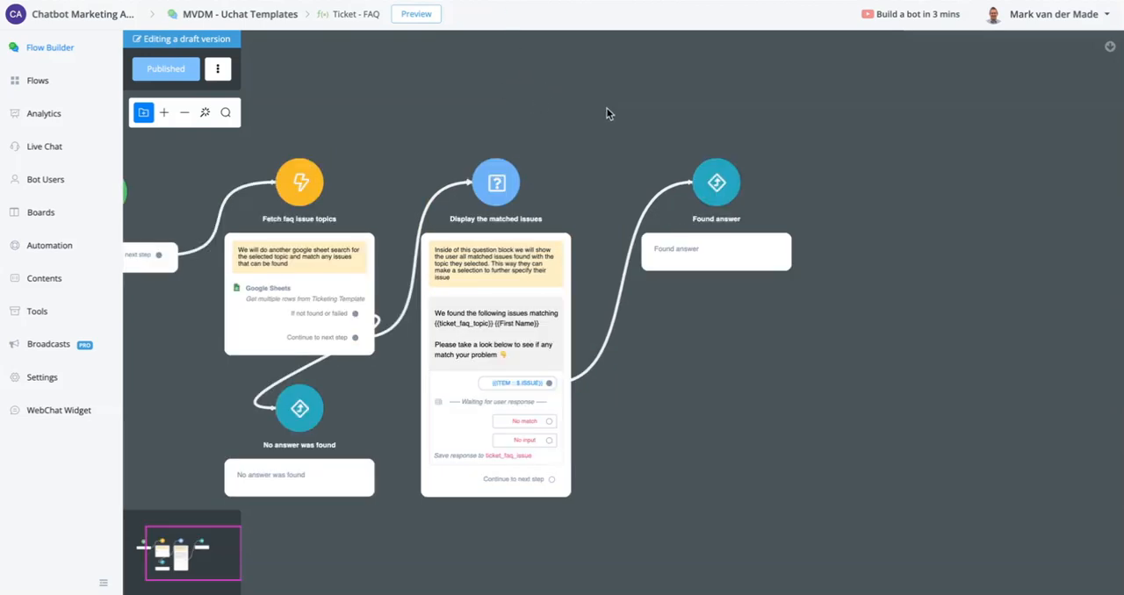
{"action": "left_click_drag", "start_coordinate": [583, 122], "coordinate": [715, 112]}
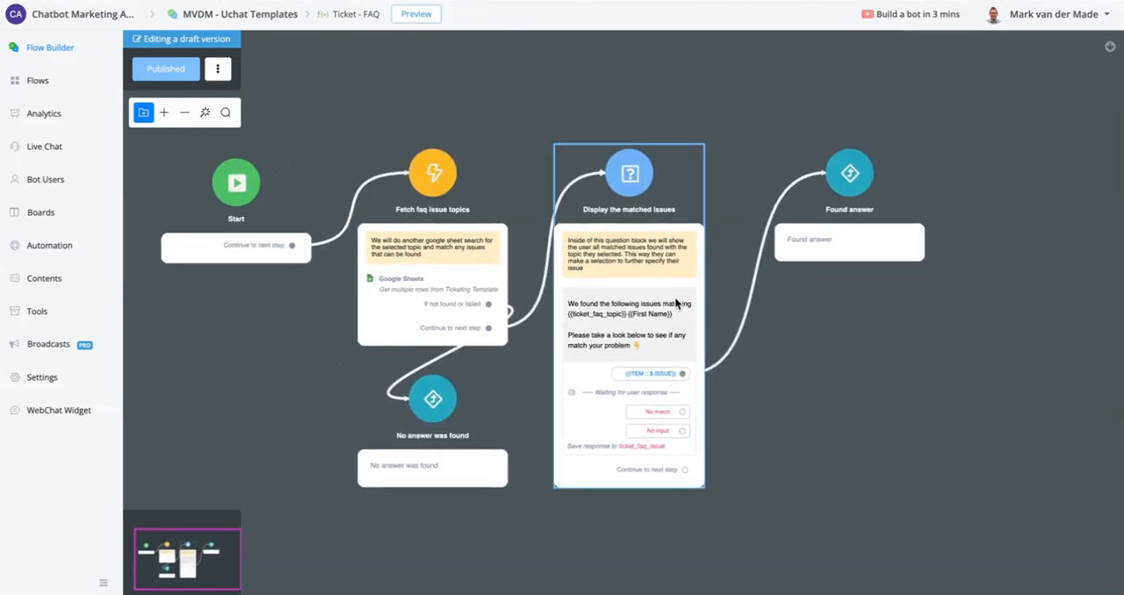
{"action": "left_click", "coordinate": [644, 342]}
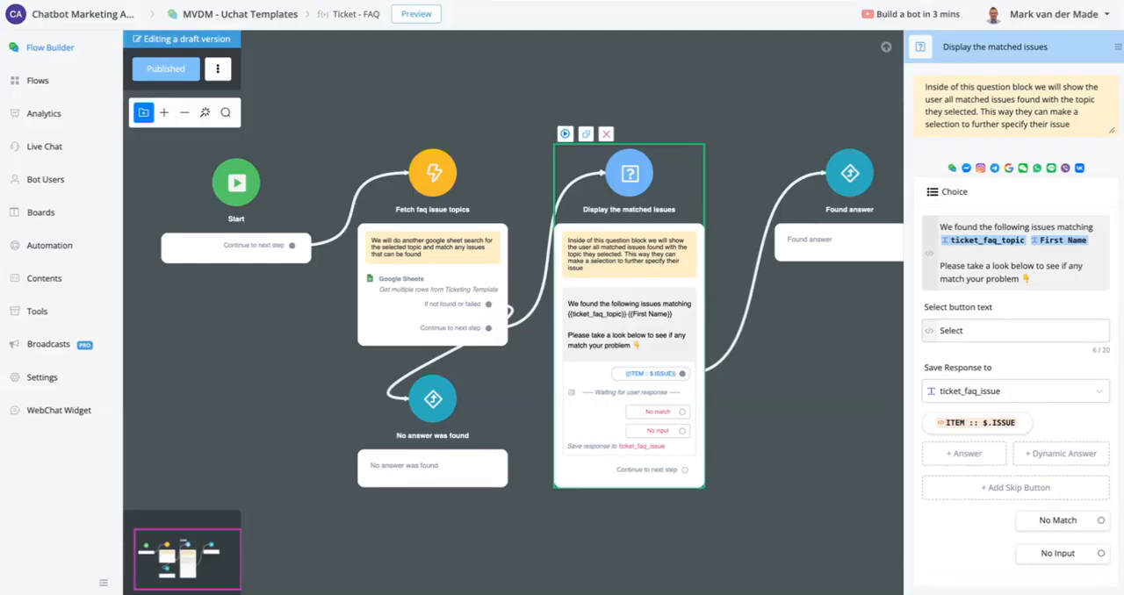
{"action": "left_click", "coordinate": [982, 422]}
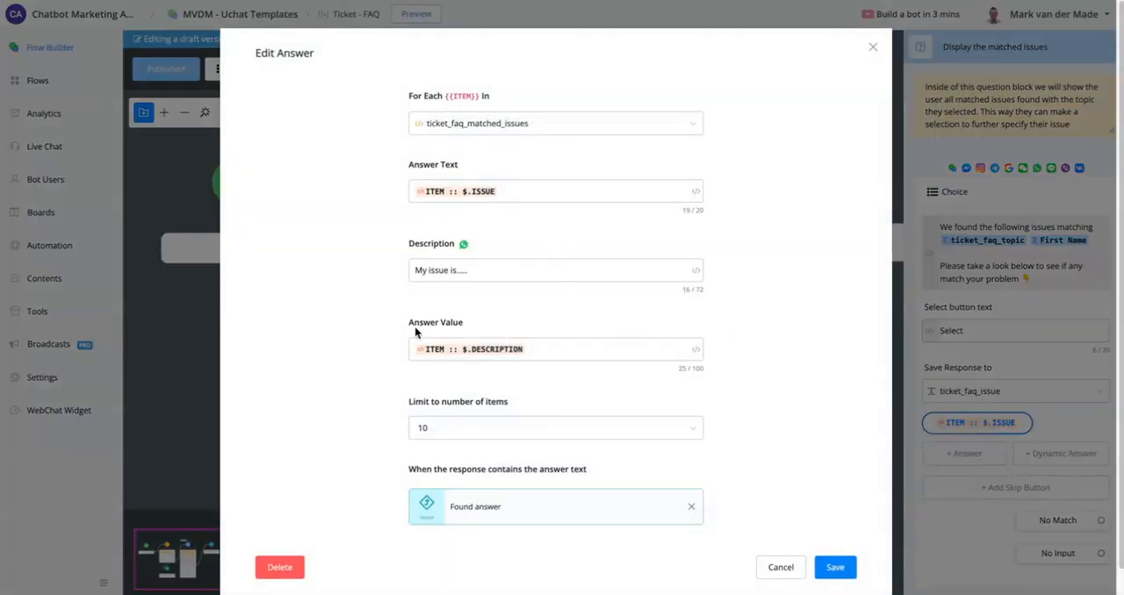
- Compare the Answer Value setting with the Forgot Password issue and its description in the FAQ_Answers worksheet
{"action": "left_click_drag", "start_coordinate": [418, 332], "coordinate": [500, 323]}
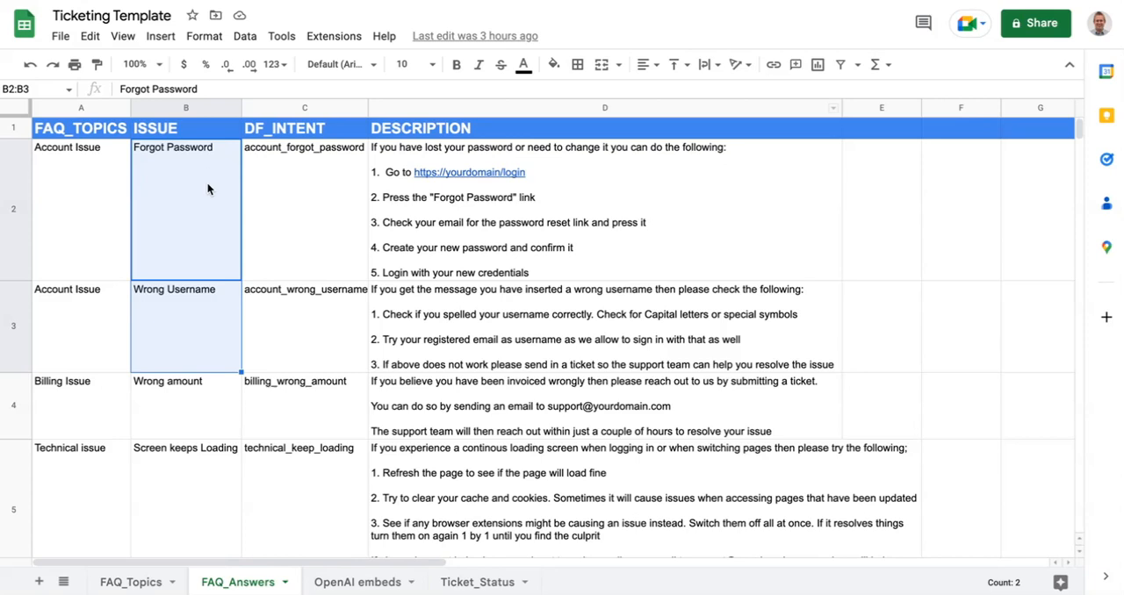
{"action": "left_click", "coordinate": [208, 188]}
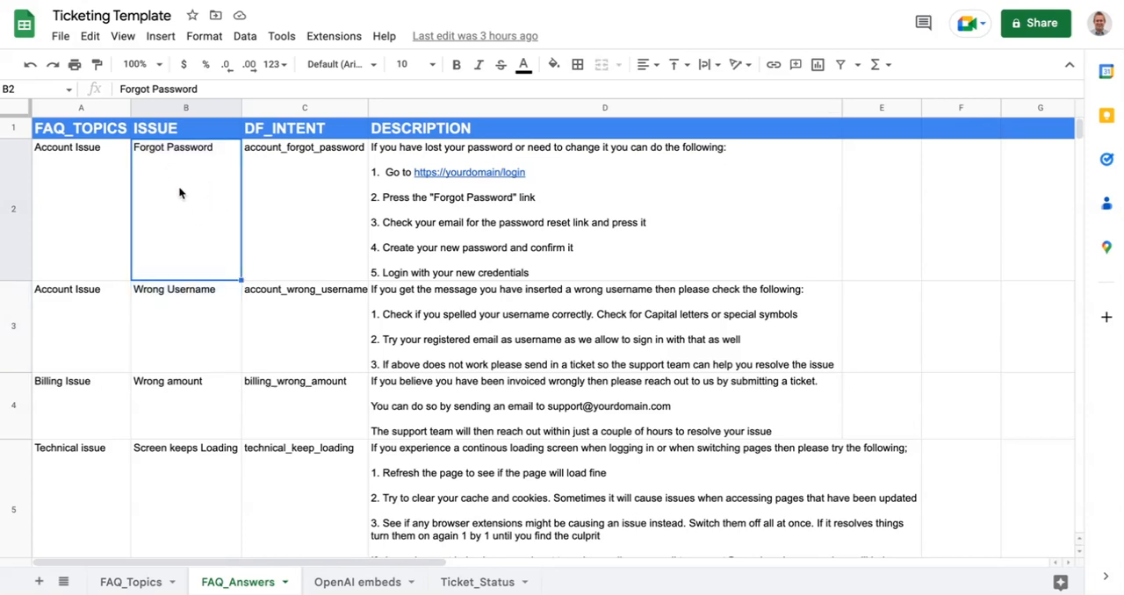
{"action": "left_click", "coordinate": [567, 175]}
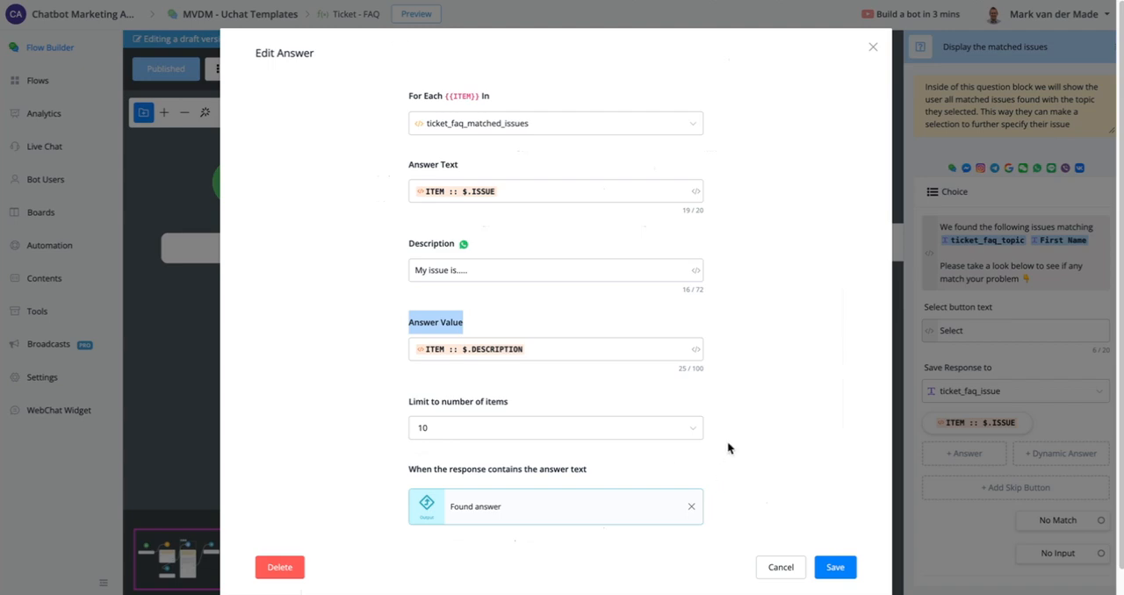
- Save the dynamic answer, check where the "Display the matched issues" node stores its response, and publish the "Ticket - FAQ" sub flow
{"action": "left_click", "coordinate": [835, 567]}
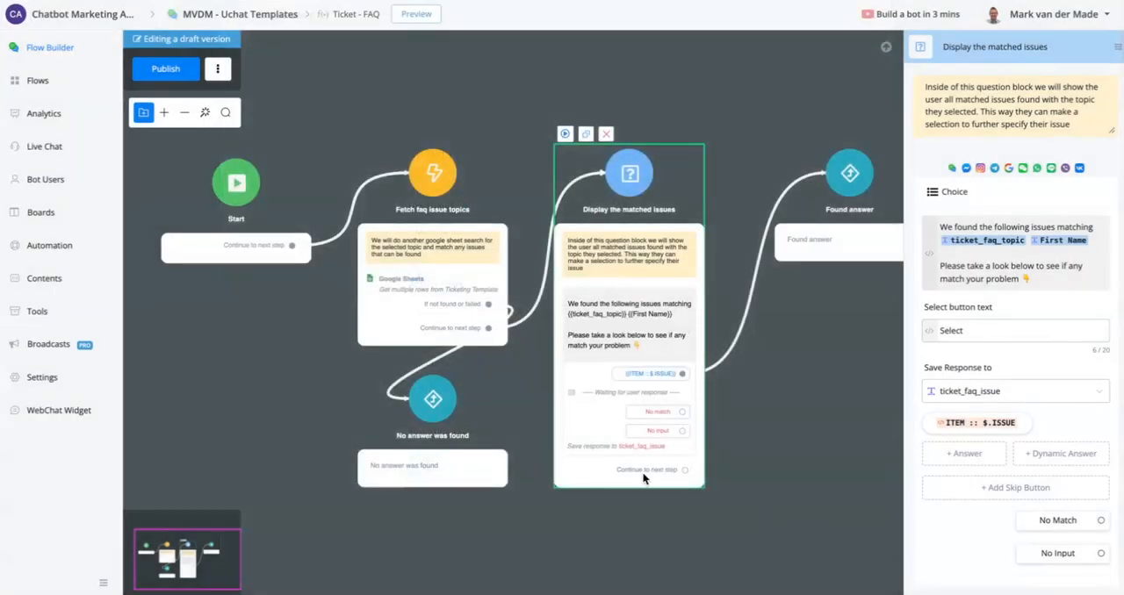
{"action": "scroll", "coordinate": [645, 465], "scroll_direction": "up", "scroll_amount": 4}
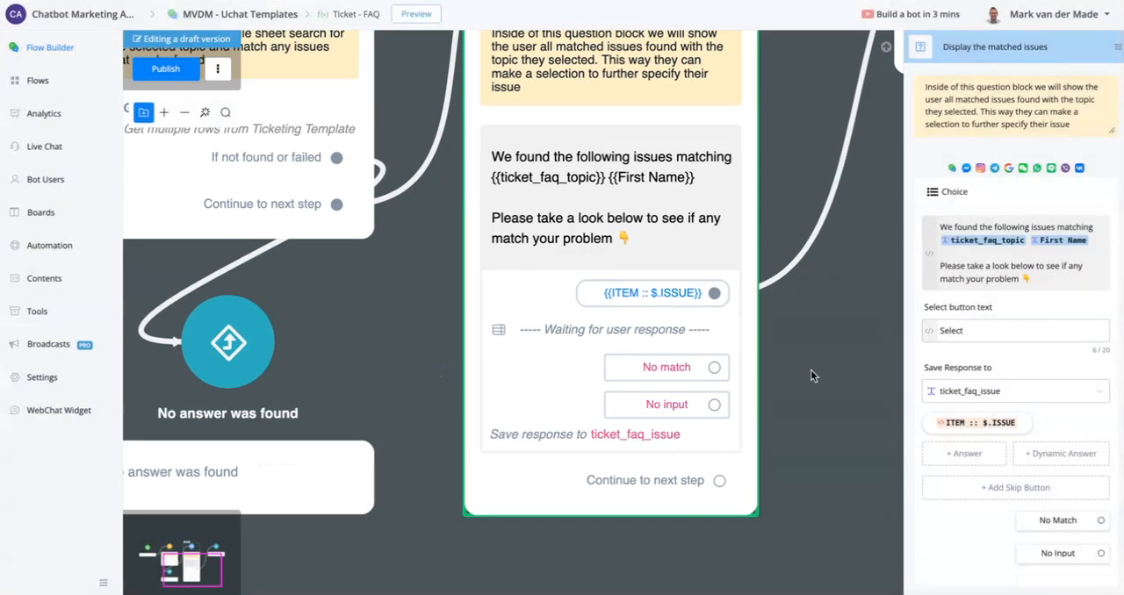
{"action": "scroll", "coordinate": [807, 371], "scroll_direction": "down", "scroll_amount": 5}
{"action": "left_click_drag", "start_coordinate": [808, 370], "coordinate": [577, 360]}
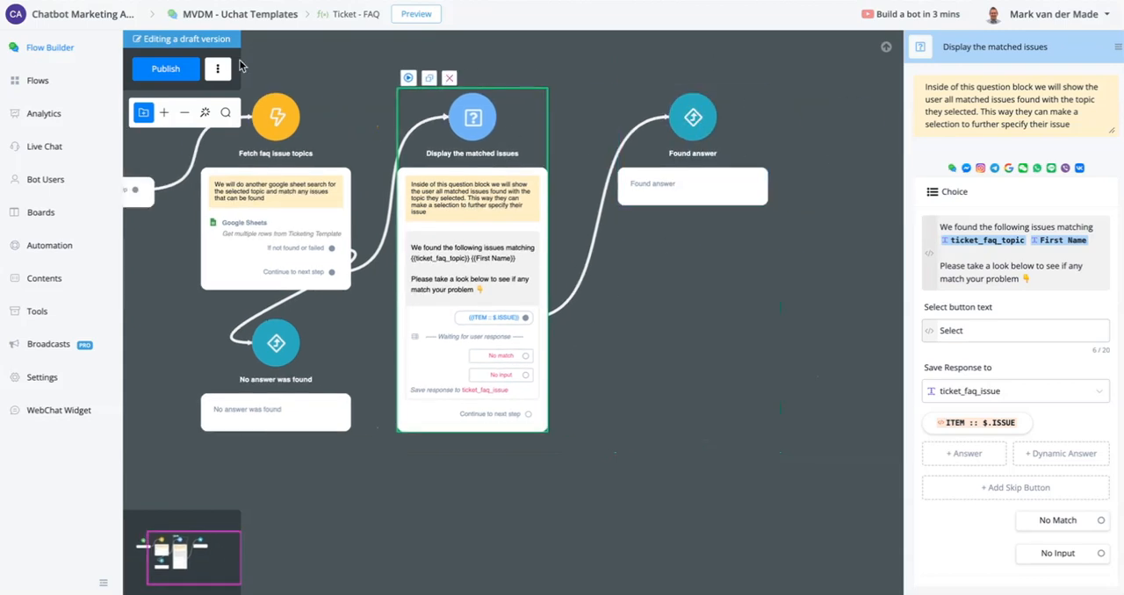
{"action": "left_click", "coordinate": [165, 68]}
- Open the "Ticketing - main customer service flow" from the list of sub flows
{"action": "left_click", "coordinate": [37, 80]}
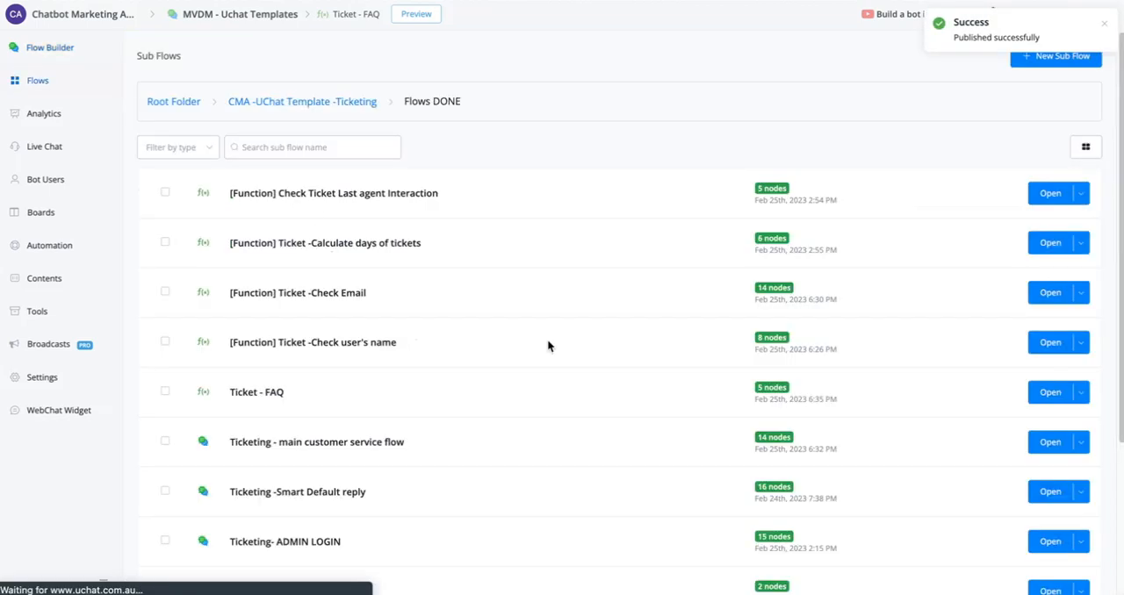
{"action": "scroll", "coordinate": [825, 425], "scroll_direction": "down", "scroll_amount": 1}
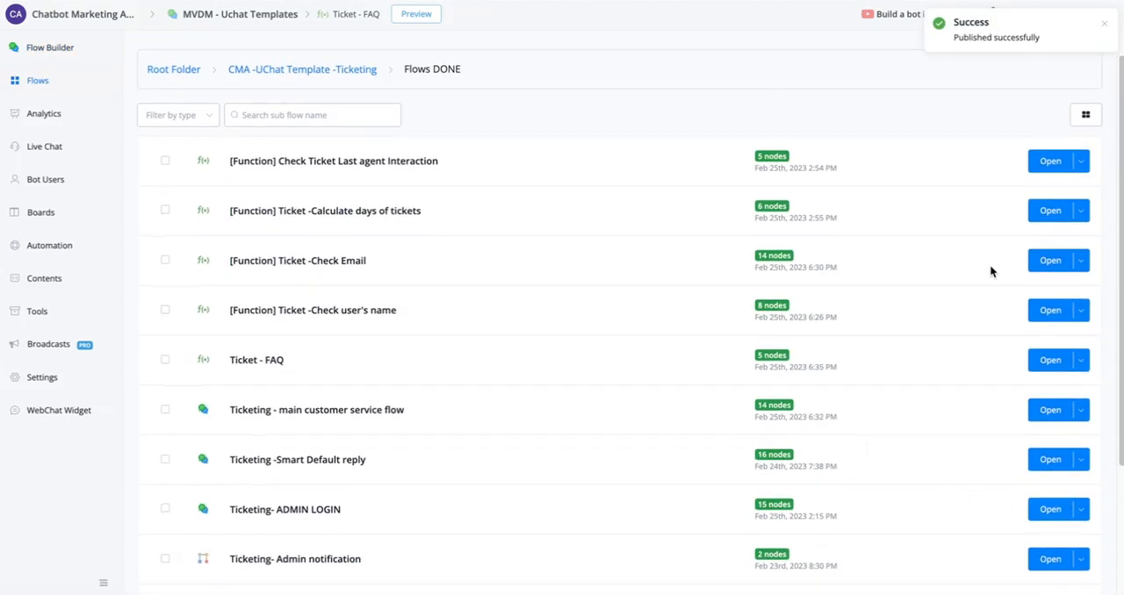
{"action": "left_click", "coordinate": [1046, 410]}
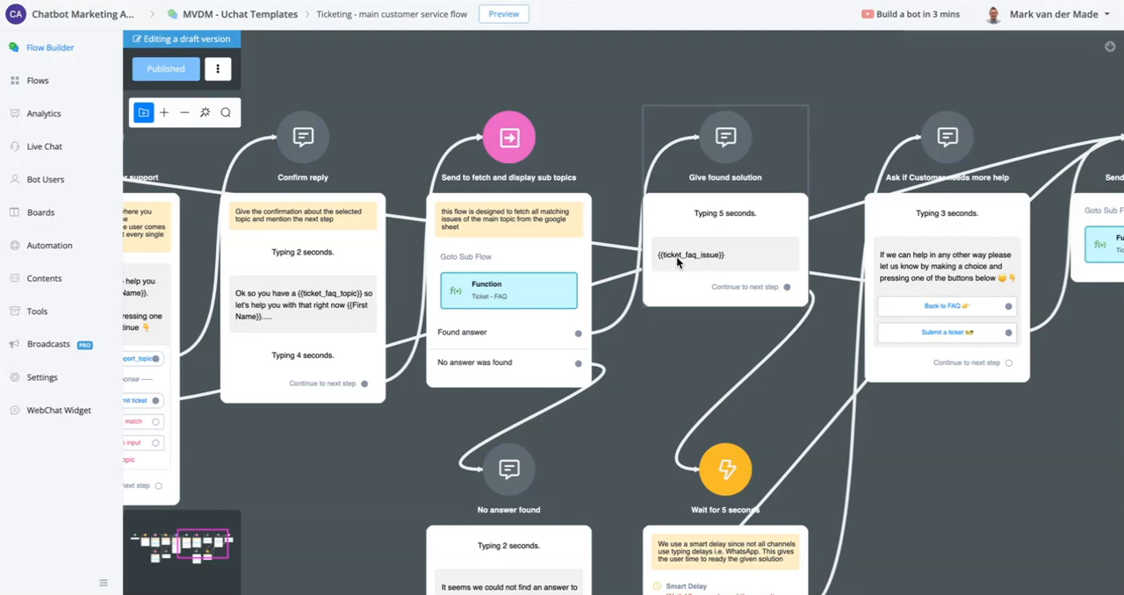
- Set the smart delay of the "Wait for 5 seconds" node to 5 seconds and publish the flow
{"action": "left_click_drag", "start_coordinate": [696, 342], "coordinate": [597, 103]}
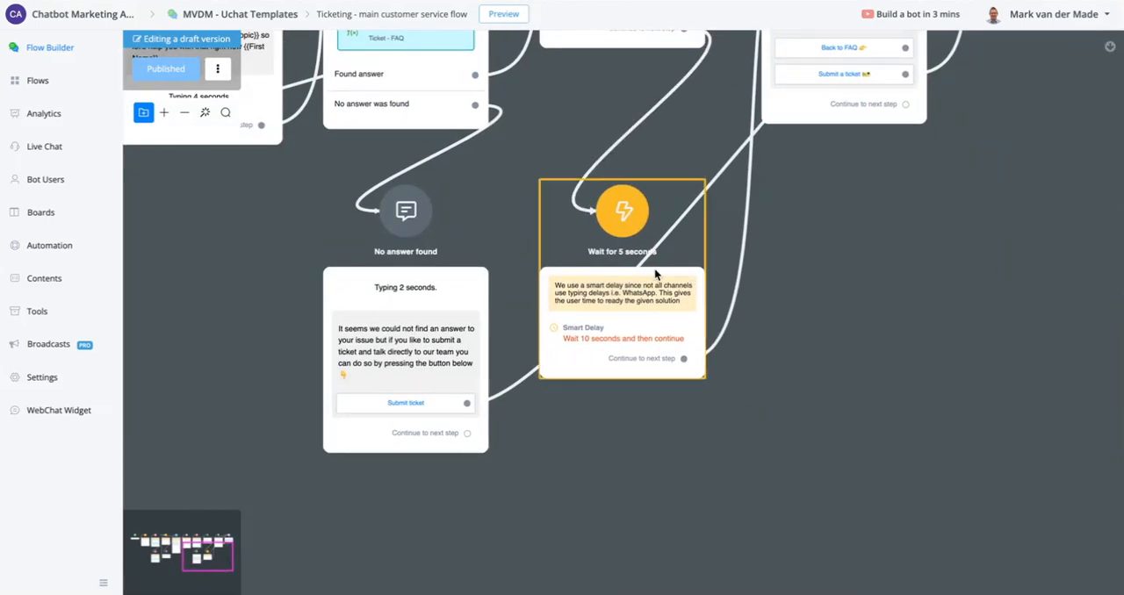
{"action": "left_click", "coordinate": [653, 300]}
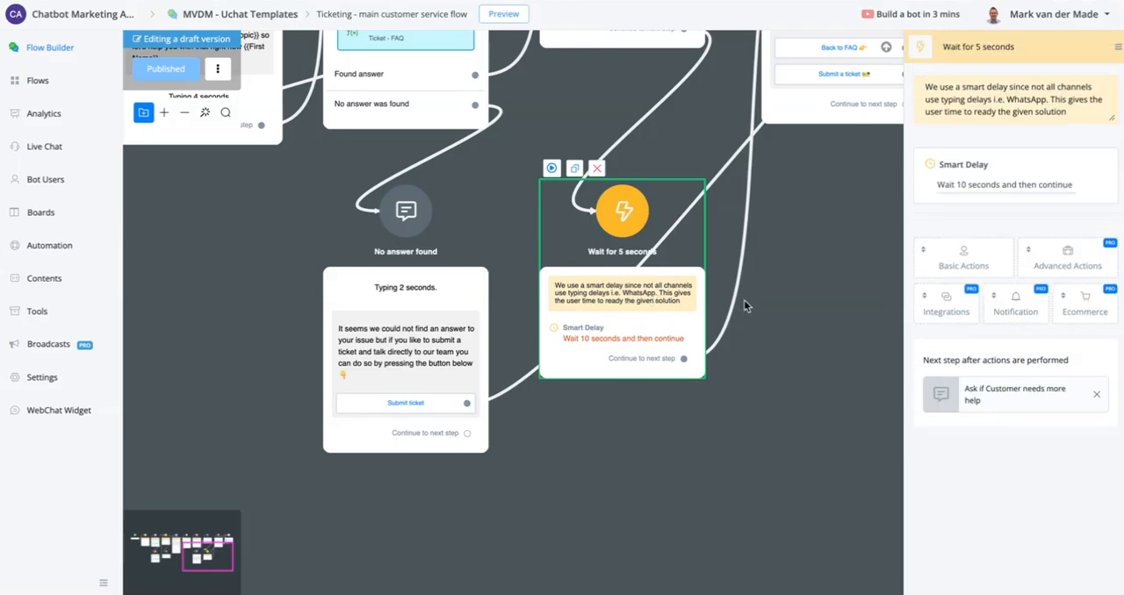
{"action": "left_click", "coordinate": [940, 187]}
{"action": "double_click", "coordinate": [385, 183]}
{"action": "type", "text": "5"}
{"action": "left_click", "coordinate": [843, 298]}
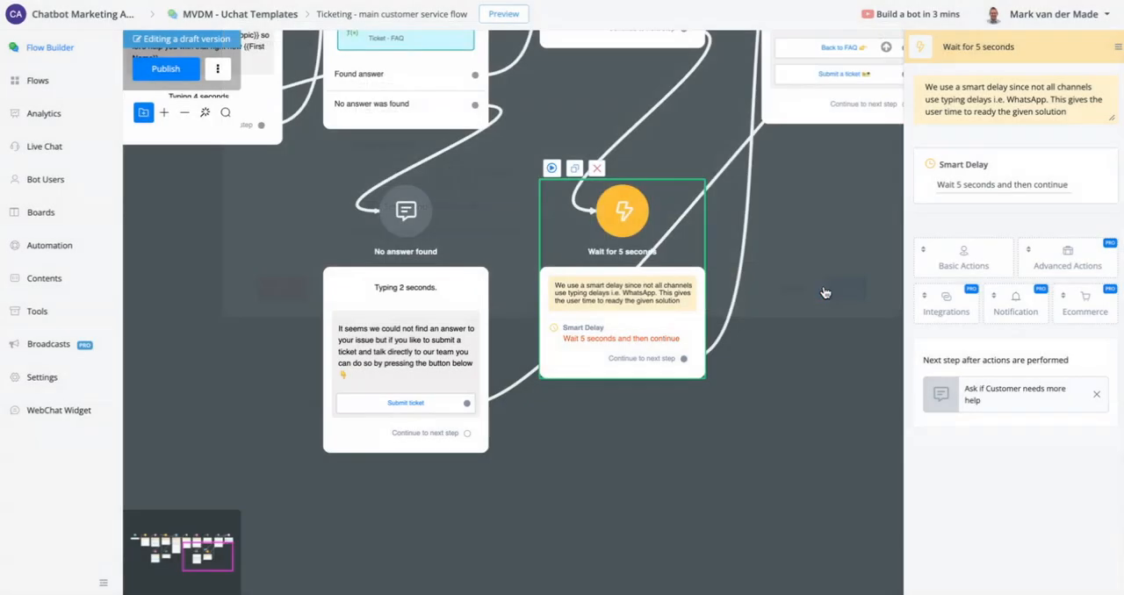
{"action": "left_click", "coordinate": [165, 69]}
- Review the "Ask if Customer needs more help" buttons and open the "Ticketing- Ticket creation" sub flow used by "Send to submit ticket flow"
{"action": "left_click_drag", "start_coordinate": [842, 213], "coordinate": [645, 442]}
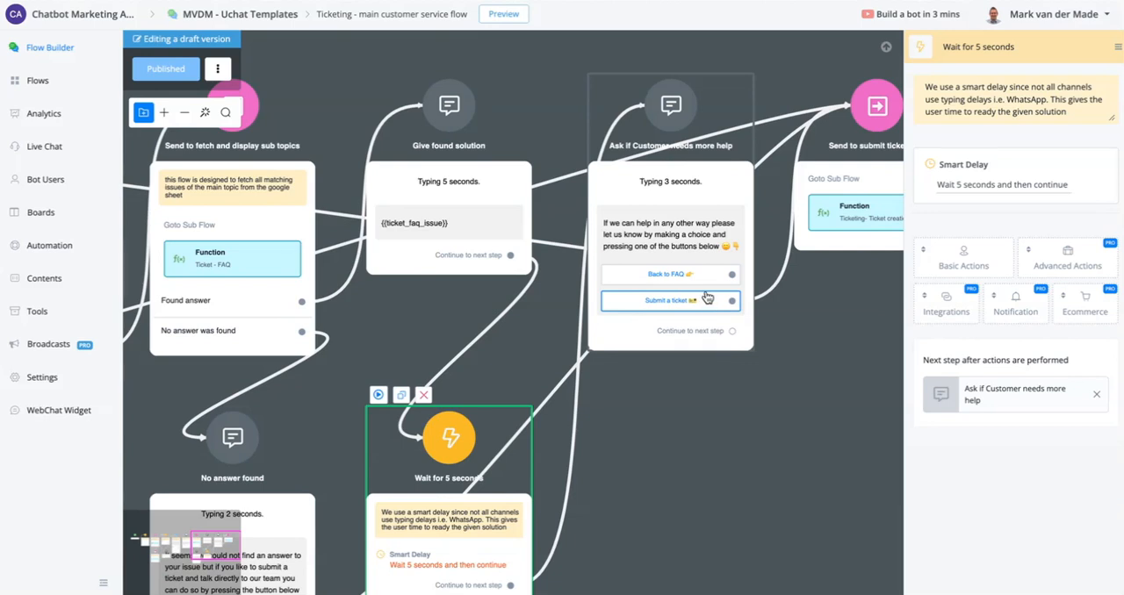
{"action": "scroll", "coordinate": [676, 398], "scroll_direction": "down", "scroll_amount": 3}
{"action": "scroll", "coordinate": [712, 439], "scroll_direction": "right", "scroll_amount": 3}
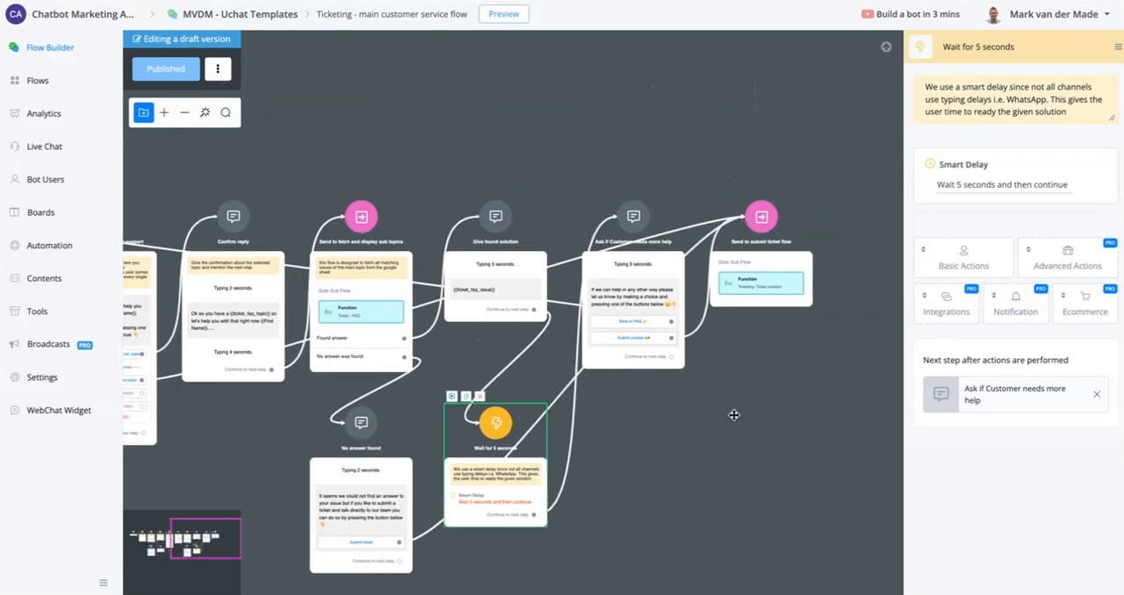
{"action": "left_click", "coordinate": [641, 284]}
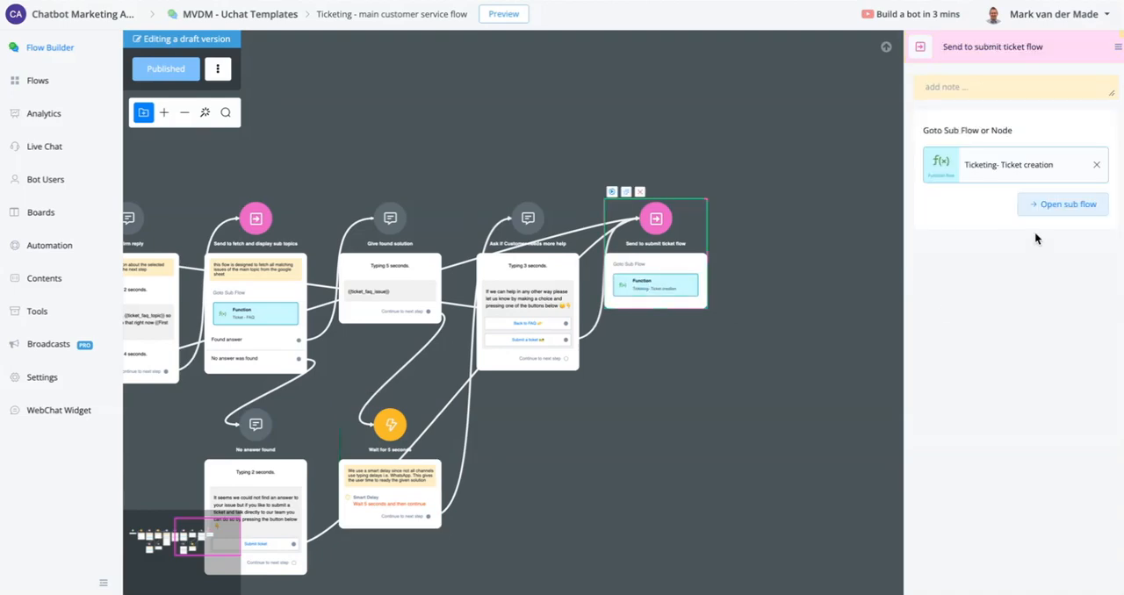
{"action": "left_click", "coordinate": [1063, 209]}
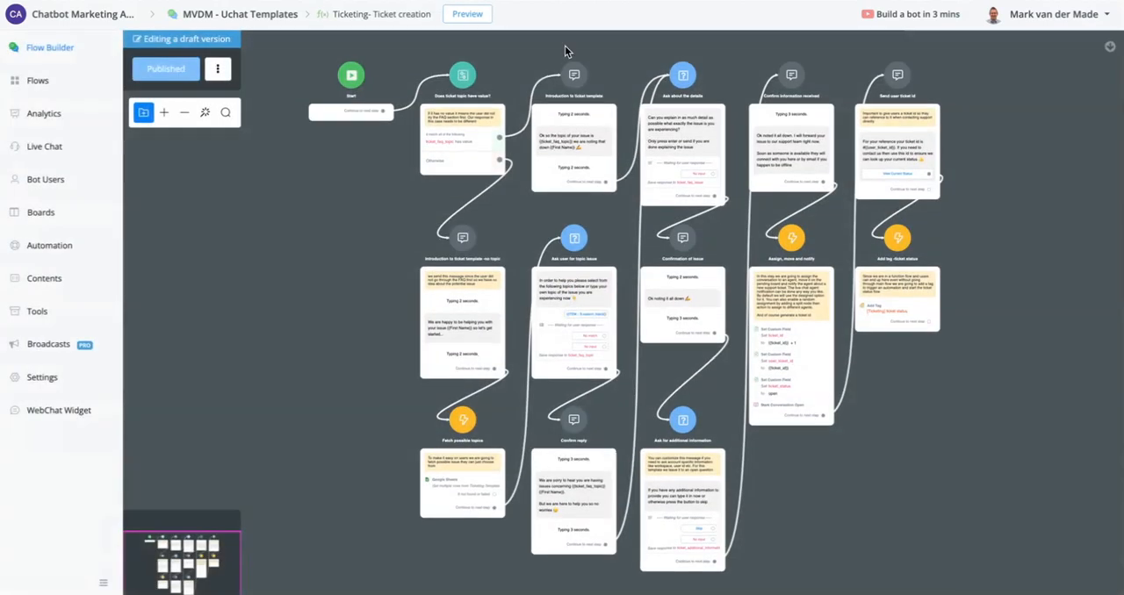
- Examine the "Does ticket topic have value?" condition and follow its no-topic branch to the "Fetch possible topics" node
{"action": "scroll", "coordinate": [439, 117], "scroll_direction": "up", "scroll_amount": 4}
{"action": "left_click_drag", "start_coordinate": [340, 168], "coordinate": [339, 281]}
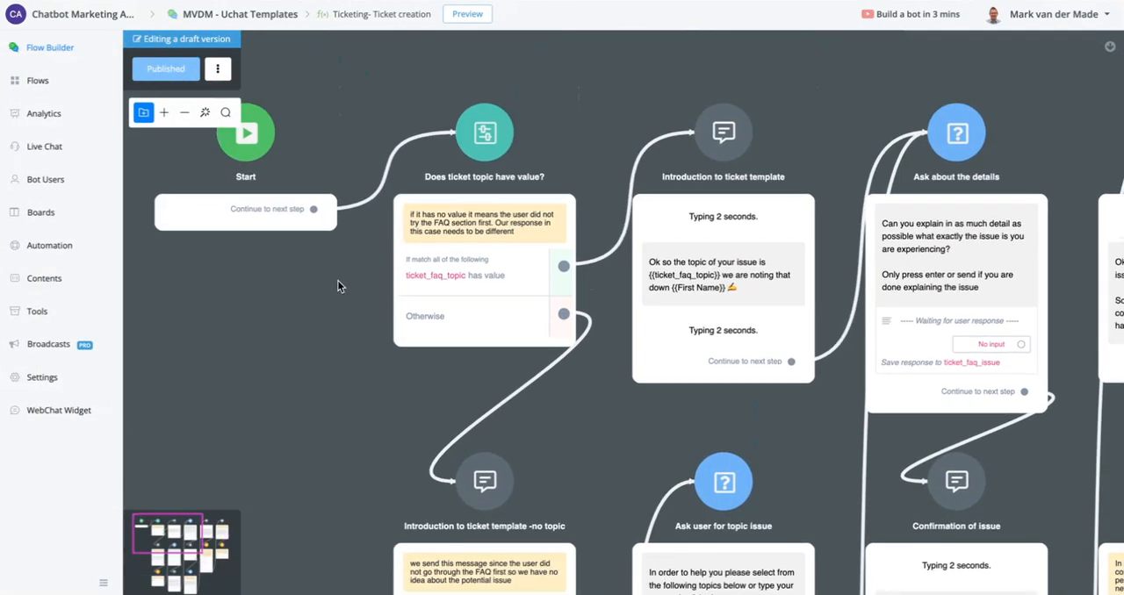
{"action": "scroll", "coordinate": [444, 266], "scroll_direction": "up", "scroll_amount": 3}
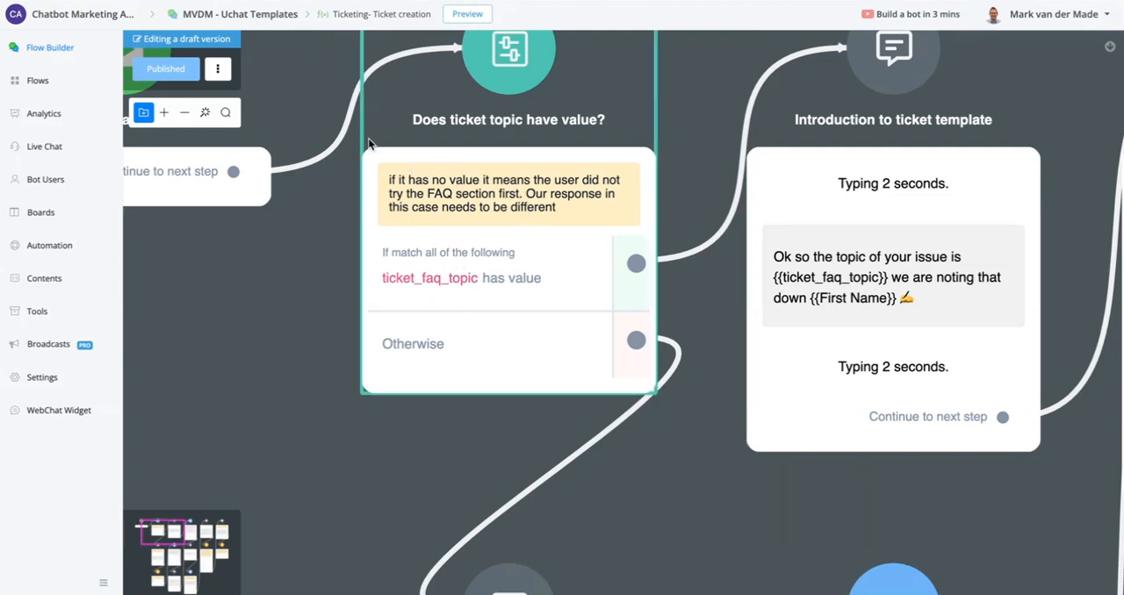
{"action": "scroll", "coordinate": [493, 176], "scroll_direction": "down", "scroll_amount": 2}
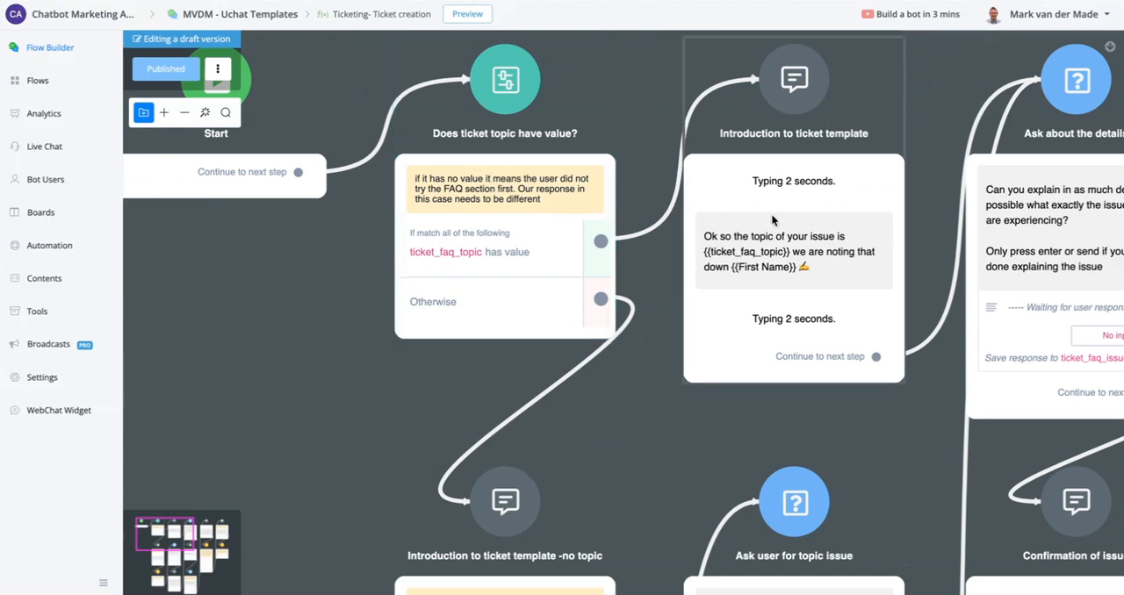
{"action": "left_click_drag", "start_coordinate": [632, 401], "coordinate": [708, 2]}
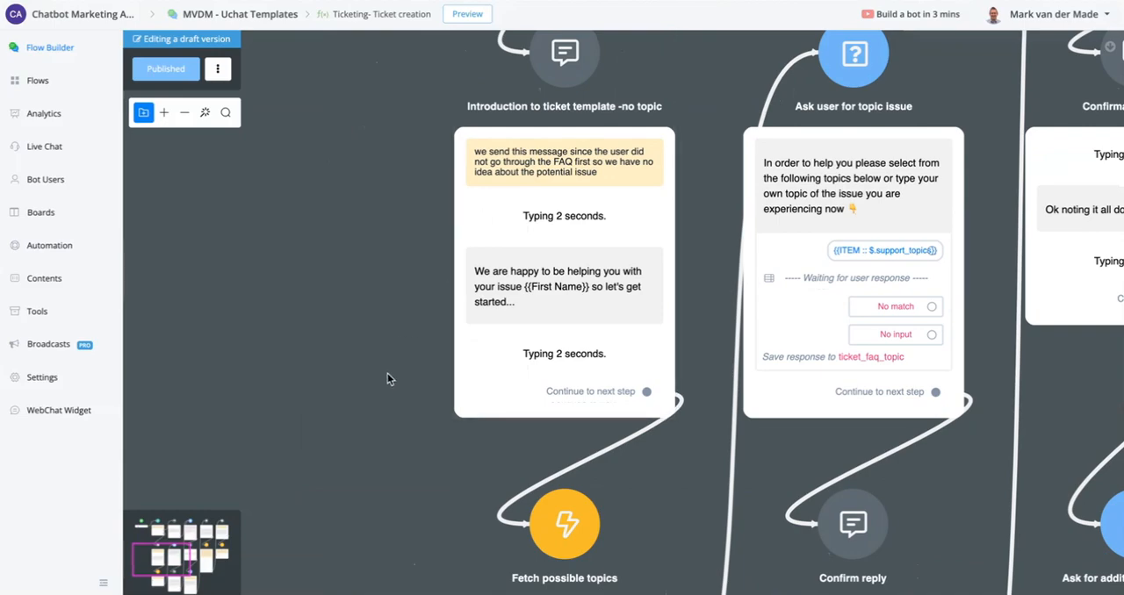
{"action": "left_click_drag", "start_coordinate": [388, 378], "coordinate": [326, 100]}
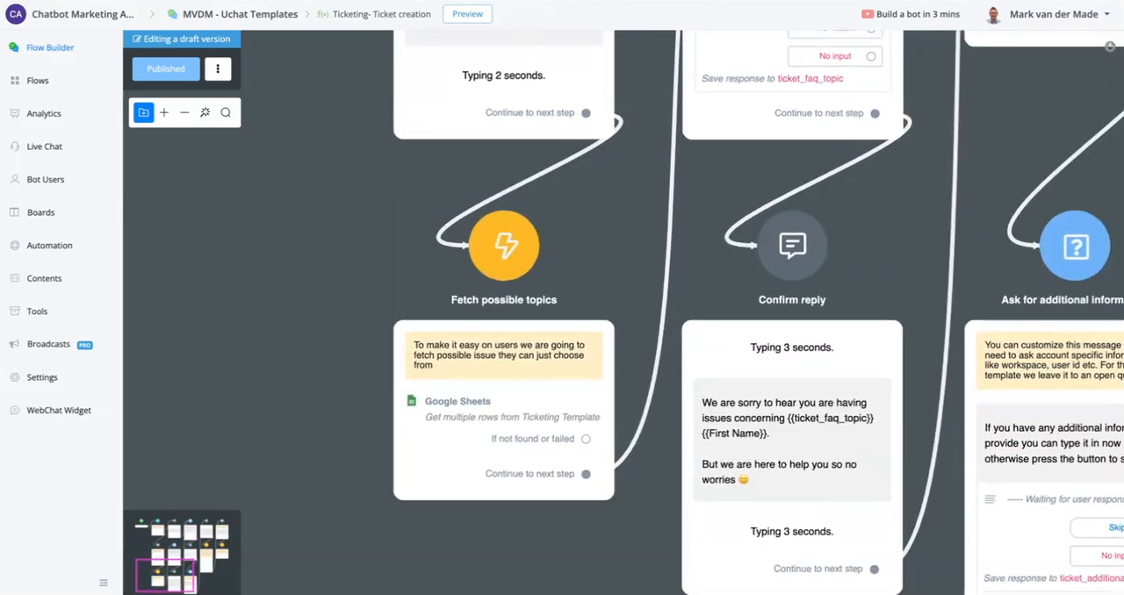
- Check the support_topics column in the FAQ_Topics worksheet, and return to the flow to examine the "Ask user for topic issue" node
{"action": "left_click", "coordinate": [218, 1]}
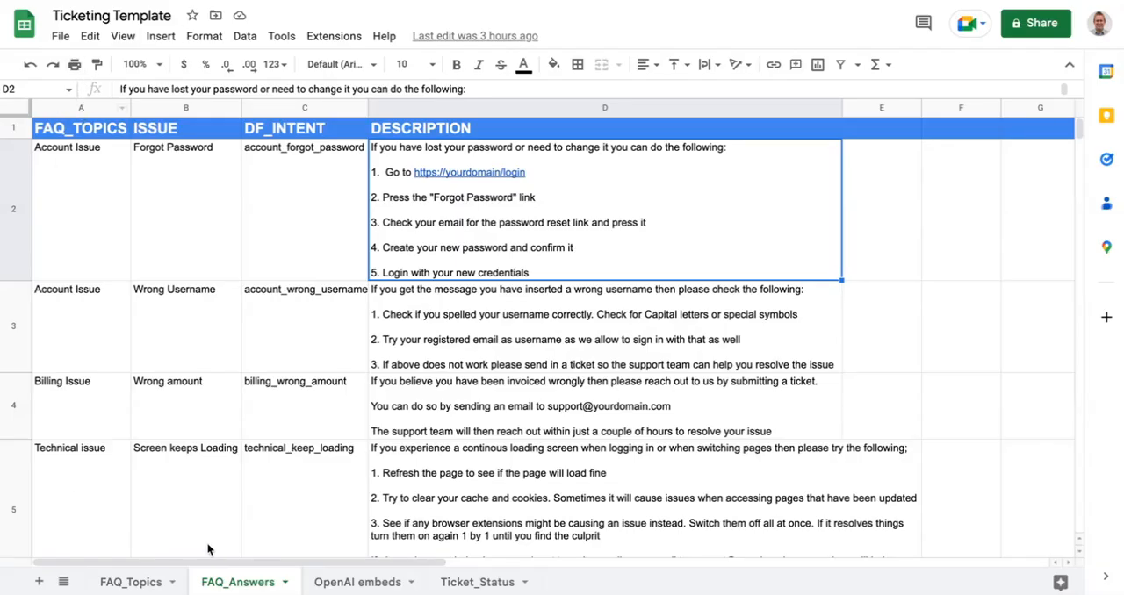
{"action": "left_click", "coordinate": [154, 580]}
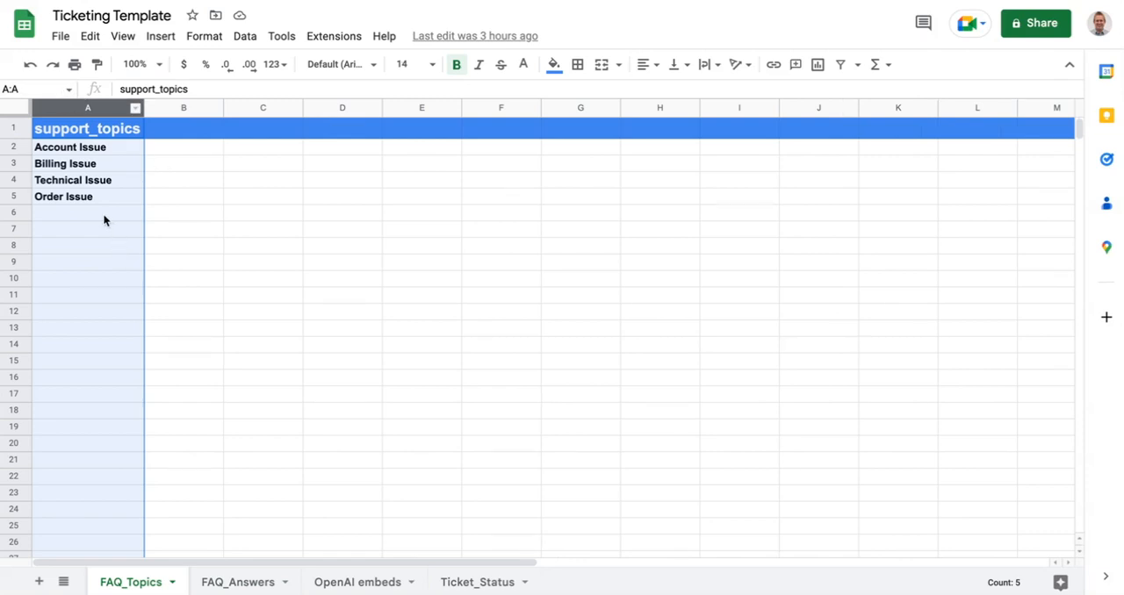
{"action": "left_click", "coordinate": [322, 1]}
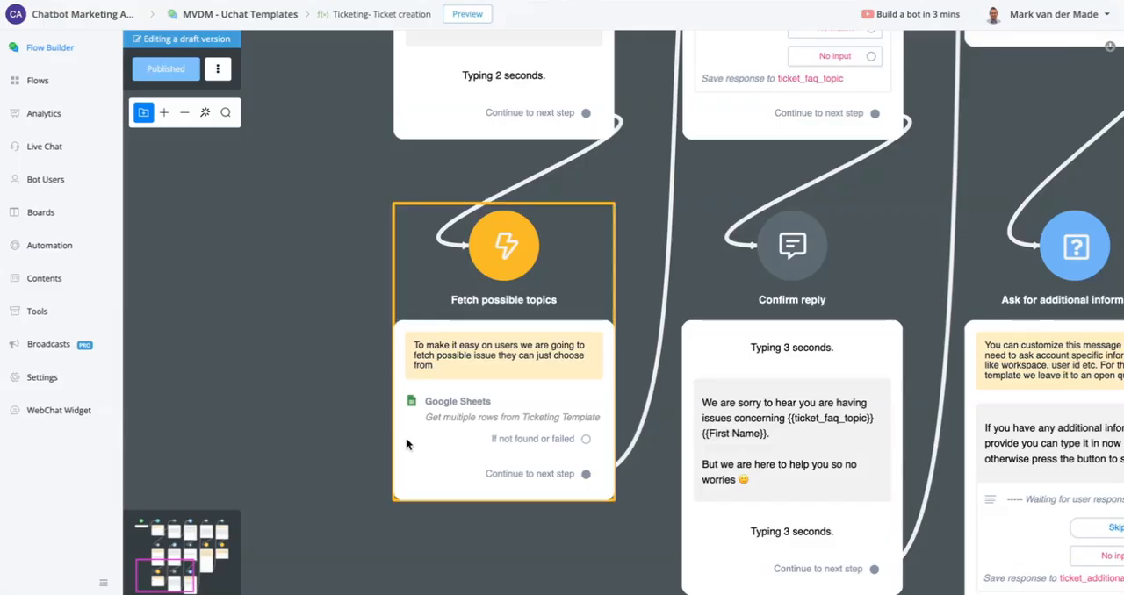
{"action": "left_click_drag", "start_coordinate": [372, 162], "coordinate": [327, 562]}
{"action": "scroll", "coordinate": [768, 233], "scroll_direction": "down", "scroll_amount": 1}
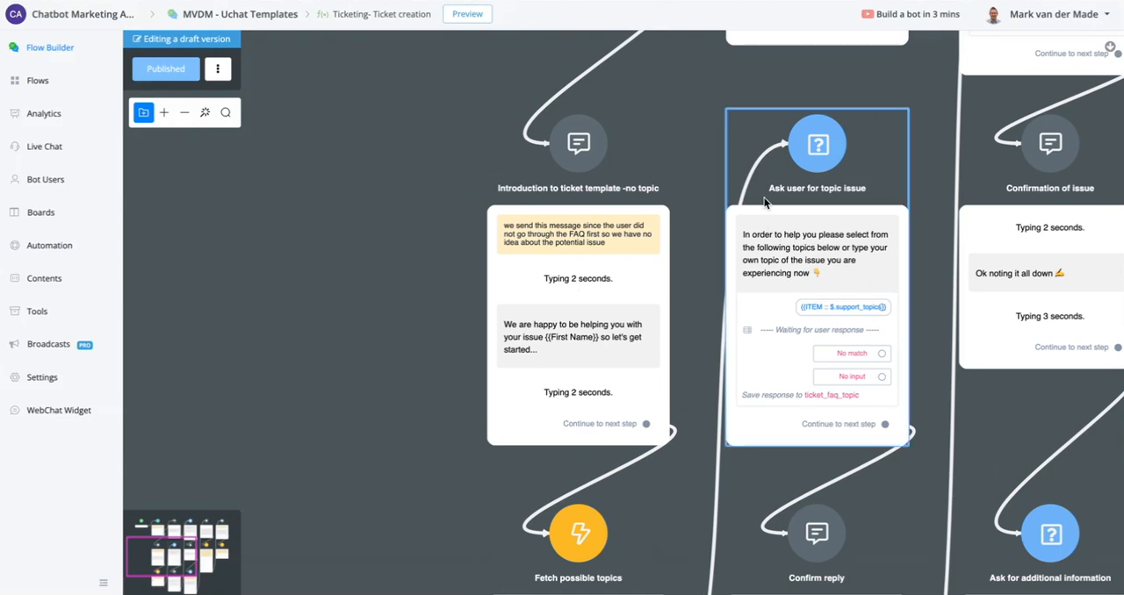
- Follow the no-topic branch through the "Confirm reply" node to the "Ask about the details" node and examine its question
{"action": "scroll", "coordinate": [754, 272], "scroll_direction": "down", "scroll_amount": 2}
{"action": "left_click_drag", "start_coordinate": [495, 454], "coordinate": [302, 171]}
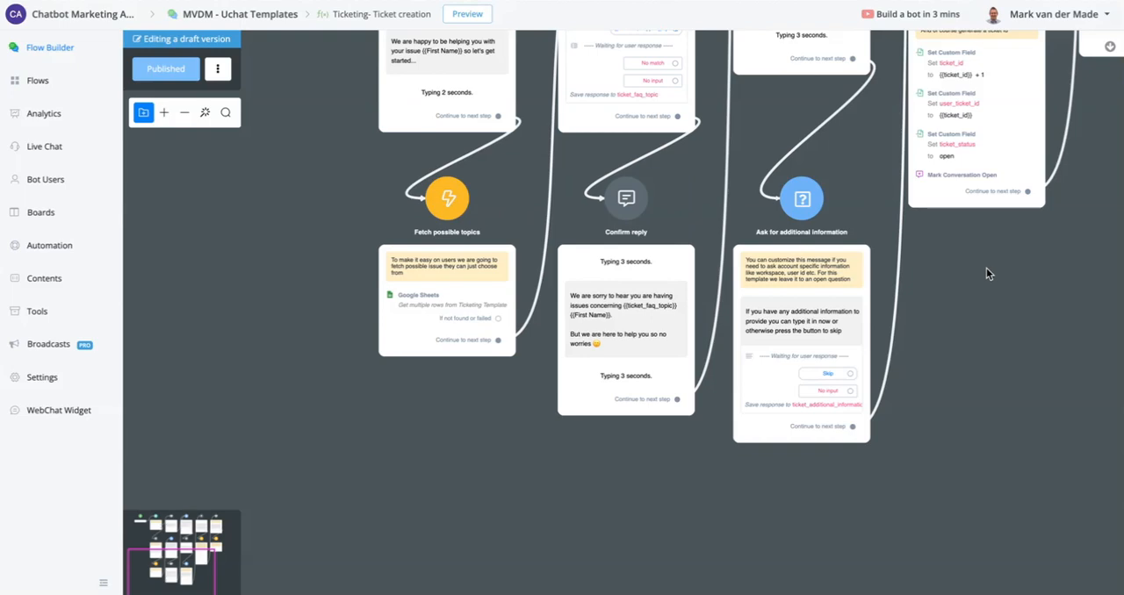
{"action": "left_click_drag", "start_coordinate": [986, 268], "coordinate": [893, 593]}
{"action": "left_click_drag", "start_coordinate": [1030, 403], "coordinate": [978, 594]}
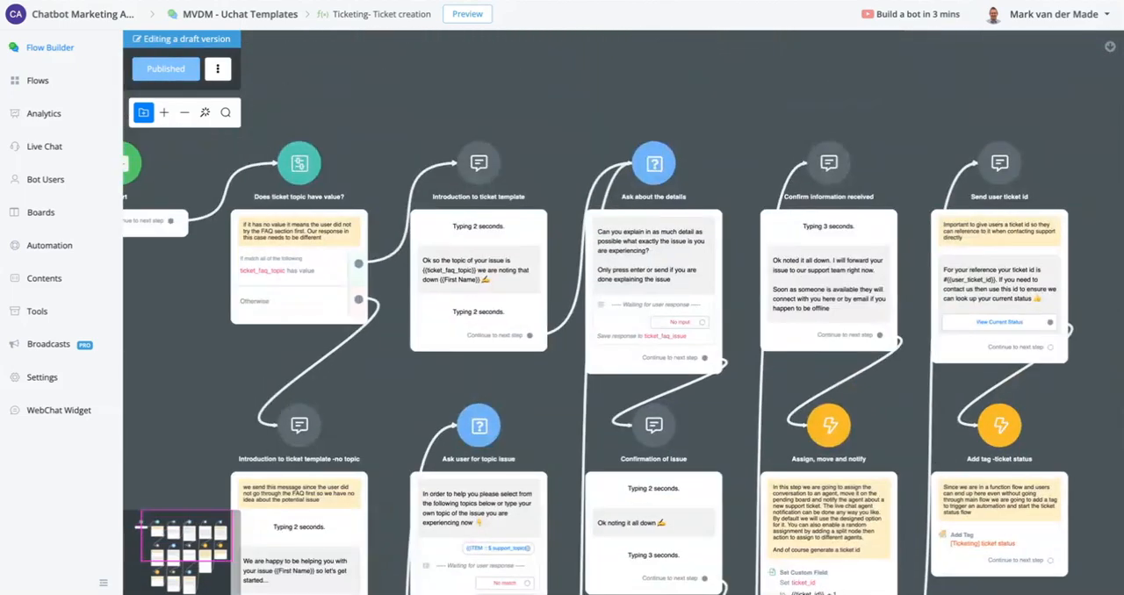
{"action": "scroll", "coordinate": [676, 194], "scroll_direction": "up", "scroll_amount": 4}
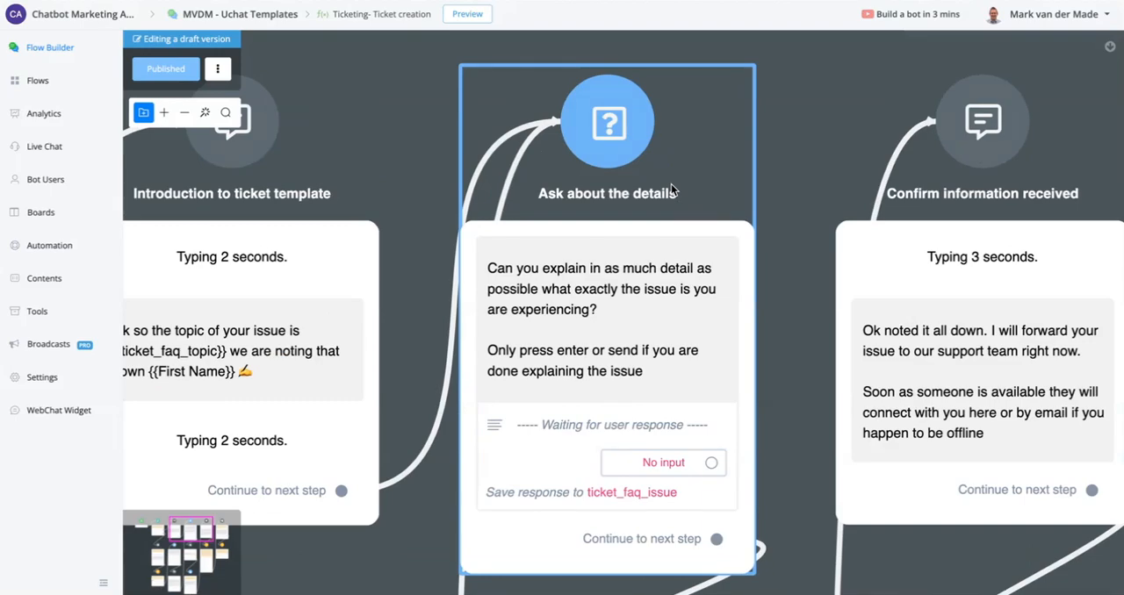
- Examine the "Confirmation of issue" node and the "Ask for additional information" node that follows it
{"action": "scroll", "coordinate": [671, 184], "scroll_direction": "down", "scroll_amount": 2}
{"action": "scroll", "coordinate": [568, 223], "scroll_direction": "down", "scroll_amount": 2}
{"action": "scroll", "coordinate": [568, 223], "scroll_direction": "down", "scroll_amount": 1}
{"action": "scroll", "coordinate": [536, 454], "scroll_direction": "up", "scroll_amount": 2}
{"action": "scroll", "coordinate": [596, 401], "scroll_direction": "down", "scroll_amount": 1}
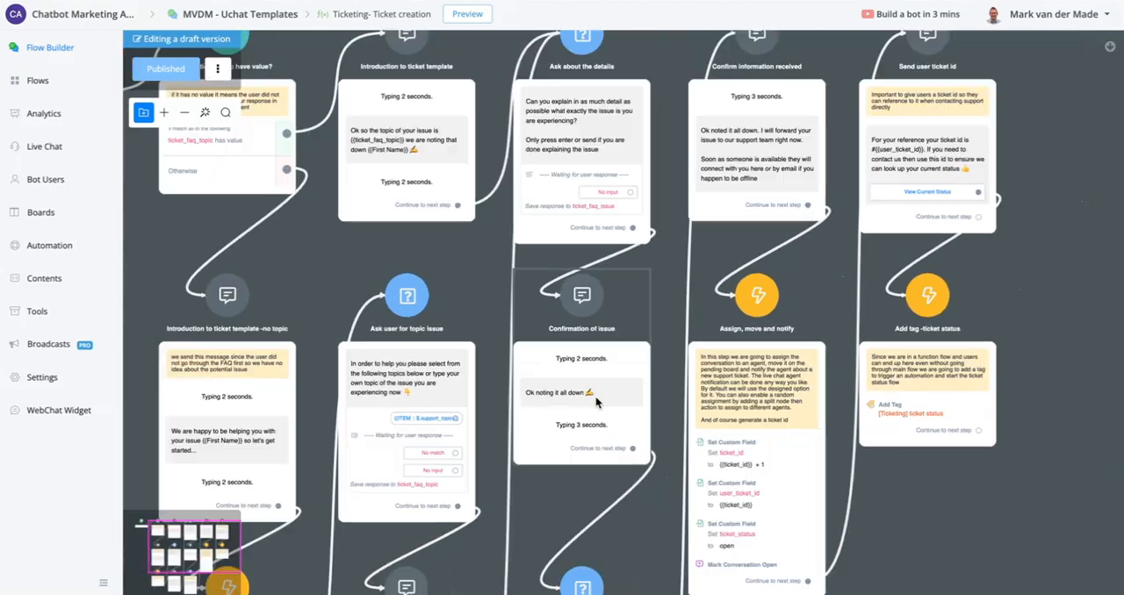
{"action": "scroll", "coordinate": [596, 401], "scroll_direction": "down", "scroll_amount": 2}
{"action": "left_click_drag", "start_coordinate": [848, 571], "coordinate": [813, 349]}
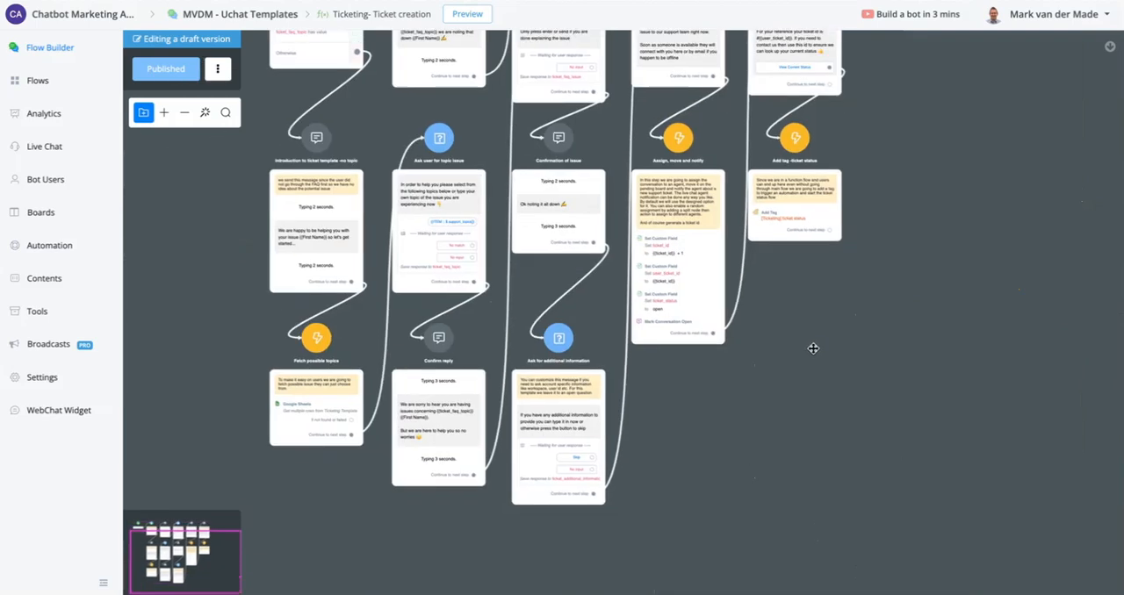
{"action": "scroll", "coordinate": [597, 386], "scroll_direction": "up", "scroll_amount": 5}
{"action": "left_click_drag", "start_coordinate": [804, 489], "coordinate": [833, 398]}
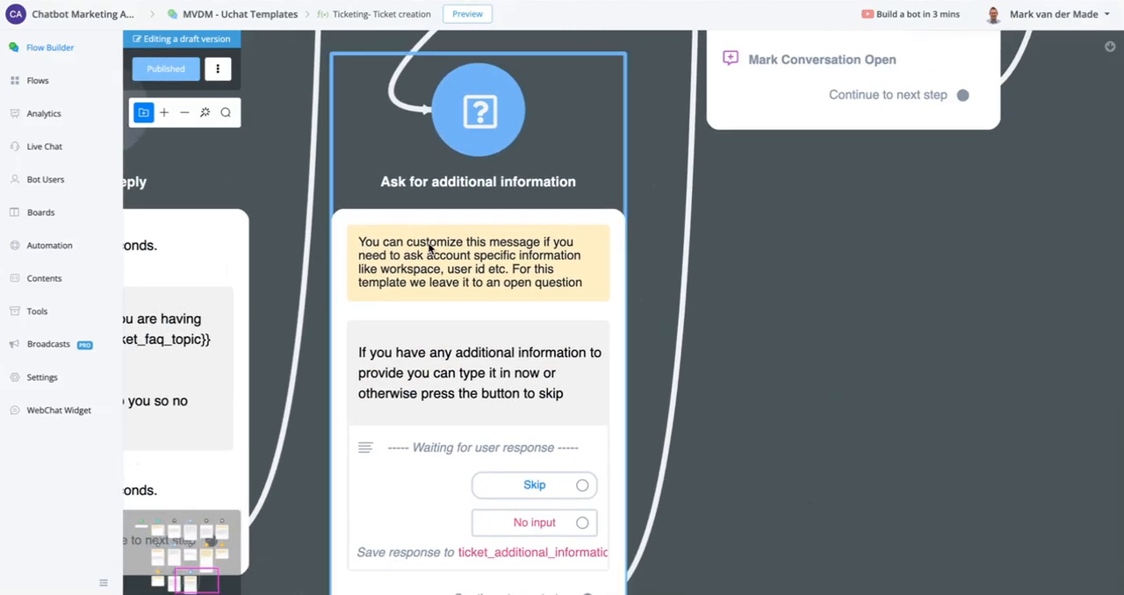
{"action": "scroll", "coordinate": [550, 343], "scroll_direction": "down", "scroll_amount": 6}
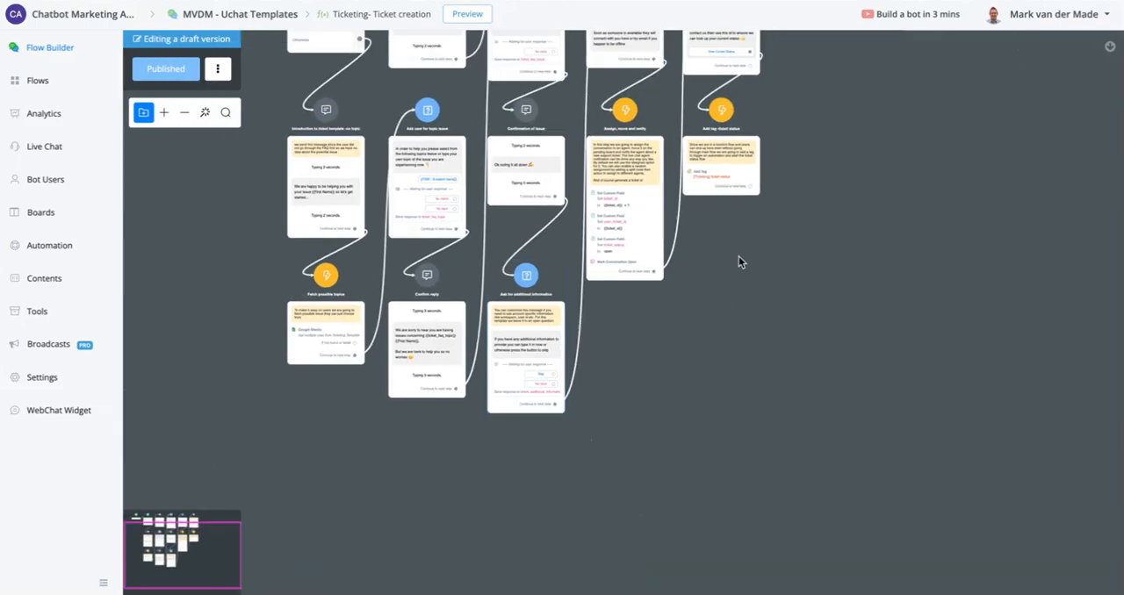
- Review the "Confirm information received" message and examine the custom field and conversation actions in the "Assign, move and notify" node
{"action": "left_click_drag", "start_coordinate": [738, 257], "coordinate": [687, 413]}
{"action": "scroll", "coordinate": [543, 128], "scroll_direction": "up", "scroll_amount": 4}
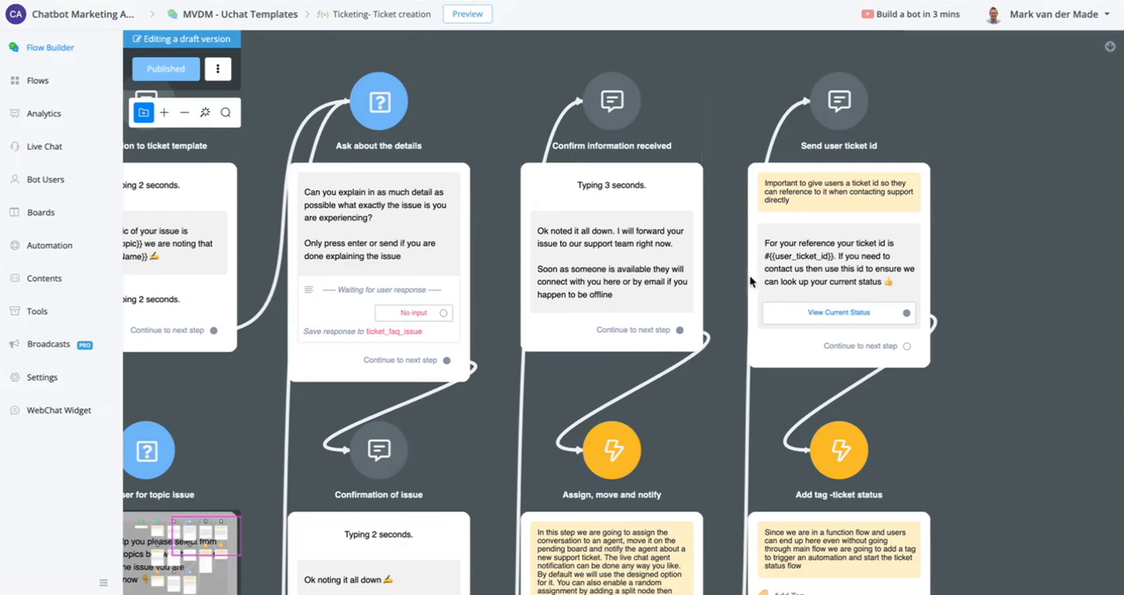
{"action": "left_click_drag", "start_coordinate": [990, 428], "coordinate": [1003, 0]}
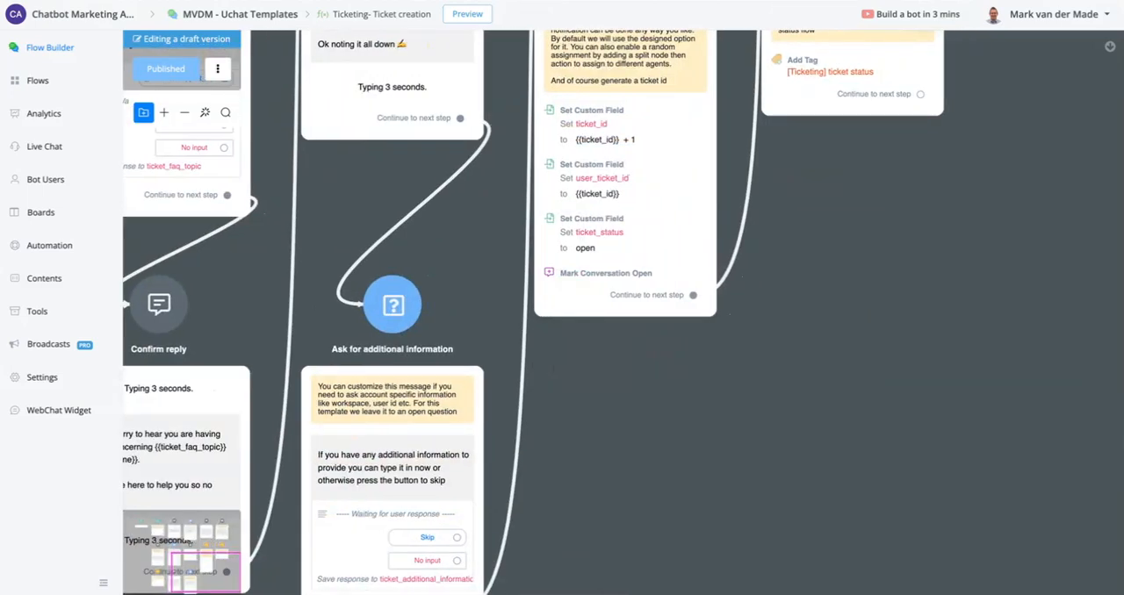
{"action": "scroll", "coordinate": [643, 260], "scroll_direction": "up", "scroll_amount": 2}
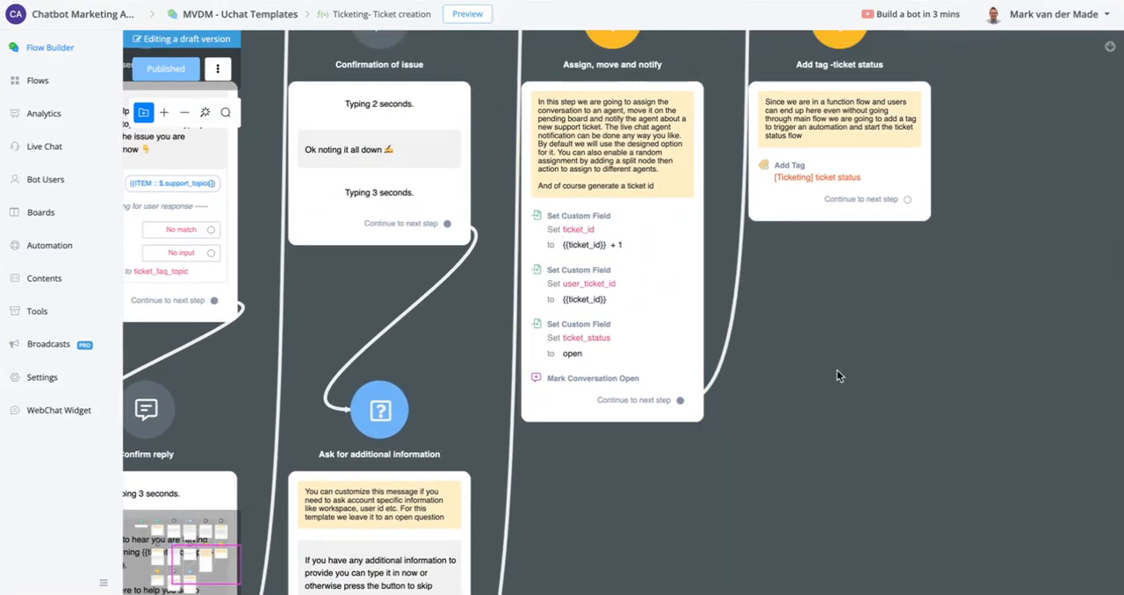
{"action": "scroll", "coordinate": [831, 376], "scroll_direction": "up", "scroll_amount": 1}
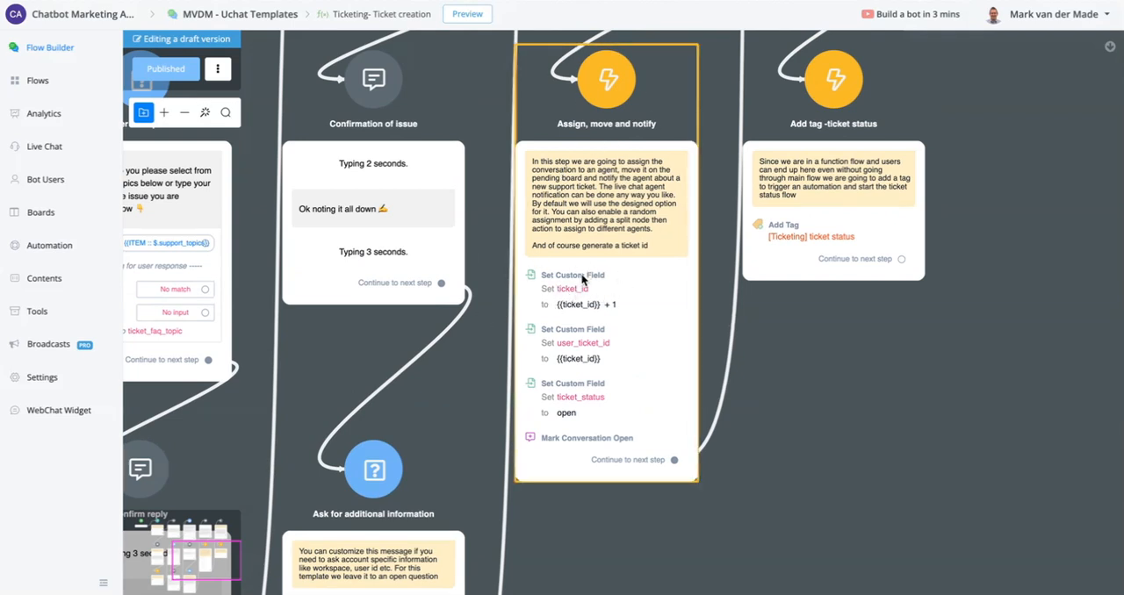
{"action": "scroll", "coordinate": [581, 290], "scroll_direction": "up", "scroll_amount": 3}
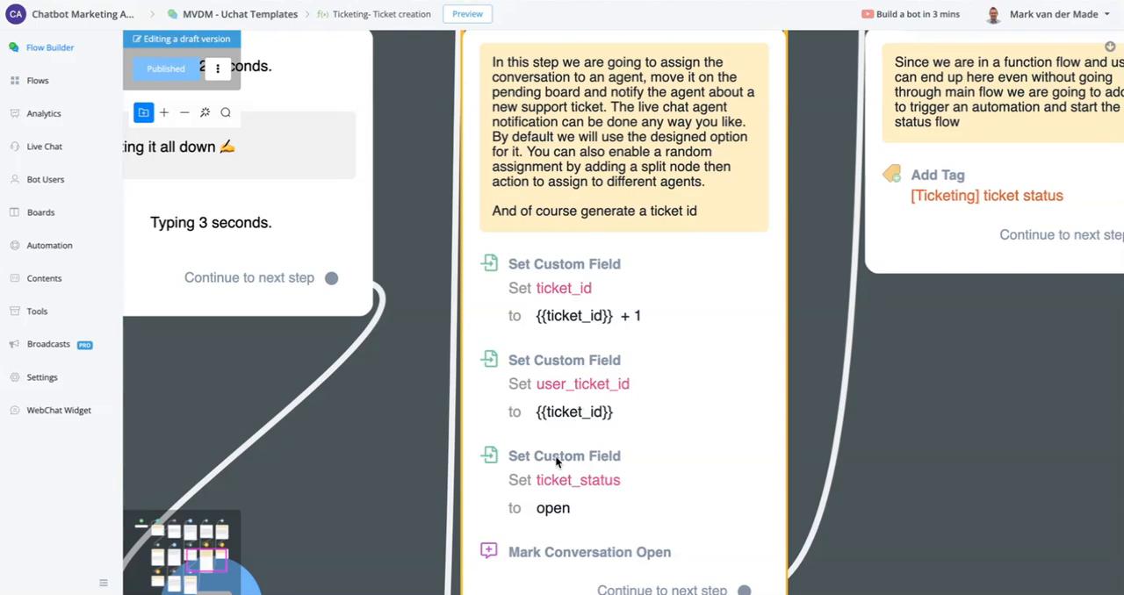
{"action": "scroll", "coordinate": [555, 456], "scroll_direction": "down", "scroll_amount": 2}
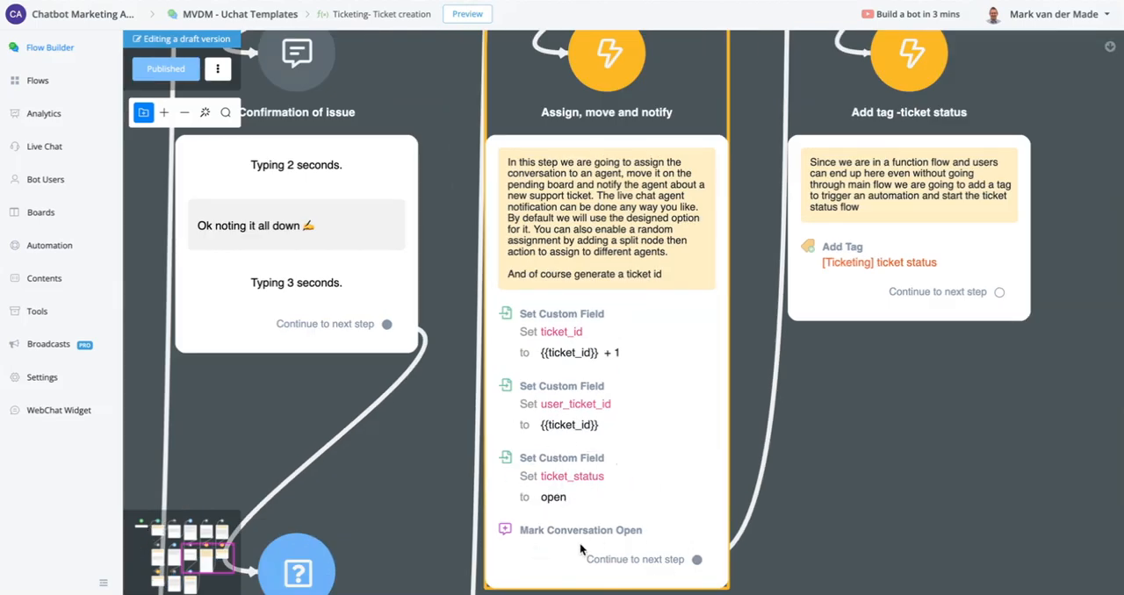
- Examine the "Send user ticket id" message and the "Add tag -ticket status" action at the end of the flow
{"action": "left_click_drag", "start_coordinate": [1091, 139], "coordinate": [886, 488]}
{"action": "left_click_drag", "start_coordinate": [938, 254], "coordinate": [919, 442]}
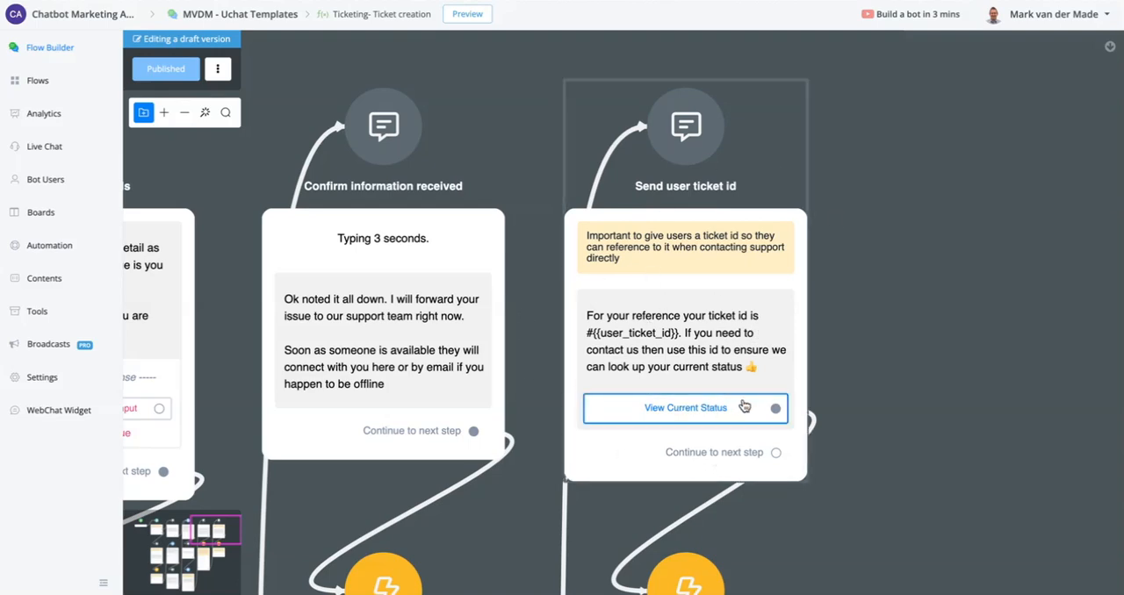
{"action": "left_click_drag", "start_coordinate": [908, 536], "coordinate": [853, 62]}
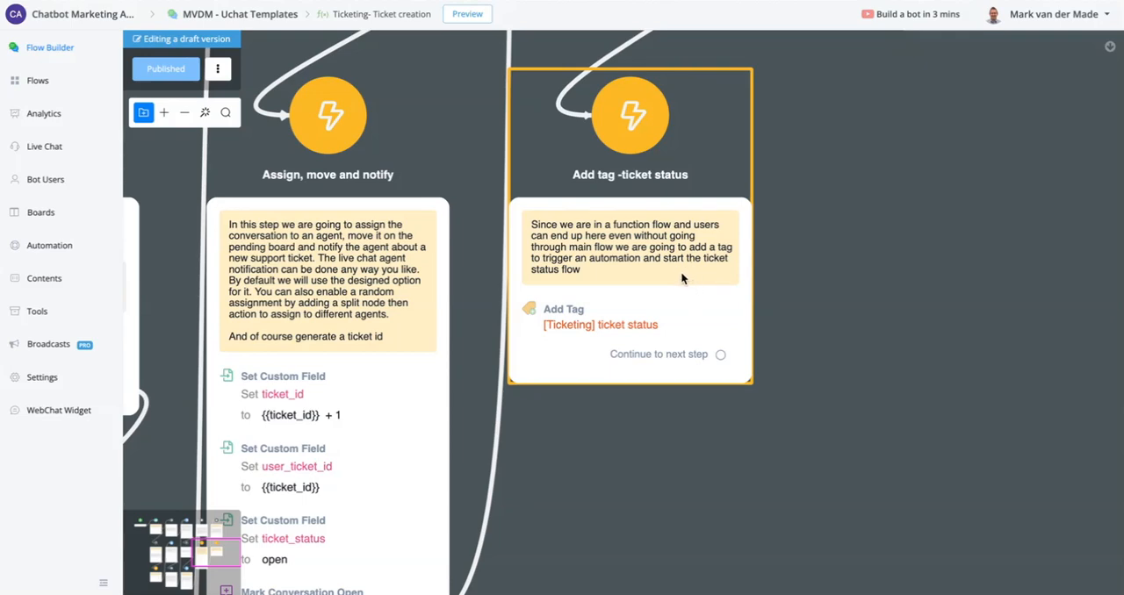
{"action": "scroll", "coordinate": [680, 272], "scroll_direction": "down", "scroll_amount": 10}
{"action": "scroll", "coordinate": [676, 273], "scroll_direction": "down", "scroll_amount": 2}
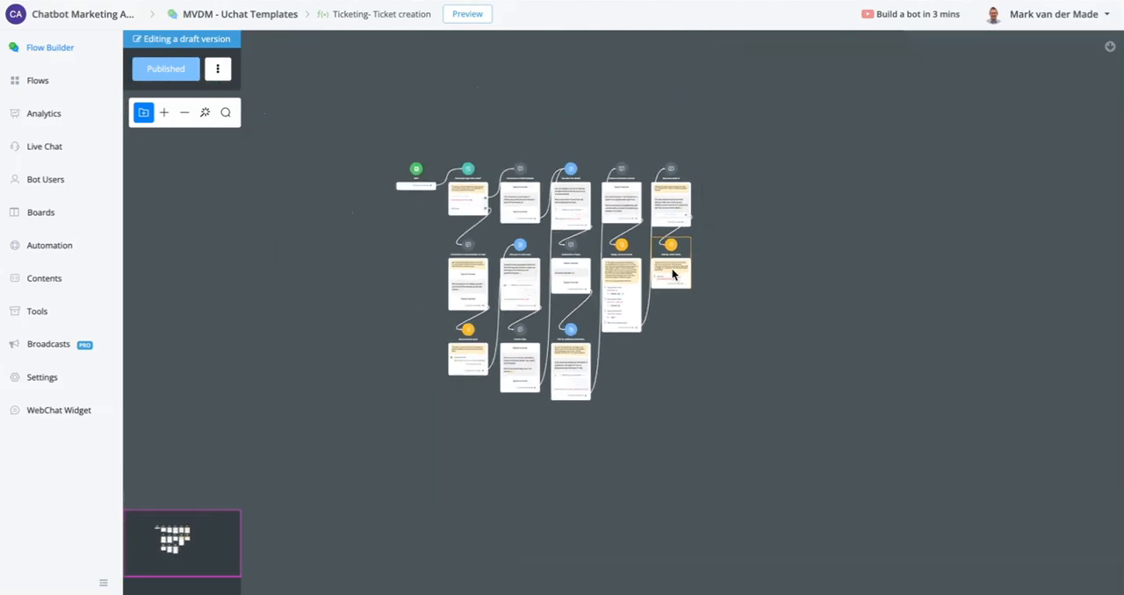
{"action": "scroll", "coordinate": [672, 273], "scroll_direction": "up", "scroll_amount": 6}
{"action": "scroll", "coordinate": [665, 330], "scroll_direction": "up", "scroll_amount": 5}
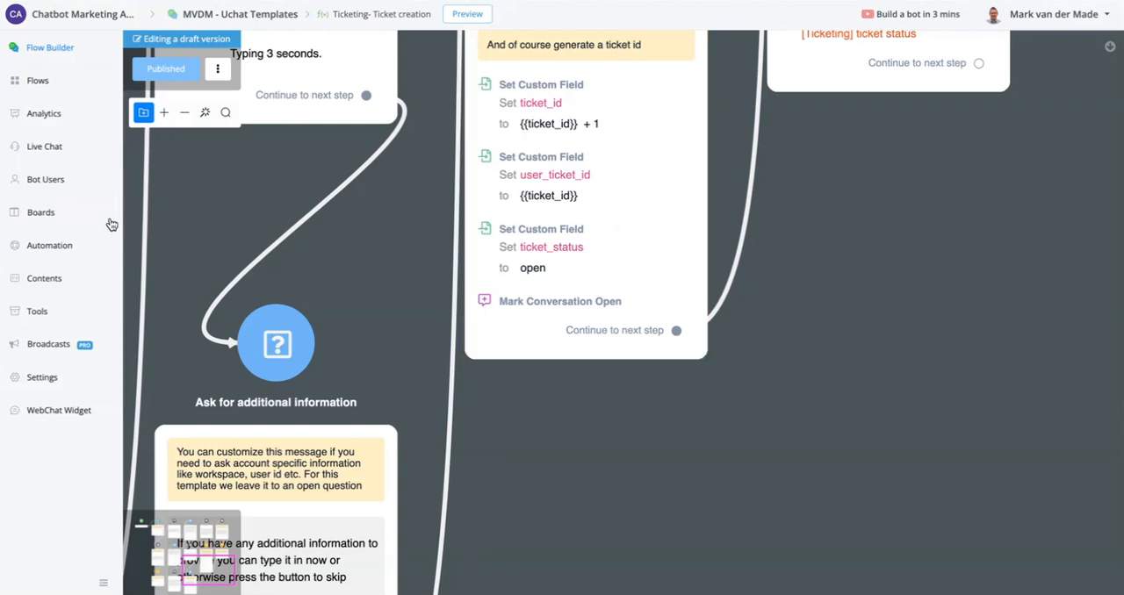
- Open the "Ticketing- move ticket to inbox/board" sub flow from the "Flows DONE" folder of the ticketing template
{"action": "left_click", "coordinate": [52, 83]}
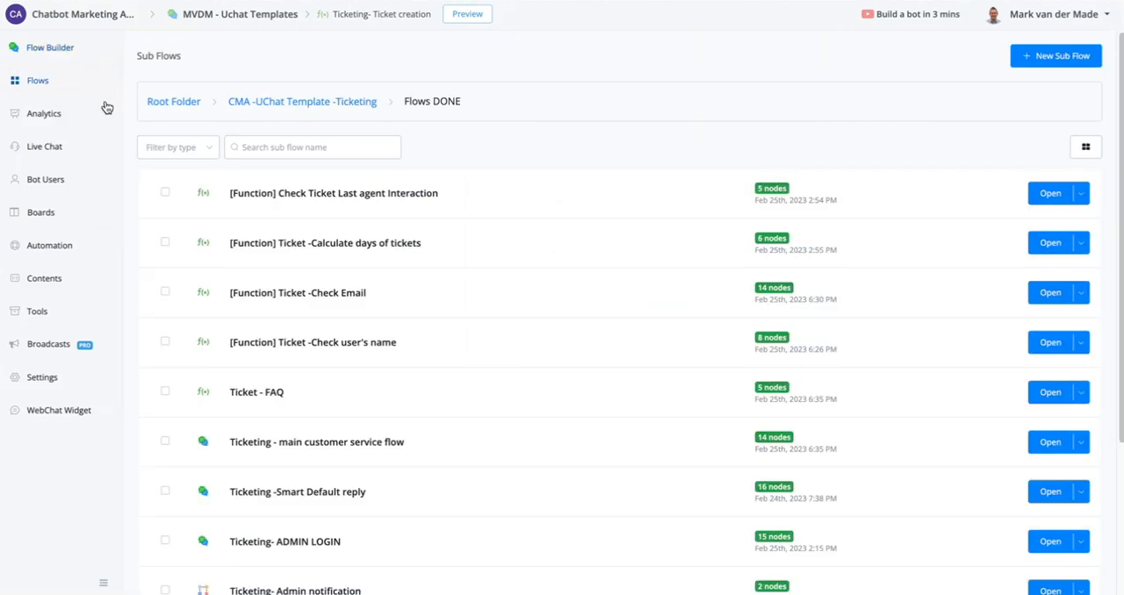
{"action": "left_click", "coordinate": [258, 102]}
{"action": "left_click", "coordinate": [230, 138]}
{"action": "scroll", "coordinate": [720, 318], "scroll_direction": "down", "scroll_amount": 3}
{"action": "scroll", "coordinate": [725, 320], "scroll_direction": "down", "scroll_amount": 1}
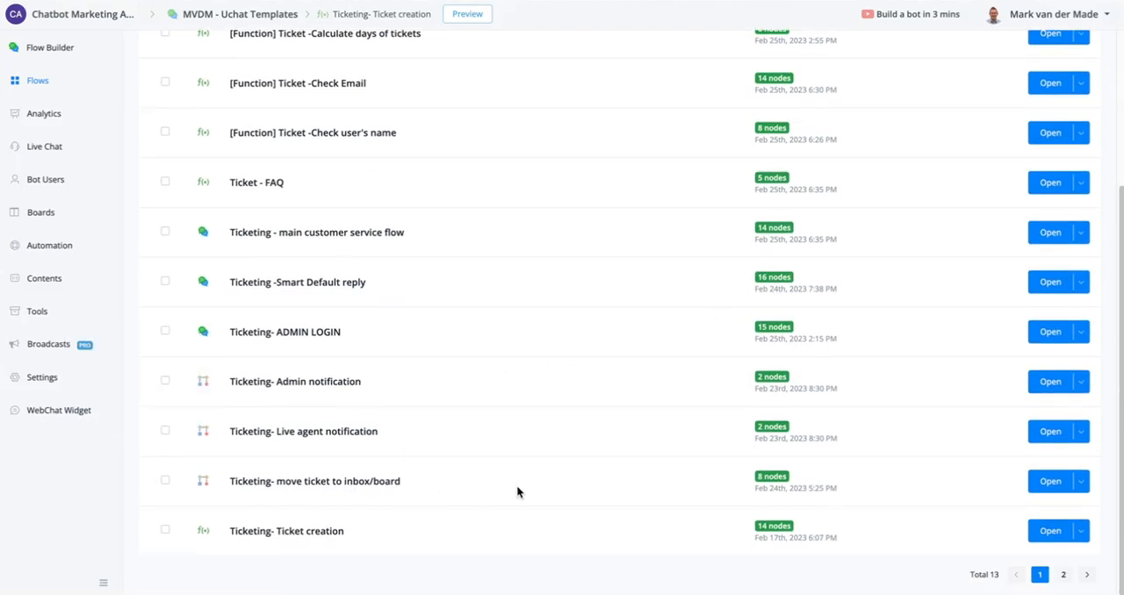
{"action": "left_click", "coordinate": [1051, 488]}
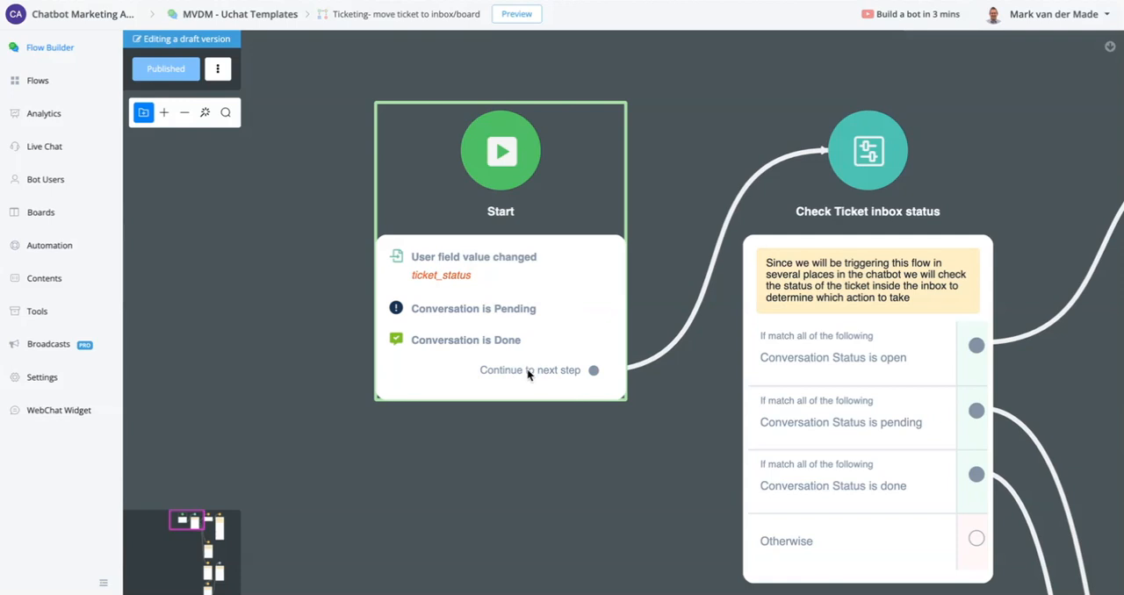
- Examine the "Check Ticket inbox status" conditions and follow the open status branch to the "Get live chat agents" node
{"action": "scroll", "coordinate": [527, 373], "scroll_direction": "down", "scroll_amount": 3}
{"action": "left_click_drag", "start_coordinate": [614, 511], "coordinate": [384, 459]}
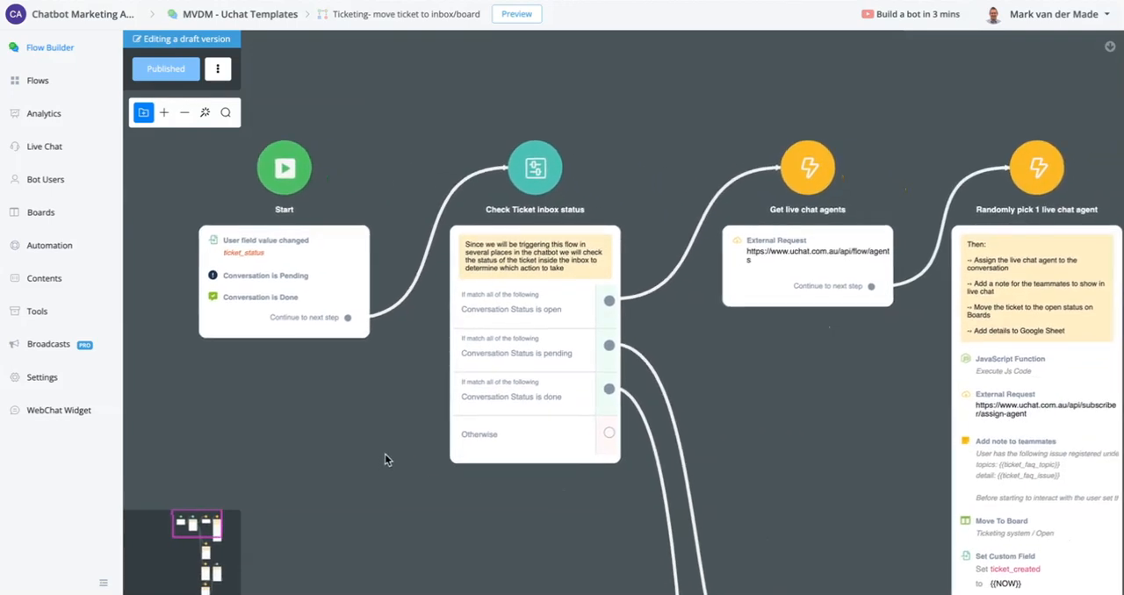
{"action": "scroll", "coordinate": [535, 316], "scroll_direction": "up", "scroll_amount": 3}
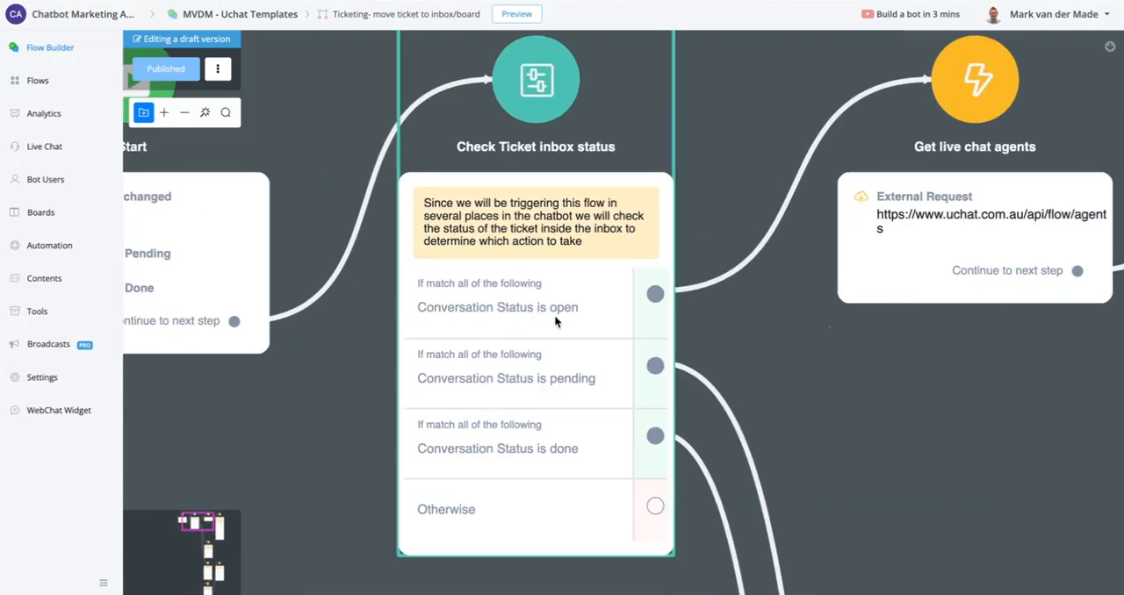
{"action": "left_click_drag", "start_coordinate": [901, 389], "coordinate": [506, 459]}
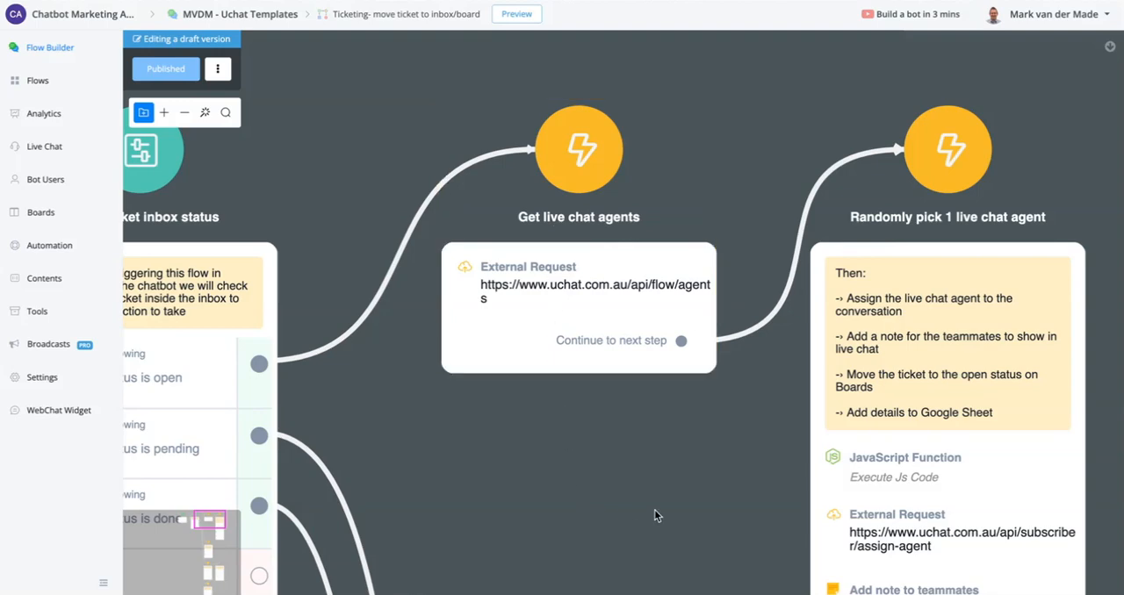
{"action": "left_click_drag", "start_coordinate": [658, 517], "coordinate": [449, 457]}
- Inspect the response mapping of the "Get live chat agents" external request and close it without saving
{"action": "left_click", "coordinate": [430, 270]}
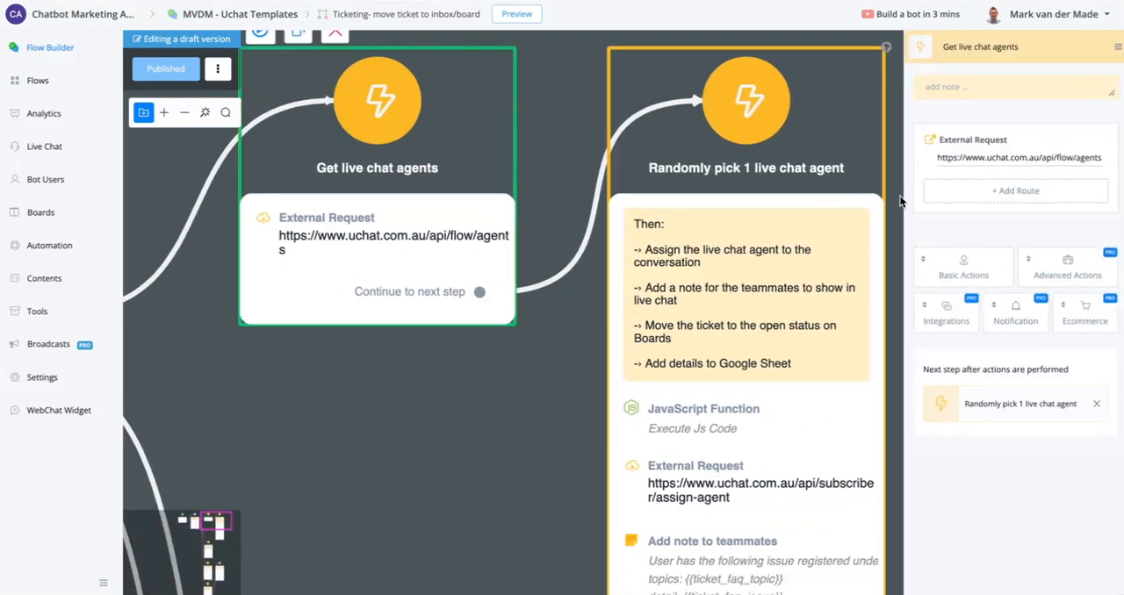
{"action": "left_click", "coordinate": [982, 160]}
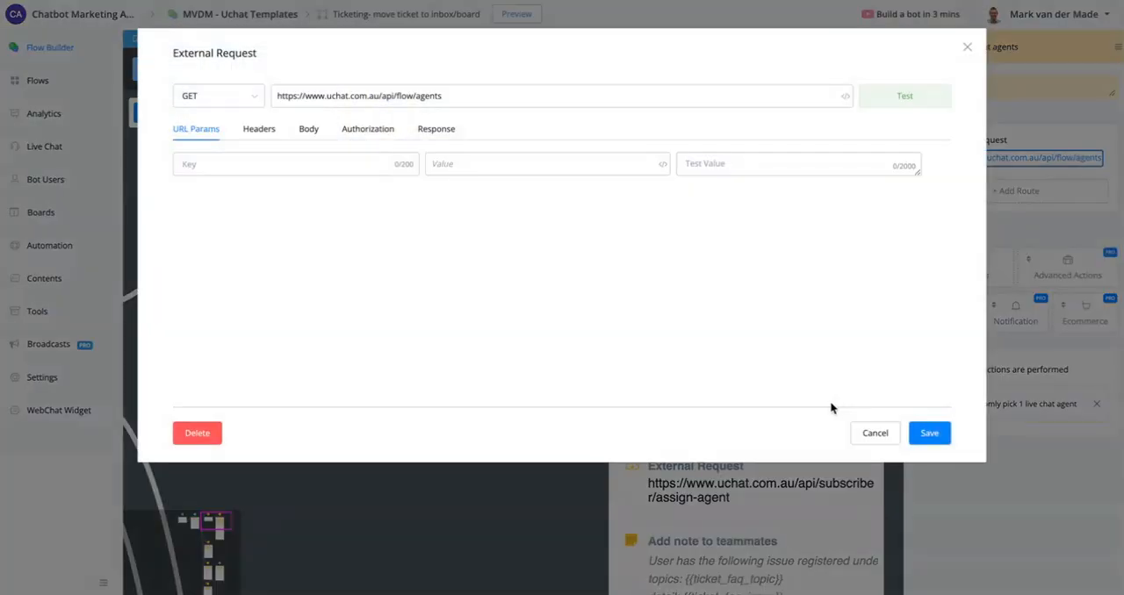
{"action": "left_click", "coordinate": [443, 132]}
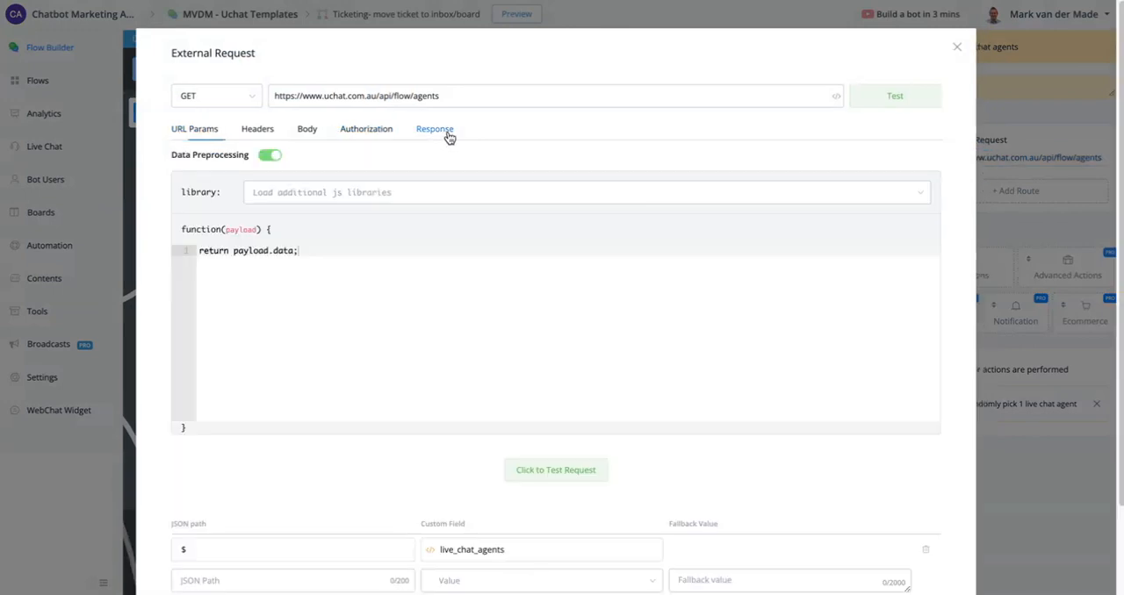
{"action": "scroll", "coordinate": [655, 411], "scroll_direction": "down", "scroll_amount": 2}
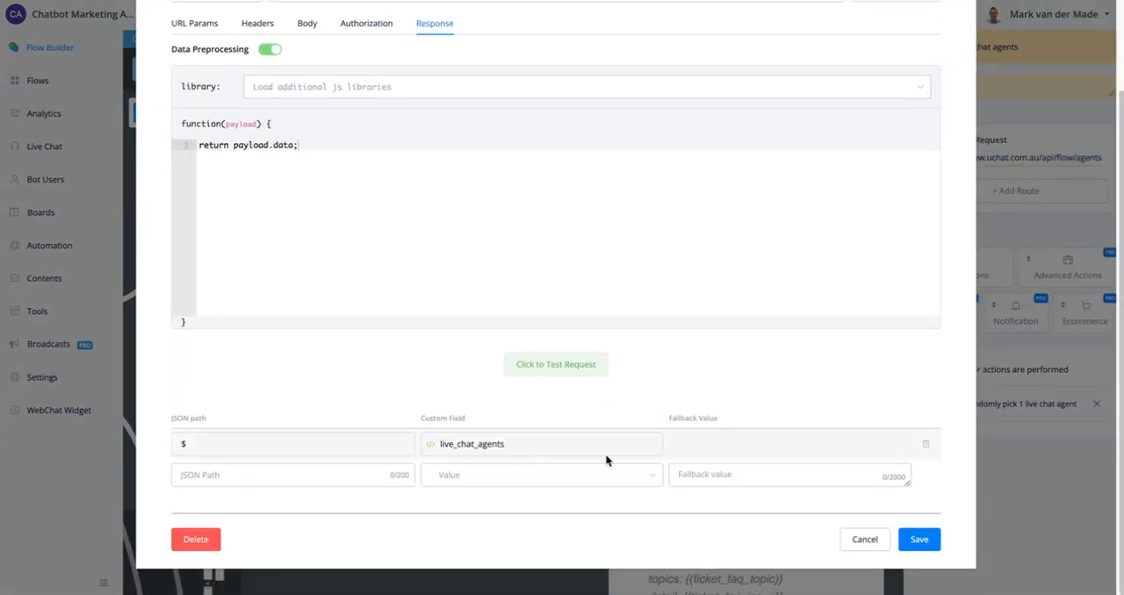
{"action": "left_click", "coordinate": [865, 539]}
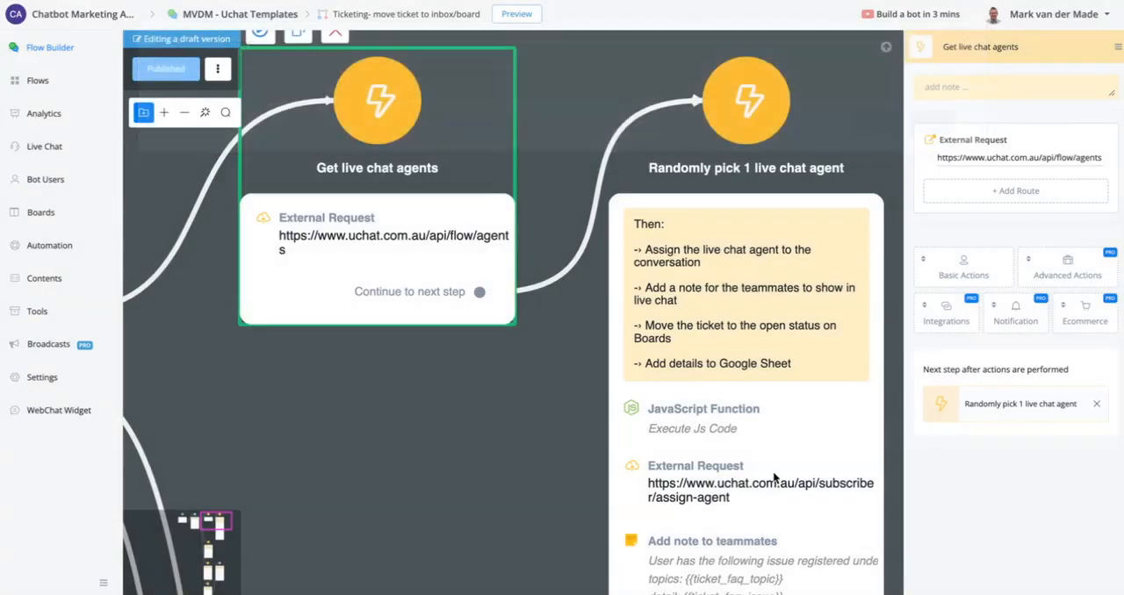
- Open the JavaScript function of the "Randomly pick 1 live chat agent" node and review its parameter, code and field mappings
{"action": "left_click_drag", "start_coordinate": [540, 422], "coordinate": [367, 397]}
{"action": "left_click", "coordinate": [619, 362]}
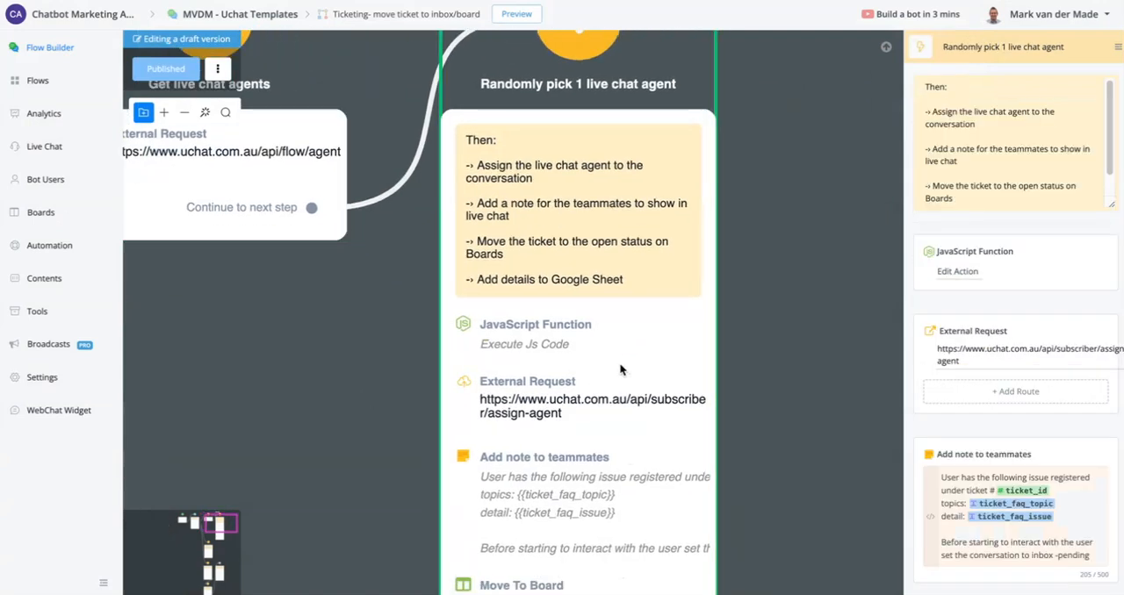
{"action": "left_click", "coordinate": [949, 271]}
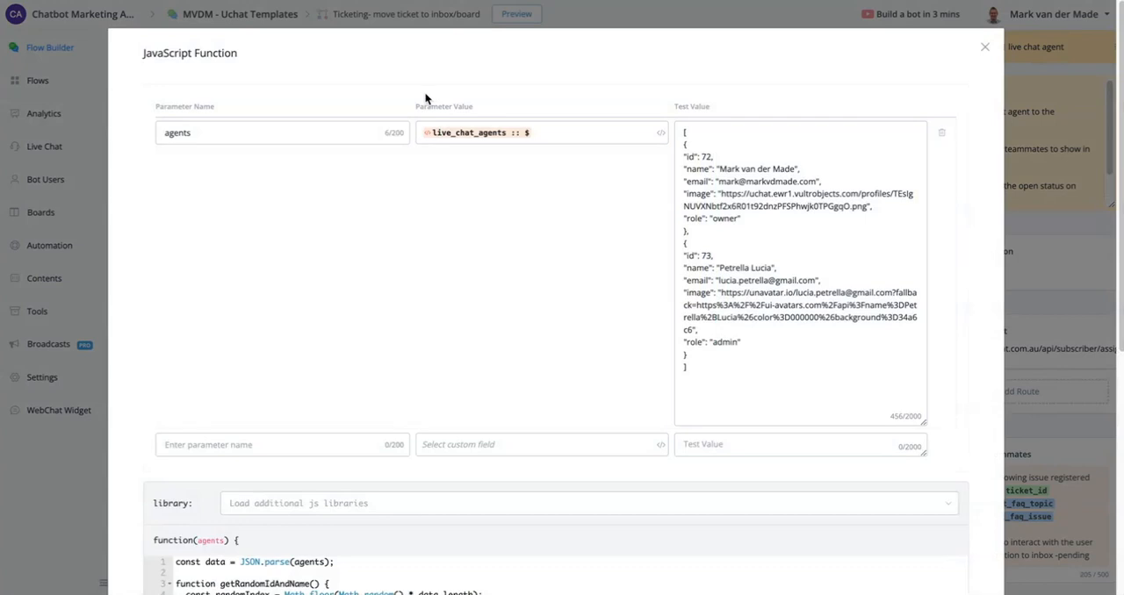
{"action": "scroll", "coordinate": [752, 269], "scroll_direction": "down", "scroll_amount": 4}
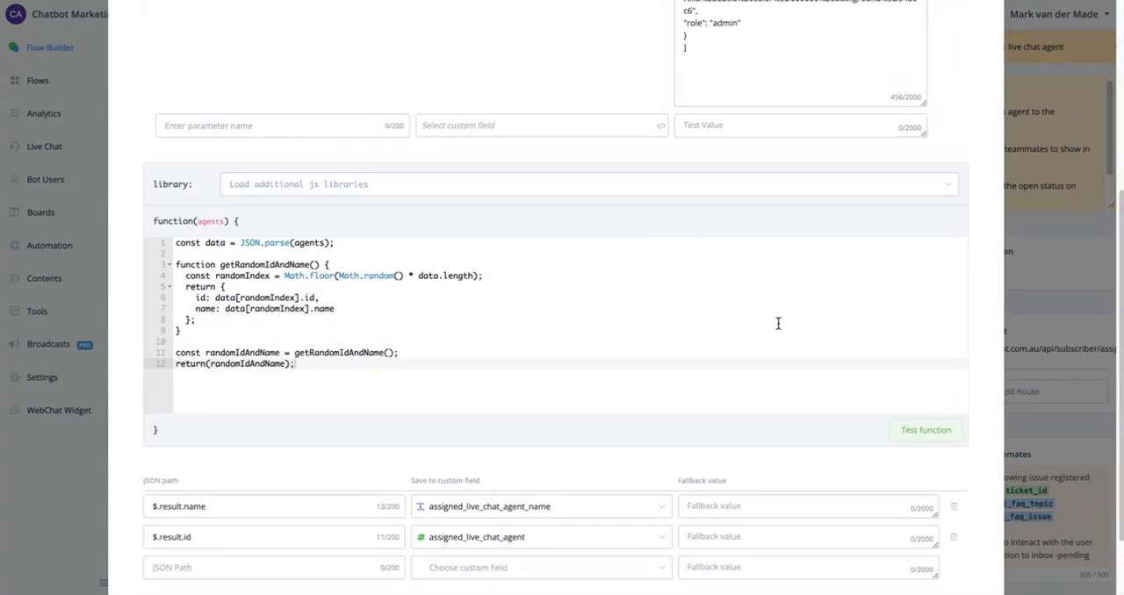
{"action": "scroll", "coordinate": [778, 324], "scroll_direction": "up", "scroll_amount": 1}
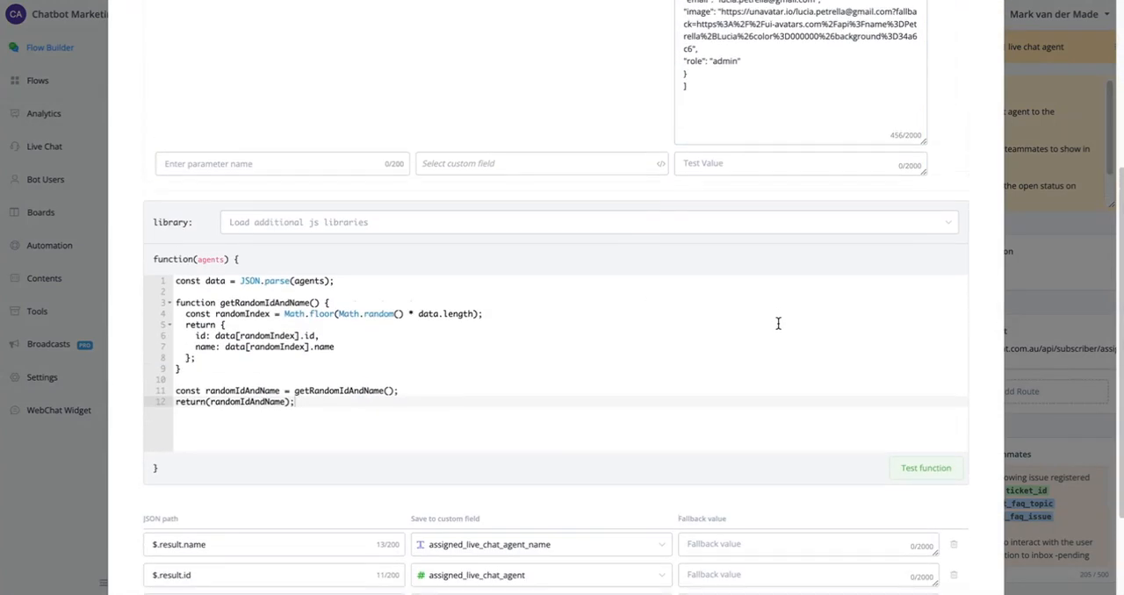
- Test the random agent function several times and check the returned sample data
{"action": "left_click", "coordinate": [943, 483]}
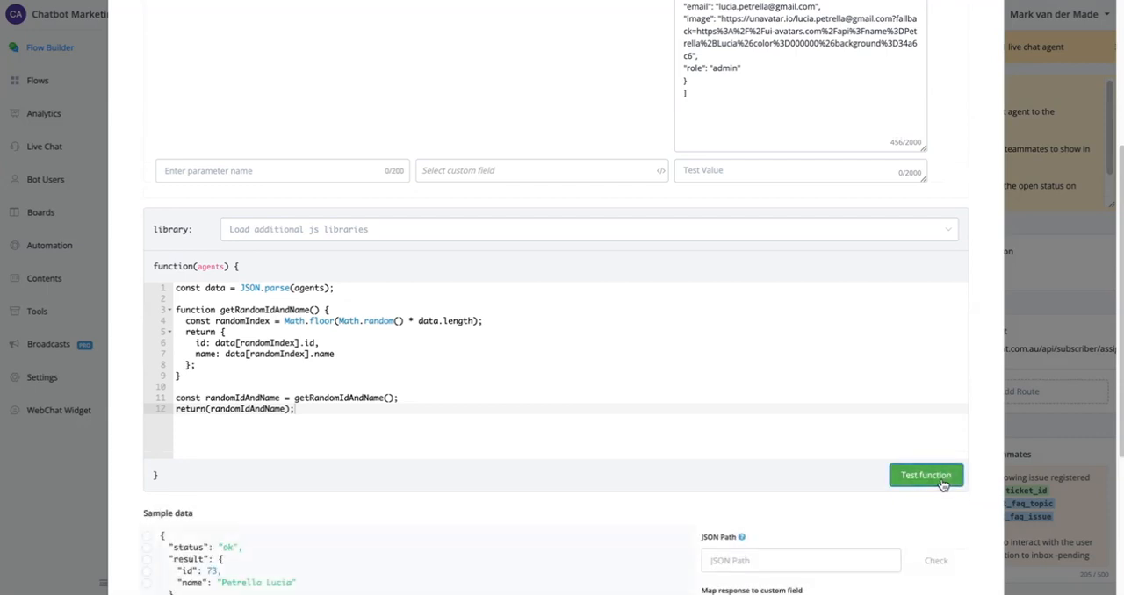
{"action": "left_click", "coordinate": [943, 483]}
{"action": "left_click", "coordinate": [942, 483]}
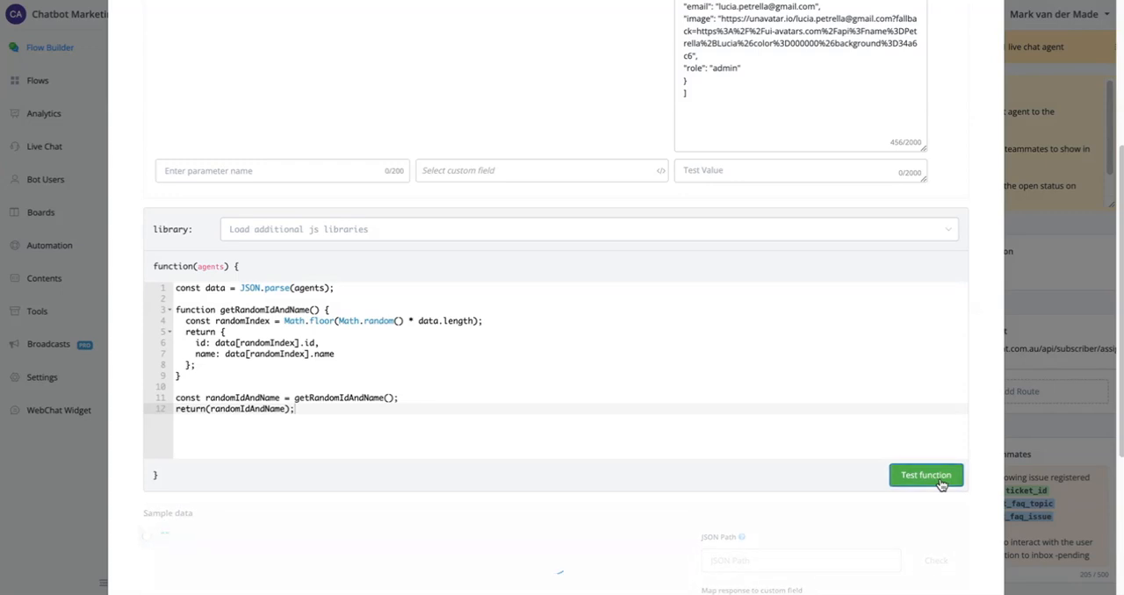
{"action": "scroll", "coordinate": [766, 392], "scroll_direction": "down", "scroll_amount": 1}
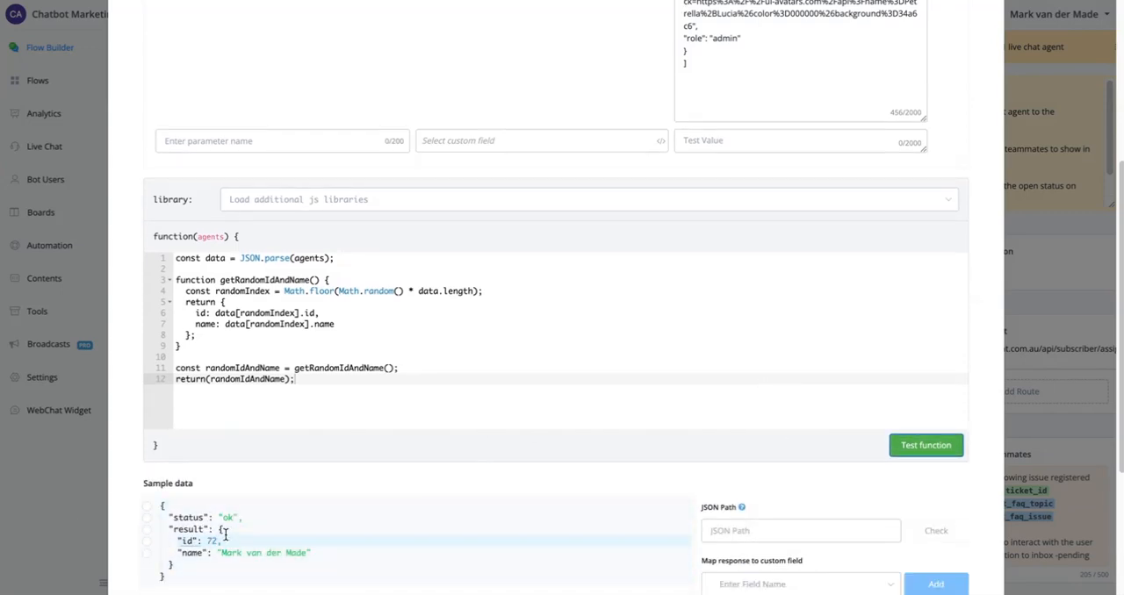
- Review how the random agent's name and id are mapped to custom fields and save the JavaScript function
{"action": "scroll", "coordinate": [410, 482], "scroll_direction": "down", "scroll_amount": 3}
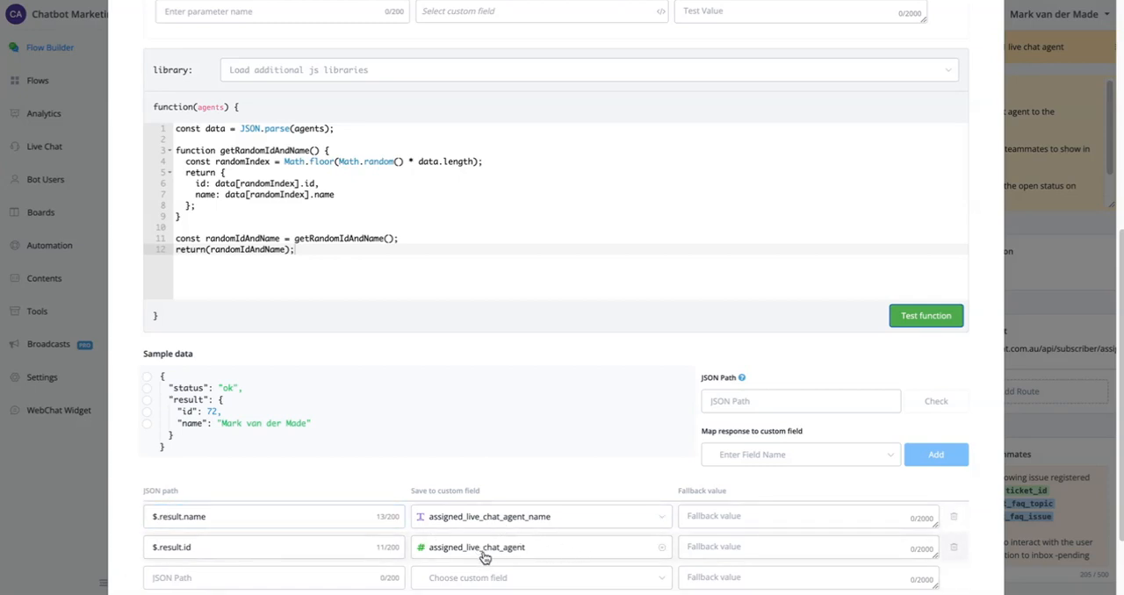
{"action": "scroll", "coordinate": [515, 514], "scroll_direction": "down", "scroll_amount": 1}
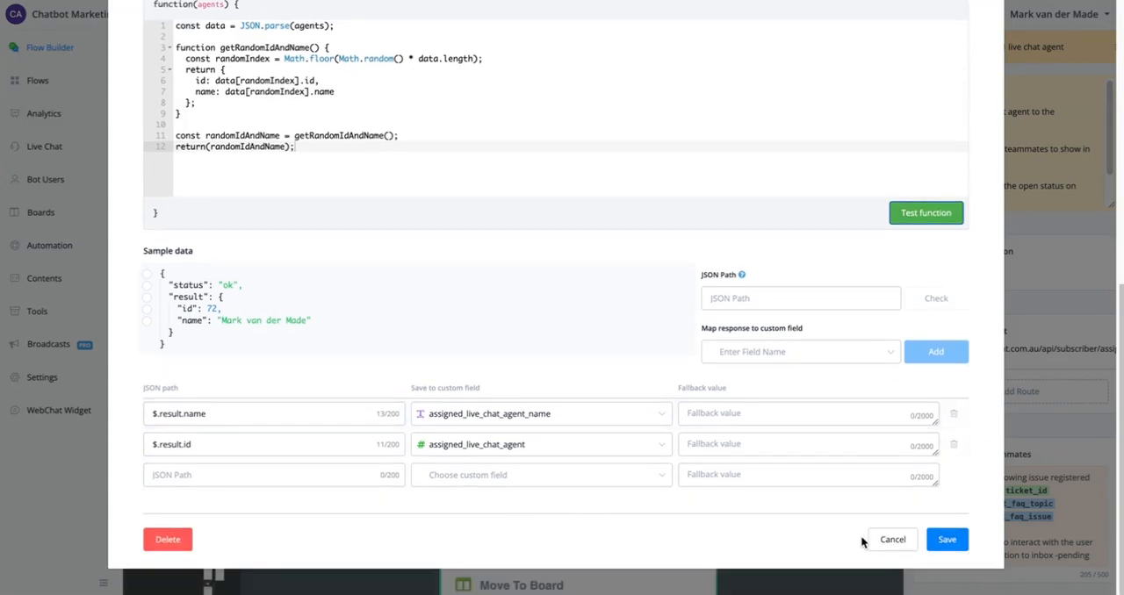
{"action": "left_click", "coordinate": [947, 541]}
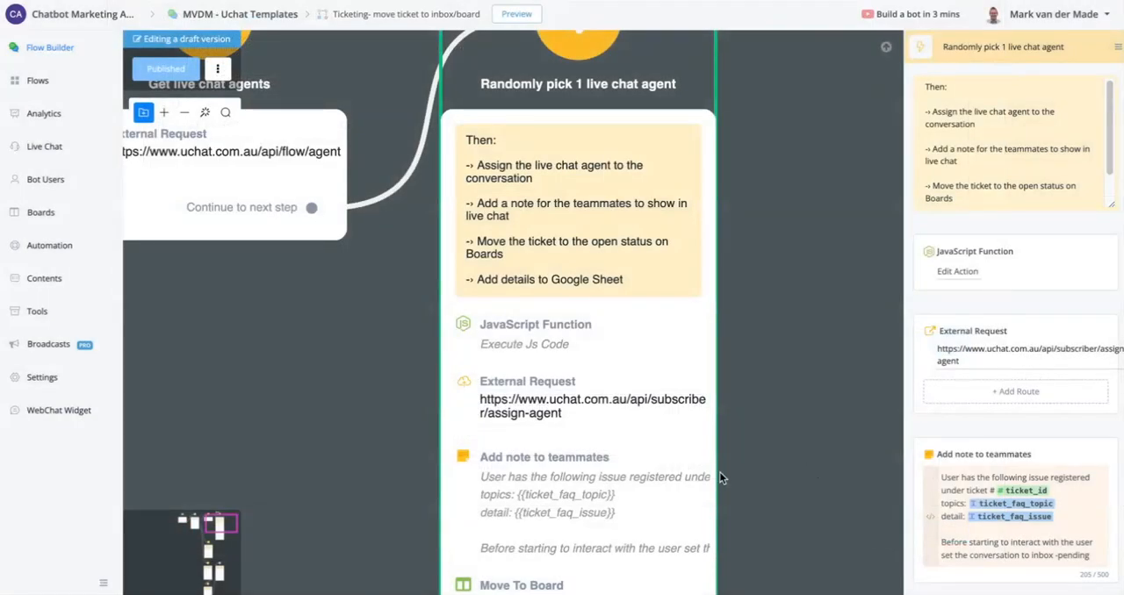
- Inspect the header values and authorization test value of the assign-agent external request, then close it without saving
{"action": "left_click", "coordinate": [984, 350]}
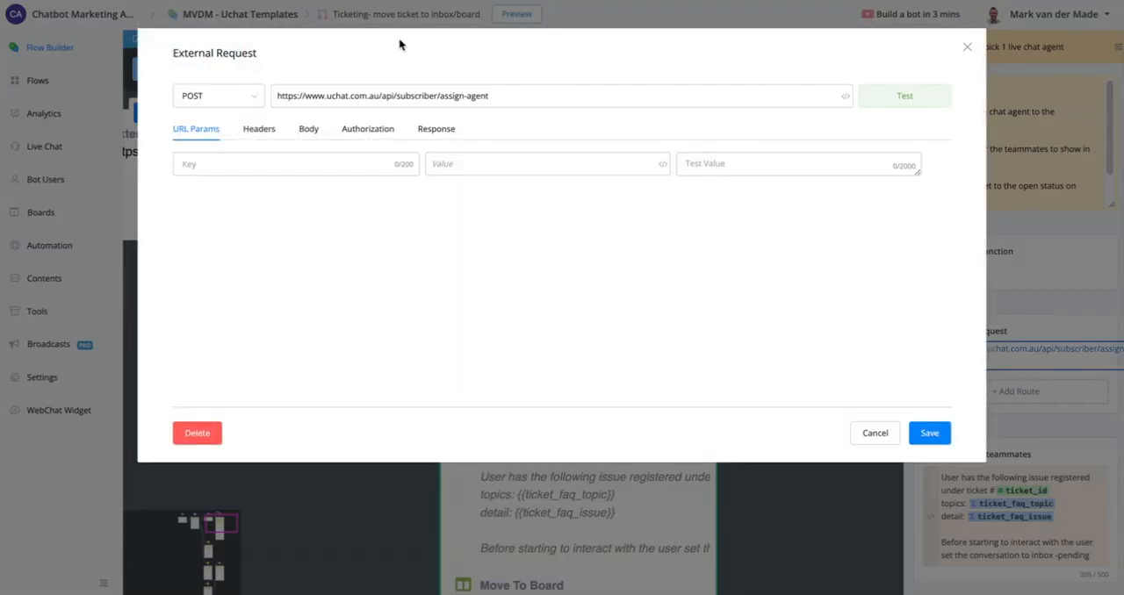
{"action": "left_click", "coordinate": [260, 129]}
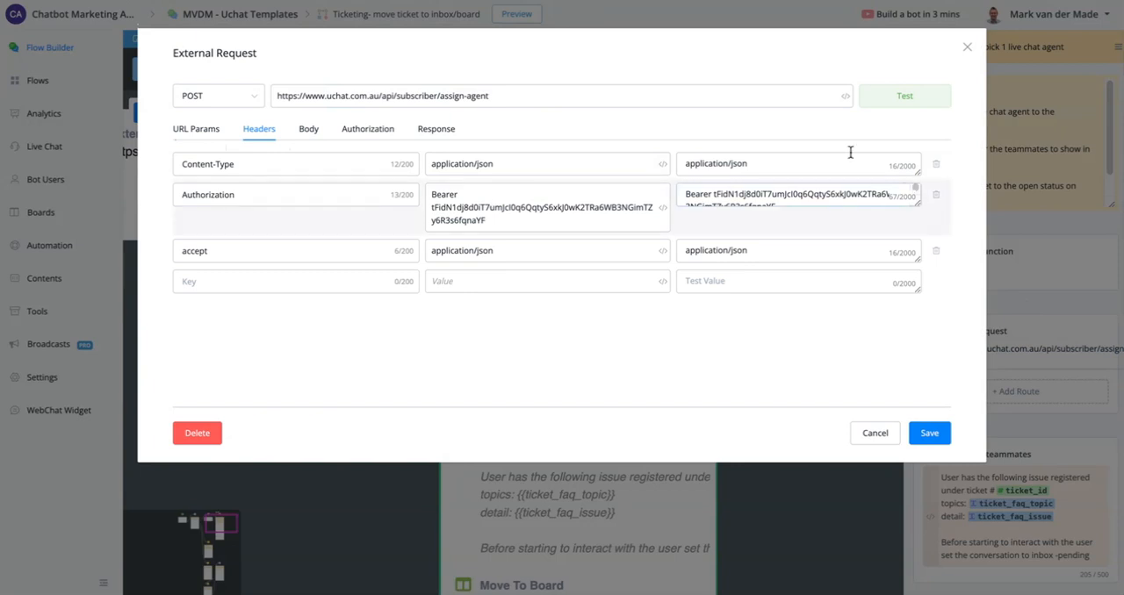
{"action": "triple_click", "coordinate": [515, 204]}
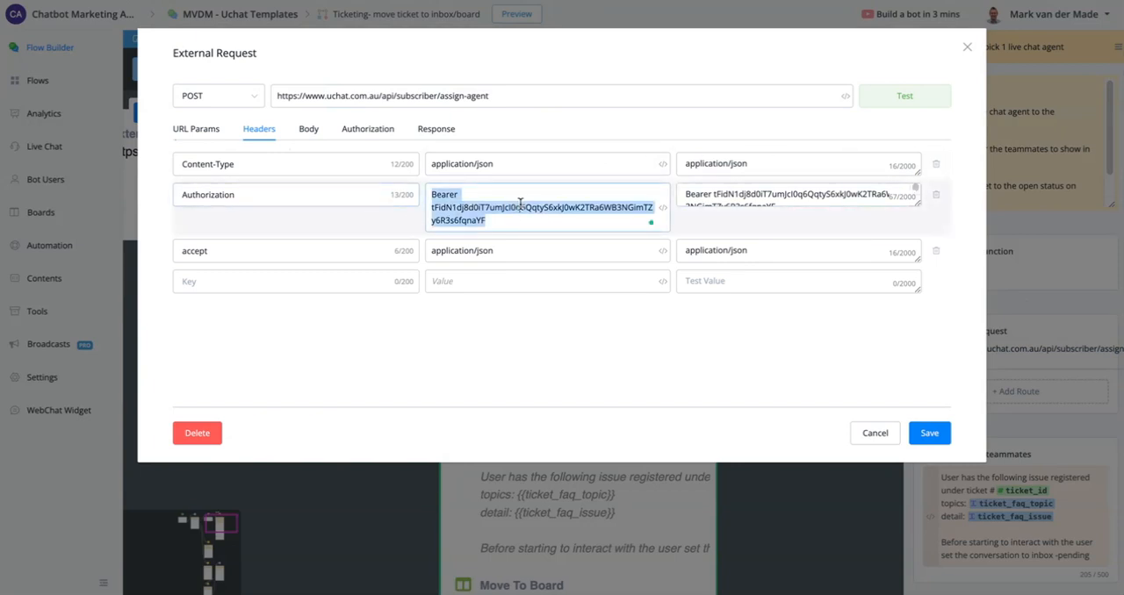
{"action": "triple_click", "coordinate": [804, 192]}
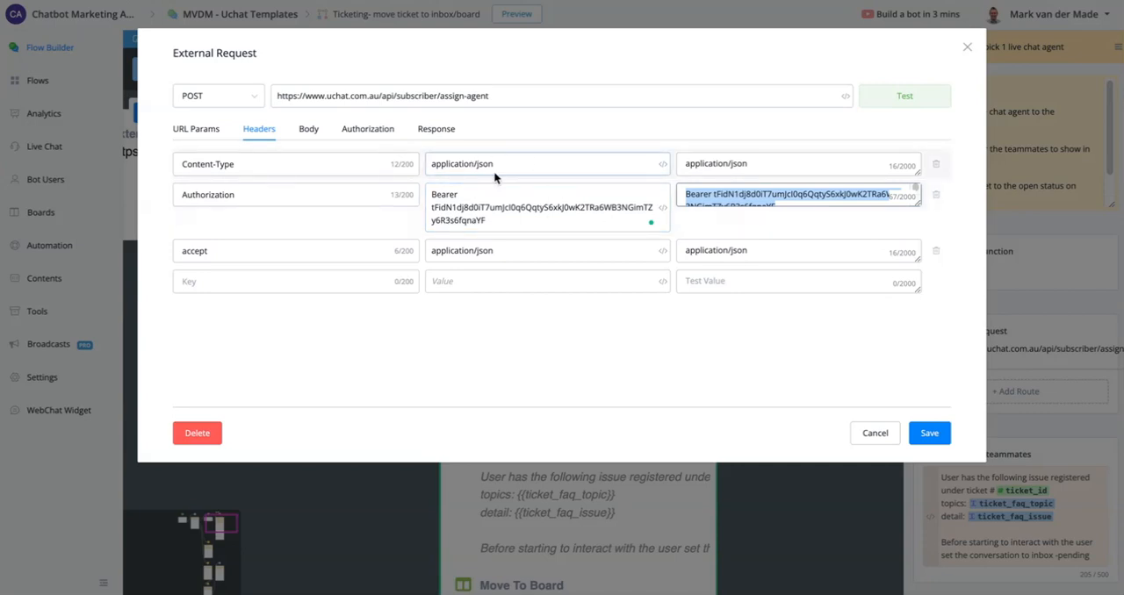
{"action": "left_click", "coordinate": [882, 441]}
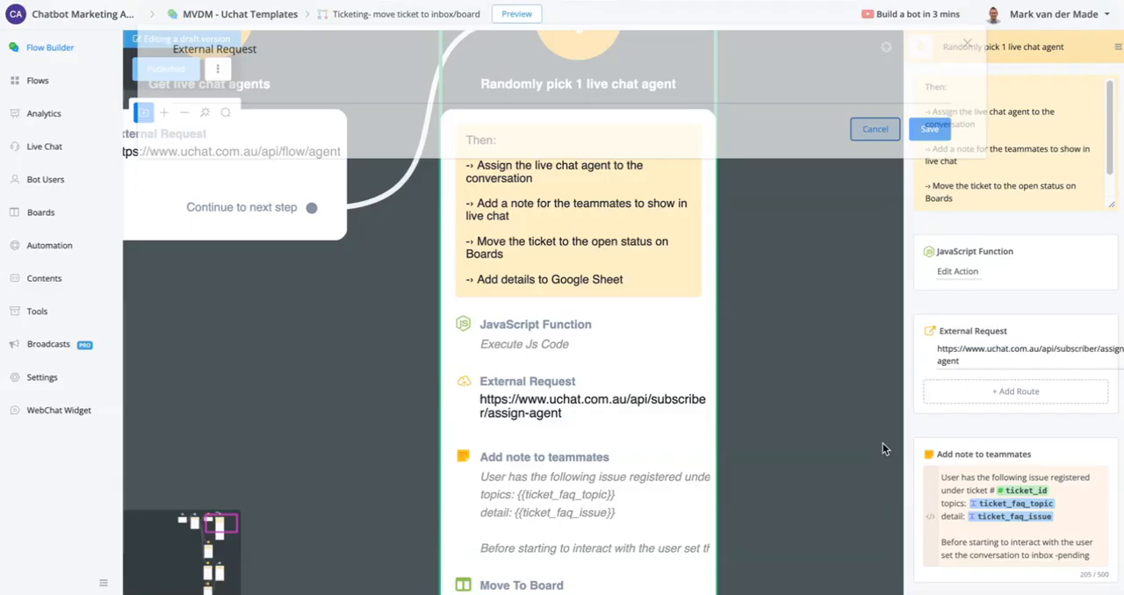
- Examine the teammate note, board move, custom field and Google Sheets actions of the "Randomly pick 1 live chat agent" node
{"action": "left_click_drag", "start_coordinate": [850, 421], "coordinate": [777, 225]}
{"action": "left_click_drag", "start_coordinate": [789, 390], "coordinate": [787, 302]}
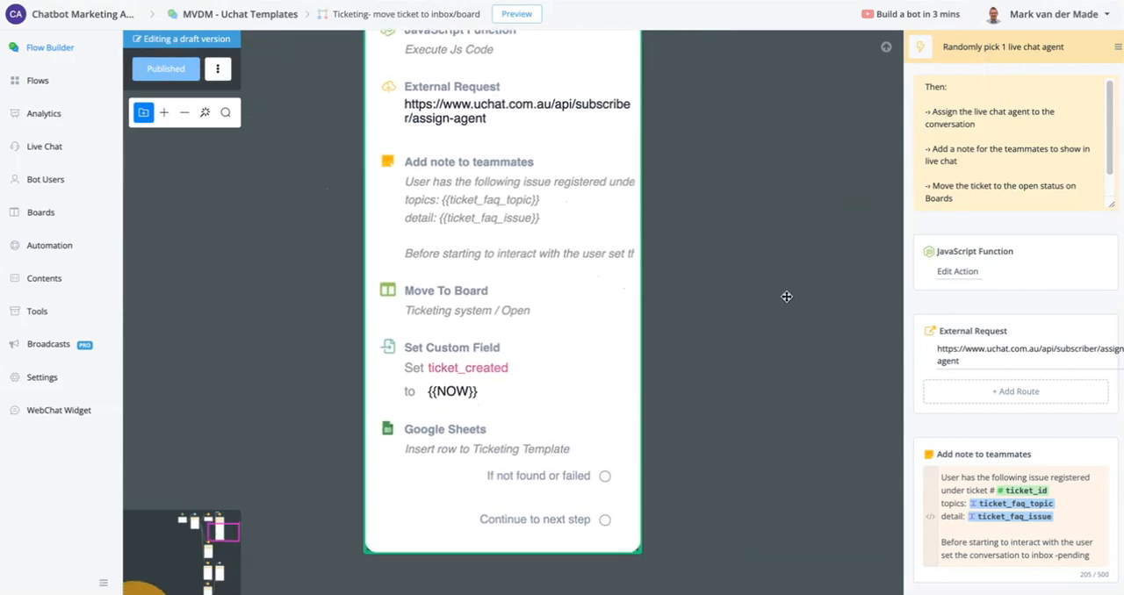
{"action": "scroll", "coordinate": [988, 334], "scroll_direction": "down", "scroll_amount": 1}
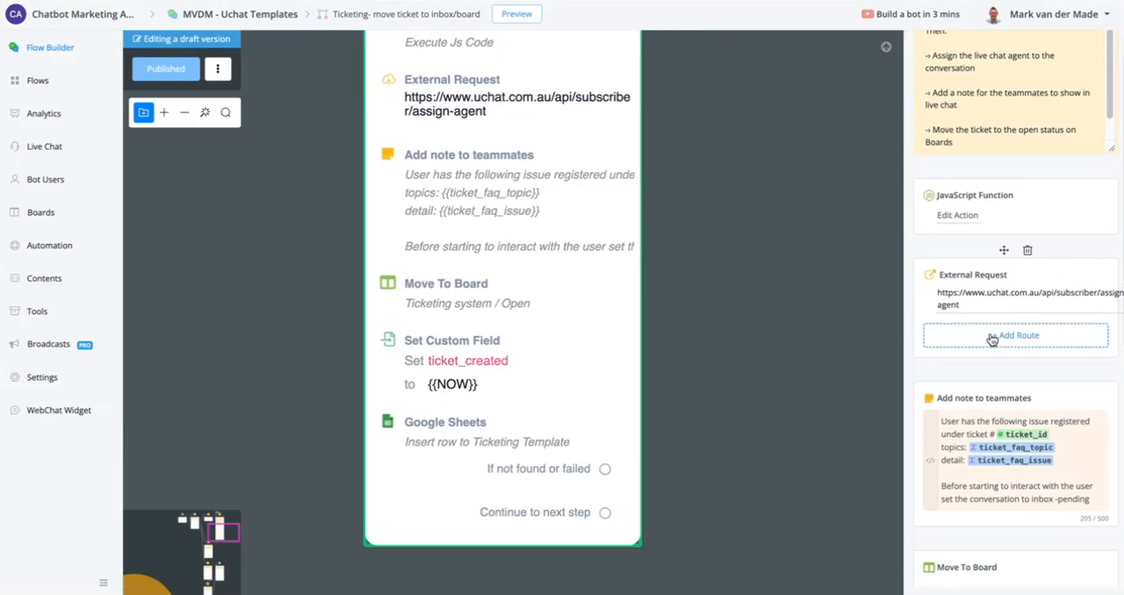
{"action": "scroll", "coordinate": [991, 339], "scroll_direction": "down", "scroll_amount": 5}
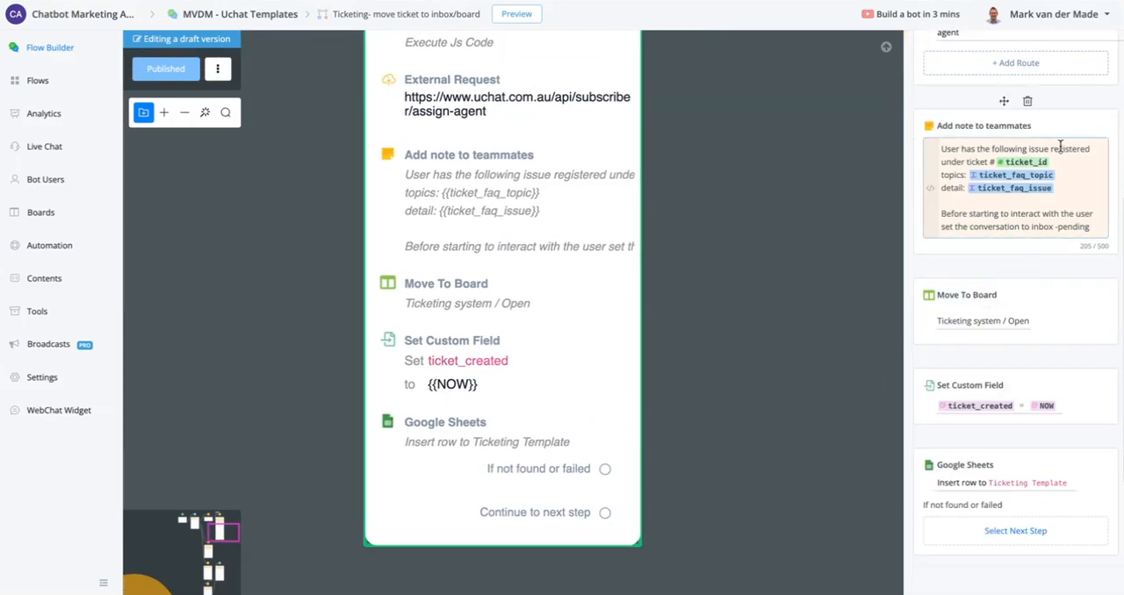
{"action": "scroll", "coordinate": [987, 195], "scroll_direction": "up", "scroll_amount": 2}
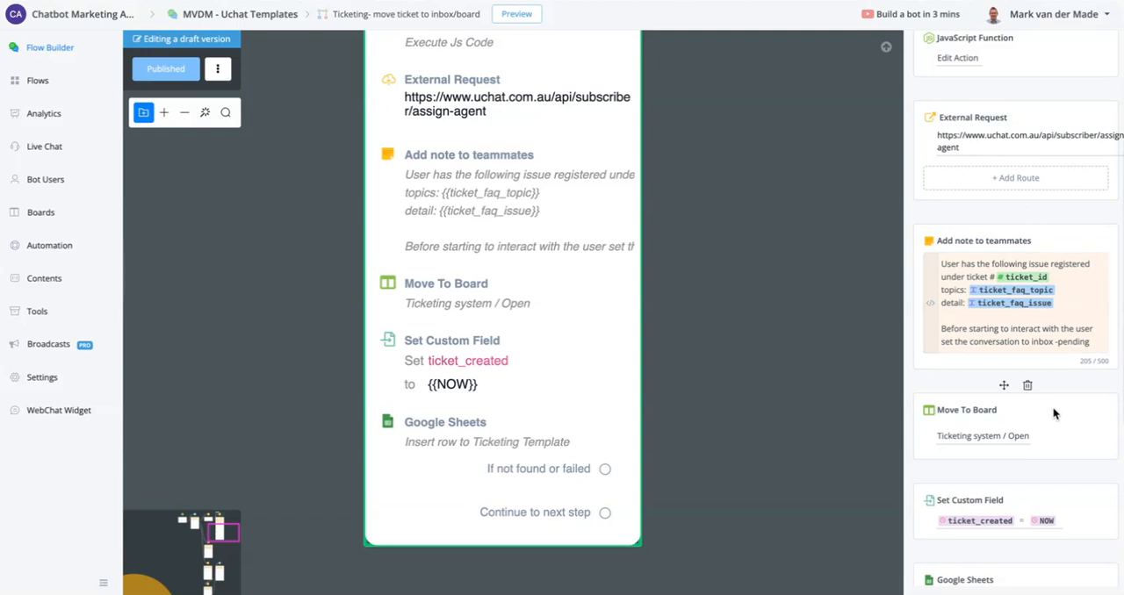
{"action": "scroll", "coordinate": [1052, 409], "scroll_direction": "down", "scroll_amount": 2}
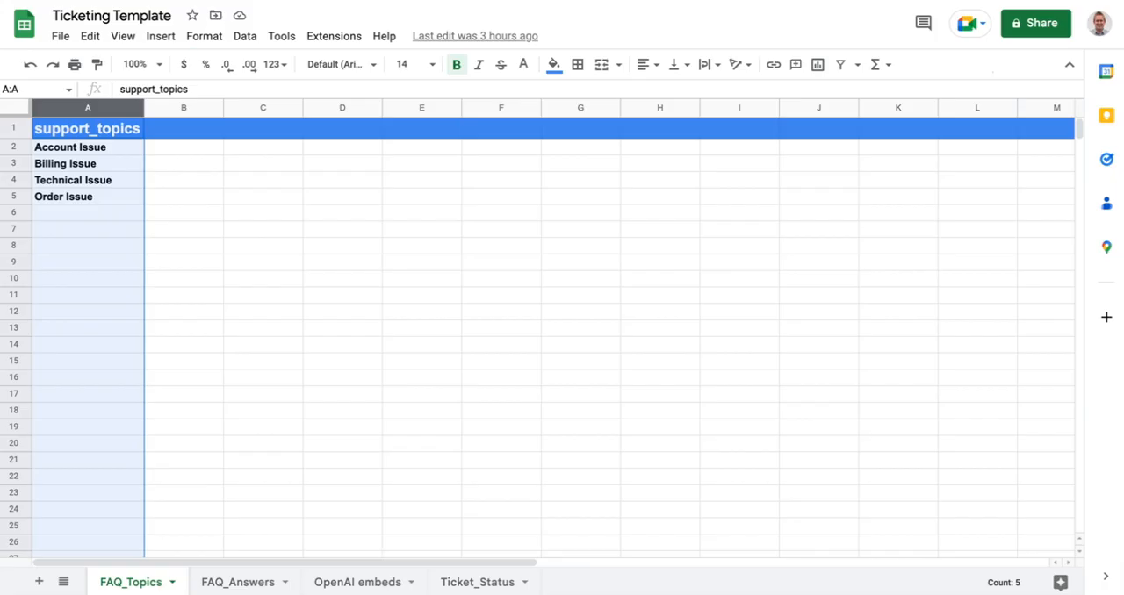
- Switch to the Ticketing Template Google Sheet and fit the ticket_status column width to its contents on the Ticket_Status sheet
{"action": "left_click", "coordinate": [452, 580]}
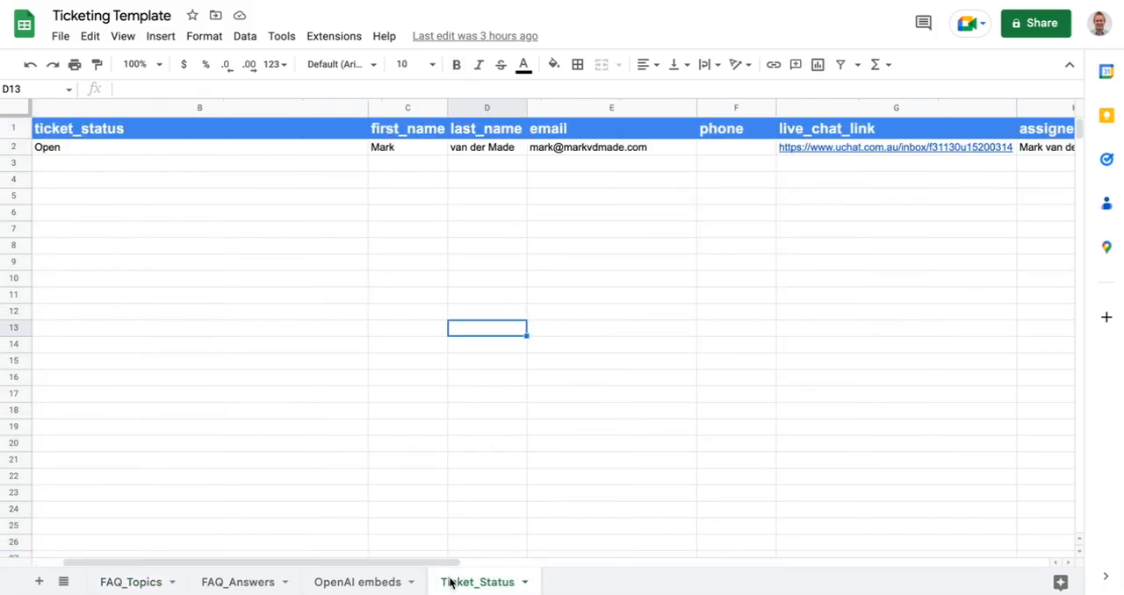
{"action": "left_click_drag", "start_coordinate": [329, 565], "coordinate": [96, 562]}
{"action": "left_click", "coordinate": [73, 107]}
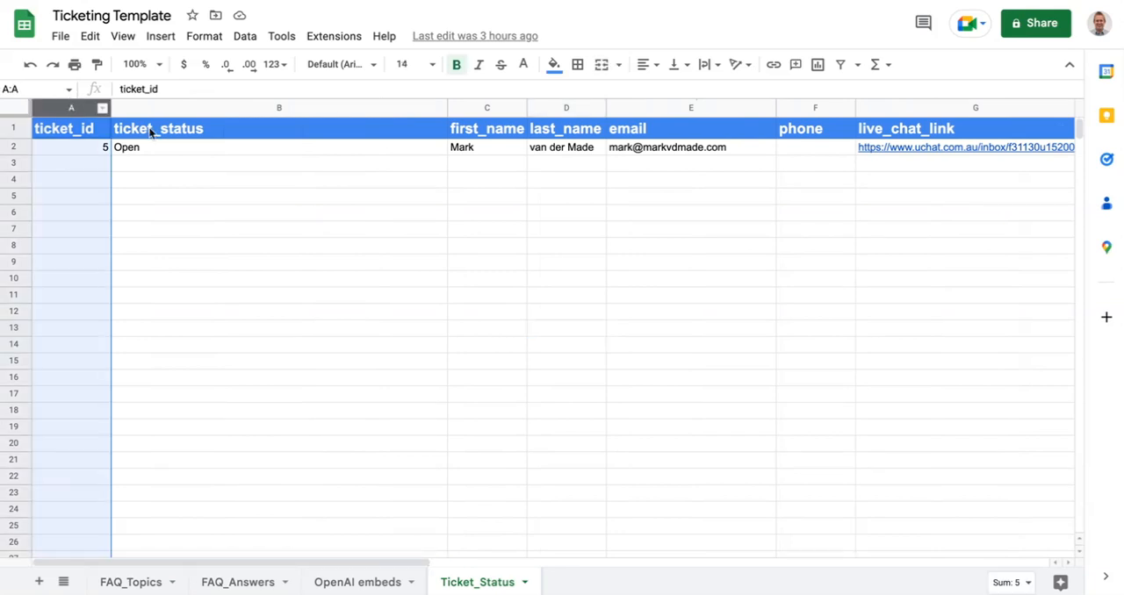
{"action": "left_click", "coordinate": [266, 109]}
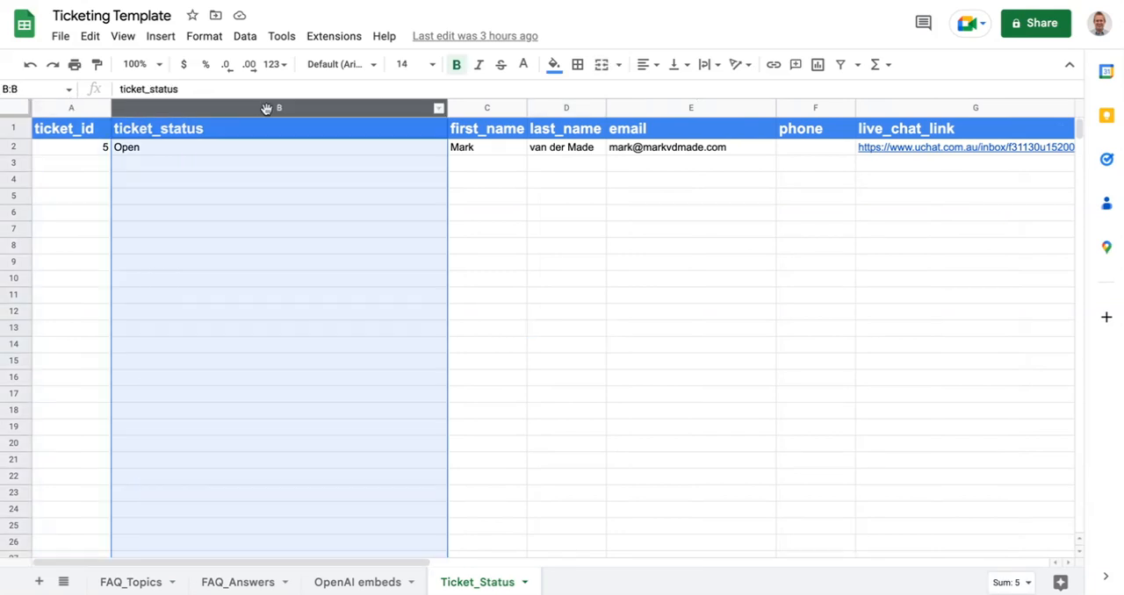
{"action": "double_click", "coordinate": [447, 106]}
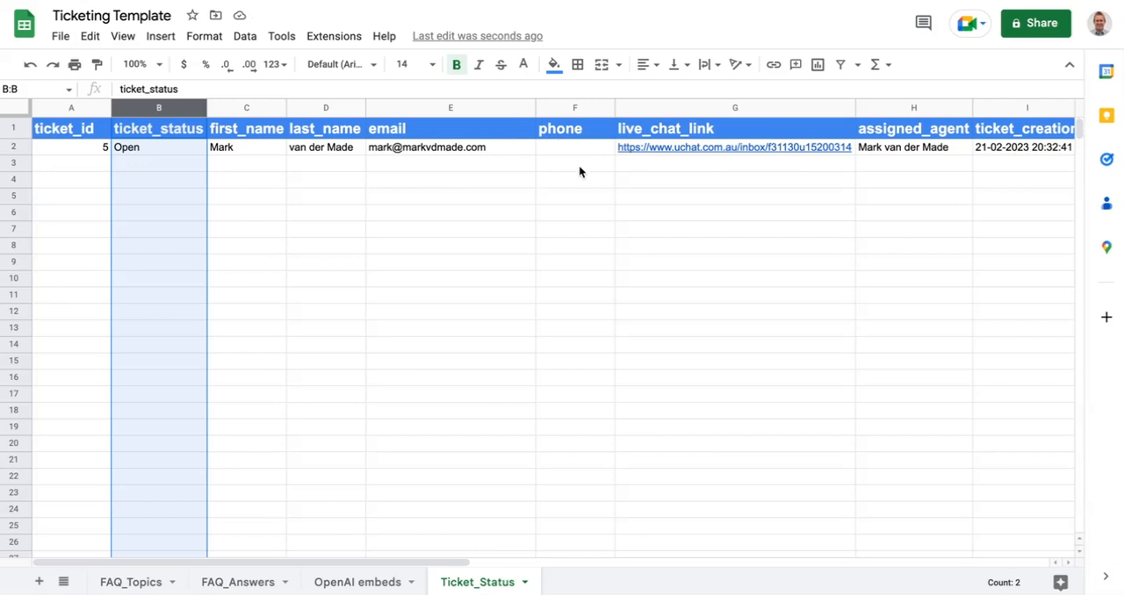
- Check the assigned_agent and ticket_creation columns of the Ticket_Status sheet
{"action": "left_click_drag", "start_coordinate": [412, 562], "coordinate": [603, 546]}
{"action": "left_click", "coordinate": [589, 111]}
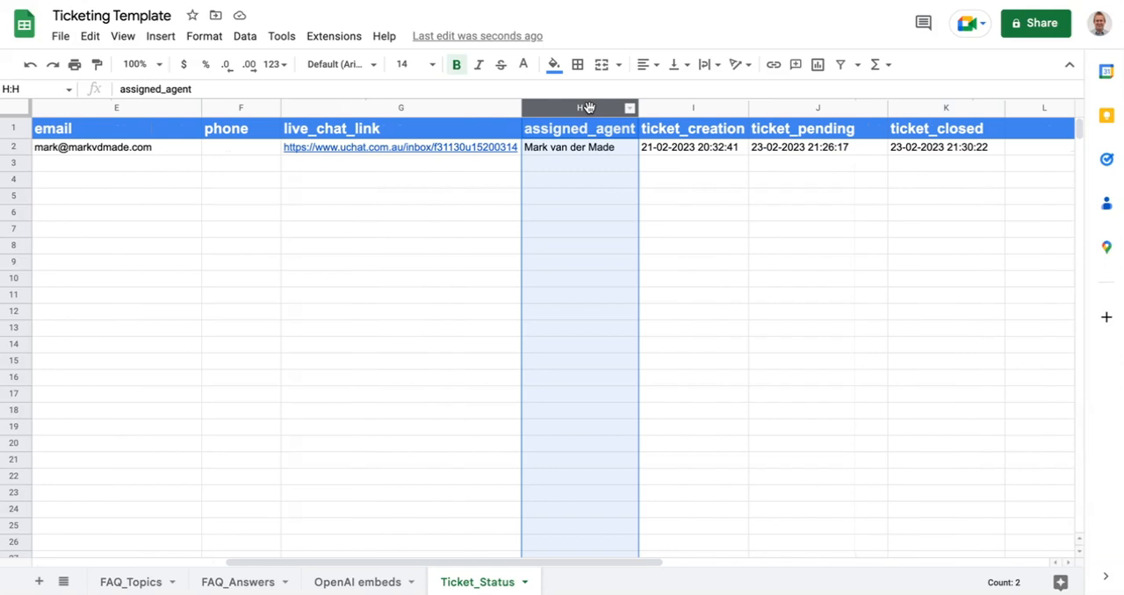
{"action": "left_click", "coordinate": [681, 111]}
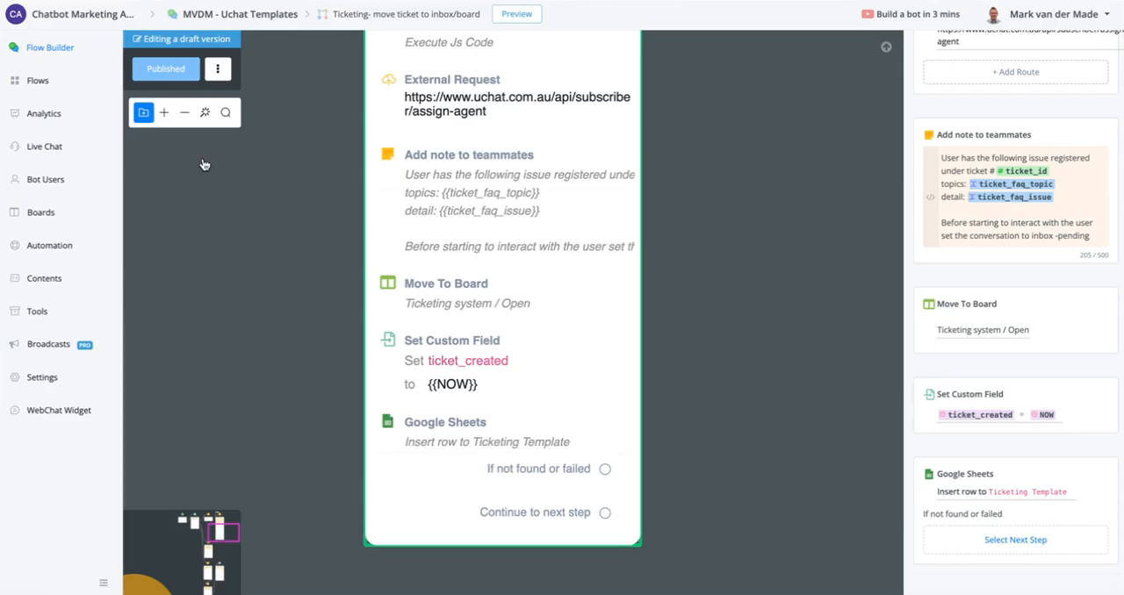
- Return to the flow builder and follow the pending status branch to review the "Move ticket to Board -> Pending" node
{"action": "scroll", "coordinate": [703, 323], "scroll_direction": "down", "scroll_amount": 5}
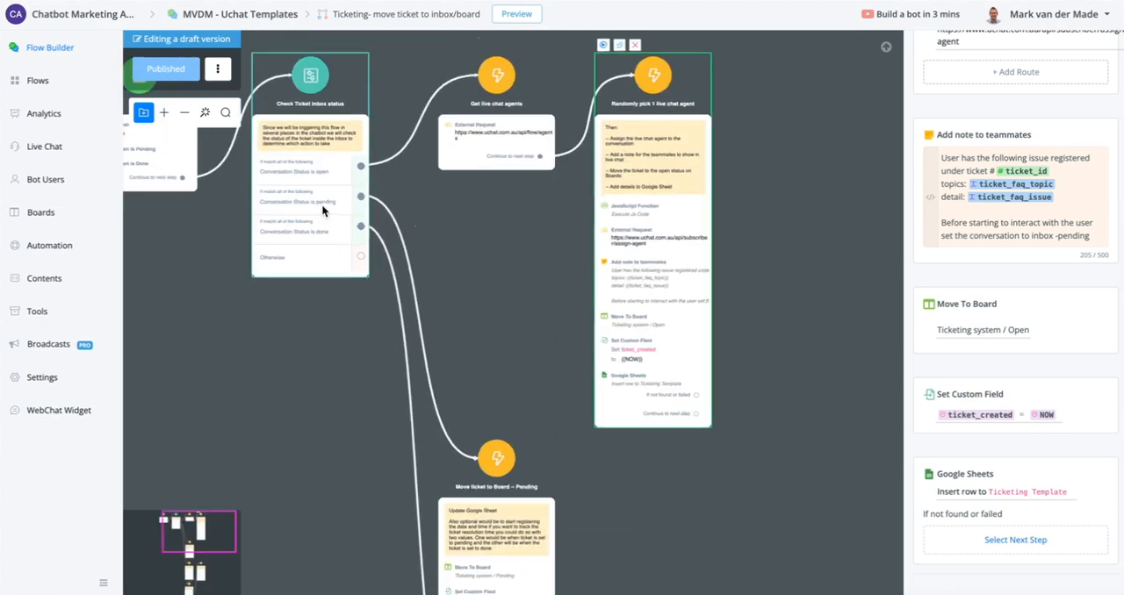
{"action": "scroll", "coordinate": [322, 207], "scroll_direction": "up", "scroll_amount": 5}
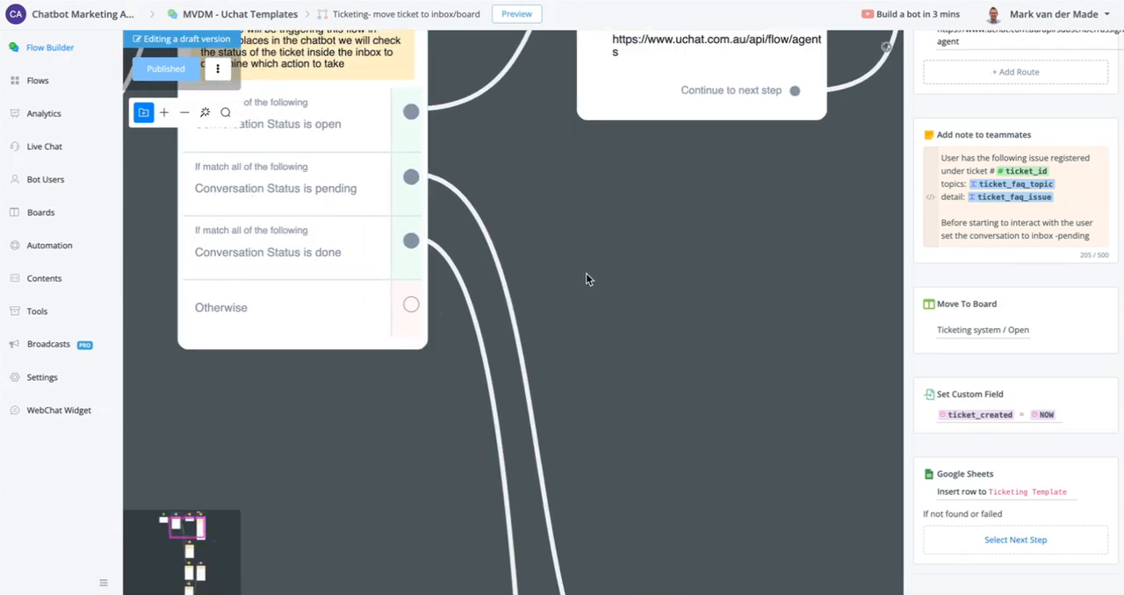
{"action": "left_click_drag", "start_coordinate": [665, 415], "coordinate": [459, 11]}
{"action": "left_click_drag", "start_coordinate": [753, 376], "coordinate": [713, 152]}
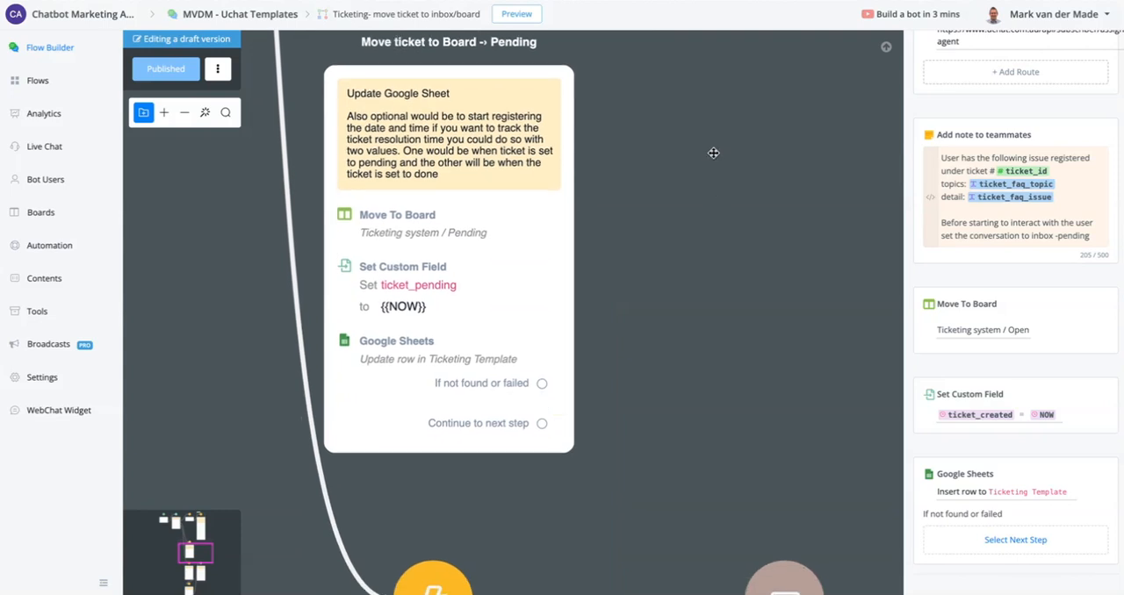
{"action": "left_click_drag", "start_coordinate": [700, 277], "coordinate": [818, 323]}
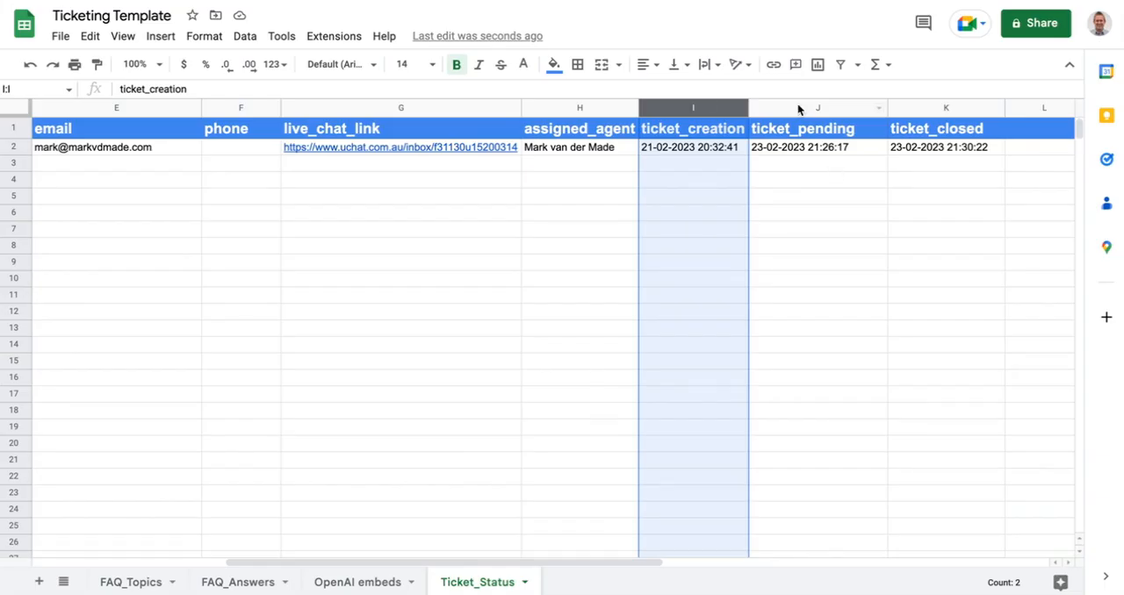
- In the Google Sheet, check the ticket_pending column and set ticket_status in row 2 to Pending
{"action": "left_click", "coordinate": [797, 104]}
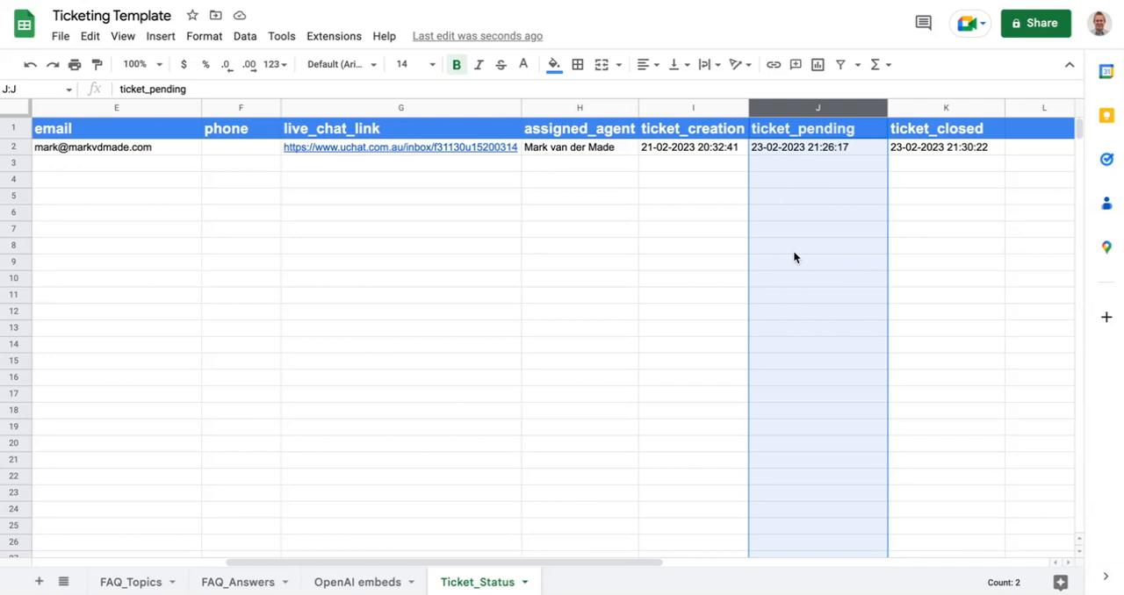
{"action": "left_click", "coordinate": [795, 146]}
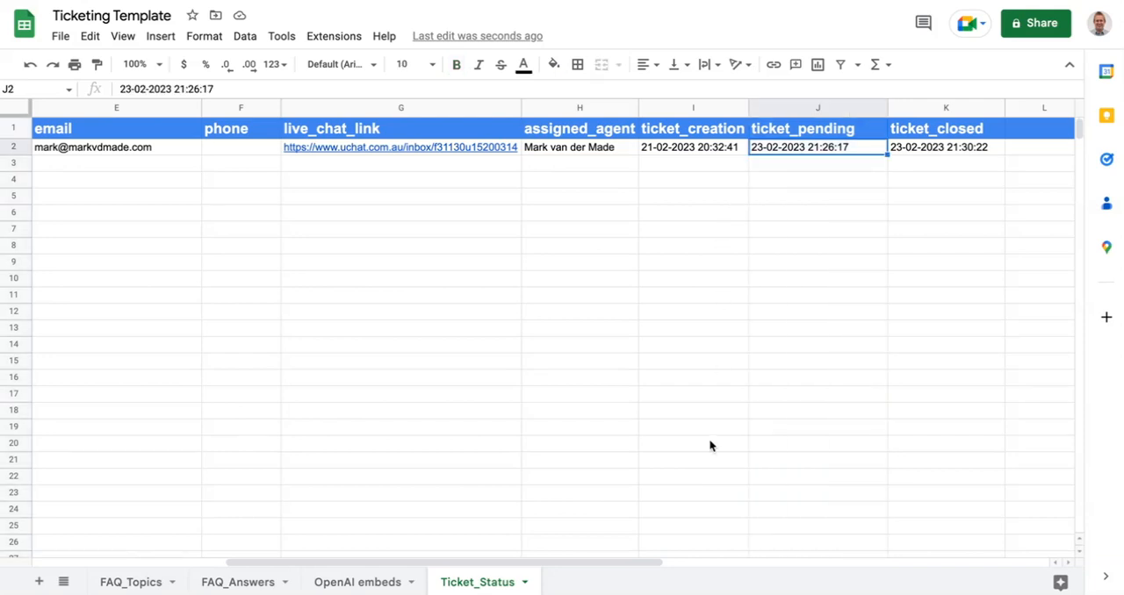
{"action": "left_click_drag", "start_coordinate": [572, 562], "coordinate": [276, 545]}
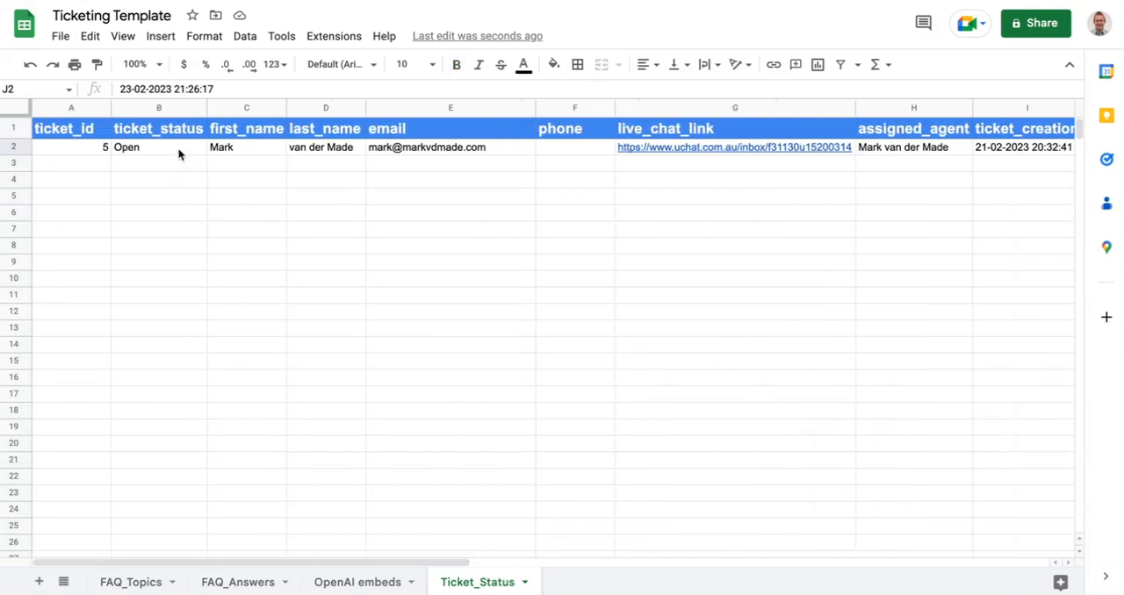
{"action": "left_click", "coordinate": [142, 147]}
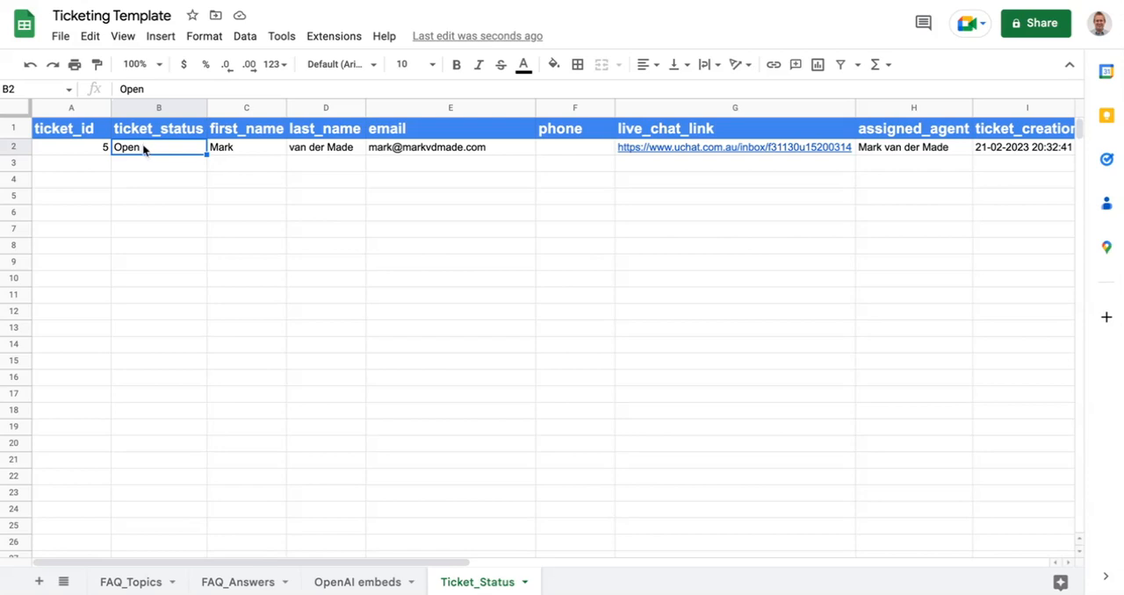
{"action": "type", "text": "Pending"}
{"action": "key", "text": "Return"}
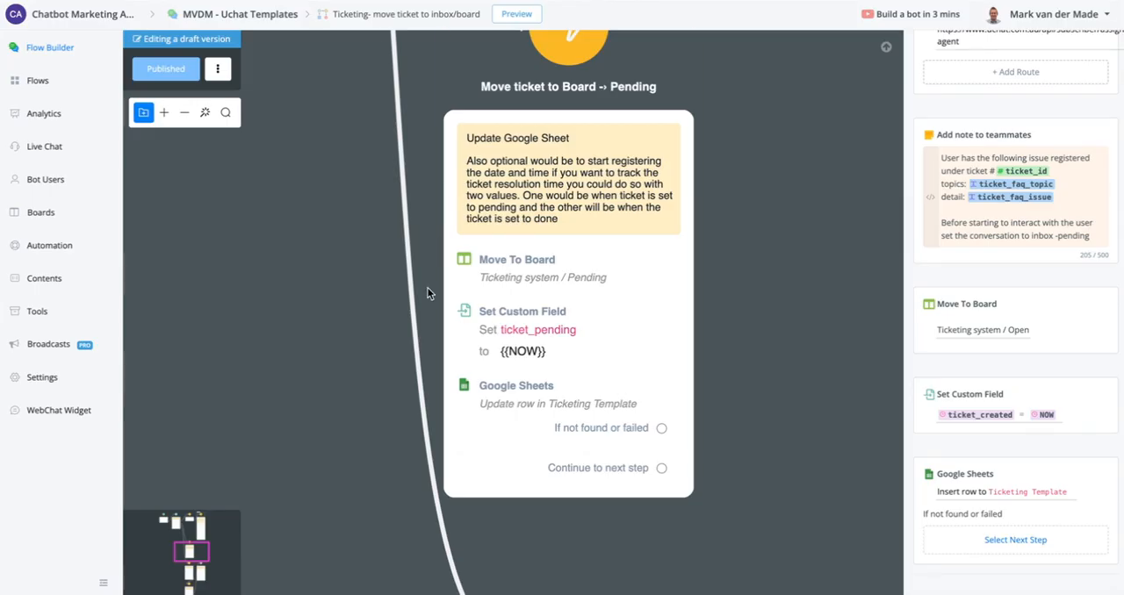
- Back in the flow builder, follow the done status branch and review the actions of the "Move ticket to Board -> Done" node
{"action": "scroll", "coordinate": [371, 278], "scroll_direction": "down", "scroll_amount": 3}
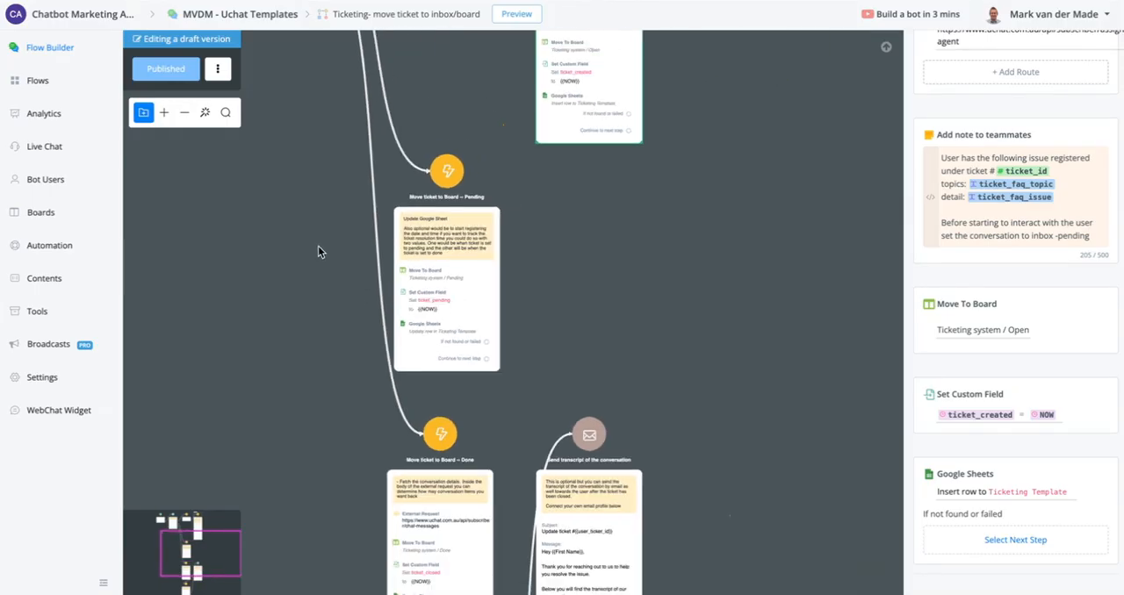
{"action": "left_click_drag", "start_coordinate": [319, 251], "coordinate": [509, 416]}
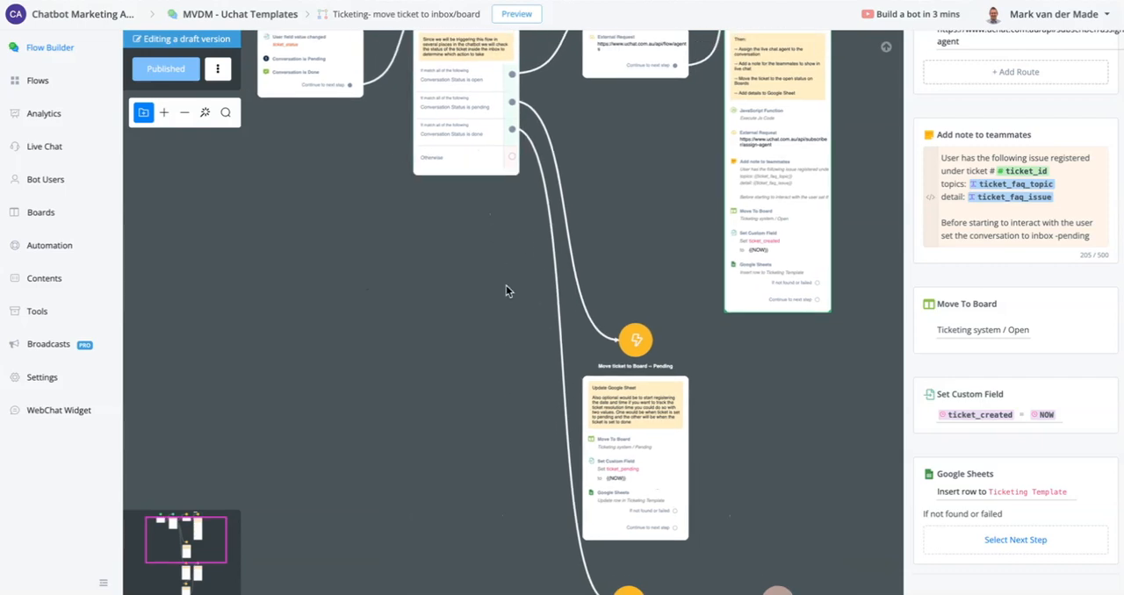
{"action": "left_click_drag", "start_coordinate": [535, 518], "coordinate": [408, 131]}
{"action": "scroll", "coordinate": [514, 261], "scroll_direction": "up", "scroll_amount": 1}
{"action": "scroll", "coordinate": [513, 262], "scroll_direction": "up", "scroll_amount": 3}
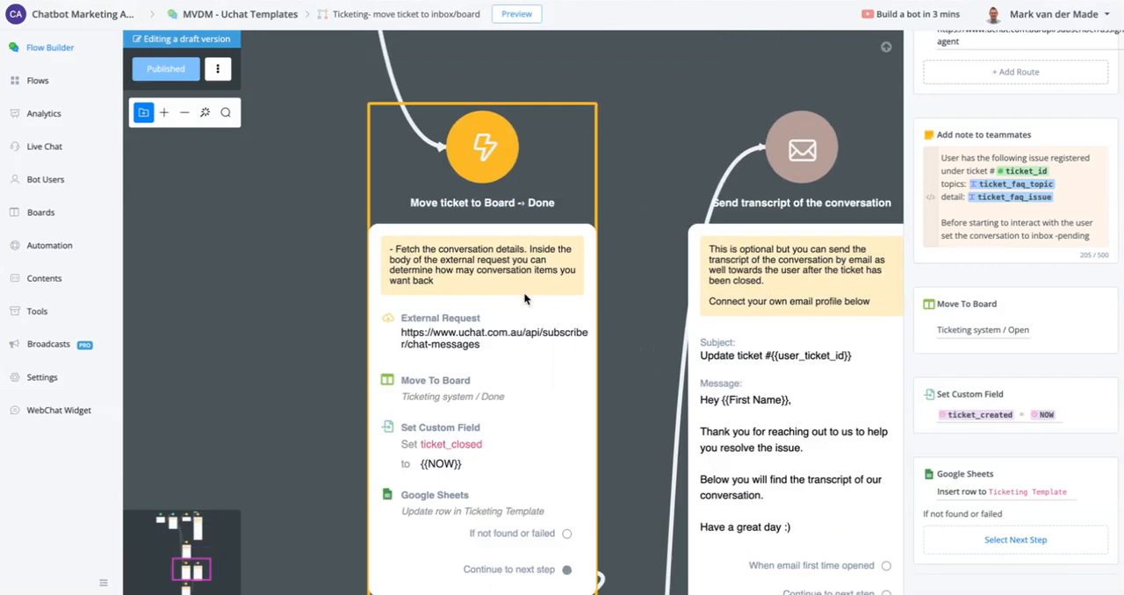
{"action": "left_click_drag", "start_coordinate": [275, 362], "coordinate": [372, 186]}
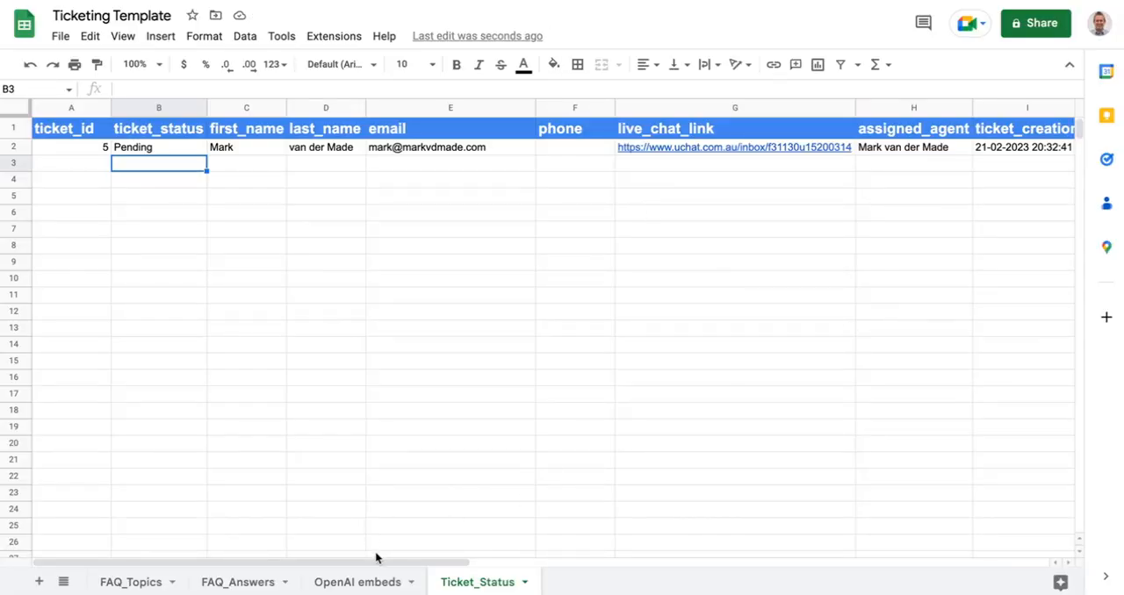
- Check the ticket_closed column of the Ticket_Status sheet in Google Sheets
{"action": "left_click_drag", "start_coordinate": [375, 559], "coordinate": [624, 539]}
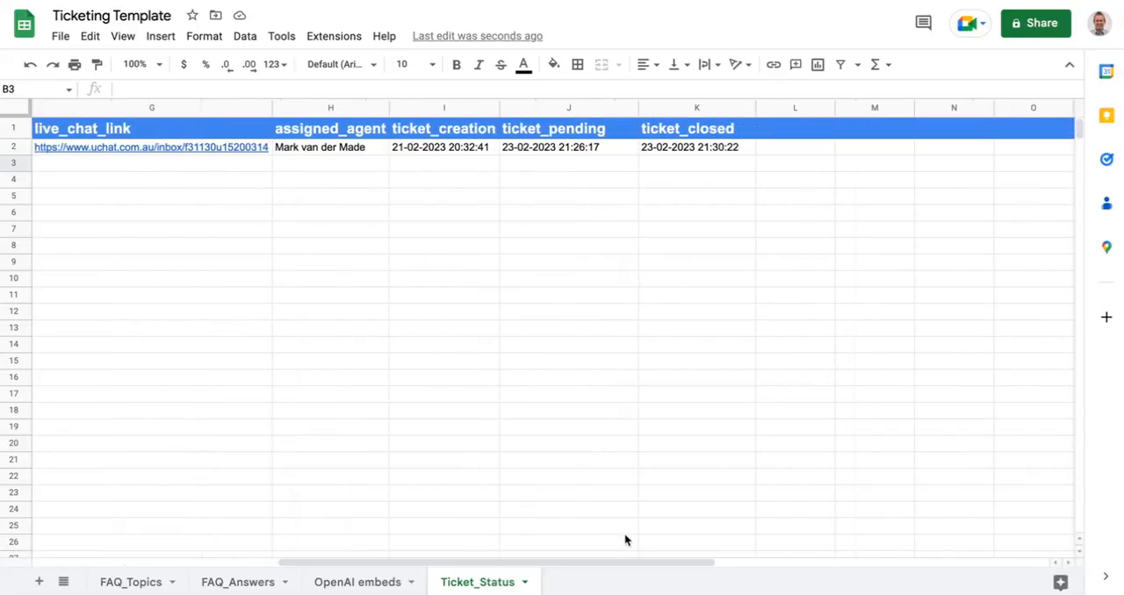
{"action": "left_click", "coordinate": [677, 108]}
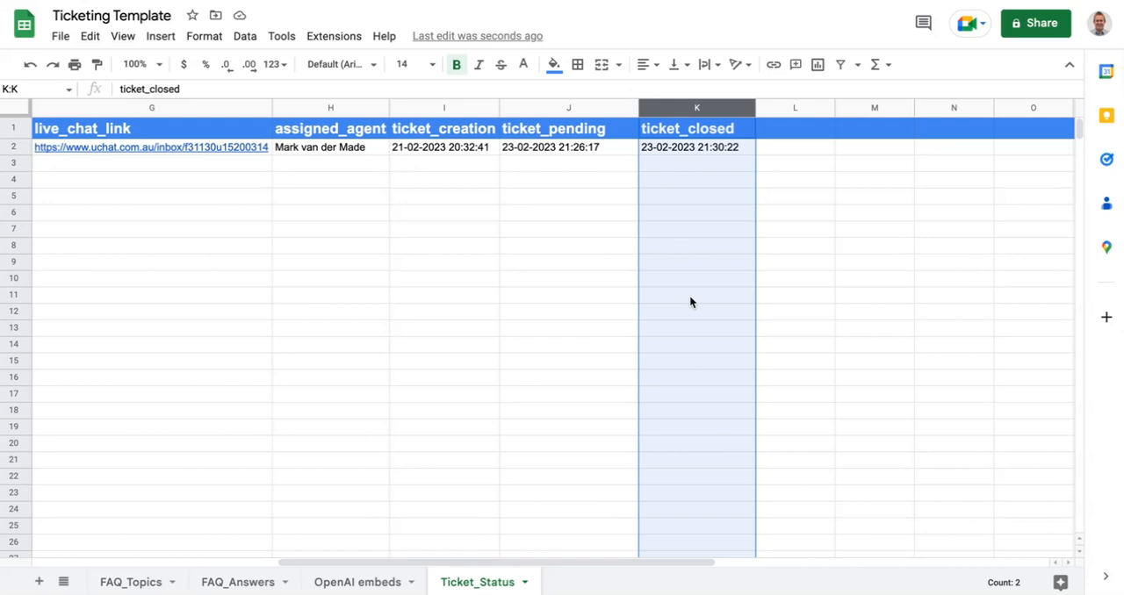
{"action": "left_click", "coordinate": [399, 231]}
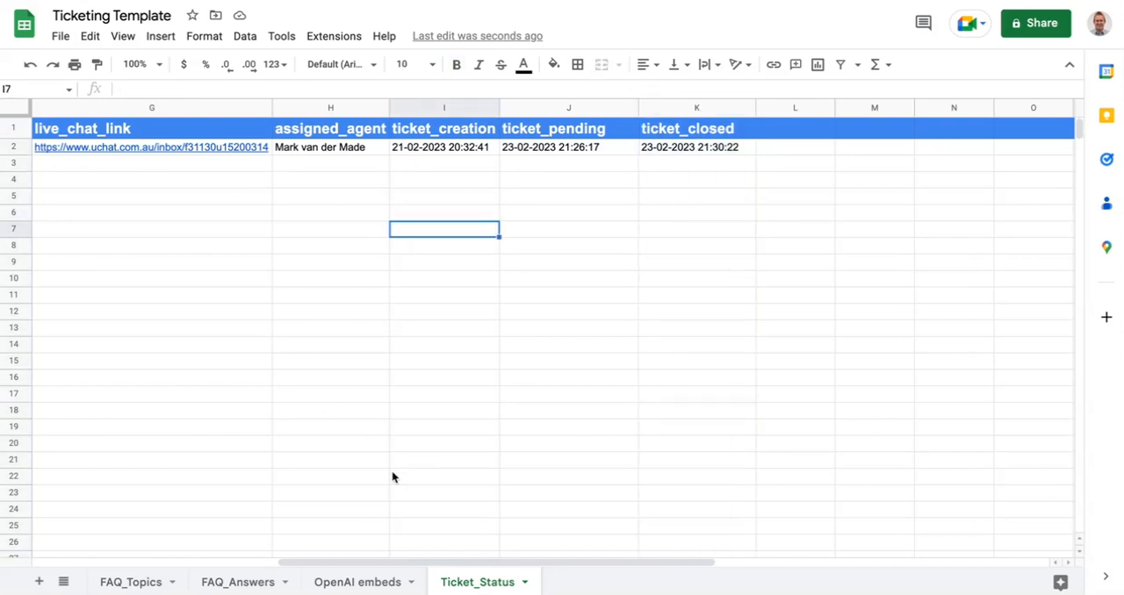
- Examine the ticket_creation, ticket_pending and ticket_closed columns of the Ticket_Status sheet
{"action": "left_click_drag", "start_coordinate": [461, 562], "coordinate": [480, 550]}
{"action": "left_click", "coordinate": [434, 107]}
{"action": "left_click", "coordinate": [552, 109]}
{"action": "left_click", "coordinate": [690, 109]}
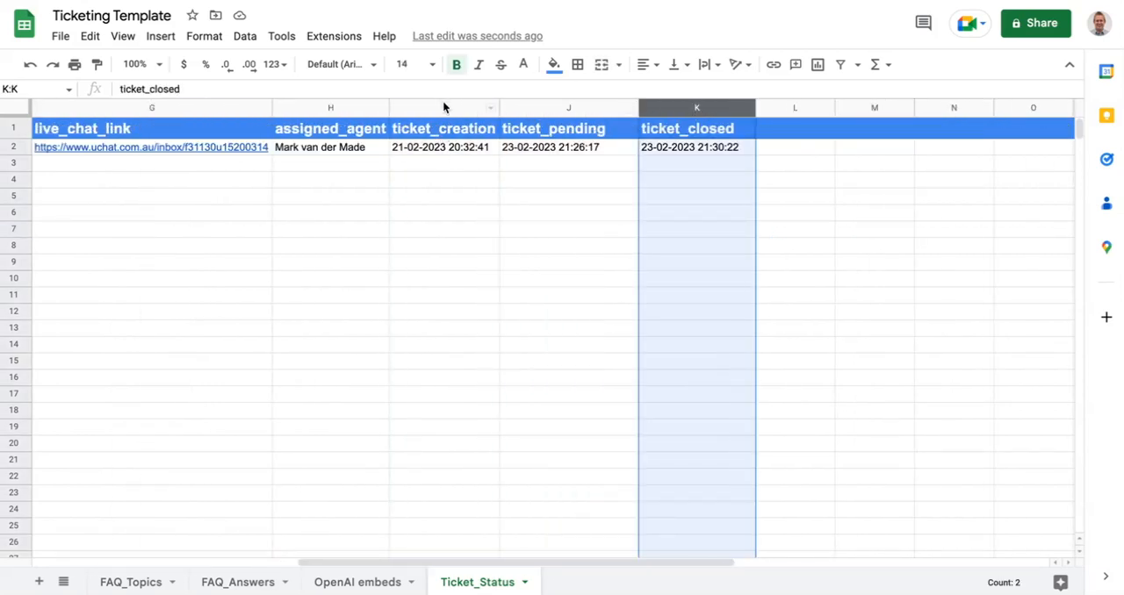
{"action": "left_click", "coordinate": [443, 106]}
{"action": "left_click", "coordinate": [565, 106]}
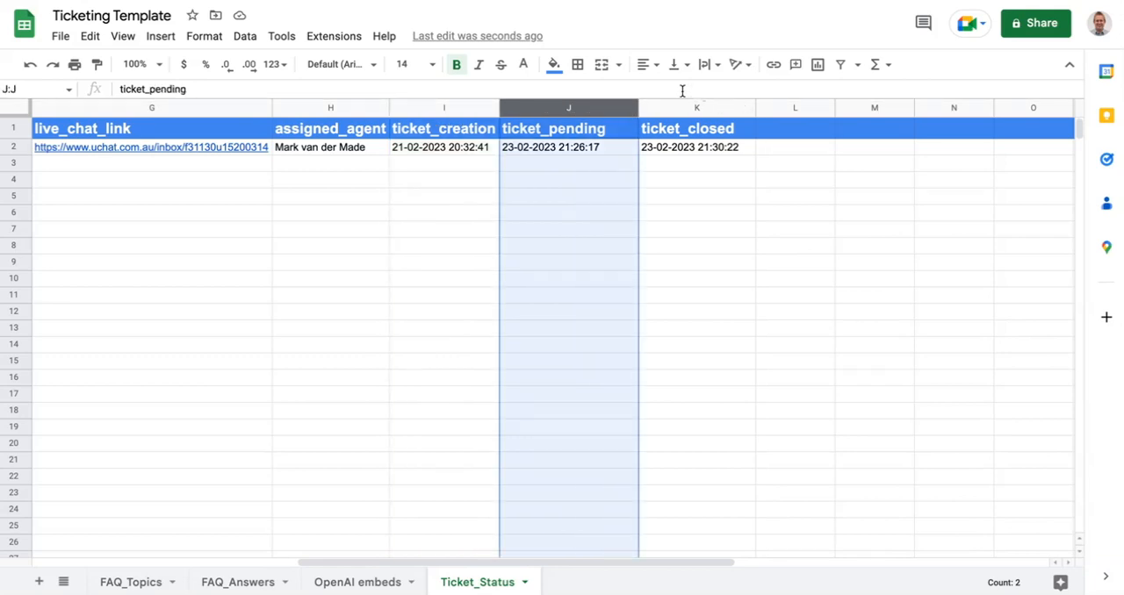
{"action": "left_click", "coordinate": [676, 103]}
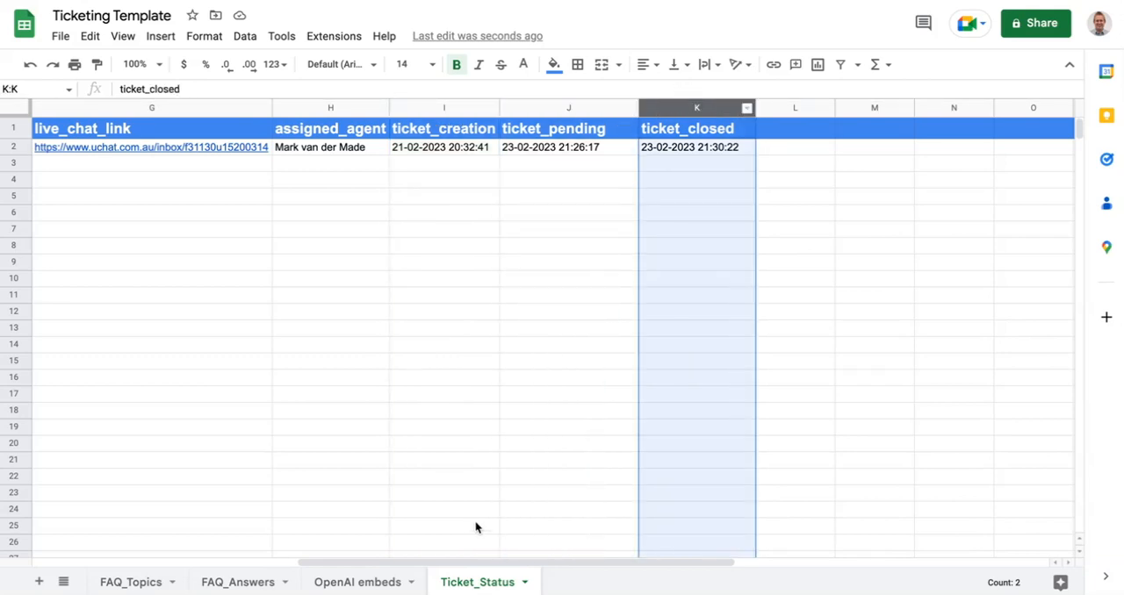
{"action": "left_click_drag", "start_coordinate": [484, 563], "coordinate": [106, 549]}
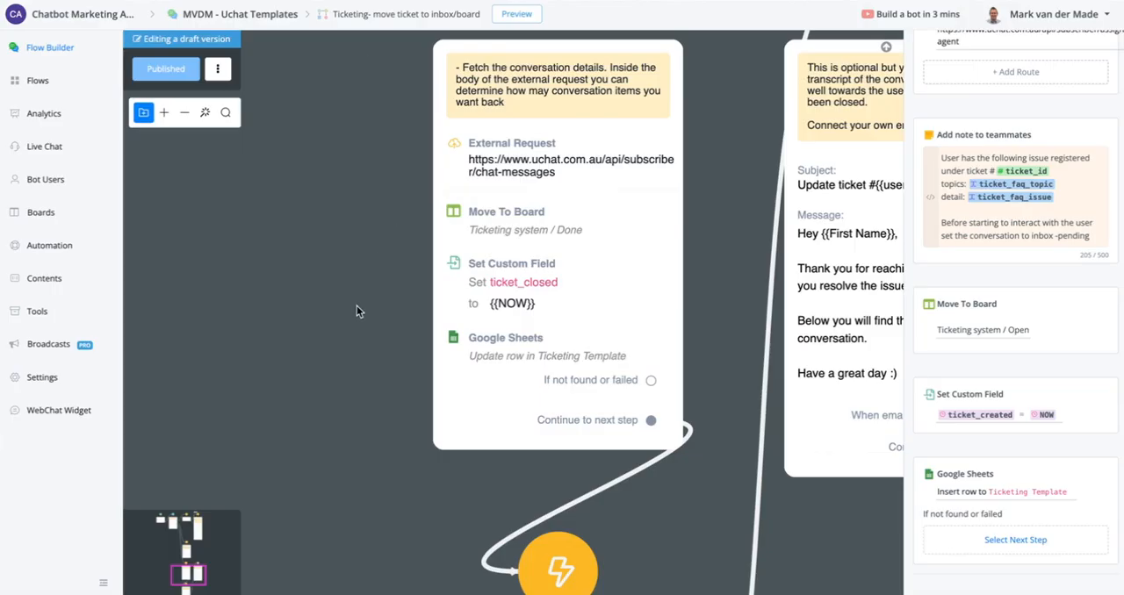
- Switch to the UChat flow builder and review the External Request headers and body in the "Move ticket to Board -> Done" node
{"action": "left_click_drag", "start_coordinate": [360, 470], "coordinate": [342, 4]}
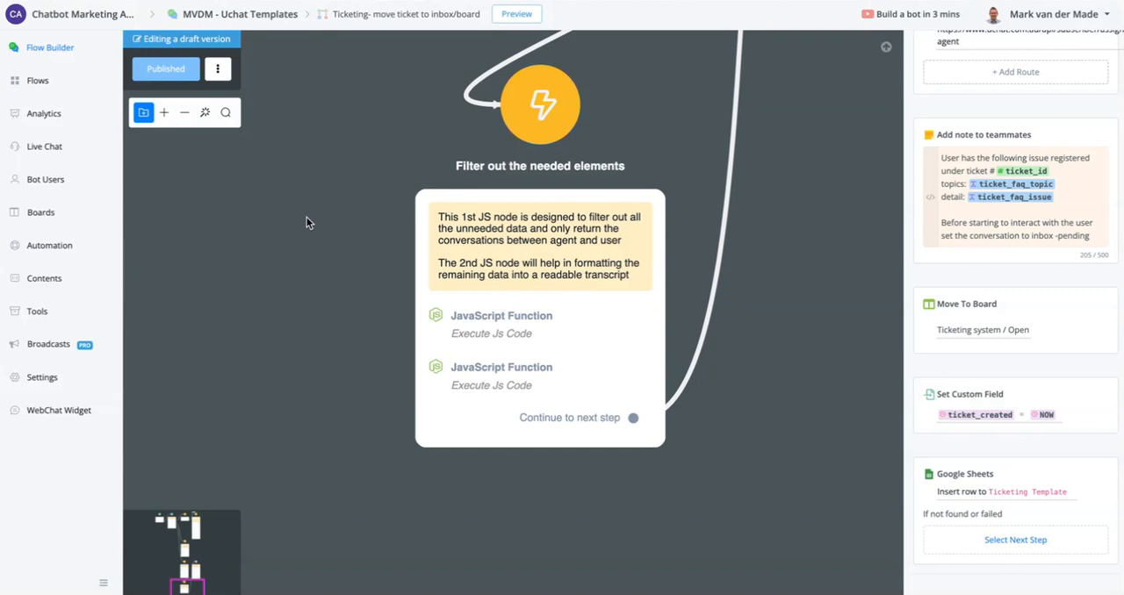
{"action": "left_click_drag", "start_coordinate": [342, 146], "coordinate": [361, 524]}
{"action": "left_click_drag", "start_coordinate": [353, 268], "coordinate": [353, 410]}
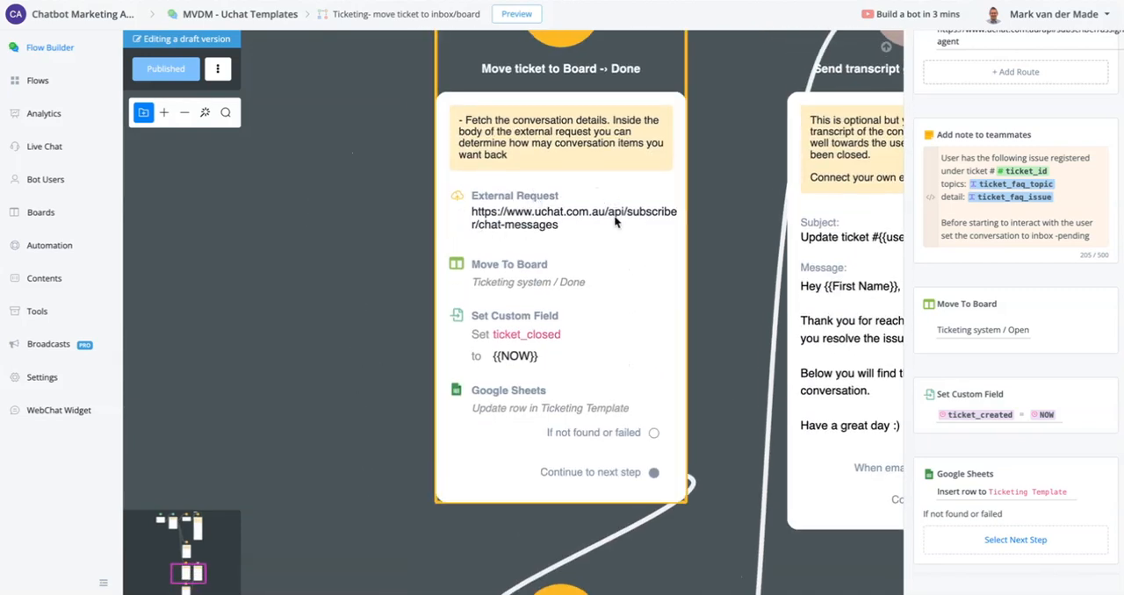
{"action": "left_click", "coordinate": [529, 226]}
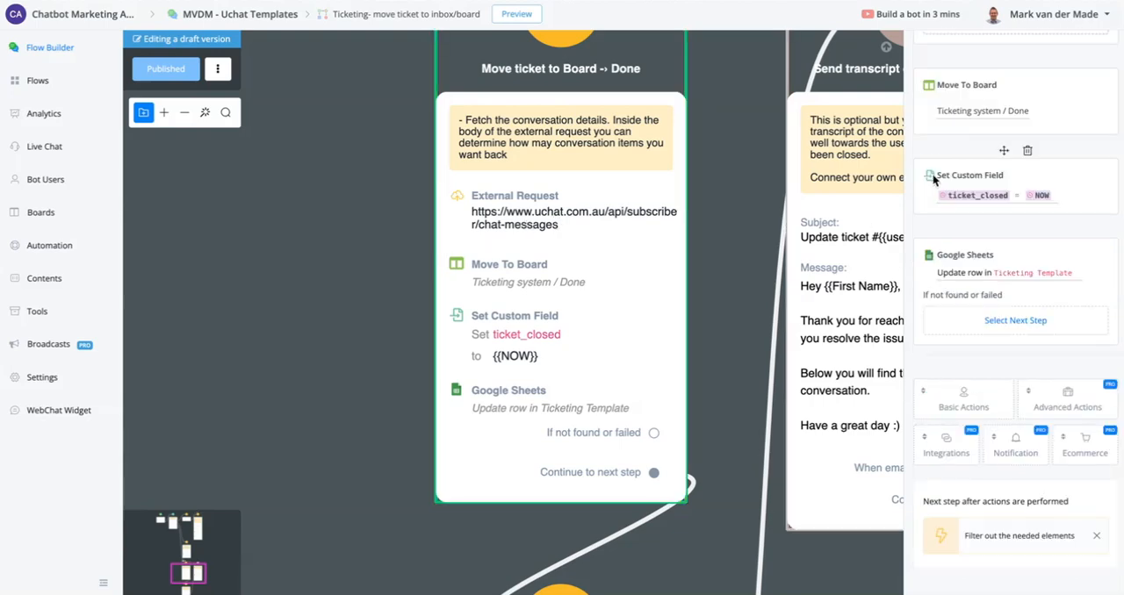
{"action": "scroll", "coordinate": [977, 176], "scroll_direction": "up", "scroll_amount": 3}
{"action": "left_click", "coordinate": [992, 134]}
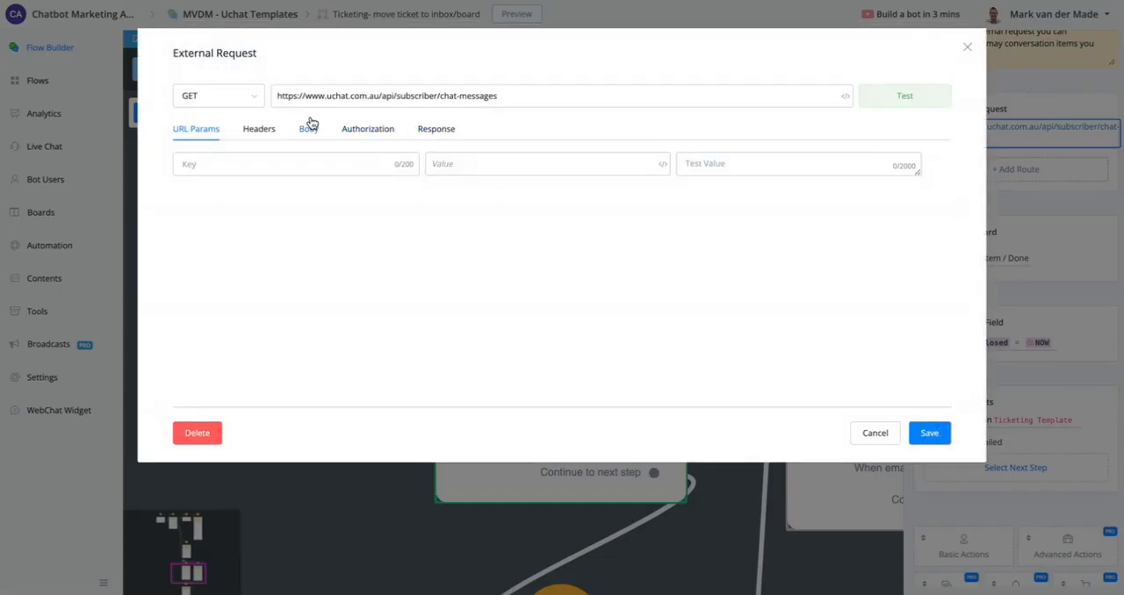
{"action": "left_click", "coordinate": [314, 131]}
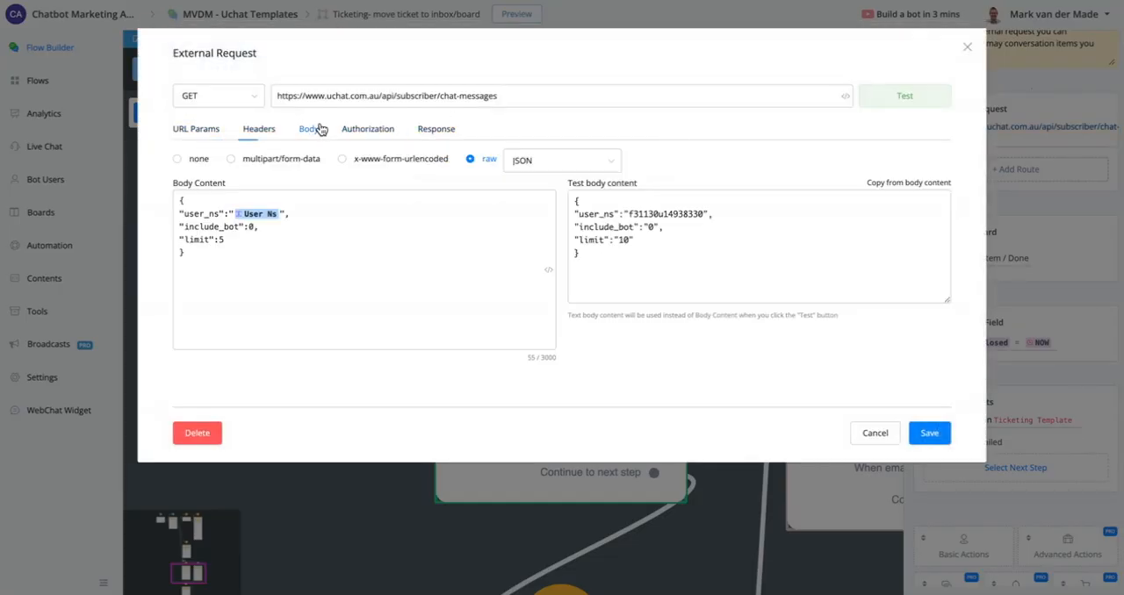
{"action": "left_click", "coordinate": [259, 136]}
{"action": "left_click", "coordinate": [306, 132]}
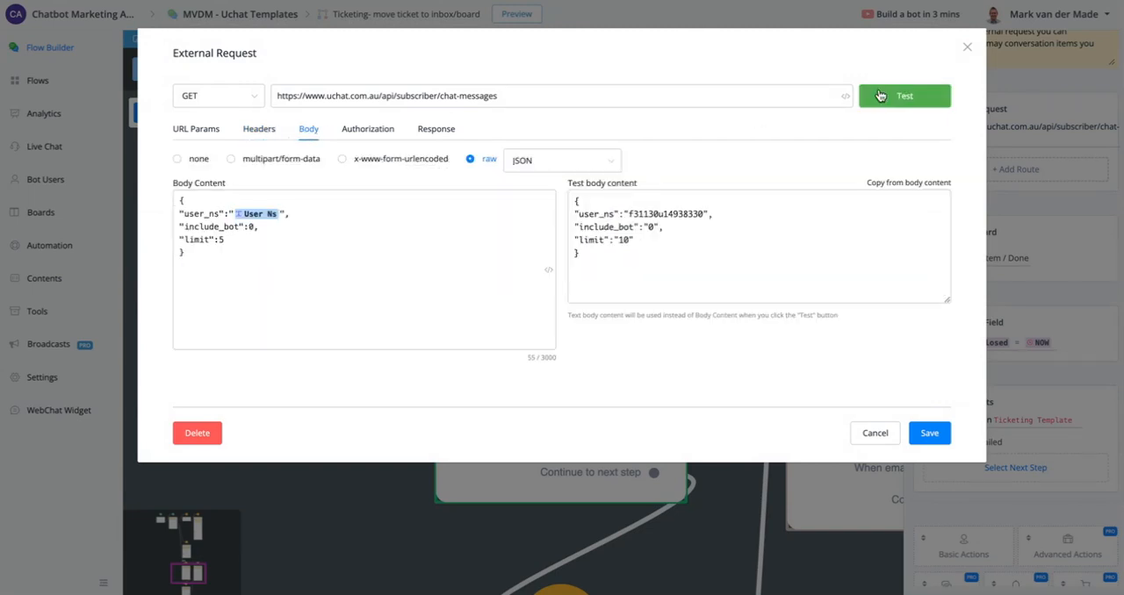
- Test the chat-messages external request, check its response mapping to ticket_conversation_unformatted, and save the request
{"action": "left_click", "coordinate": [880, 95]}
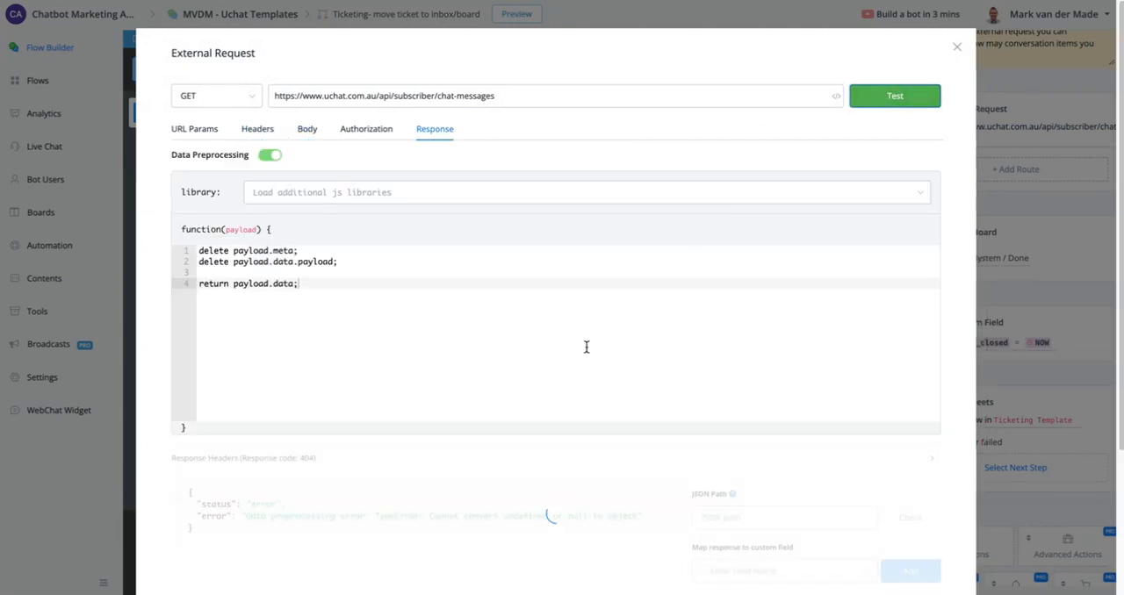
{"action": "scroll", "coordinate": [582, 354], "scroll_direction": "down", "scroll_amount": 2}
{"action": "scroll", "coordinate": [931, 554], "scroll_direction": "down", "scroll_amount": 1}
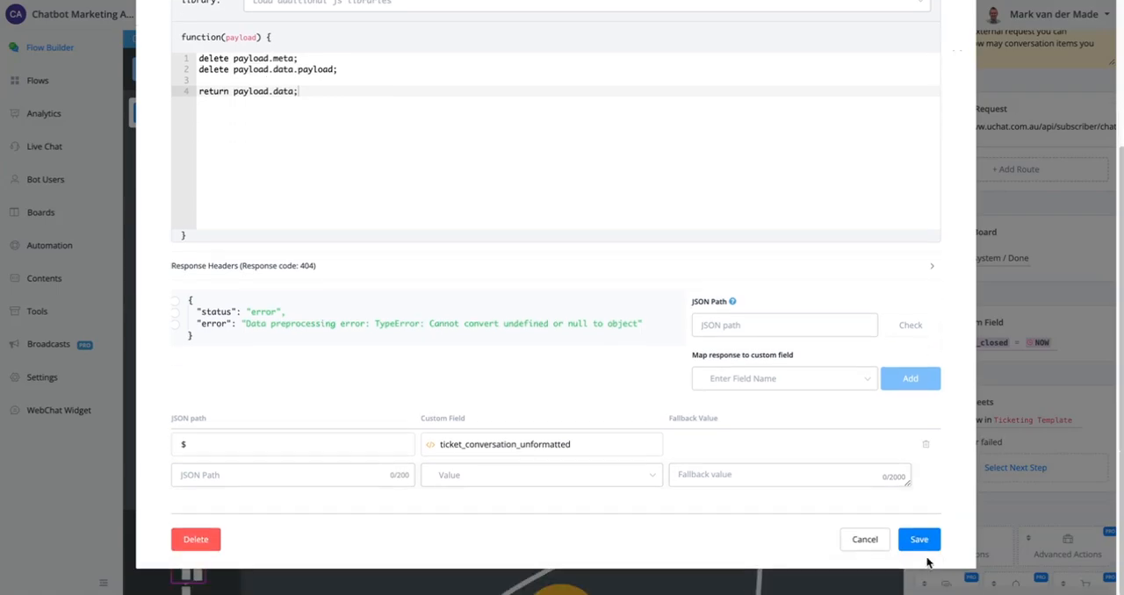
{"action": "left_click", "coordinate": [918, 539]}
- Open the bot user's profile and copy the User Ns value
{"action": "left_click", "coordinate": [44, 179]}
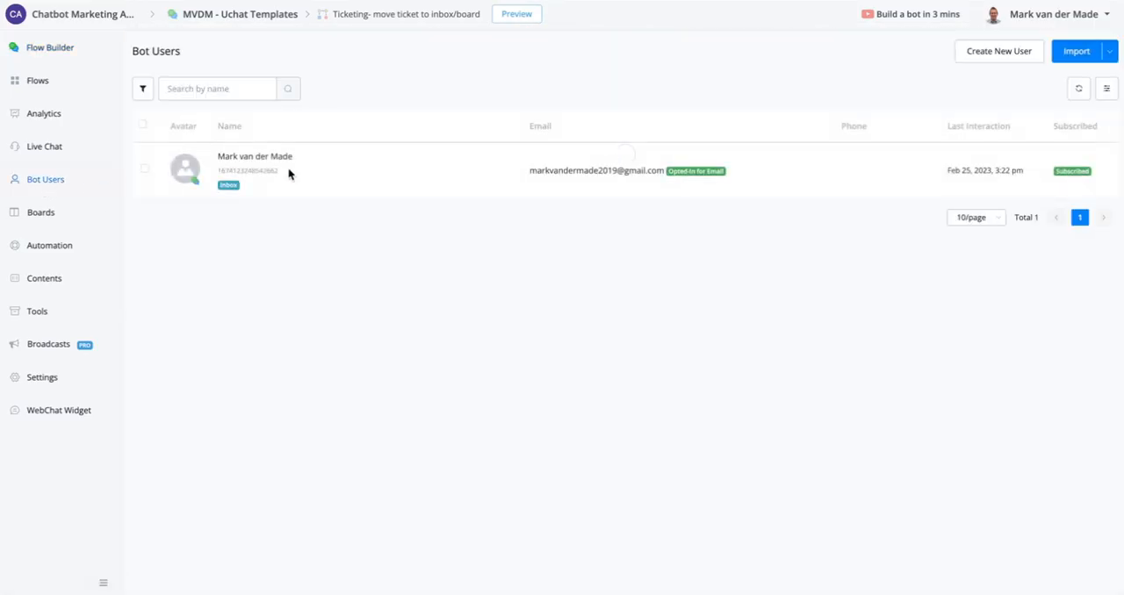
{"action": "left_click", "coordinate": [376, 172]}
{"action": "left_click", "coordinate": [382, 170]}
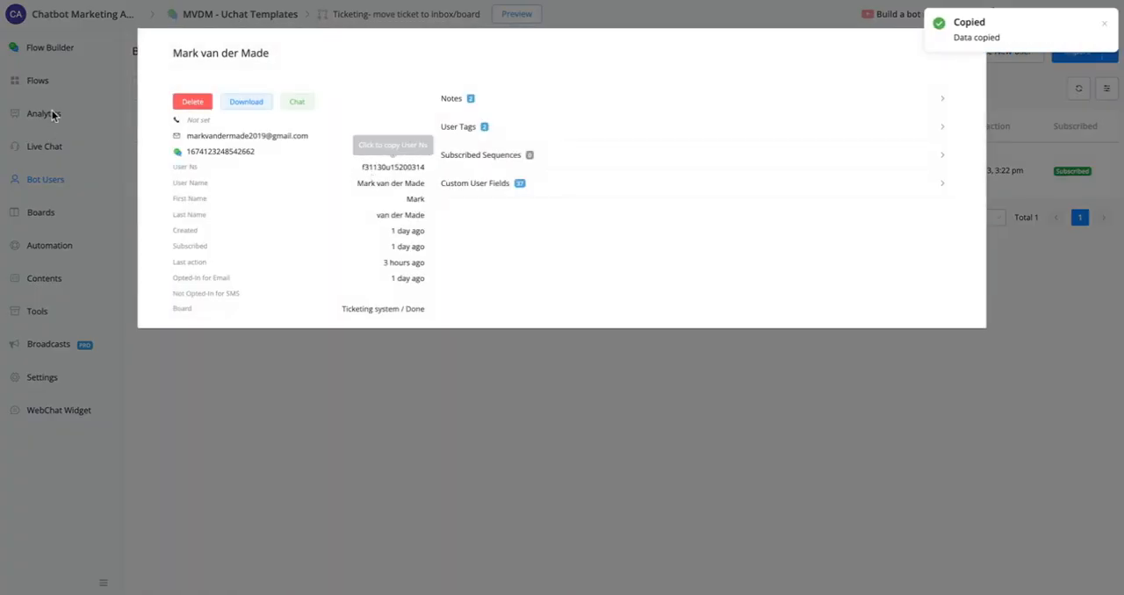
- Reopen the "Ticketing- move ticket to inbox/board" sub flow from the Flows DONE folder
{"action": "left_click", "coordinate": [41, 77]}
{"action": "left_click", "coordinate": [41, 79]}
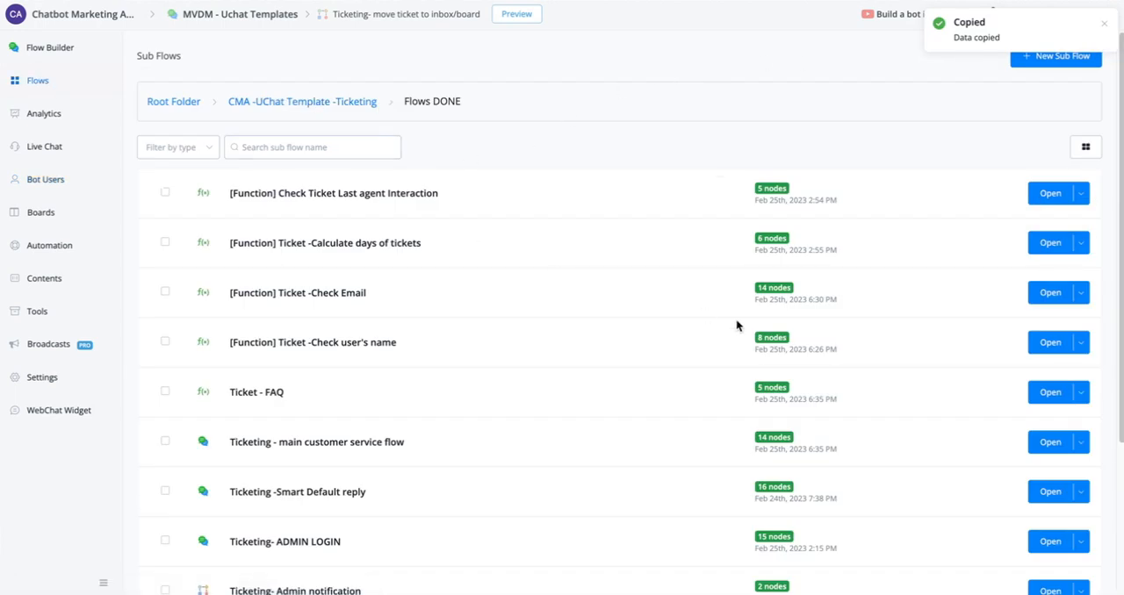
{"action": "scroll", "coordinate": [807, 357], "scroll_direction": "down", "scroll_amount": 3}
{"action": "left_click", "coordinate": [1051, 481]}
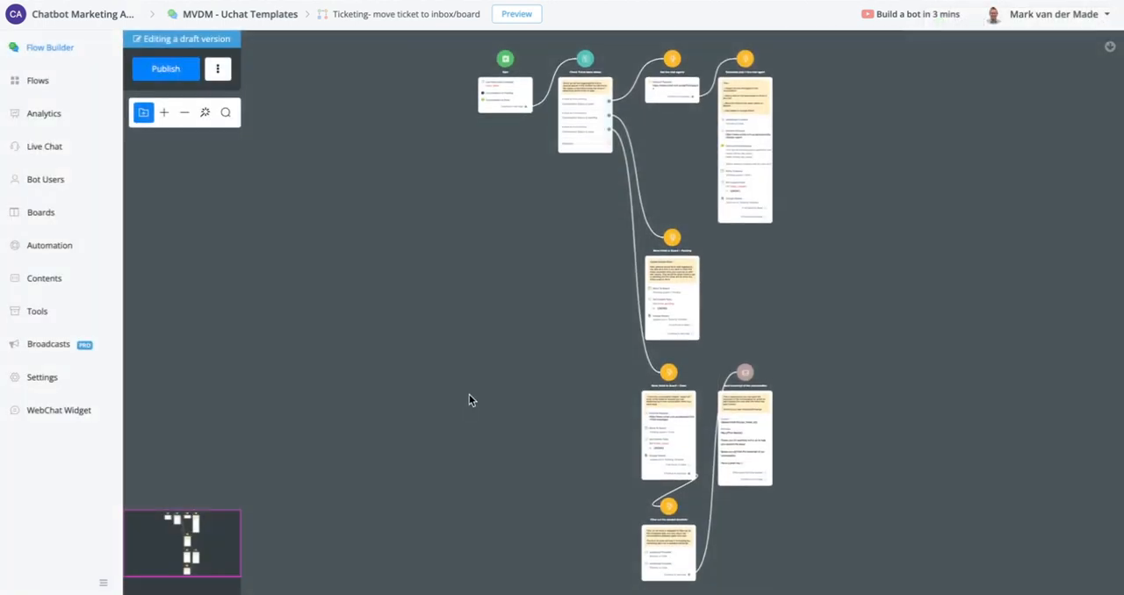
{"action": "left_click", "coordinate": [669, 266]}
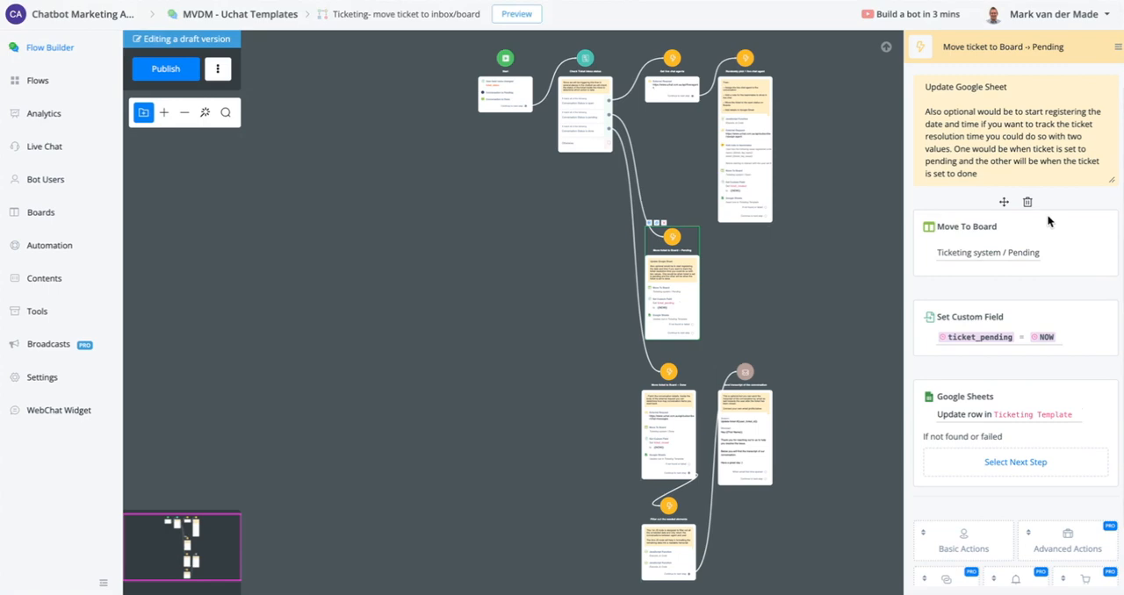
- In the Done node's External Request, replace the test body's user_ns with the copied User Ns
{"action": "left_click", "coordinate": [668, 418]}
{"action": "left_click", "coordinate": [964, 200]}
{"action": "left_click", "coordinate": [311, 132]}
{"action": "double_click", "coordinate": [647, 209]}
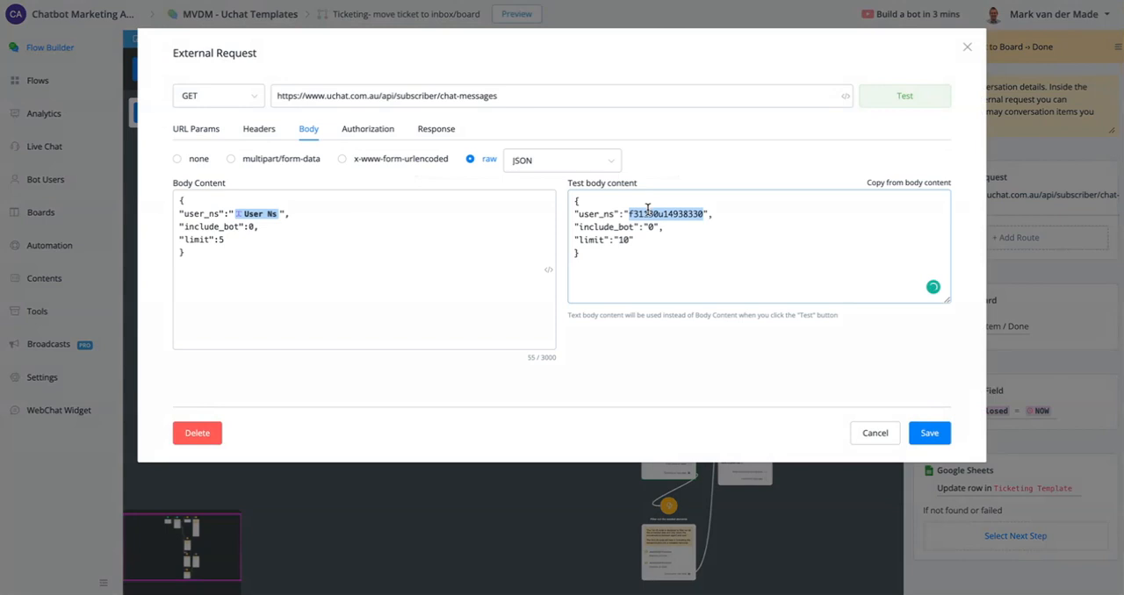
{"action": "left_click", "coordinate": [647, 209]}
- Test the external request and examine the returned chat messages and the data preprocessing code
{"action": "left_click", "coordinate": [897, 101]}
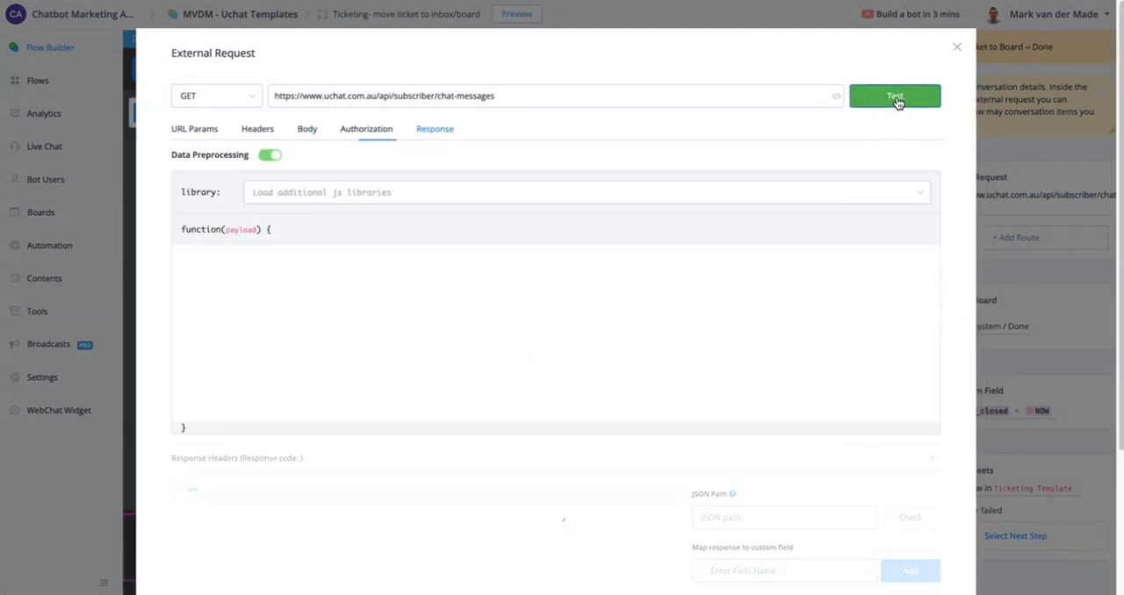
{"action": "scroll", "coordinate": [574, 353], "scroll_direction": "down", "scroll_amount": 3}
{"action": "scroll", "coordinate": [340, 304], "scroll_direction": "down", "scroll_amount": 8}
{"action": "scroll", "coordinate": [340, 298], "scroll_direction": "down", "scroll_amount": 8}
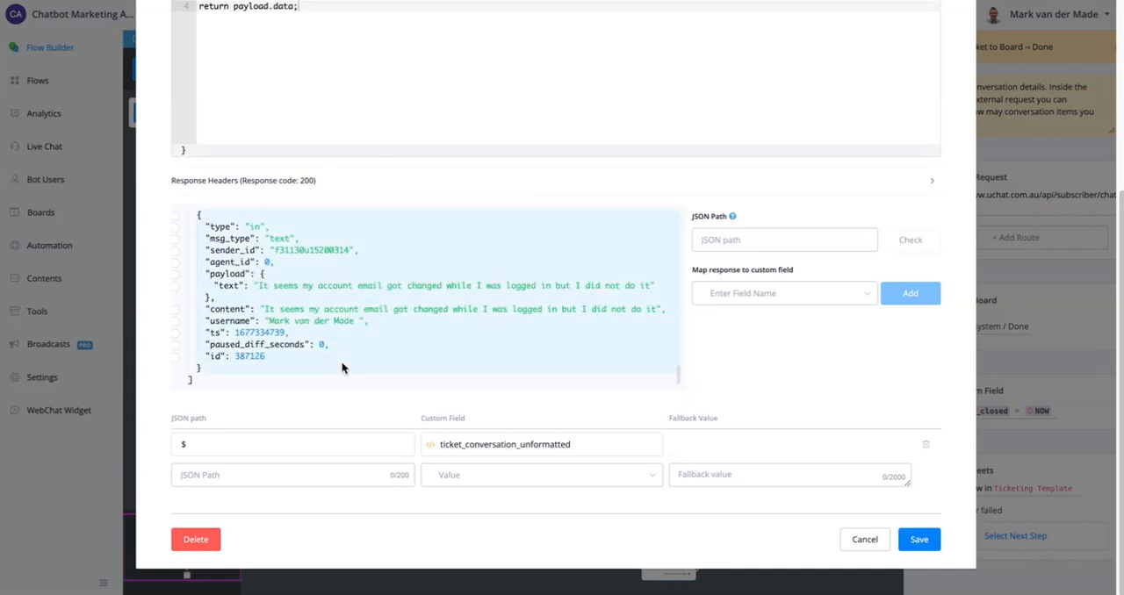
{"action": "scroll", "coordinate": [342, 351], "scroll_direction": "up", "scroll_amount": 15}
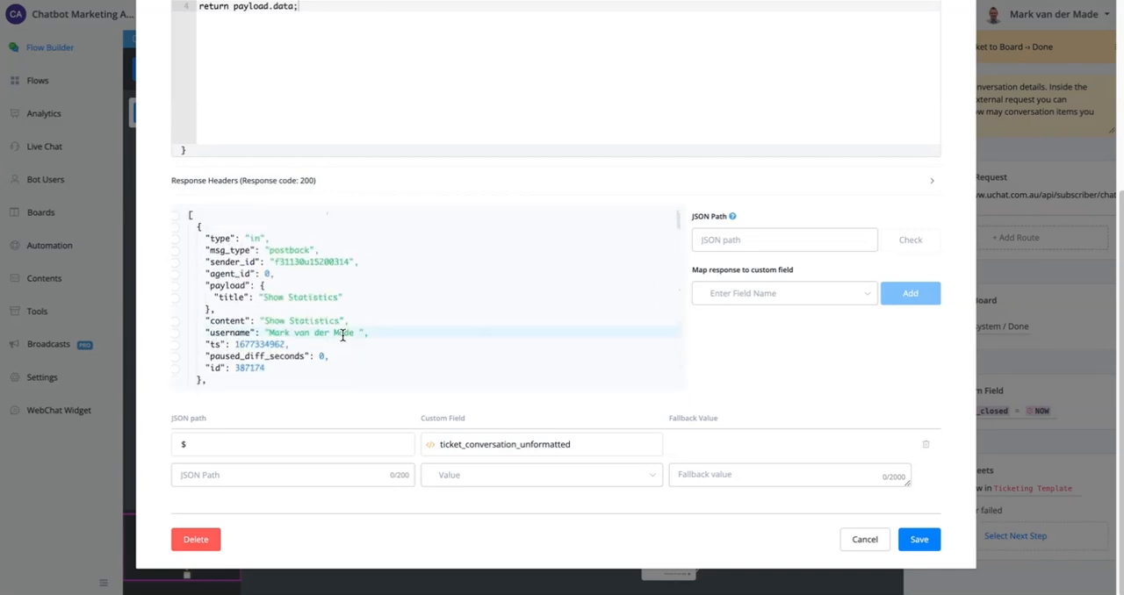
{"action": "scroll", "coordinate": [389, 234], "scroll_direction": "up", "scroll_amount": 3}
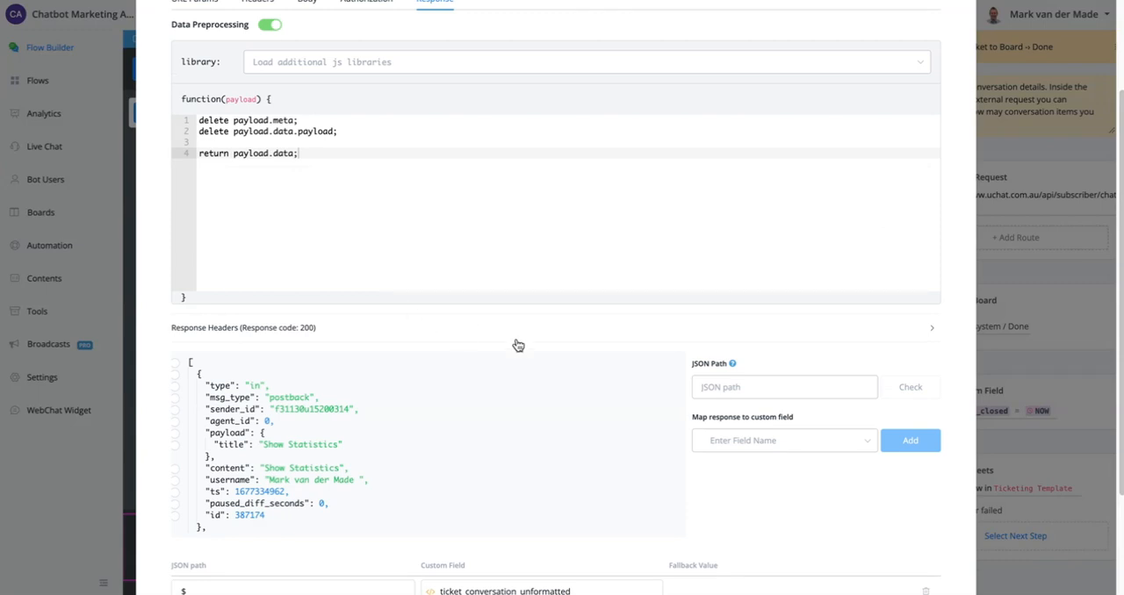
{"action": "scroll", "coordinate": [527, 341], "scroll_direction": "up", "scroll_amount": 3}
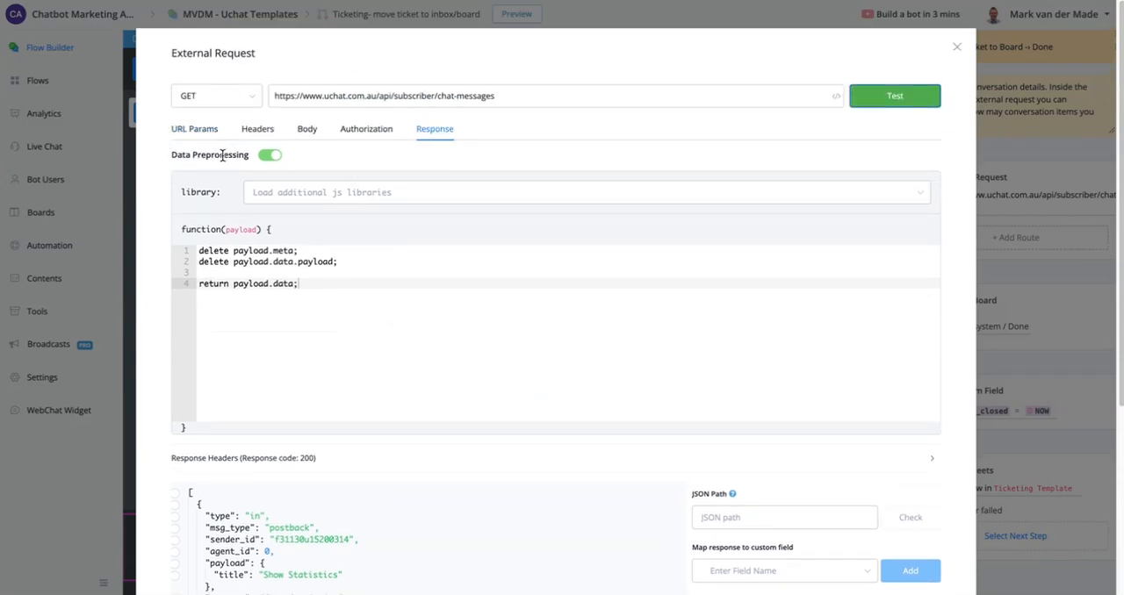
- Set the limit in the request's Body Content to 10 and save the External Request
{"action": "left_click", "coordinate": [306, 129]}
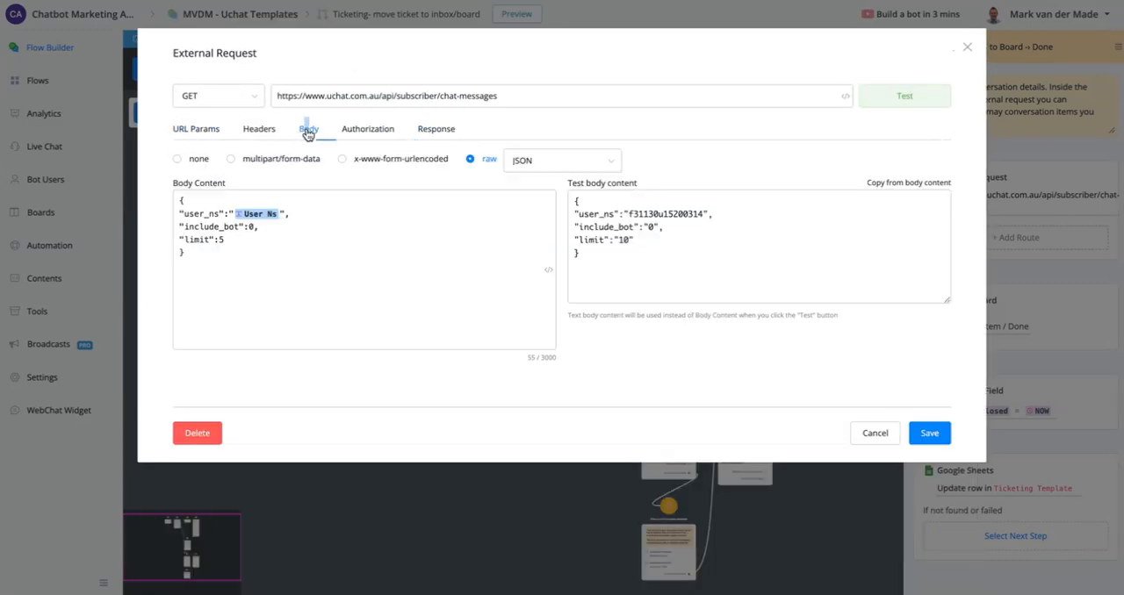
{"action": "double_click", "coordinate": [224, 241]}
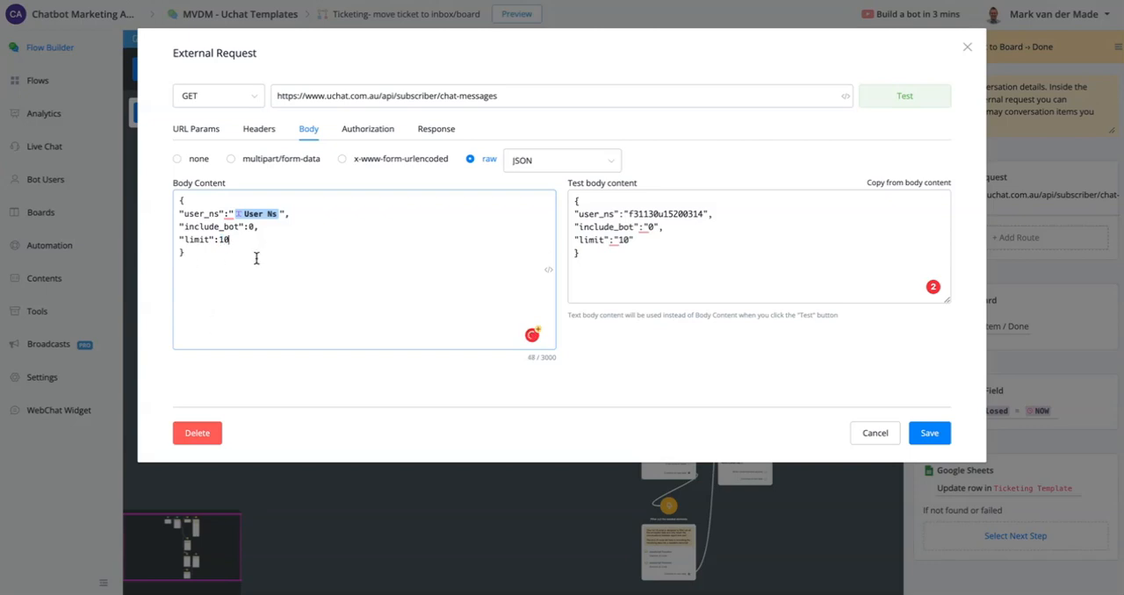
{"action": "left_click", "coordinate": [606, 253]}
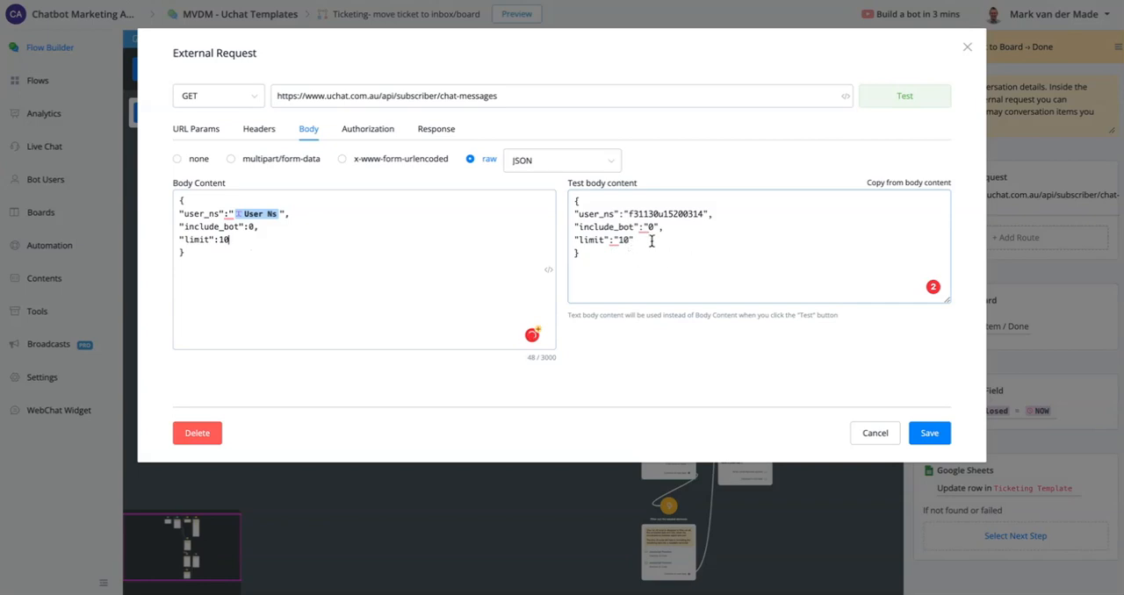
{"action": "mouse_move", "coordinate": [619, 240]}
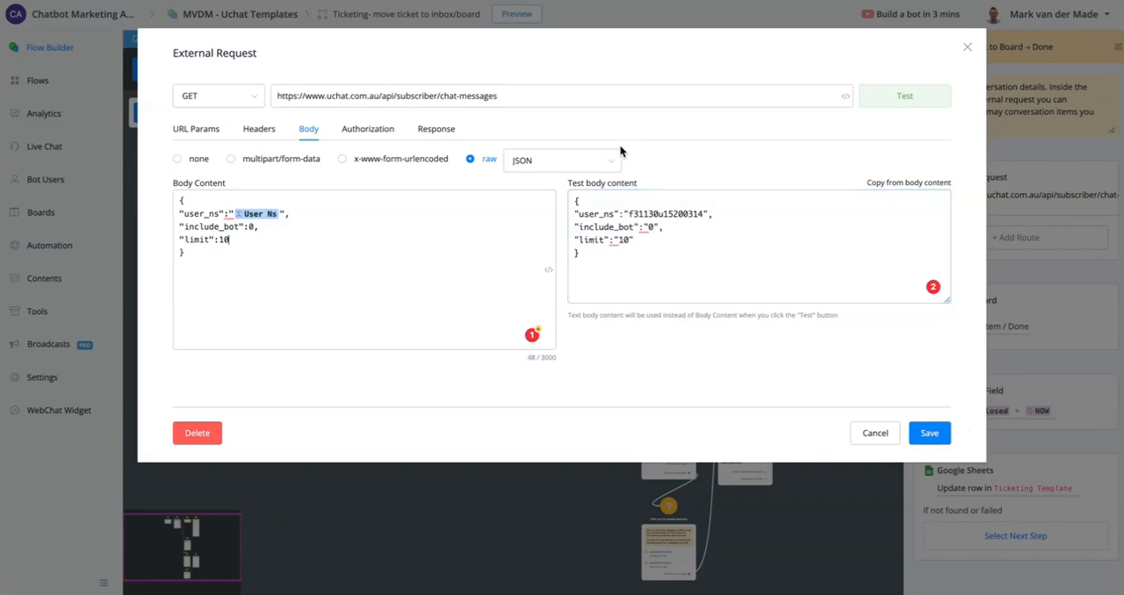
{"action": "left_click", "coordinate": [931, 433]}
- Open the first JavaScript Function of the "Filter out the needed elements" node and review its conversation parameter and code
{"action": "scroll", "coordinate": [650, 418], "scroll_direction": "up", "scroll_amount": 5}
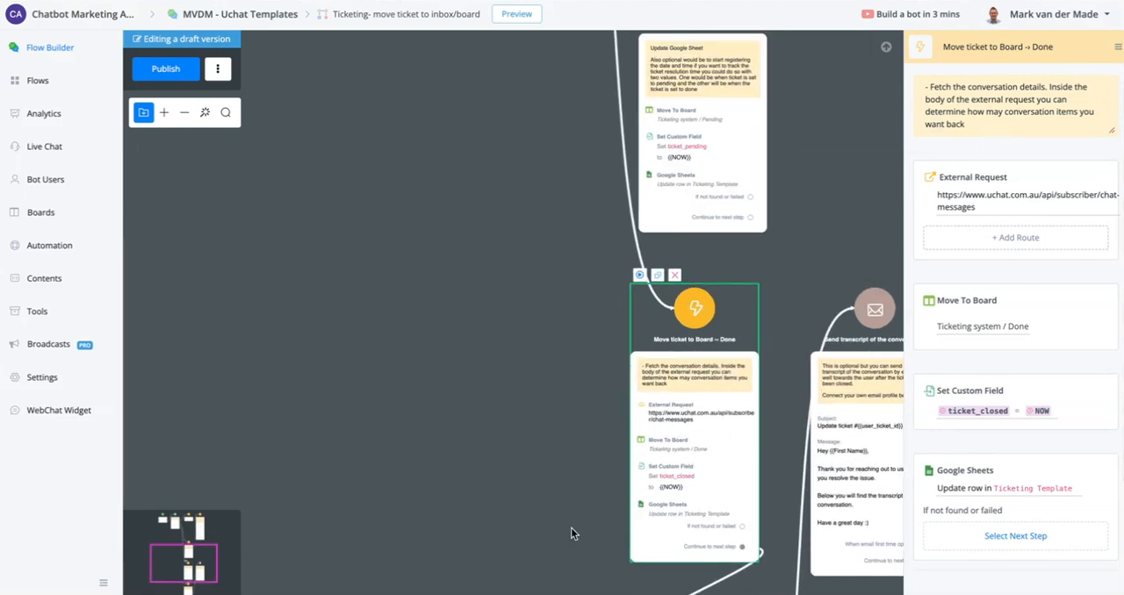
{"action": "left_click_drag", "start_coordinate": [571, 528], "coordinate": [508, 145]}
{"action": "left_click", "coordinate": [641, 345]}
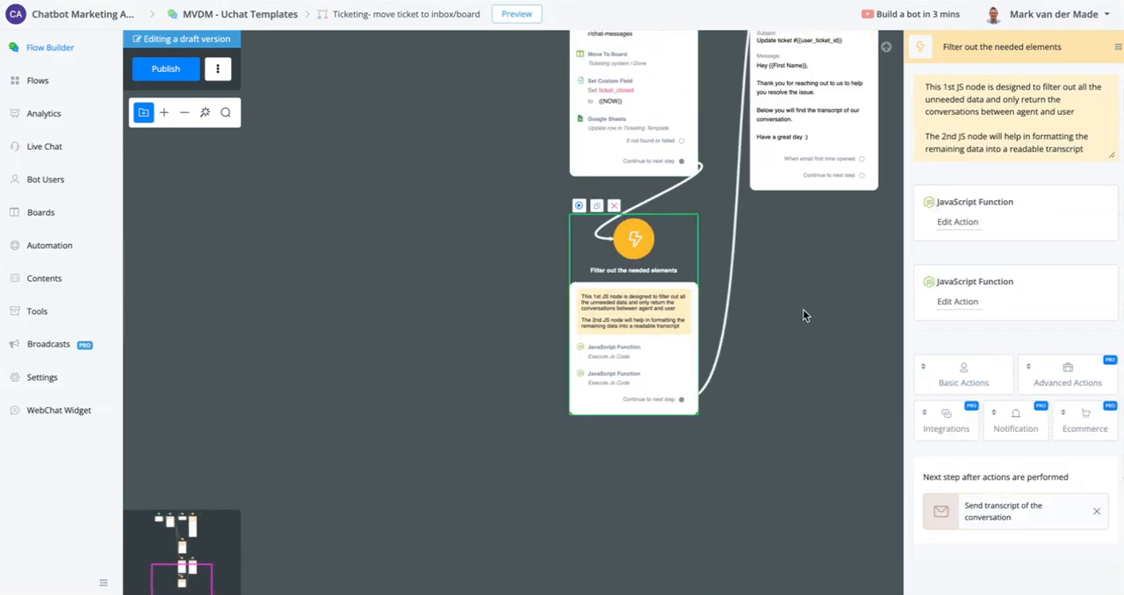
{"action": "left_click", "coordinate": [970, 222]}
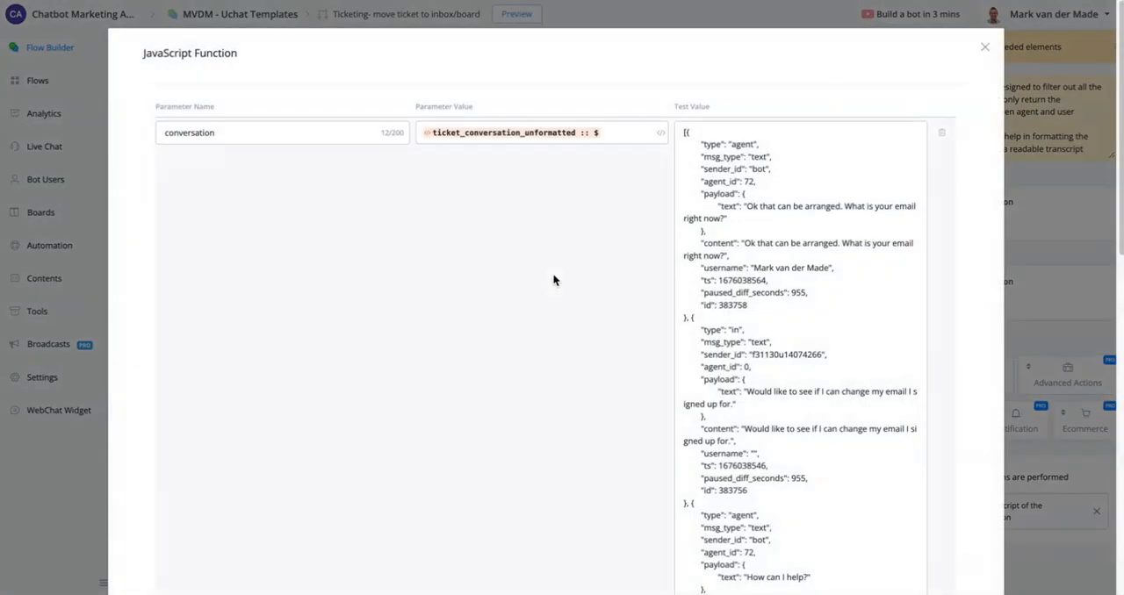
{"action": "scroll", "coordinate": [571, 351], "scroll_direction": "down", "scroll_amount": 5}
{"action": "scroll", "coordinate": [594, 384], "scroll_direction": "down", "scroll_amount": 3}
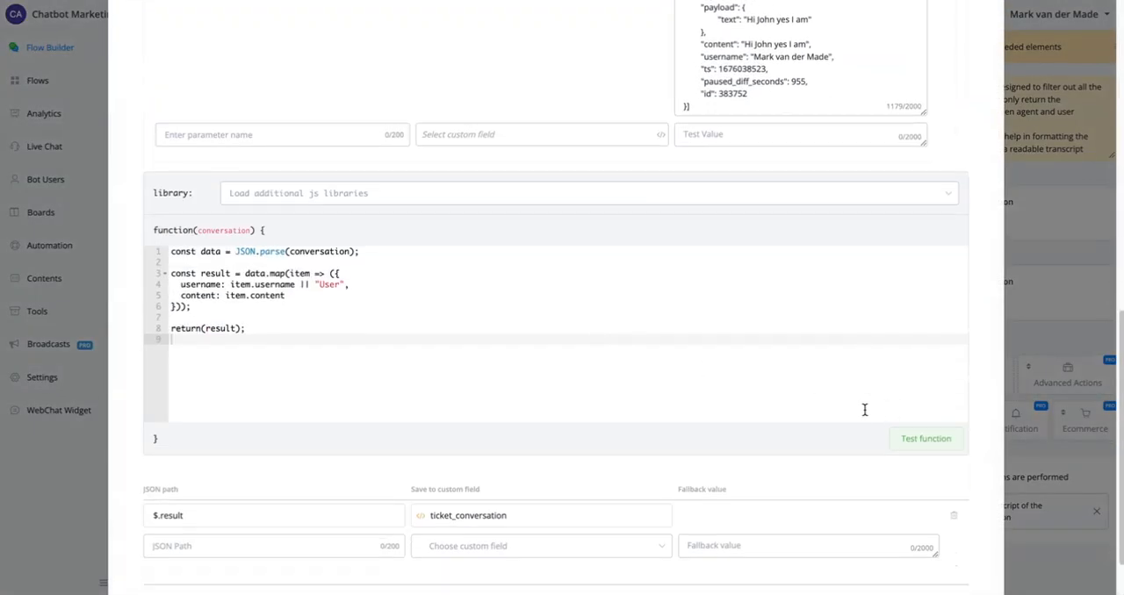
- Test the JavaScript function and examine its sample data and the $.result mapping to ticket_conversation
{"action": "left_click", "coordinate": [929, 369]}
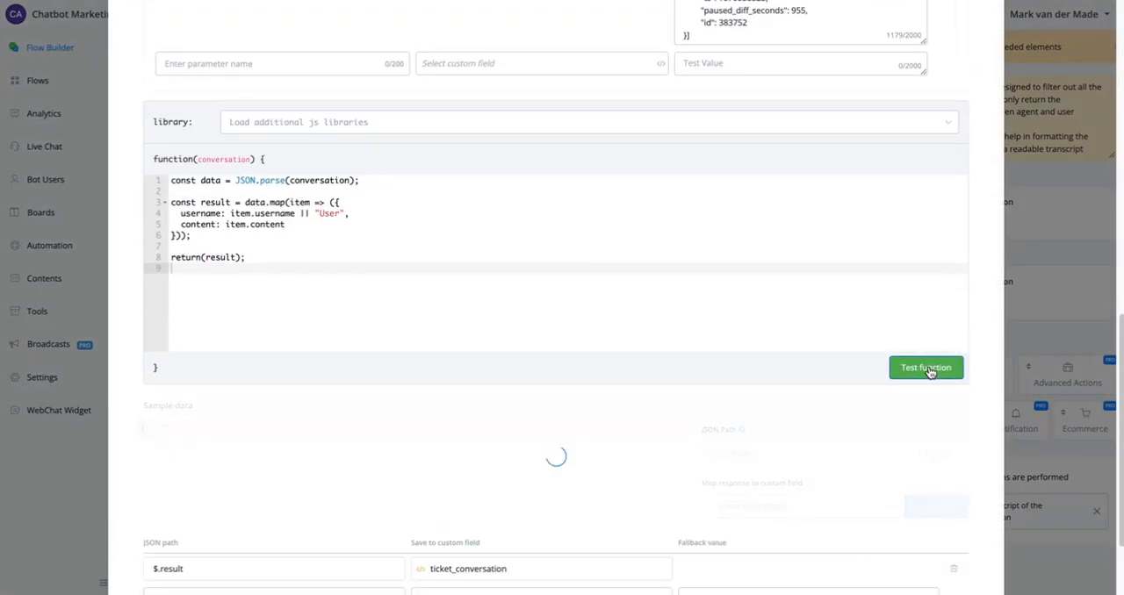
{"action": "scroll", "coordinate": [509, 434], "scroll_direction": "down", "scroll_amount": 2}
{"action": "scroll", "coordinate": [460, 477], "scroll_direction": "up", "scroll_amount": 2}
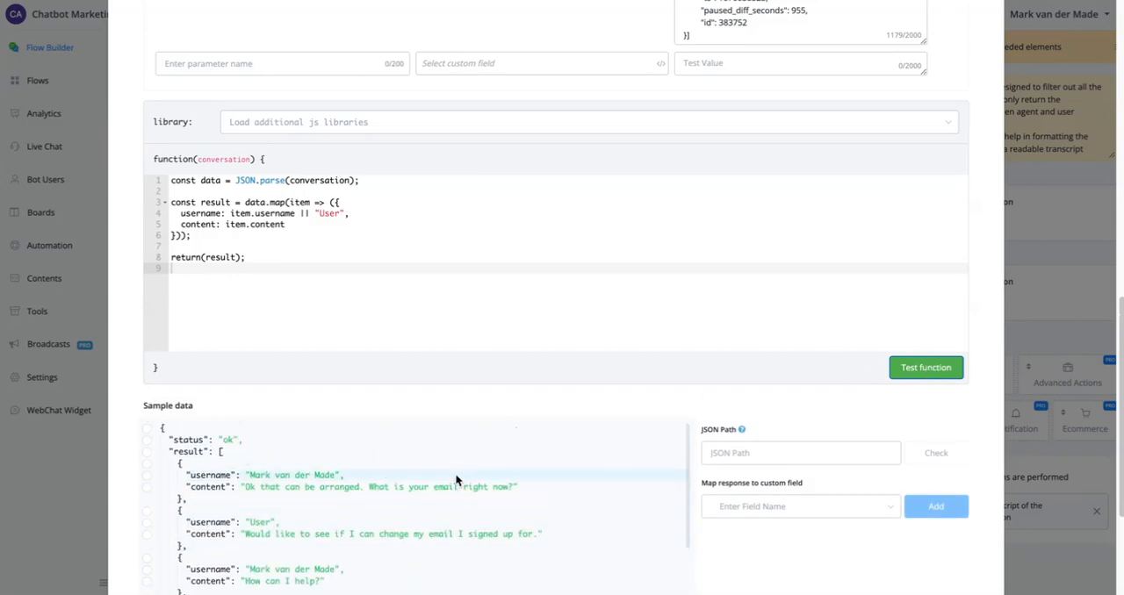
{"action": "scroll", "coordinate": [687, 448], "scroll_direction": "down", "scroll_amount": 3}
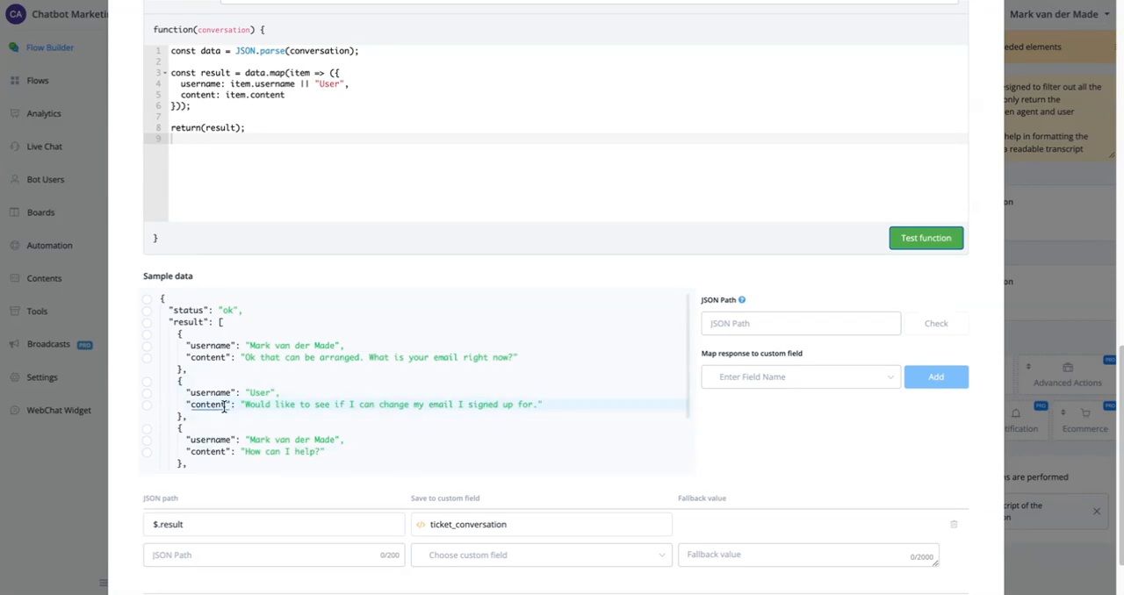
{"action": "scroll", "coordinate": [559, 383], "scroll_direction": "down", "scroll_amount": 3}
{"action": "scroll", "coordinate": [684, 441], "scroll_direction": "down", "scroll_amount": 2}
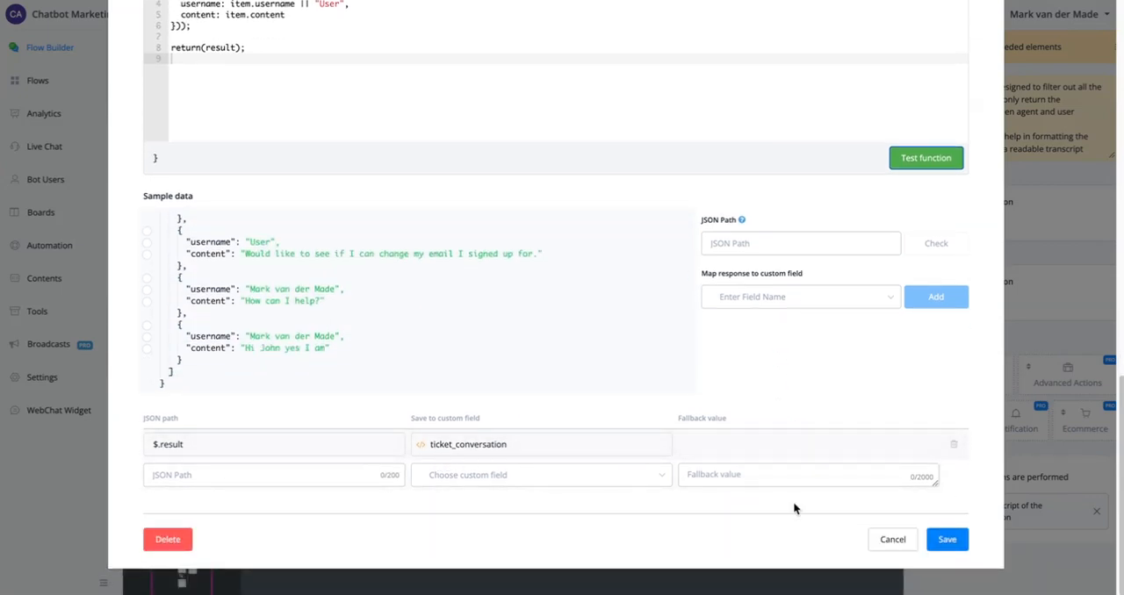
- Open the second JavaScript Function of the "Filter out the needed elements" node, test it, check its $.result mapping to ticket_transcript, and save it
{"action": "left_click", "coordinate": [891, 537]}
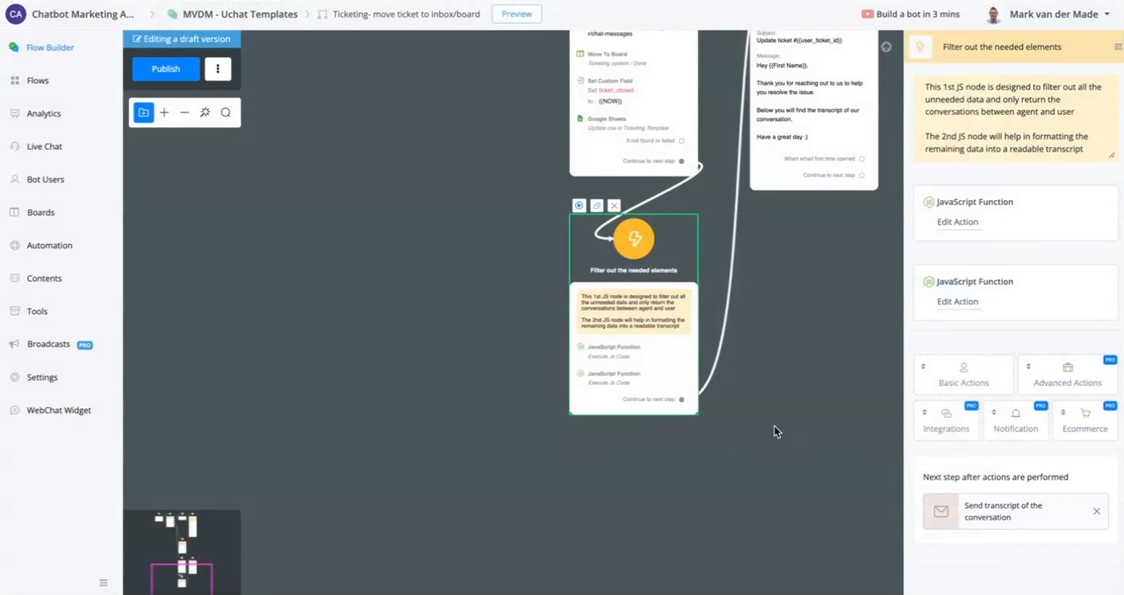
{"action": "left_click", "coordinate": [965, 301]}
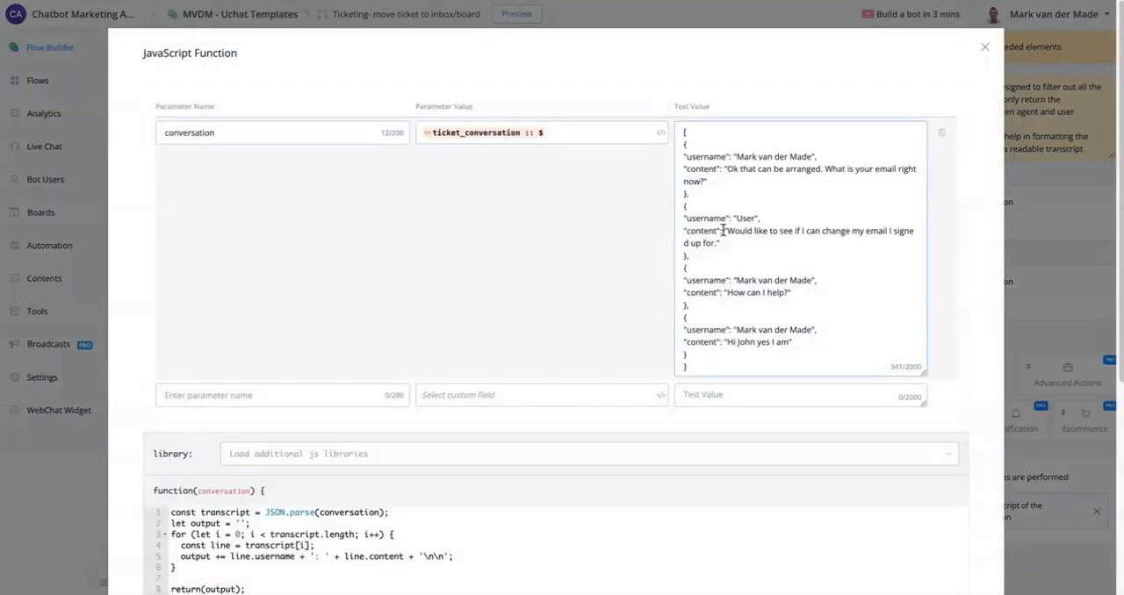
{"action": "scroll", "coordinate": [797, 383], "scroll_direction": "down", "scroll_amount": 5}
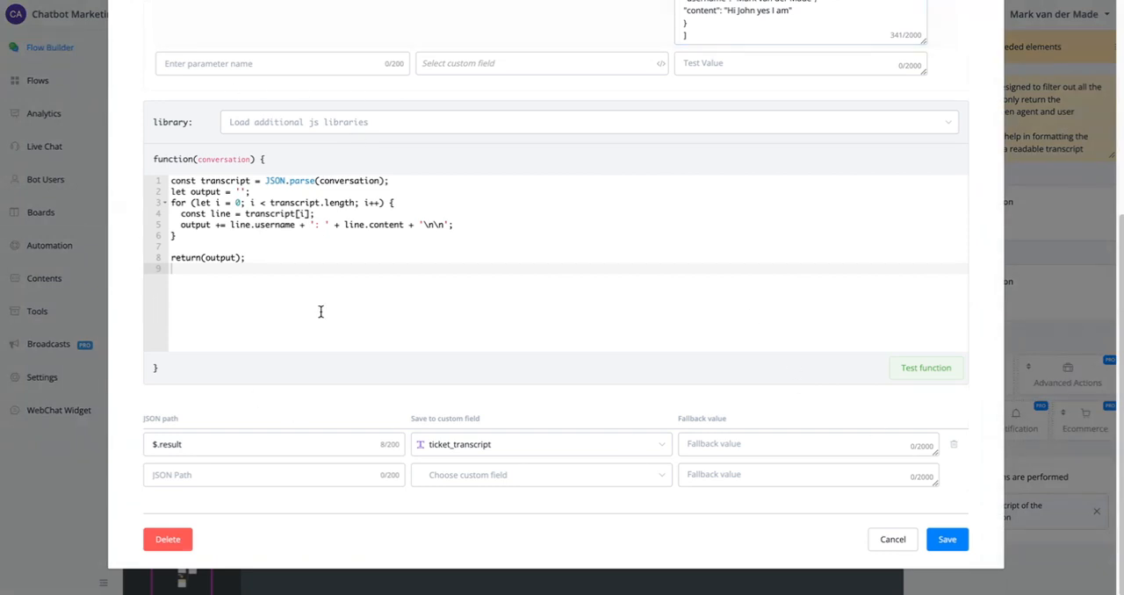
{"action": "left_click", "coordinate": [923, 371]}
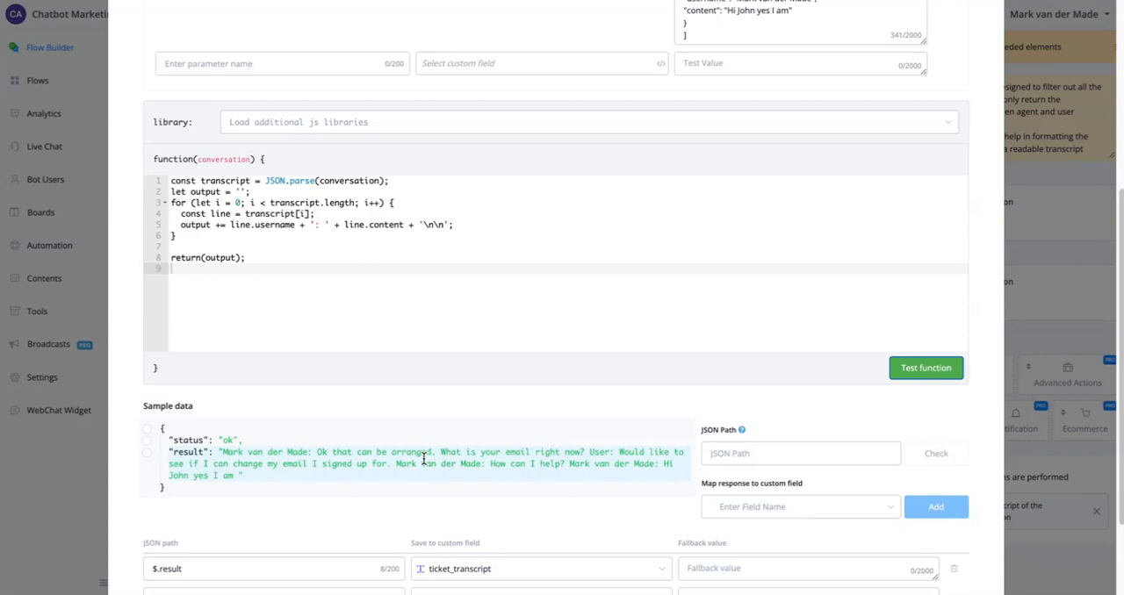
{"action": "scroll", "coordinate": [840, 462], "scroll_direction": "down", "scroll_amount": 3}
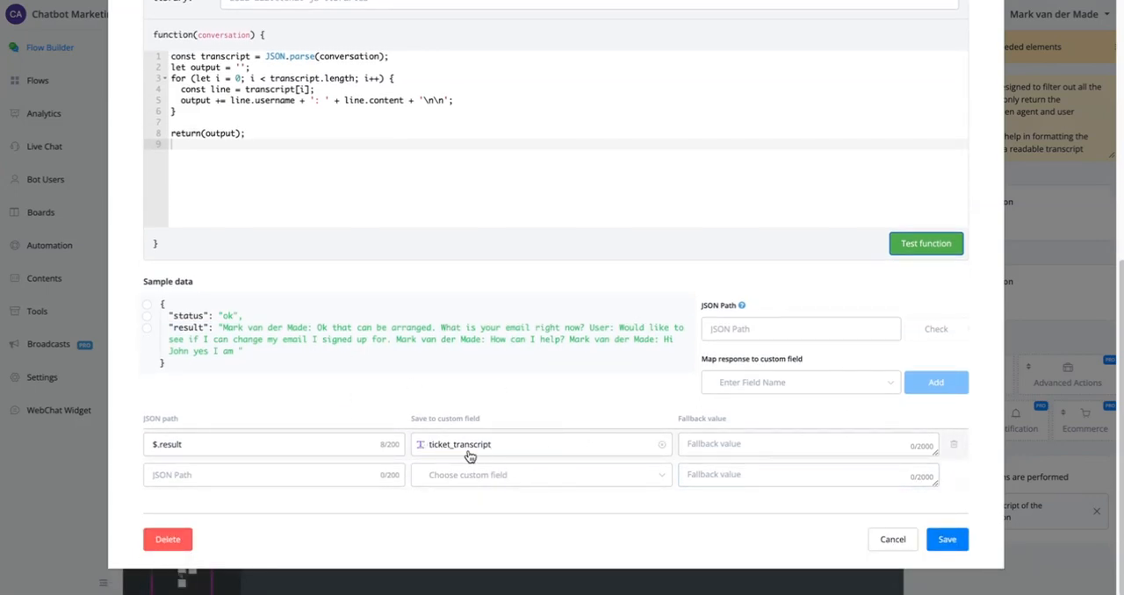
{"action": "left_click", "coordinate": [946, 541]}
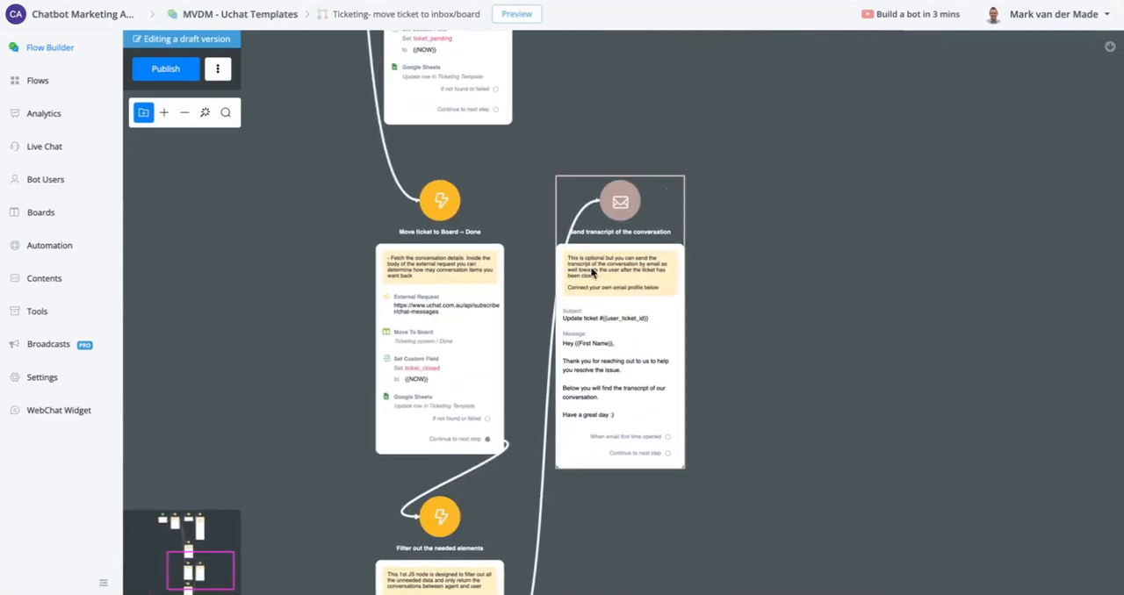
- Review the "Send transcript of the conversation" email node and publish the flow
{"action": "scroll", "coordinate": [630, 296], "scroll_direction": "up", "scroll_amount": 5}
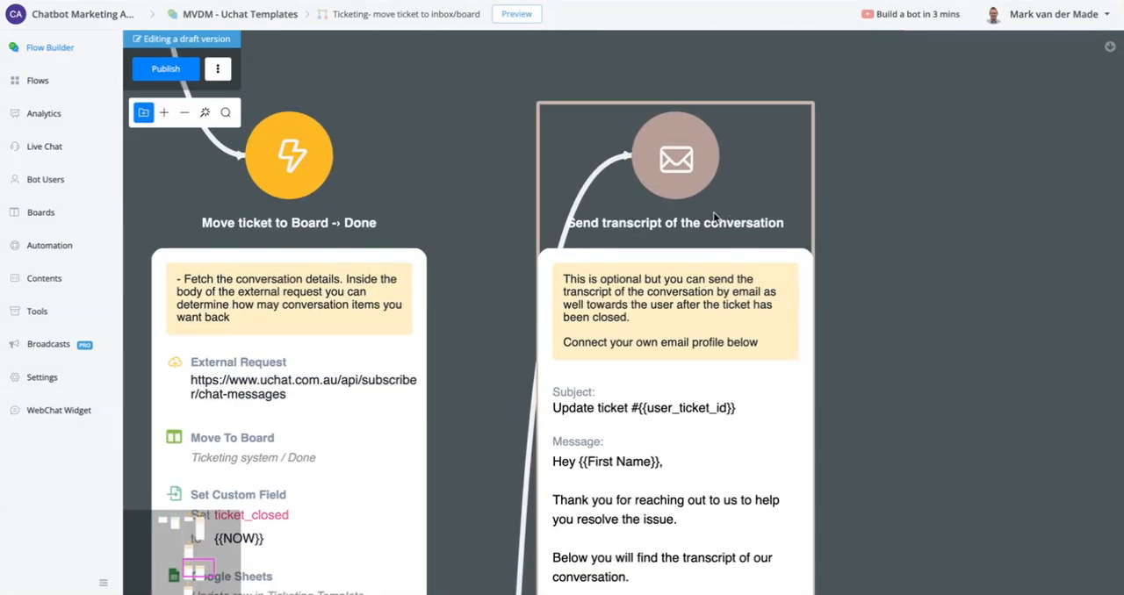
{"action": "scroll", "coordinate": [812, 294], "scroll_direction": "down", "scroll_amount": 5}
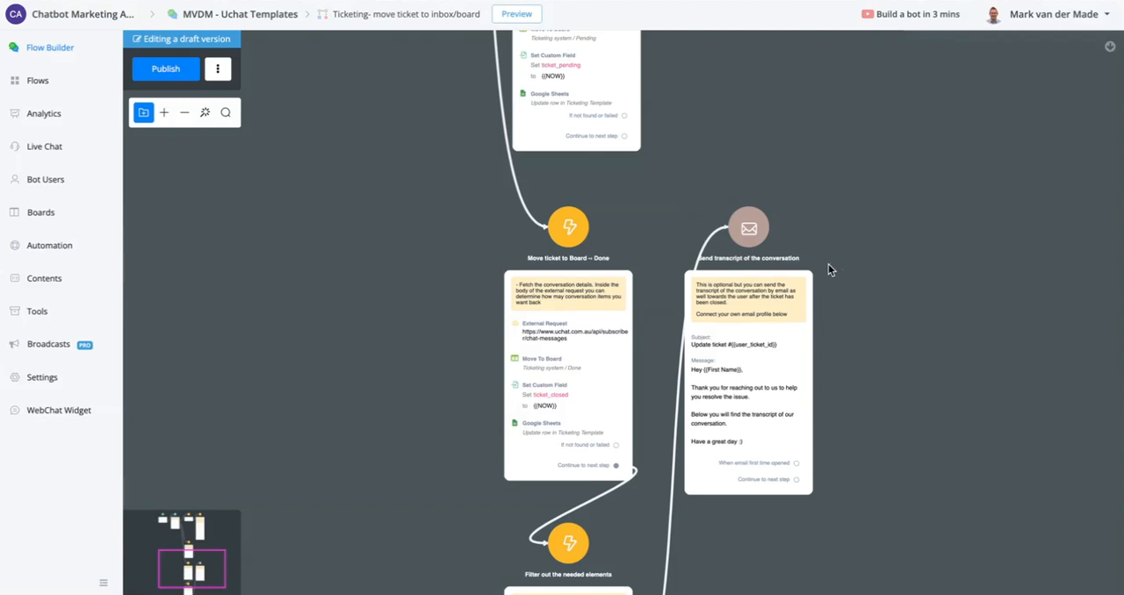
{"action": "left_click", "coordinate": [159, 72]}
{"action": "scroll", "coordinate": [543, 296], "scroll_direction": "down", "scroll_amount": 5}
{"action": "left_click_drag", "start_coordinate": [403, 178], "coordinate": [536, 251]}
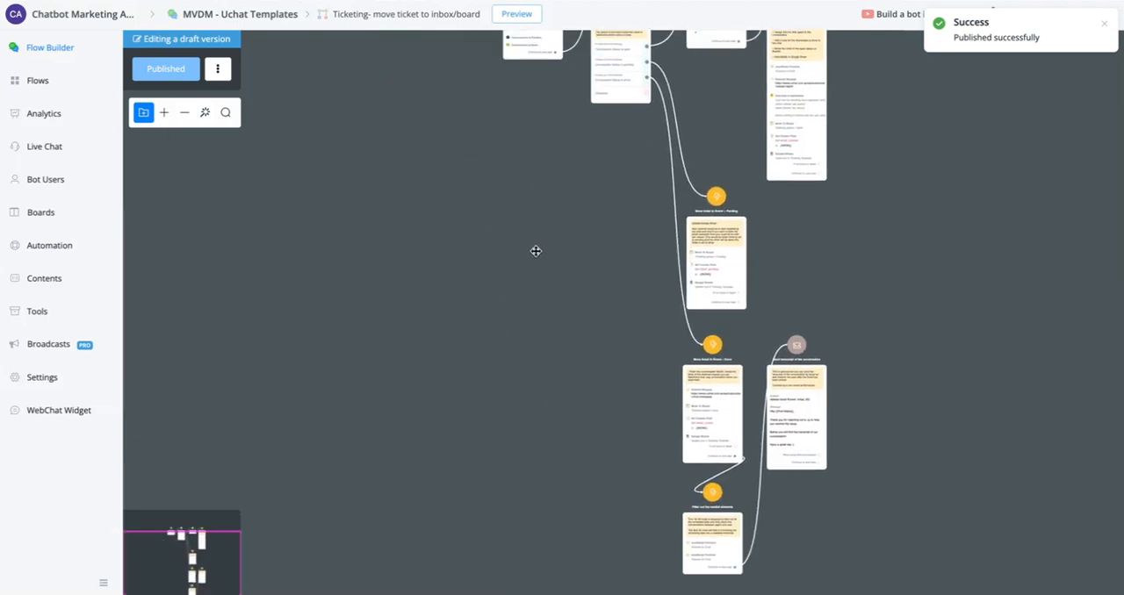
- Open the Ticketing system board to view its Open, Pending and Done columns
{"action": "left_click", "coordinate": [58, 217]}
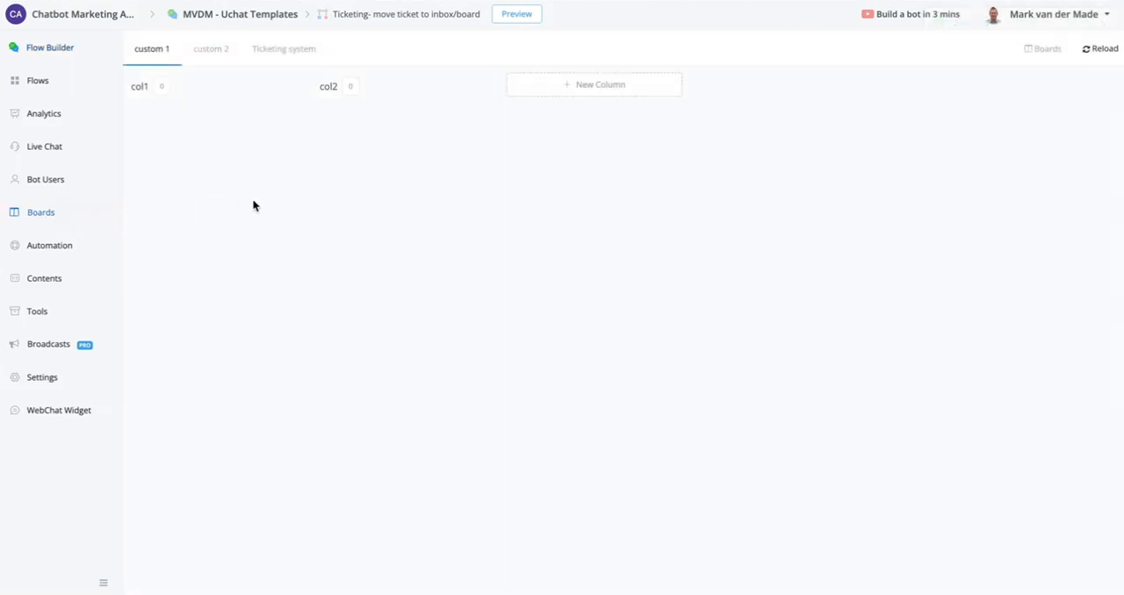
{"action": "left_click", "coordinate": [290, 49]}
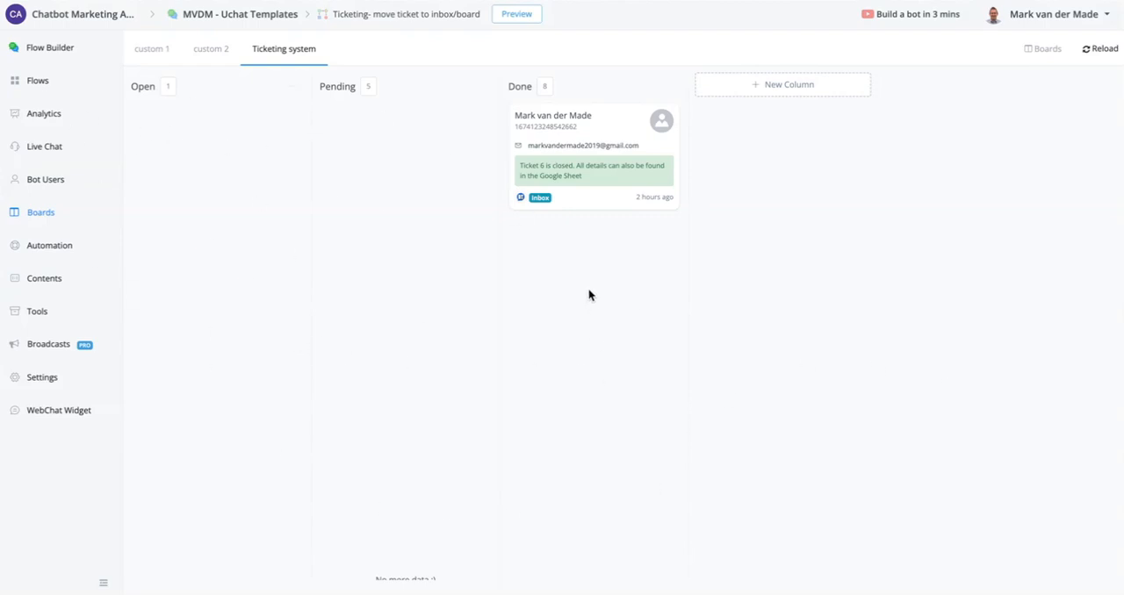
- Look through the Flows DONE folder and open the "Ticketing- ADMIN LOGIN" sub flow
{"action": "left_click", "coordinate": [59, 81]}
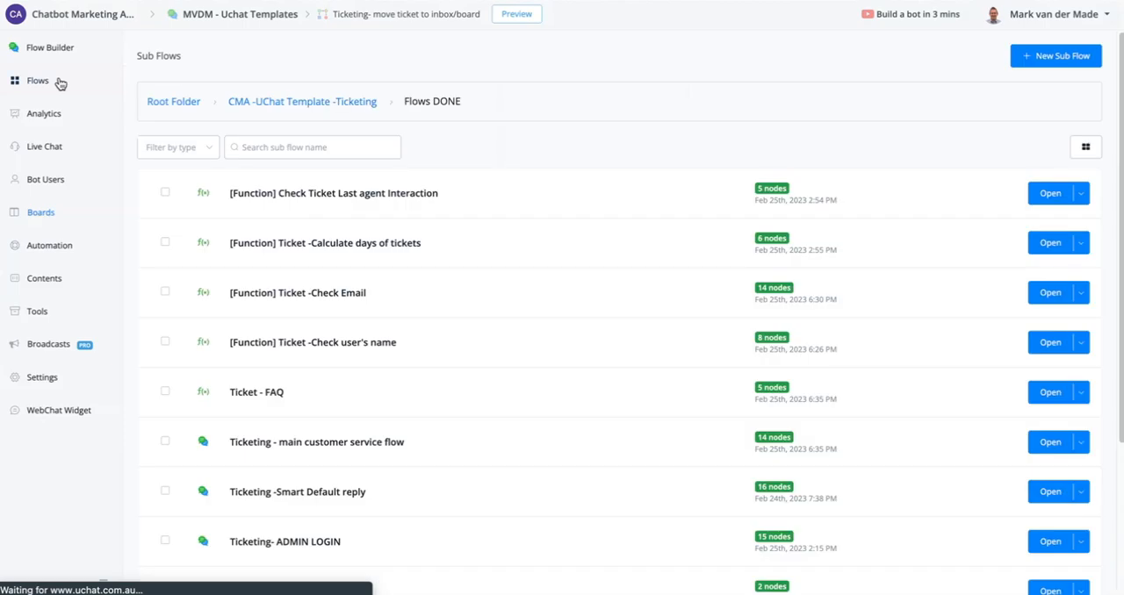
{"action": "scroll", "coordinate": [377, 155], "scroll_direction": "down", "scroll_amount": 1}
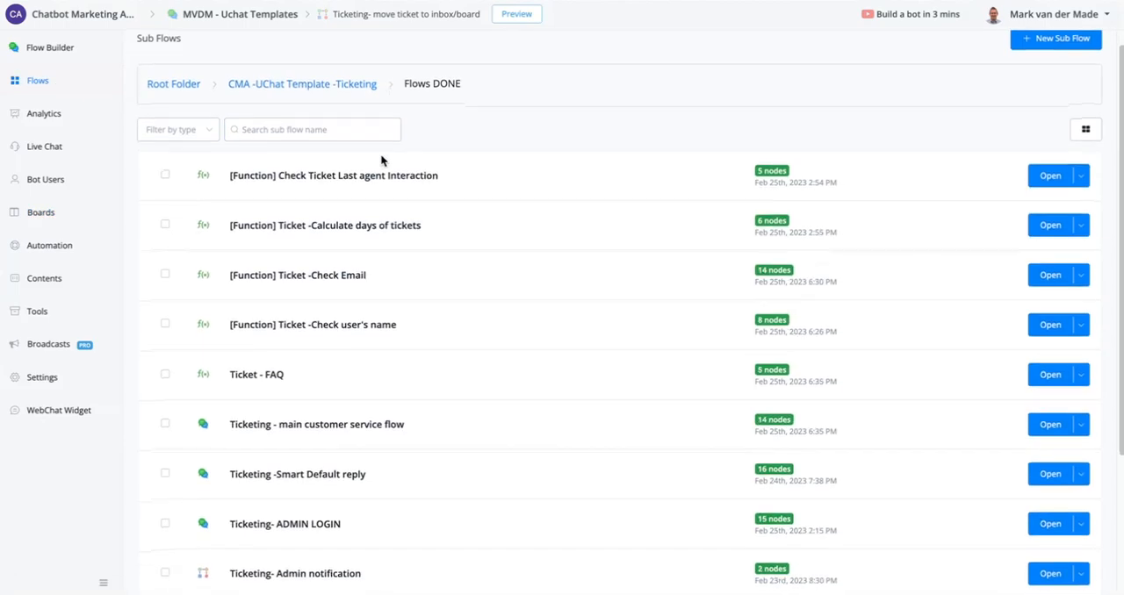
{"action": "scroll", "coordinate": [380, 154], "scroll_direction": "down", "scroll_amount": 1}
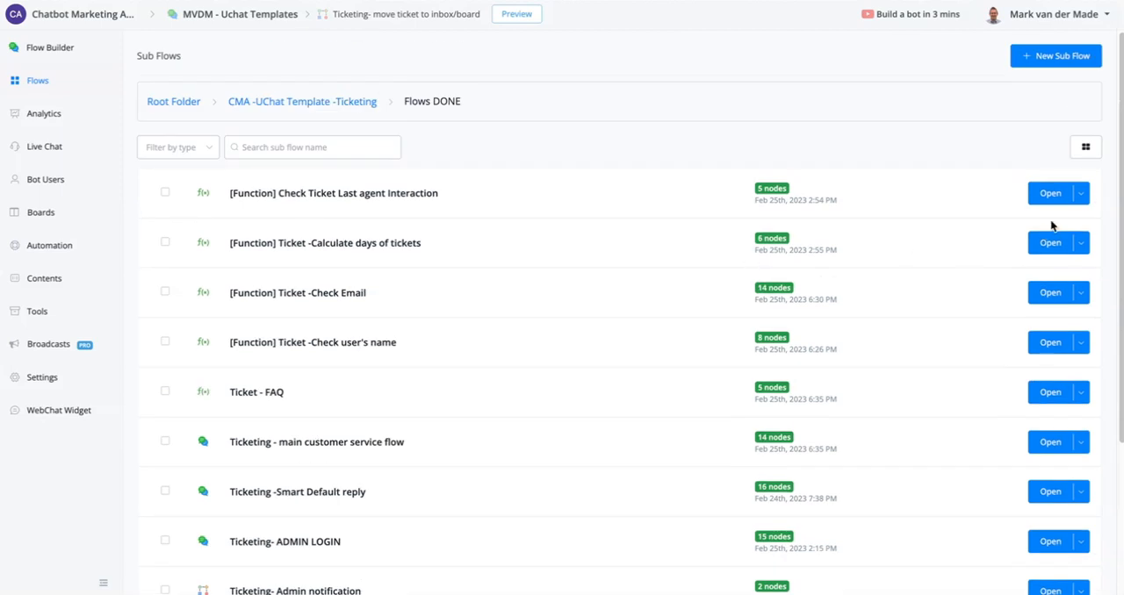
{"action": "scroll", "coordinate": [528, 317], "scroll_direction": "down", "scroll_amount": 3}
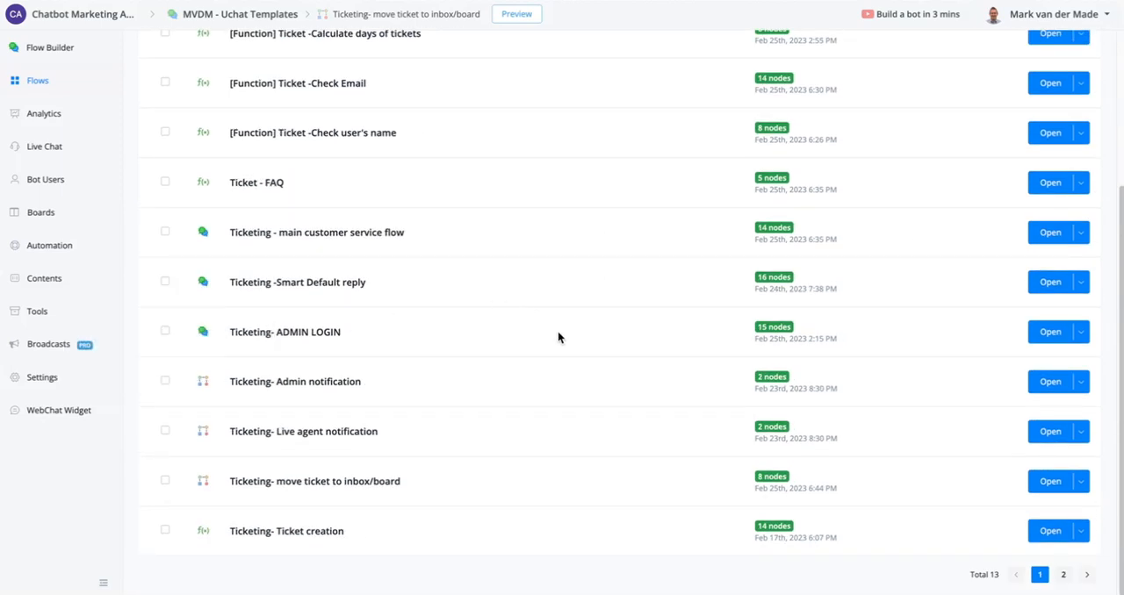
{"action": "left_click", "coordinate": [1049, 335]}
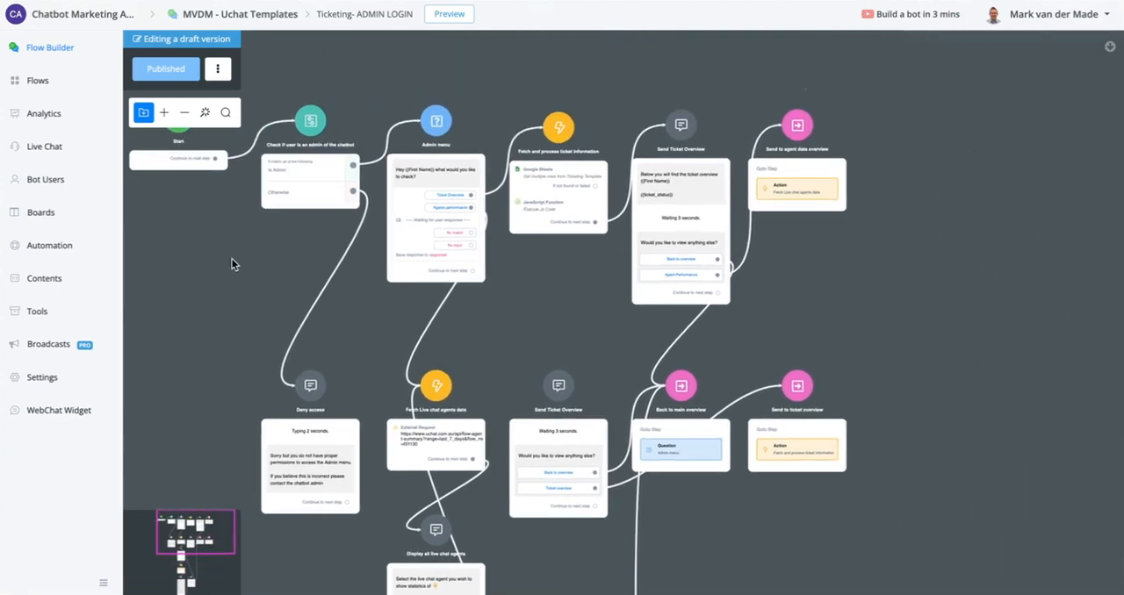
- Examine the start of the flow, including the admin check condition and the Ticket Overview and Agents performance options of the Admin menu
{"action": "left_click_drag", "start_coordinate": [232, 259], "coordinate": [273, 372]}
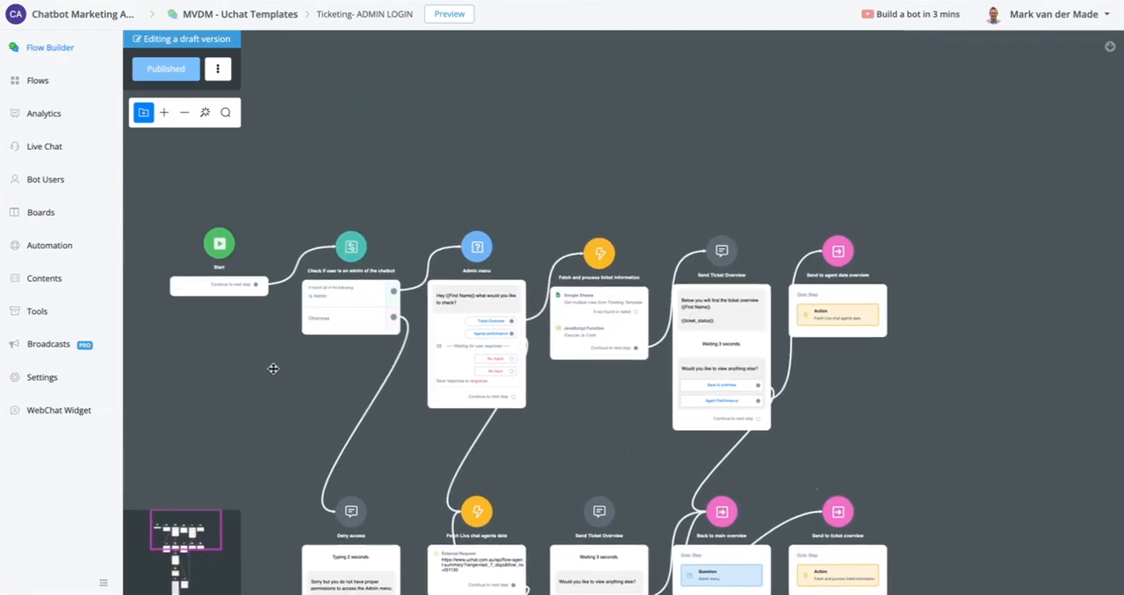
{"action": "scroll", "coordinate": [517, 290], "scroll_direction": "up", "scroll_amount": 4}
{"action": "scroll", "coordinate": [428, 332], "scroll_direction": "up", "scroll_amount": 2}
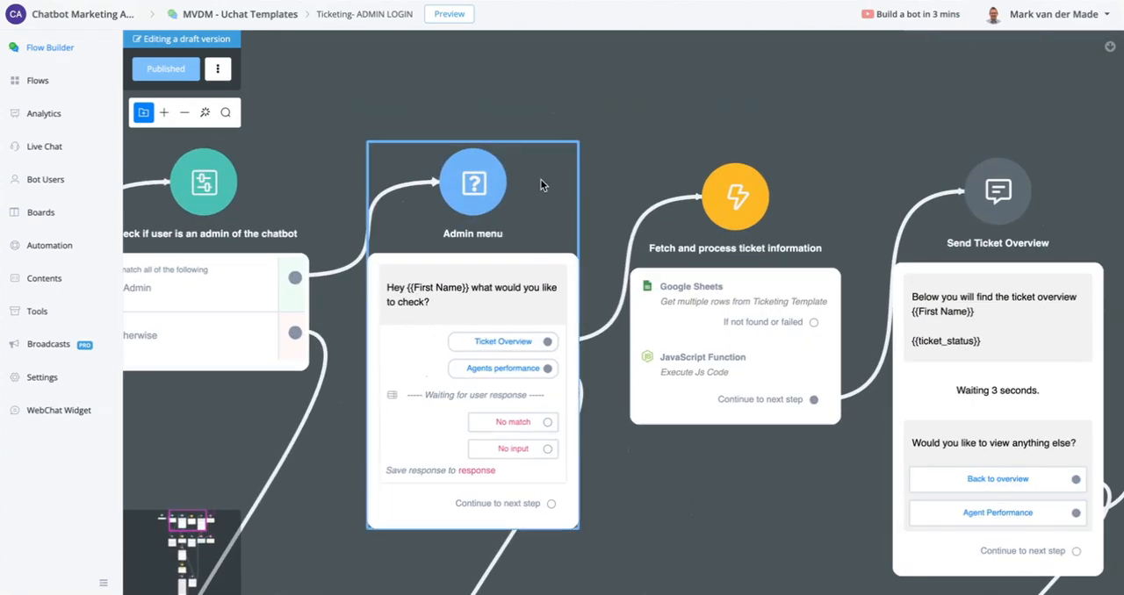
{"action": "scroll", "coordinate": [528, 367], "scroll_direction": "up", "scroll_amount": 2}
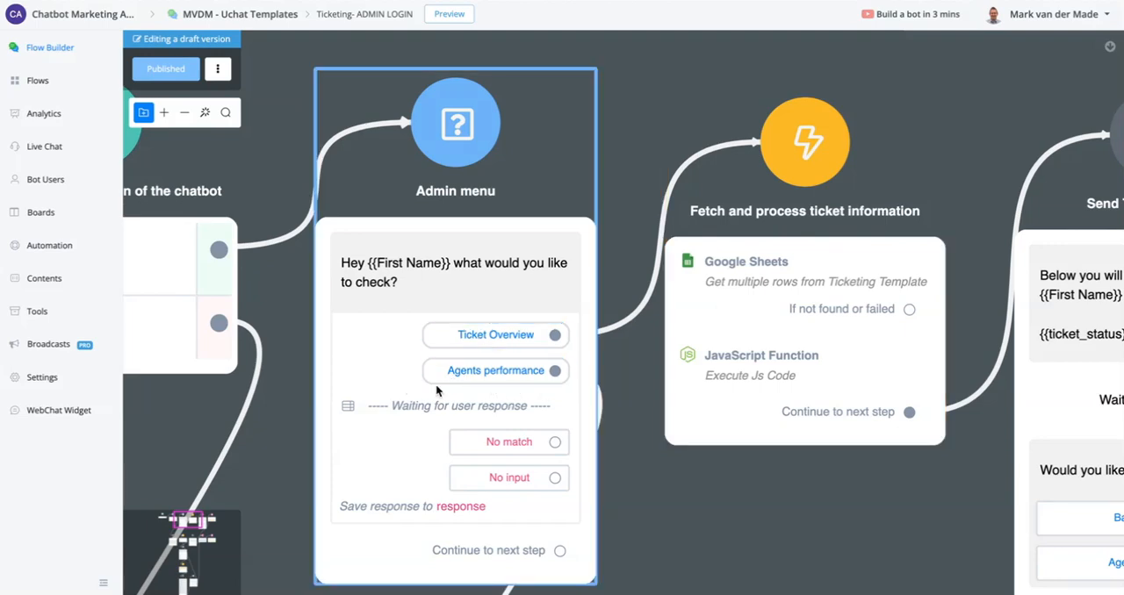
{"action": "scroll", "coordinate": [401, 390], "scroll_direction": "down", "scroll_amount": 4}
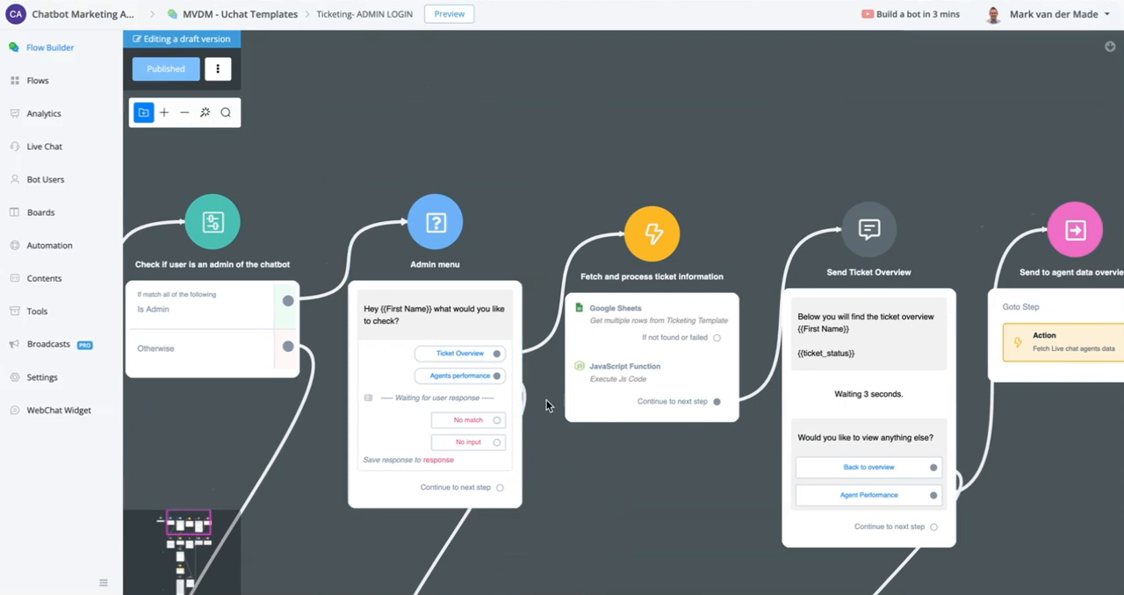
{"action": "left_click_drag", "start_coordinate": [627, 494], "coordinate": [818, 482]}
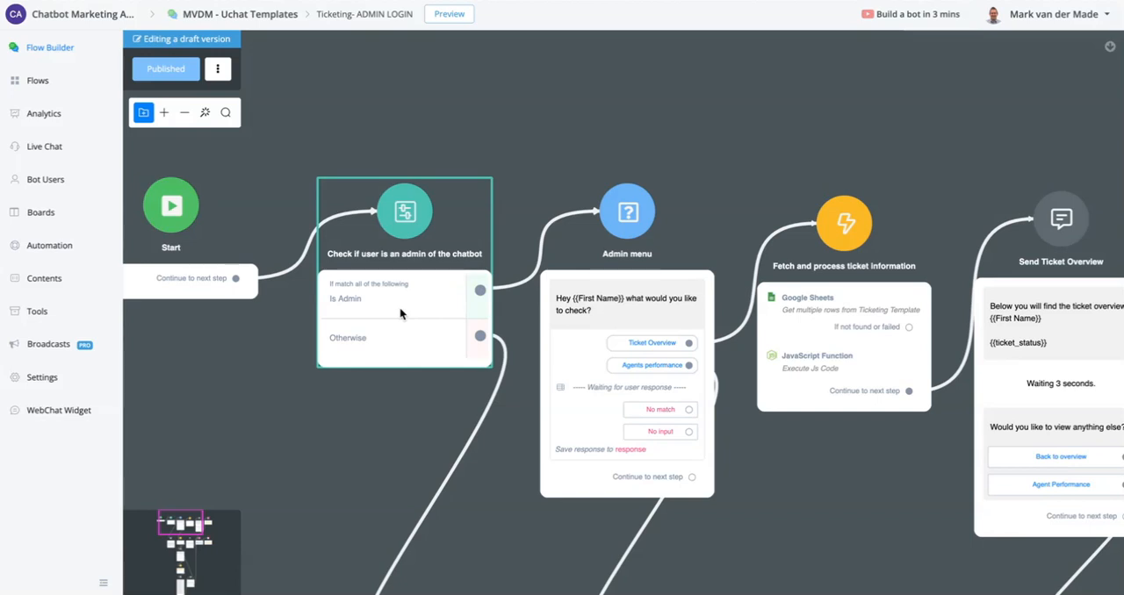
- Check the bot users list, then add the bot user as a new admin of the chatbot by searching for their full name
{"action": "left_click", "coordinate": [30, 184]}
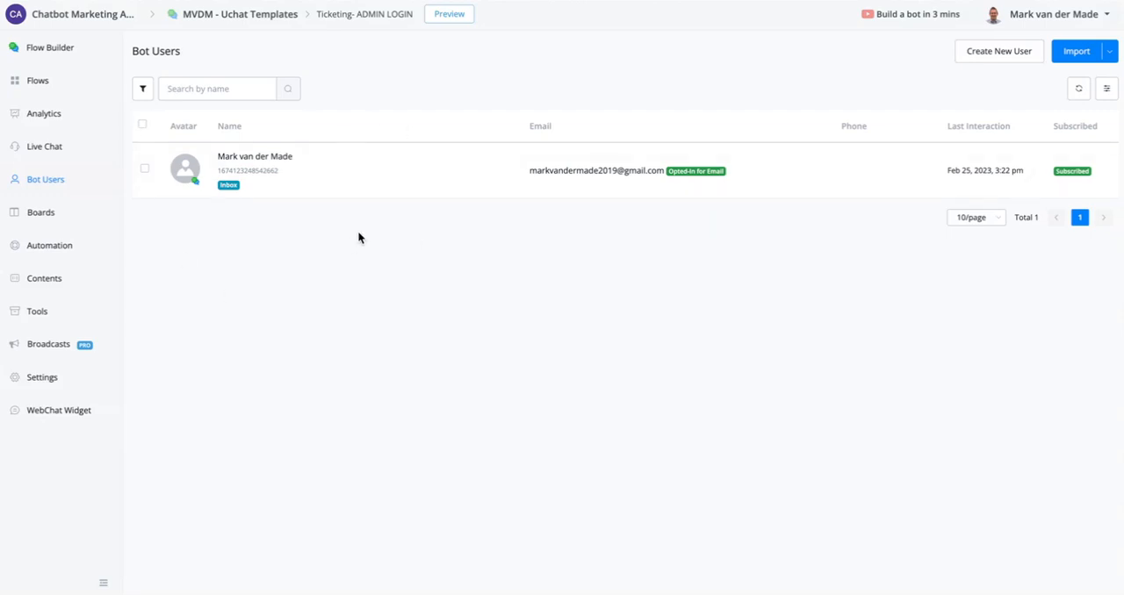
{"action": "left_click", "coordinate": [24, 320]}
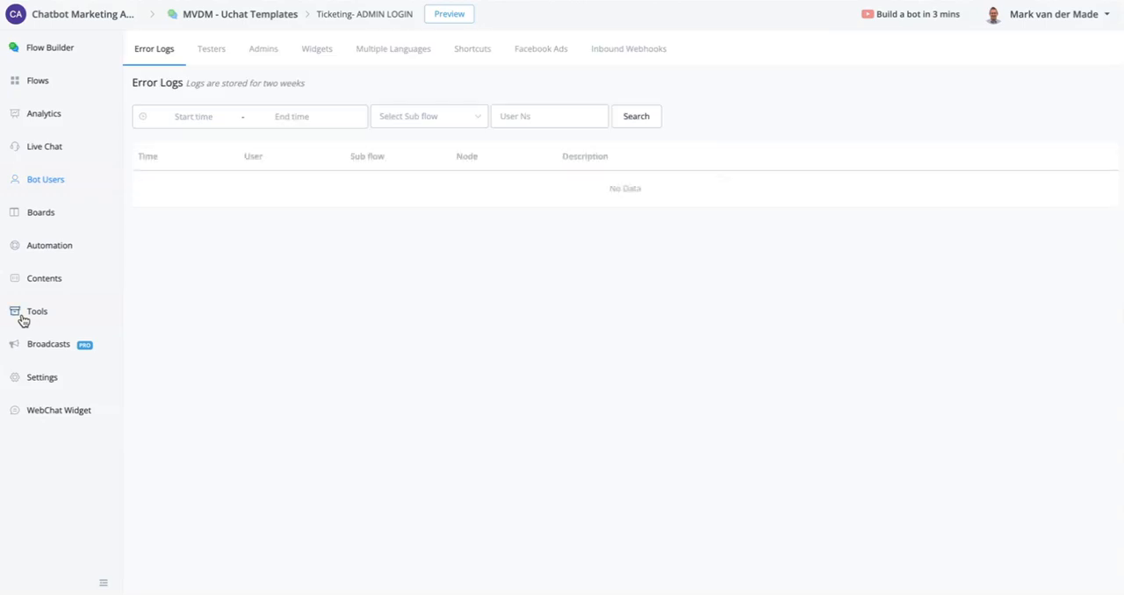
{"action": "left_click", "coordinate": [250, 53]}
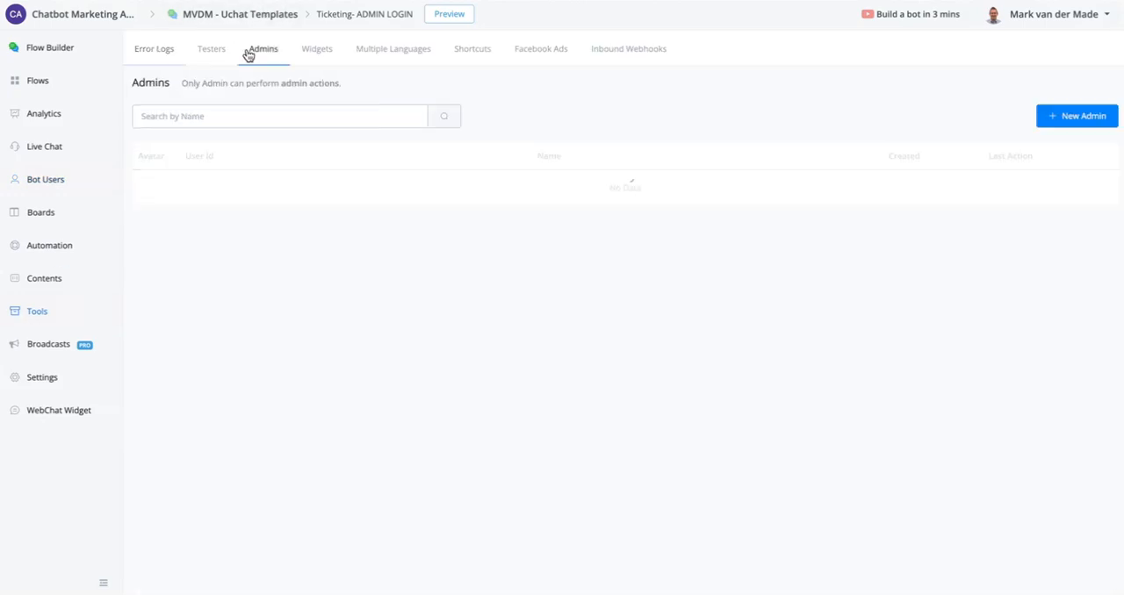
{"action": "left_click", "coordinate": [1084, 109]}
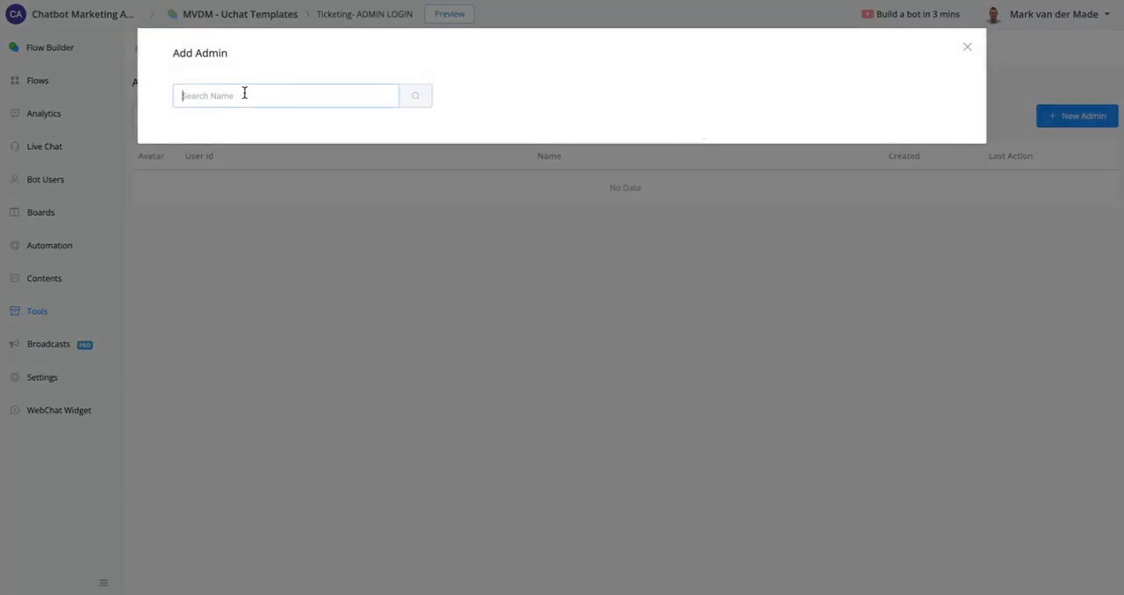
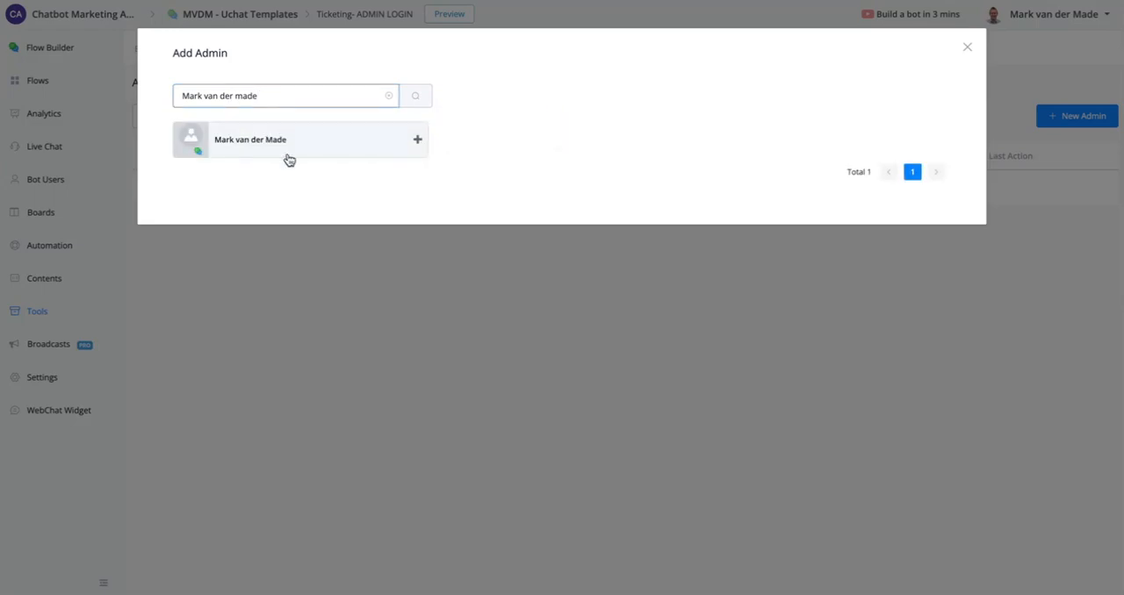
{"action": "left_click", "coordinate": [333, 146]}
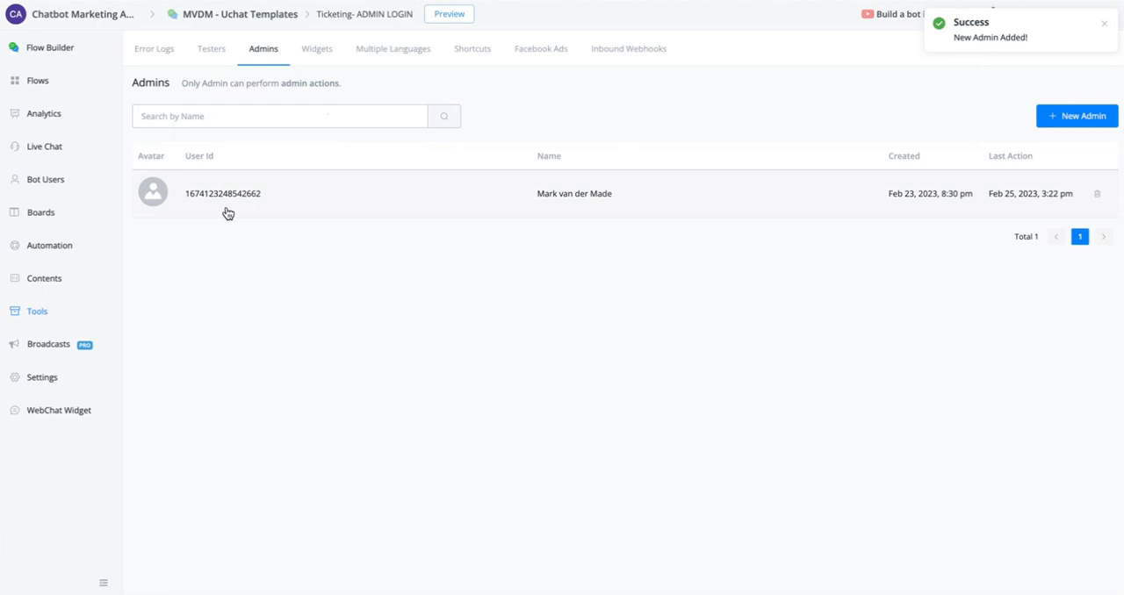
- Reopen the "Ticketing- ADMIN LOGIN" sub flow at the "Check if user is an admin of the chatbot" node
{"action": "left_click", "coordinate": [41, 81]}
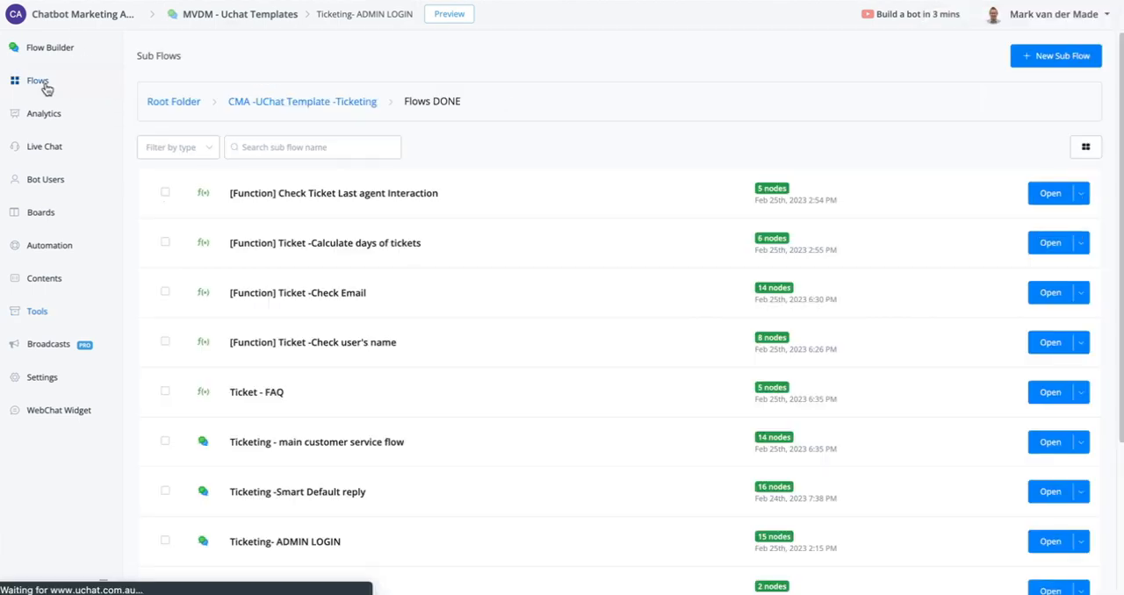
{"action": "scroll", "coordinate": [755, 371], "scroll_direction": "down", "scroll_amount": 3}
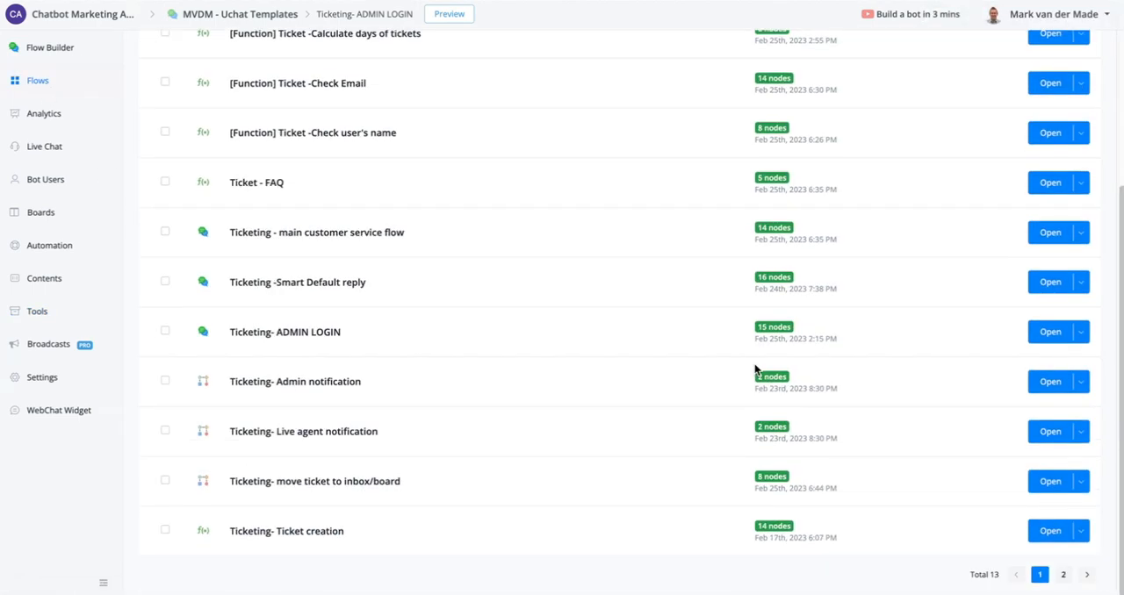
{"action": "left_click", "coordinate": [1045, 341]}
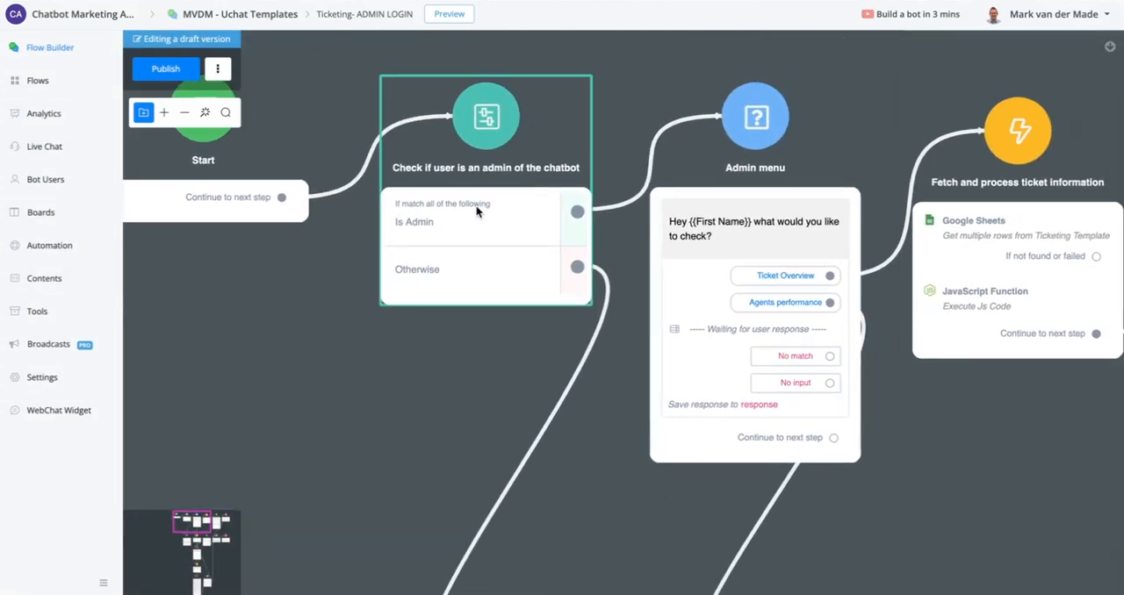
- Follow the Otherwise branch of the admin check and read the message in the "Deny access" node
{"action": "scroll", "coordinate": [477, 208], "scroll_direction": "down", "scroll_amount": 3}
{"action": "left_click_drag", "start_coordinate": [370, 317], "coordinate": [280, 47]}
{"action": "scroll", "coordinate": [430, 237], "scroll_direction": "up", "scroll_amount": 3}
{"action": "scroll", "coordinate": [318, 231], "scroll_direction": "up", "scroll_amount": 3}
{"action": "scroll", "coordinate": [327, 266], "scroll_direction": "down", "scroll_amount": 3}
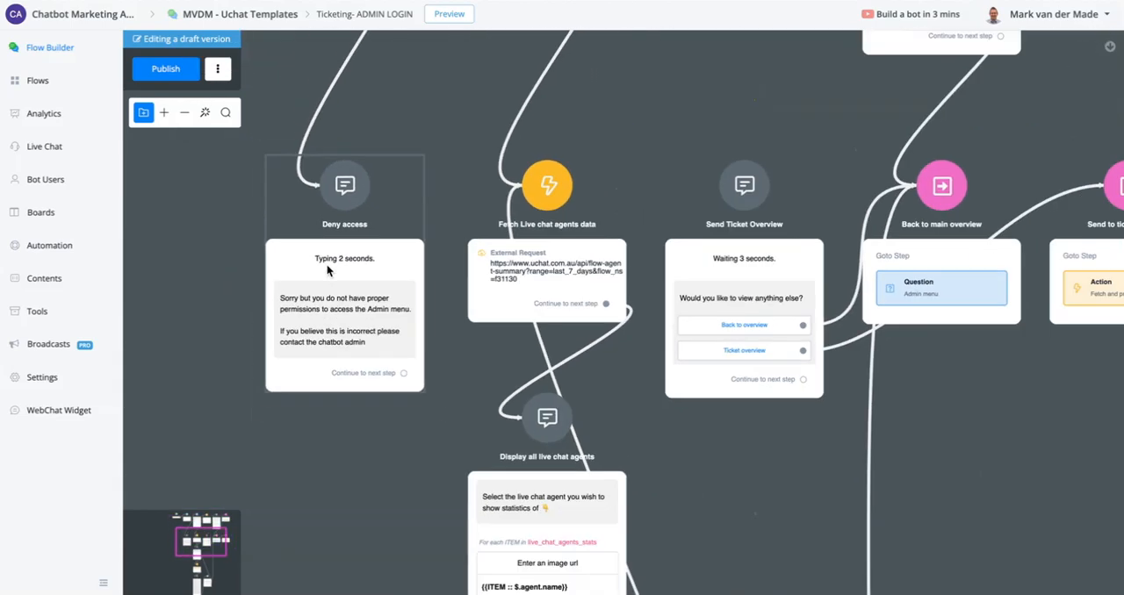
{"action": "scroll", "coordinate": [325, 262], "scroll_direction": "down", "scroll_amount": 5}
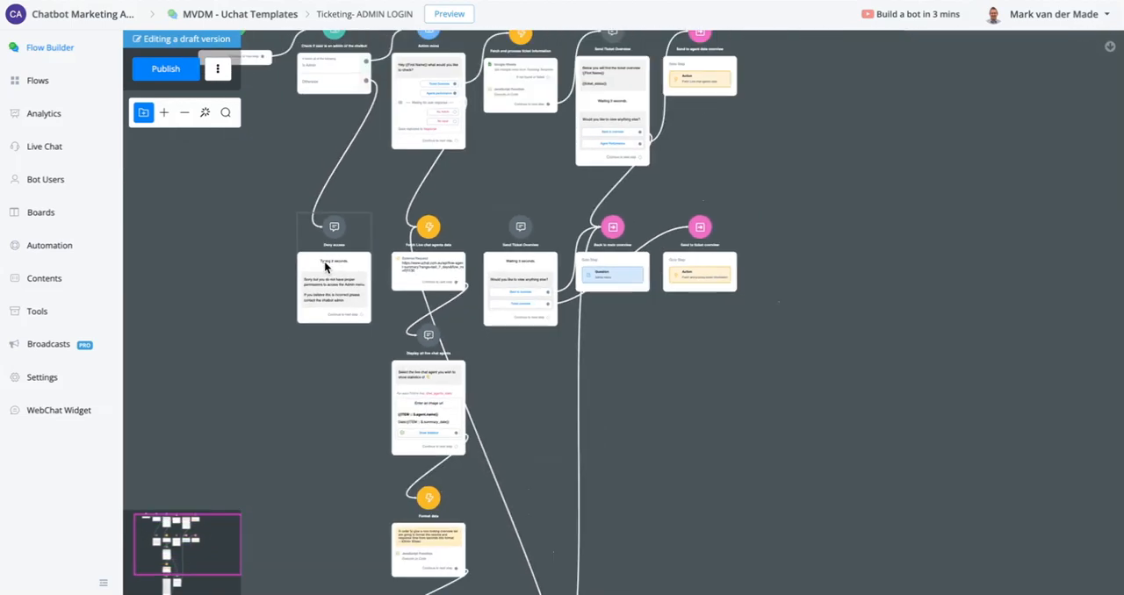
- Follow the Ticket Overview branch from the Admin menu through "Fetch and process ticket information" to the "Send Ticket Overview" node
{"action": "left_click_drag", "start_coordinate": [300, 138], "coordinate": [166, 230]}
{"action": "scroll", "coordinate": [366, 183], "scroll_direction": "up", "scroll_amount": 5}
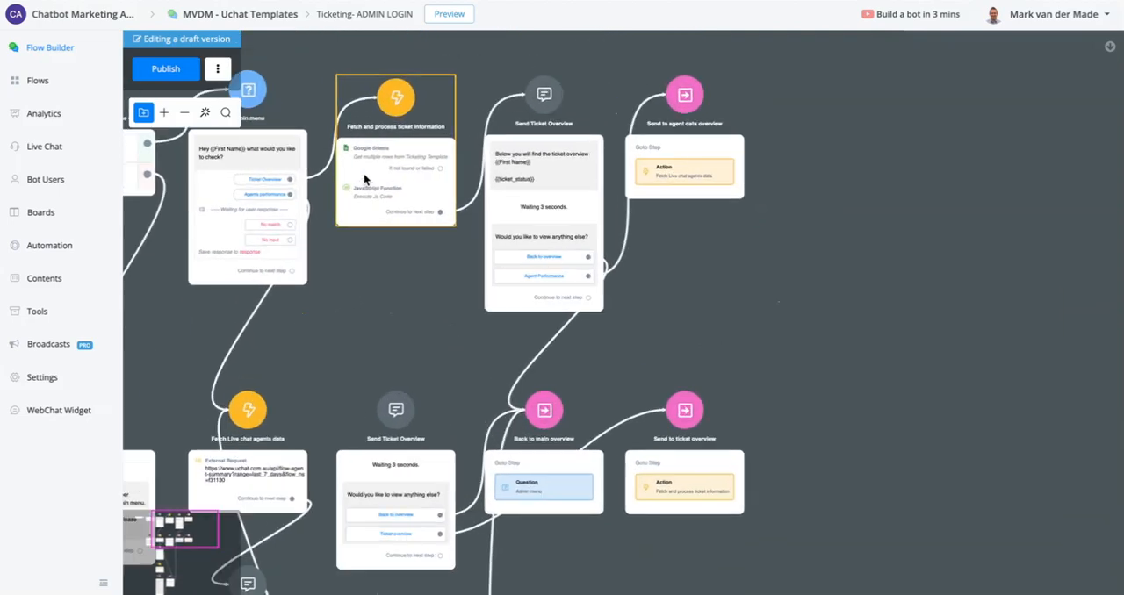
{"action": "left_click_drag", "start_coordinate": [404, 386], "coordinate": [716, 409]}
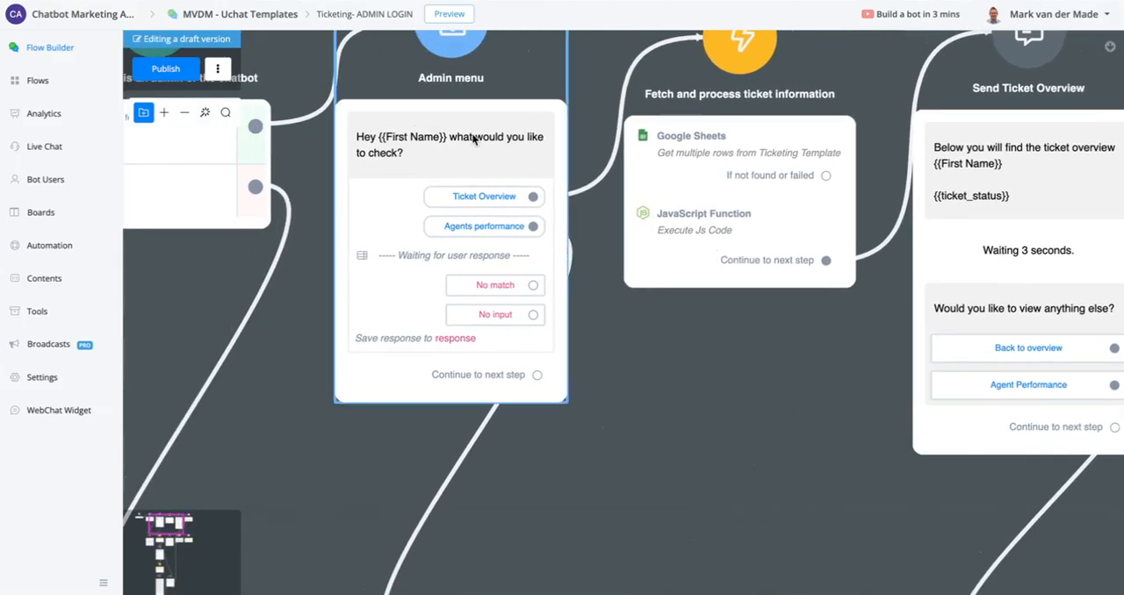
{"action": "left_click_drag", "start_coordinate": [720, 349], "coordinate": [387, 434]}
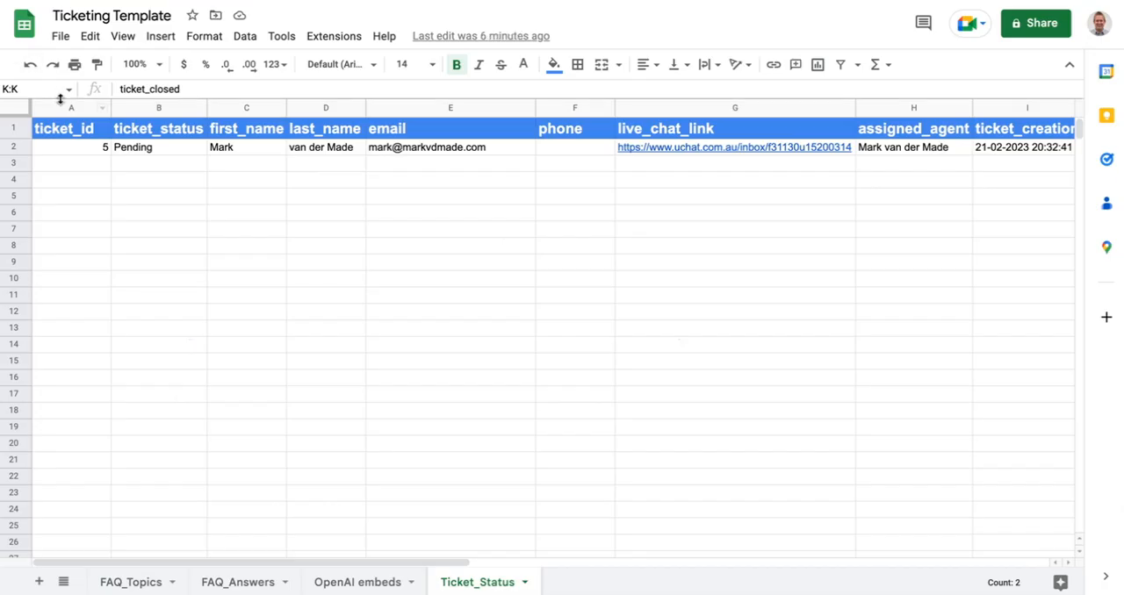
{"action": "left_click_drag", "start_coordinate": [71, 106], "coordinate": [174, 107]}
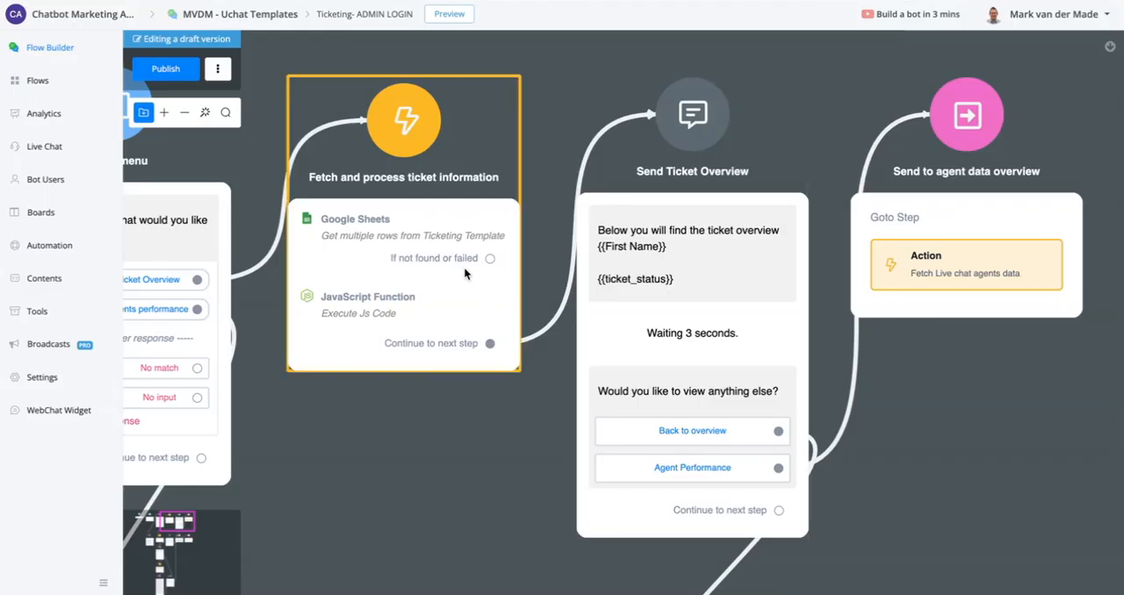
- Open the JavaScript Function of "Fetch and process ticket information" and examine its ticketStatus test value, counting code and $.result mapping to ticket_status
{"action": "left_click", "coordinate": [444, 283]}
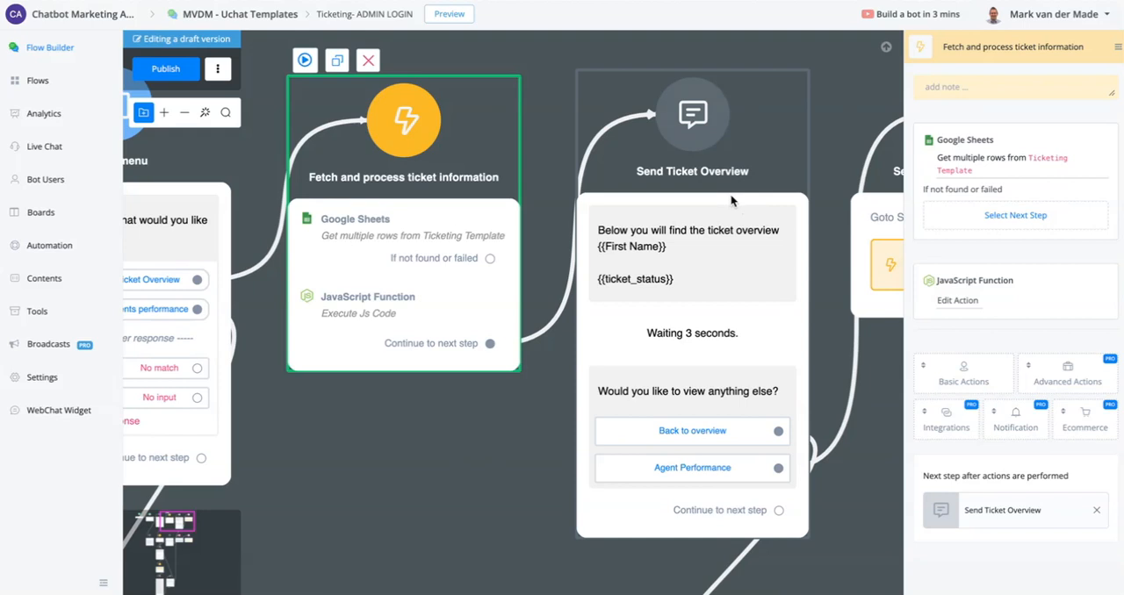
{"action": "left_click", "coordinate": [957, 300]}
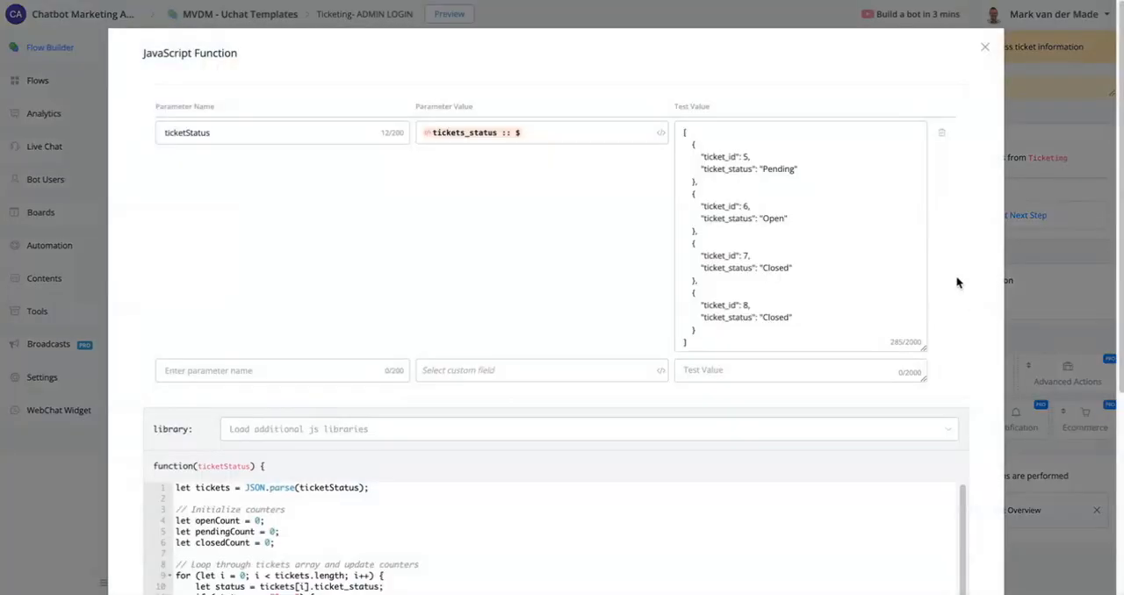
{"action": "scroll", "coordinate": [778, 160], "scroll_direction": "down", "scroll_amount": 3}
{"action": "scroll", "coordinate": [777, 162], "scroll_direction": "up", "scroll_amount": 2}
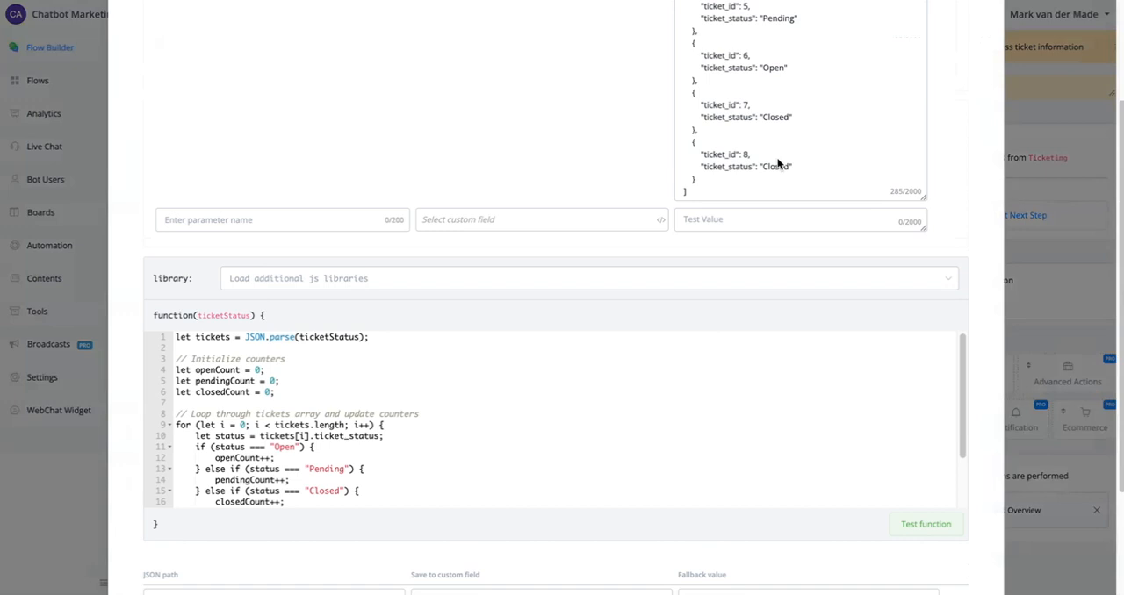
{"action": "scroll", "coordinate": [776, 162], "scroll_direction": "up", "scroll_amount": 2}
{"action": "left_click_drag", "start_coordinate": [683, 132], "coordinate": [809, 340]}
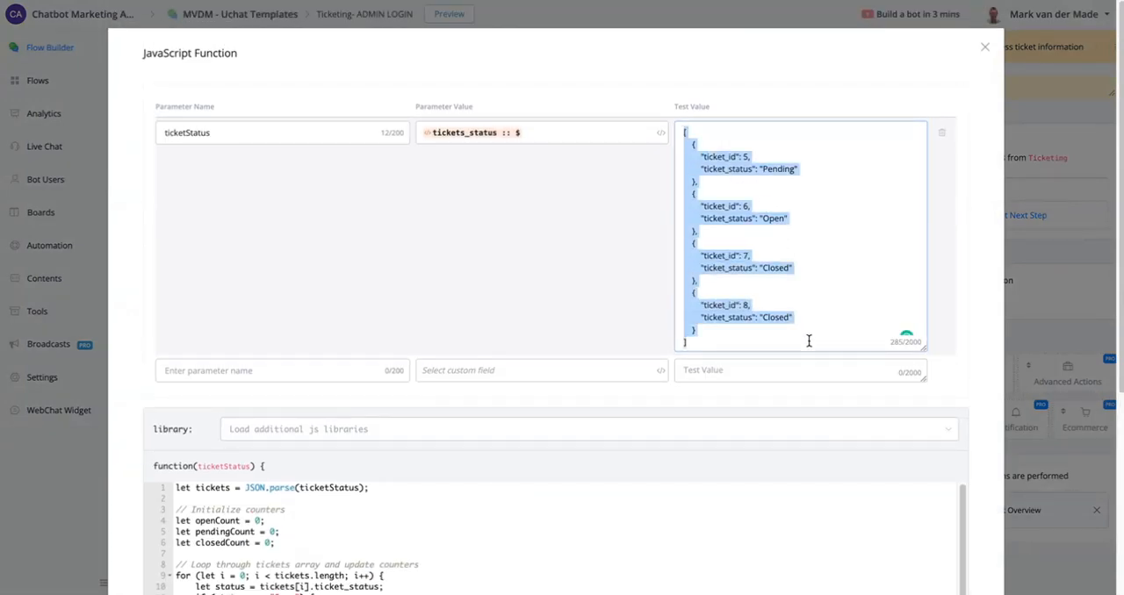
{"action": "scroll", "coordinate": [808, 340], "scroll_direction": "down", "scroll_amount": 3}
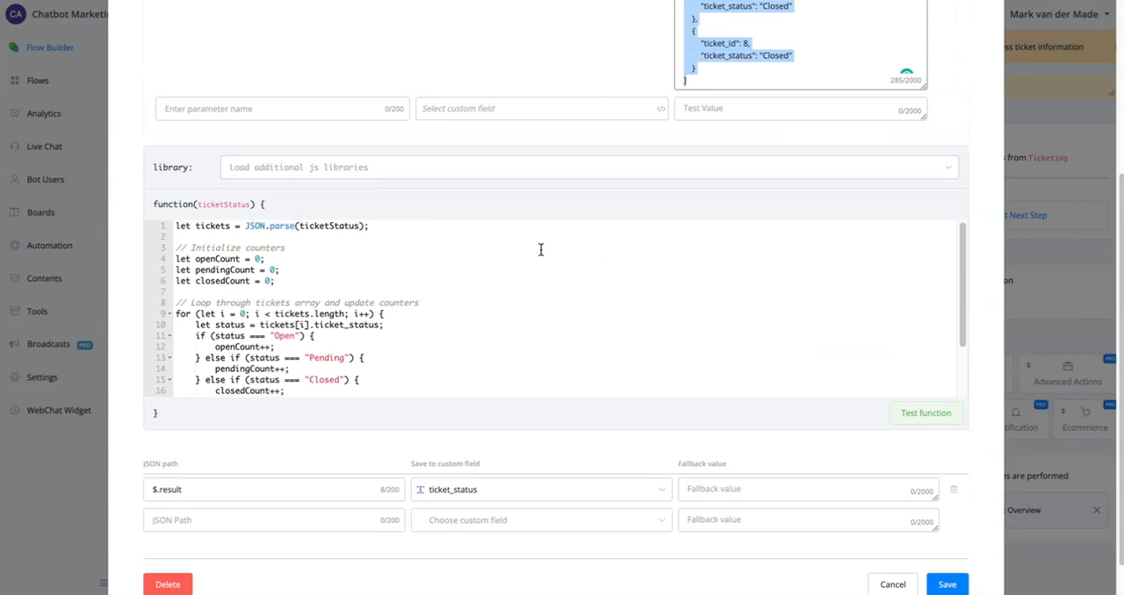
{"action": "scroll", "coordinate": [541, 250], "scroll_direction": "down", "scroll_amount": 3}
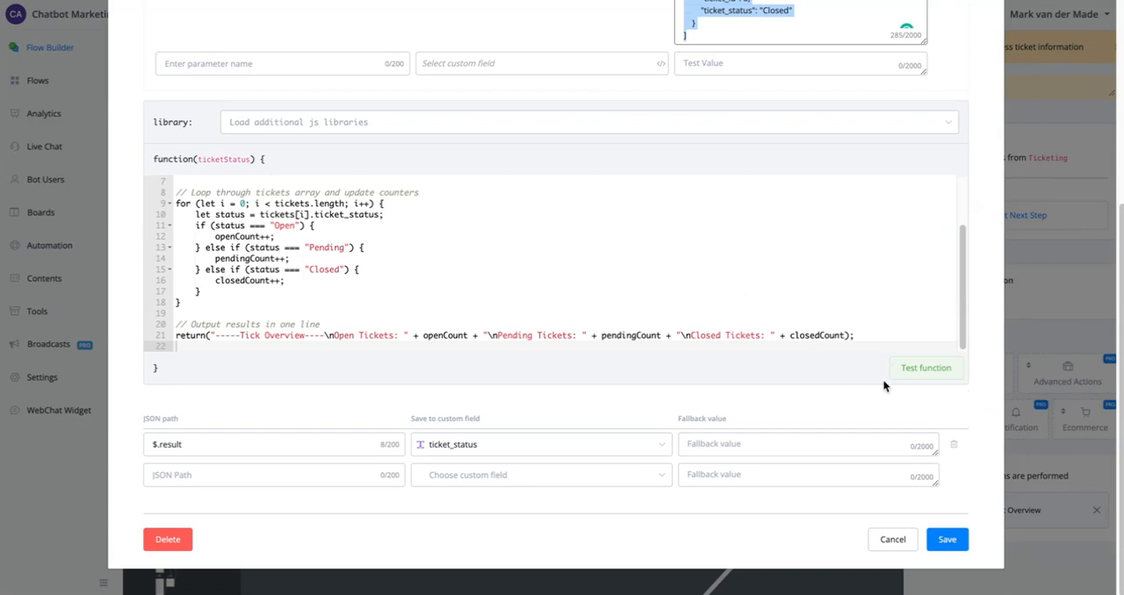
- Test the ticket-counting JavaScript function with the existing sample tickets
{"action": "scroll", "coordinate": [882, 351], "scroll_direction": "up", "scroll_amount": 5}
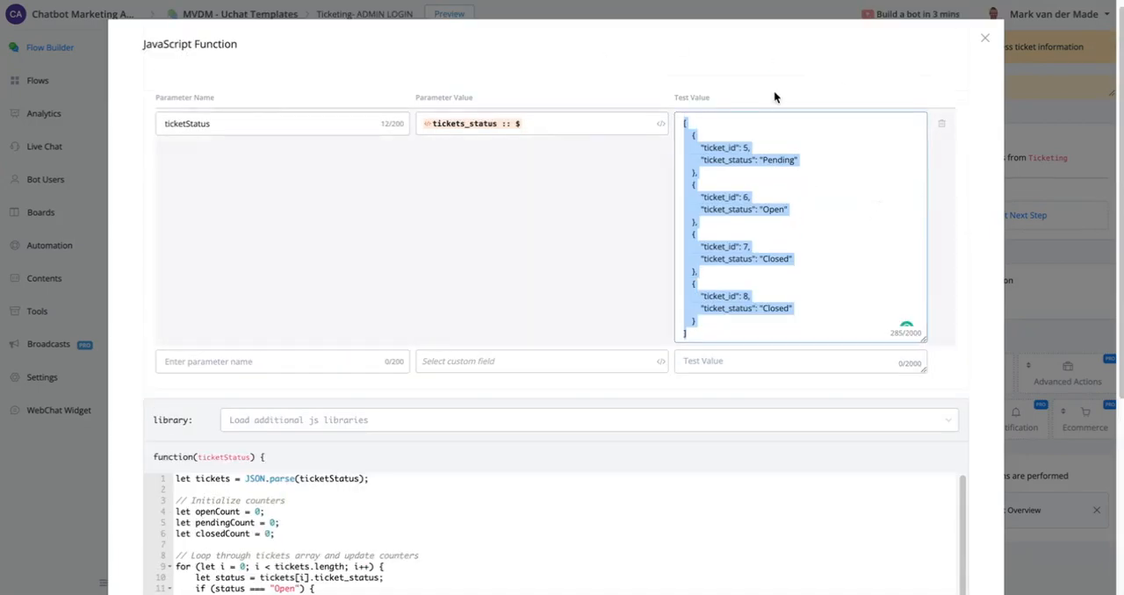
{"action": "scroll", "coordinate": [775, 95], "scroll_direction": "down", "scroll_amount": 5}
{"action": "left_click", "coordinate": [943, 369]}
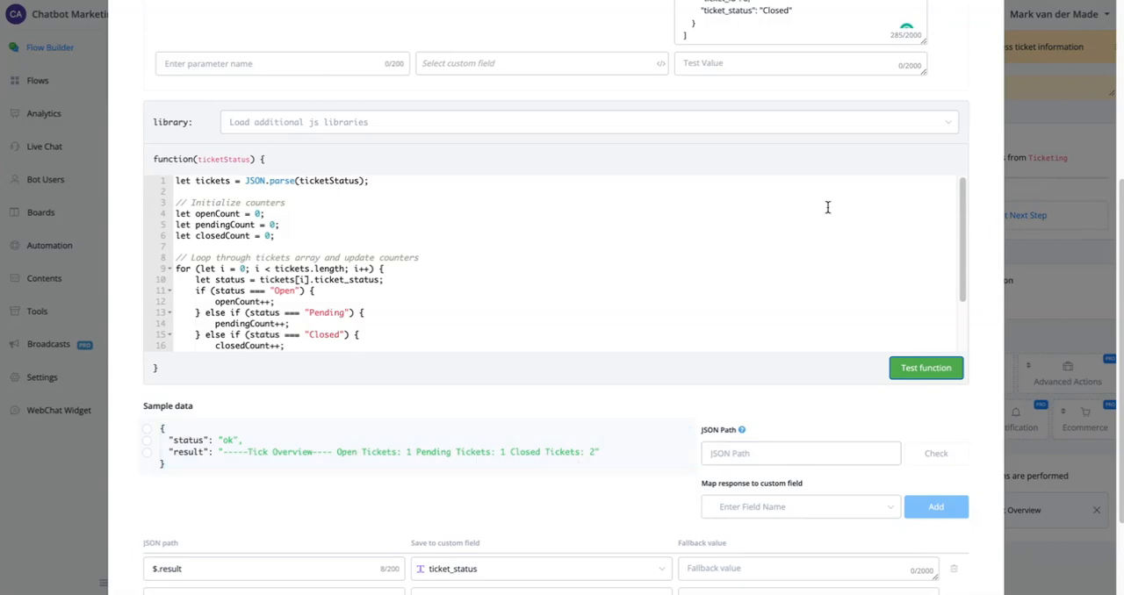
- Set the ticket_status of ticket_id 7 to "Open" in the ticketStatus test value
{"action": "scroll", "coordinate": [828, 206], "scroll_direction": "up", "scroll_amount": 5}
{"action": "double_click", "coordinate": [774, 267]}
{"action": "type", "text": "Ope"}
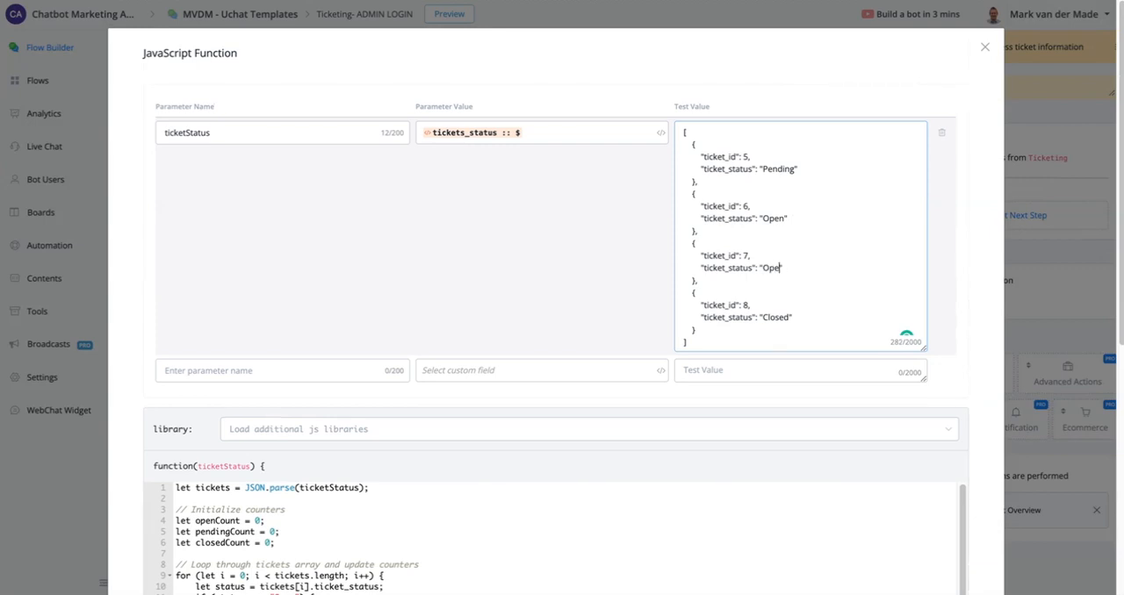
{"action": "type", "text": "n"}
{"action": "scroll", "coordinate": [722, 303], "scroll_direction": "down", "scroll_amount": 4}
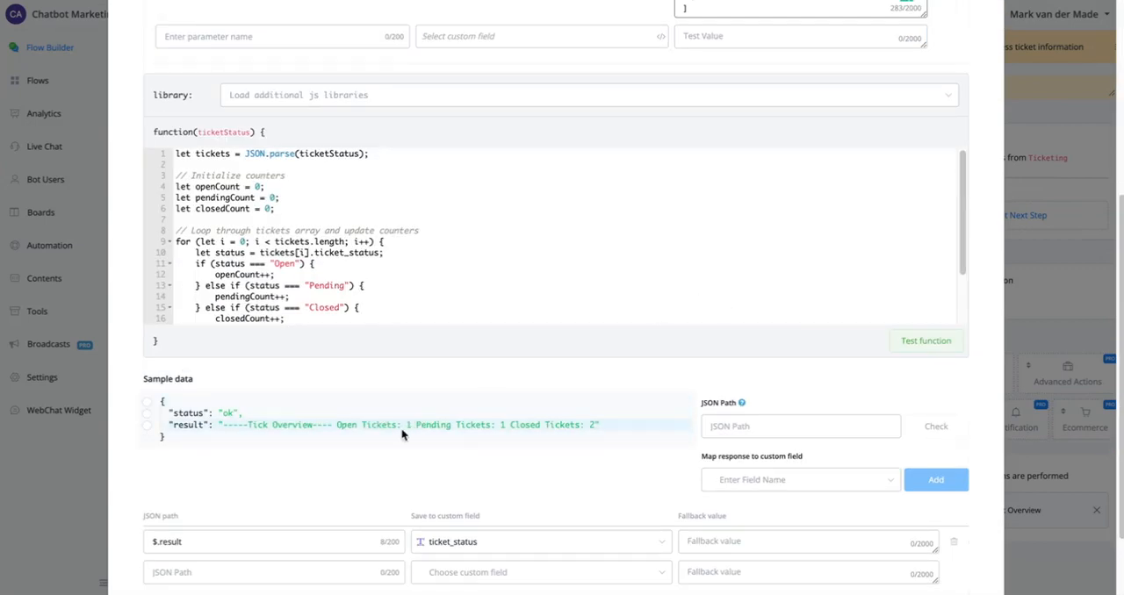
- Test the ticket-counting function on the edited sample tickets and save the JavaScript Function action
{"action": "left_click", "coordinate": [926, 340]}
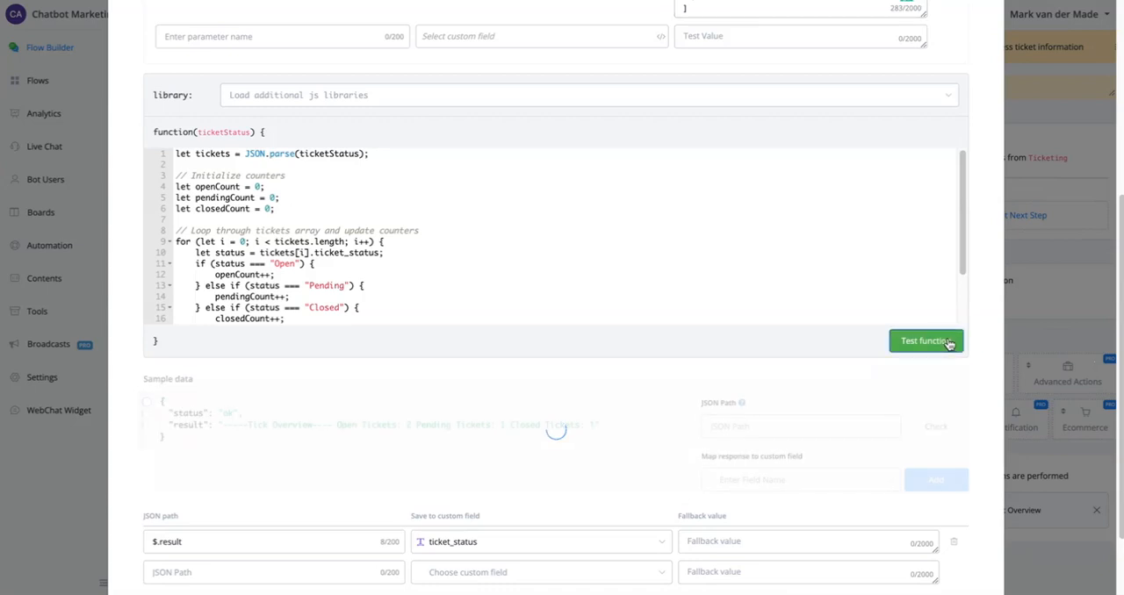
{"action": "left_click", "coordinate": [364, 425]}
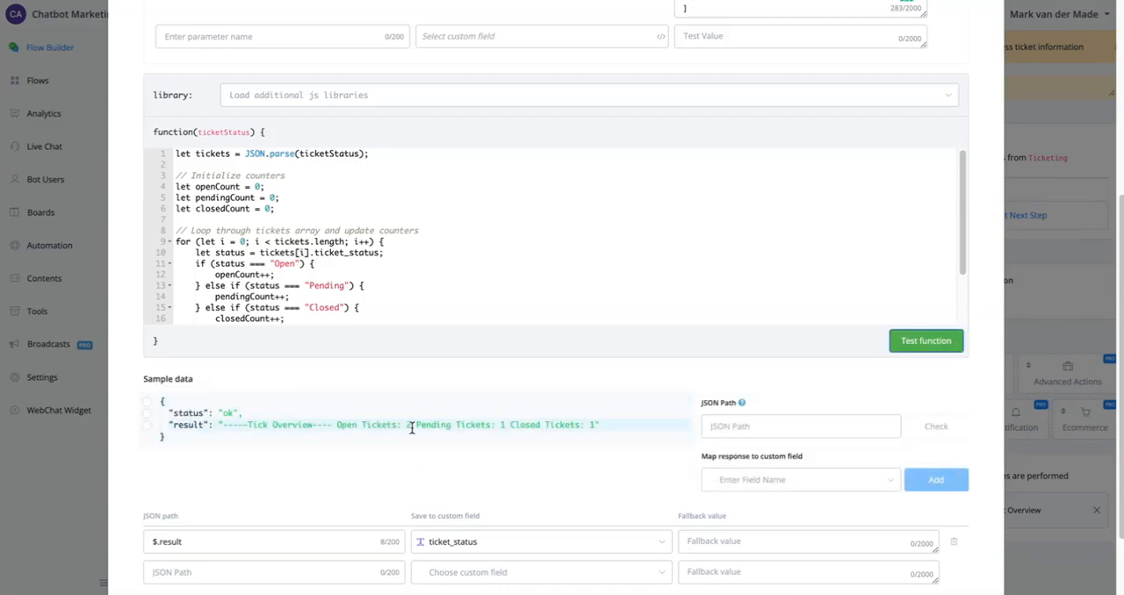
{"action": "left_click", "coordinate": [704, 436]}
{"action": "scroll", "coordinate": [703, 435], "scroll_direction": "down", "scroll_amount": 1}
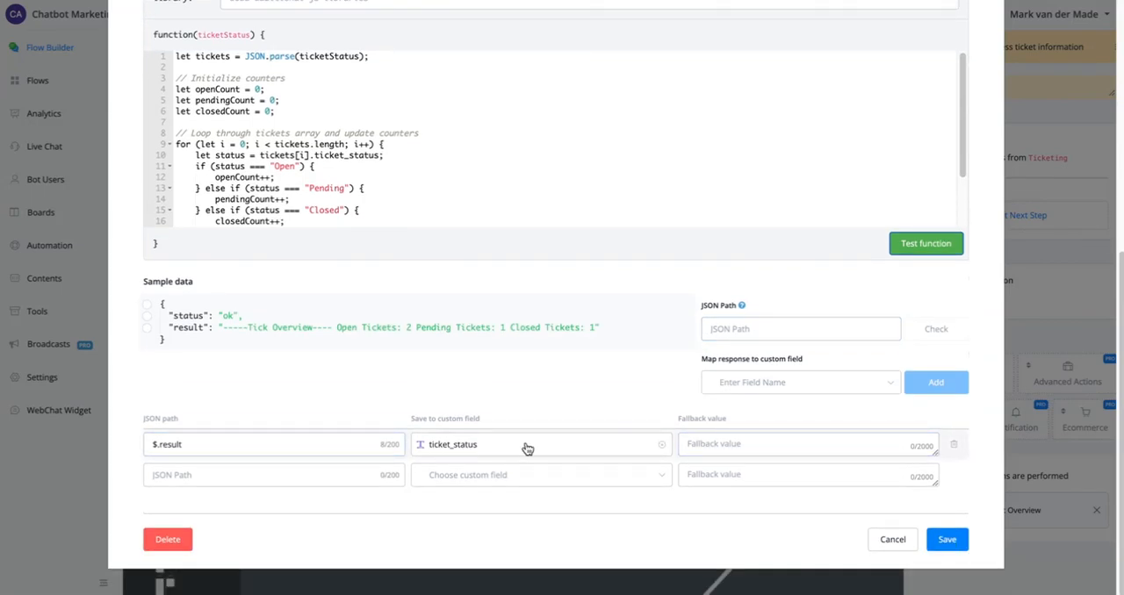
{"action": "left_click", "coordinate": [962, 540]}
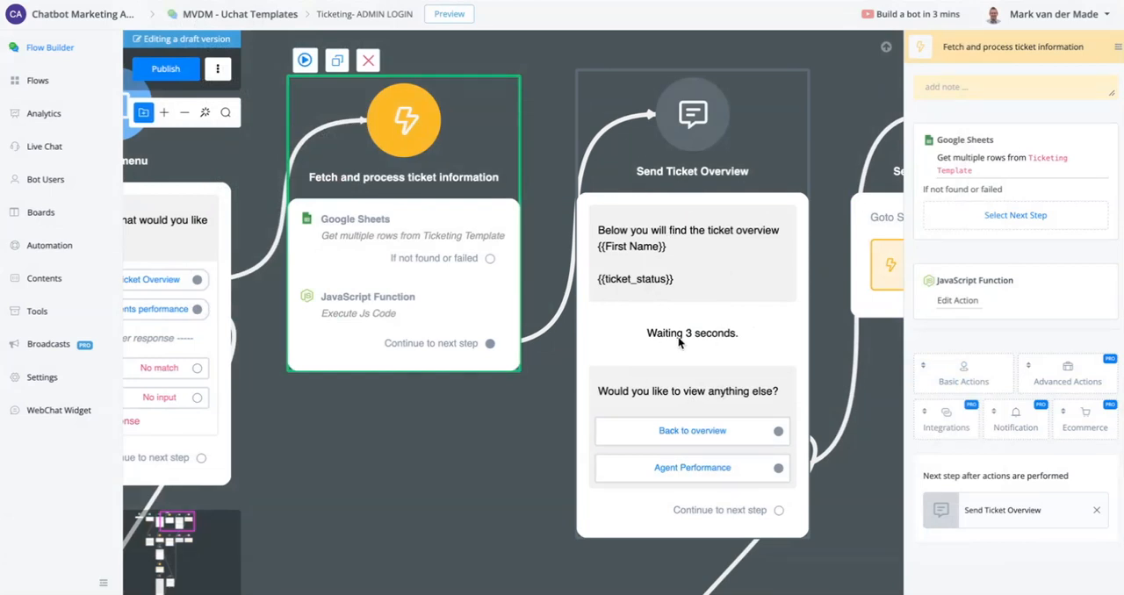
- Follow the agent performance branch to "Fetch Live chat agents data" and open its External Request to examine the flow-agent-summary URL
{"action": "scroll", "coordinate": [679, 341], "scroll_direction": "down", "scroll_amount": 2}
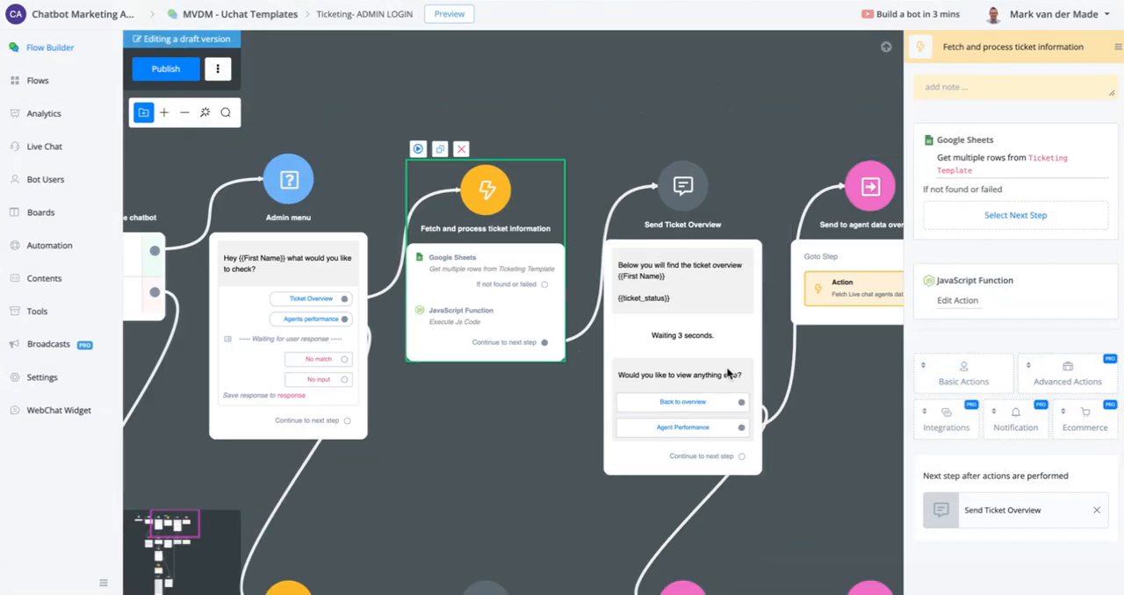
{"action": "left_click_drag", "start_coordinate": [503, 494], "coordinate": [291, 314]}
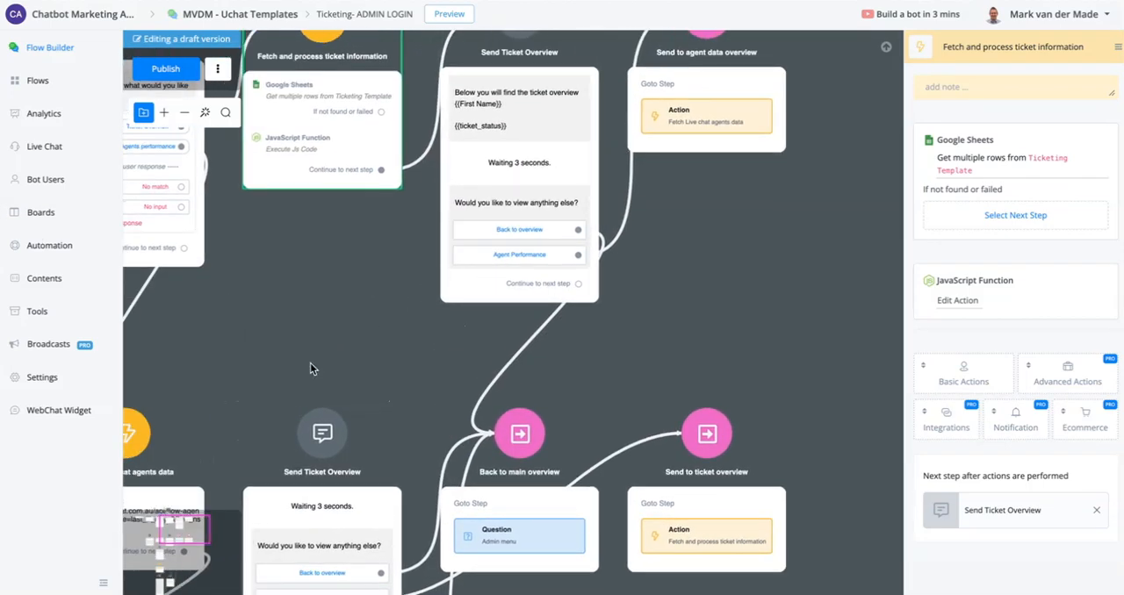
{"action": "left_click_drag", "start_coordinate": [310, 368], "coordinate": [680, 148]}
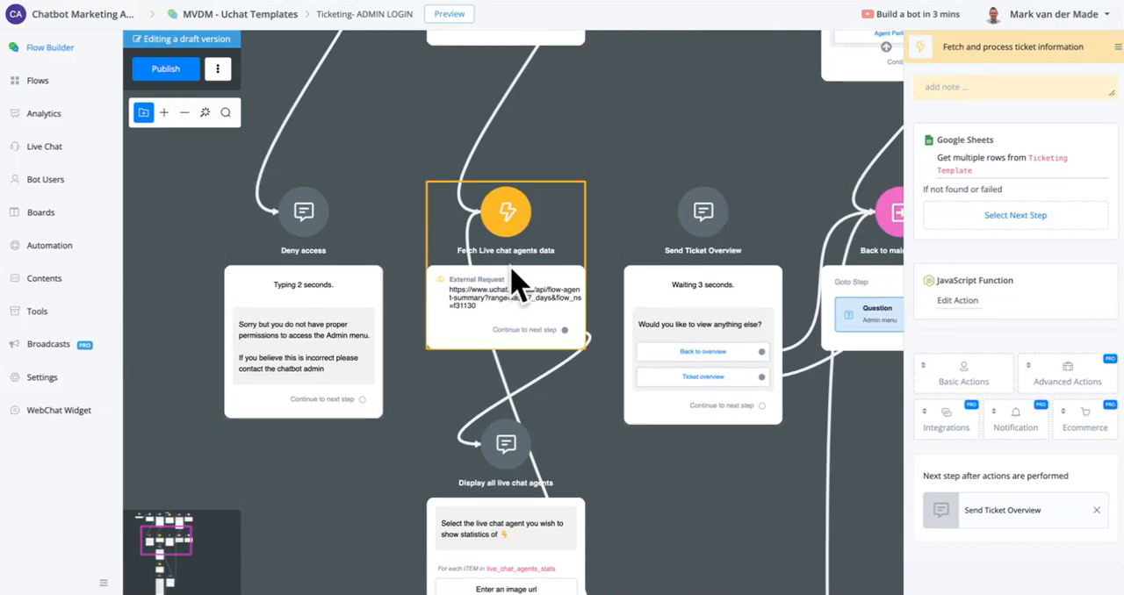
{"action": "left_click", "coordinate": [477, 308]}
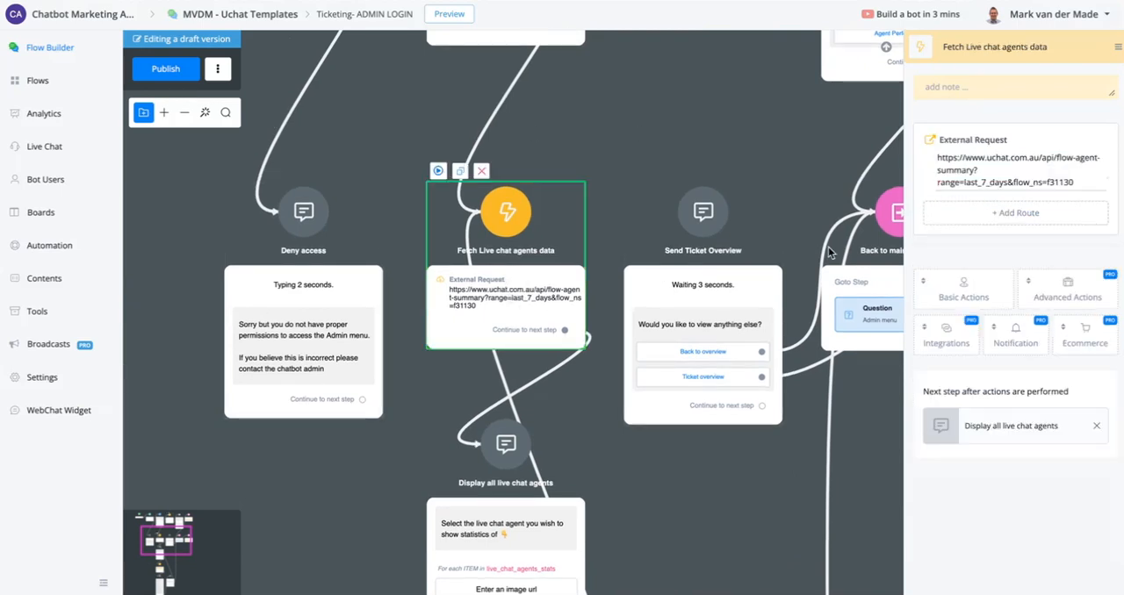
{"action": "left_click", "coordinate": [967, 179]}
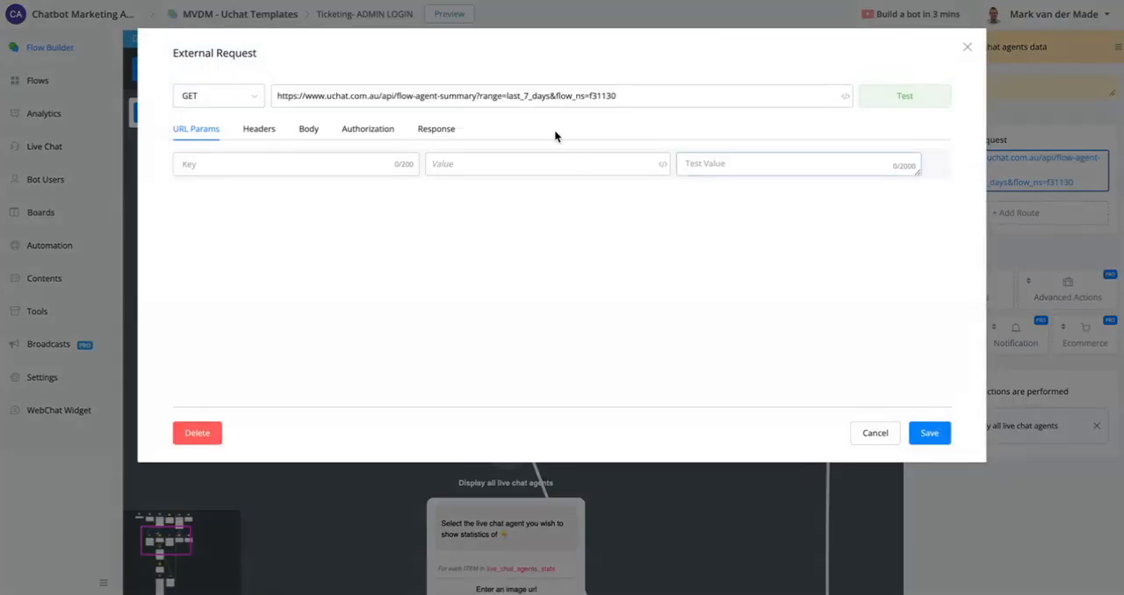
{"action": "left_click", "coordinate": [477, 97]}
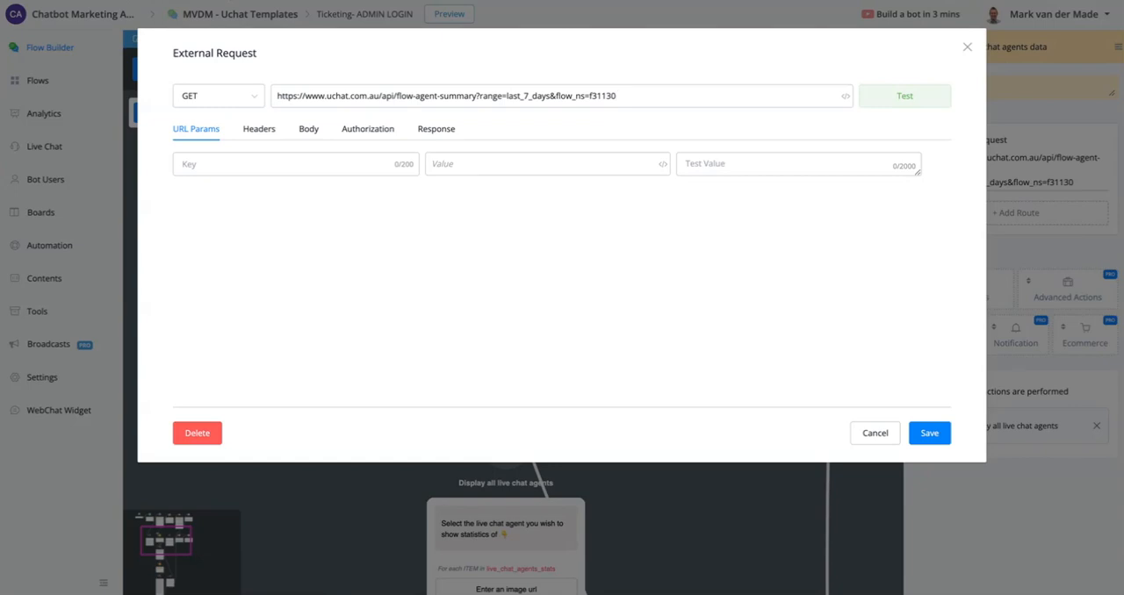
- Test the agent summary request for flow_ns f31130, review the response and its $.data mapping to live_chat_agents_stats, and close without saving
{"action": "double_click", "coordinate": [606, 95]}
{"action": "left_click", "coordinate": [919, 102]}
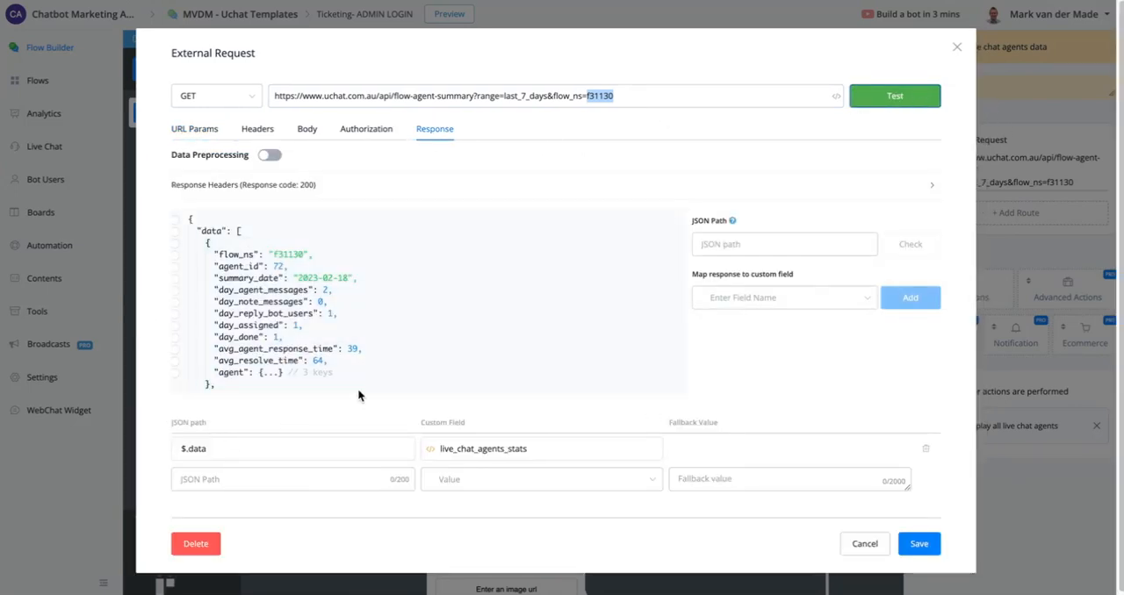
{"action": "left_click", "coordinate": [175, 279]}
{"action": "scroll", "coordinate": [369, 287], "scroll_direction": "down", "scroll_amount": 3}
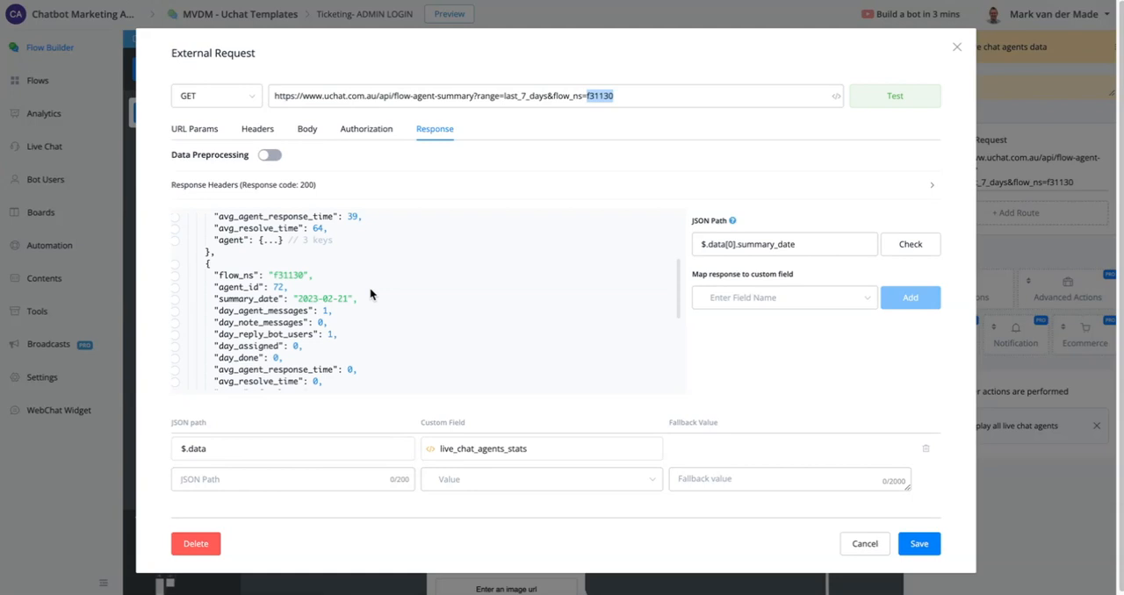
{"action": "scroll", "coordinate": [383, 314], "scroll_direction": "down", "scroll_amount": 5}
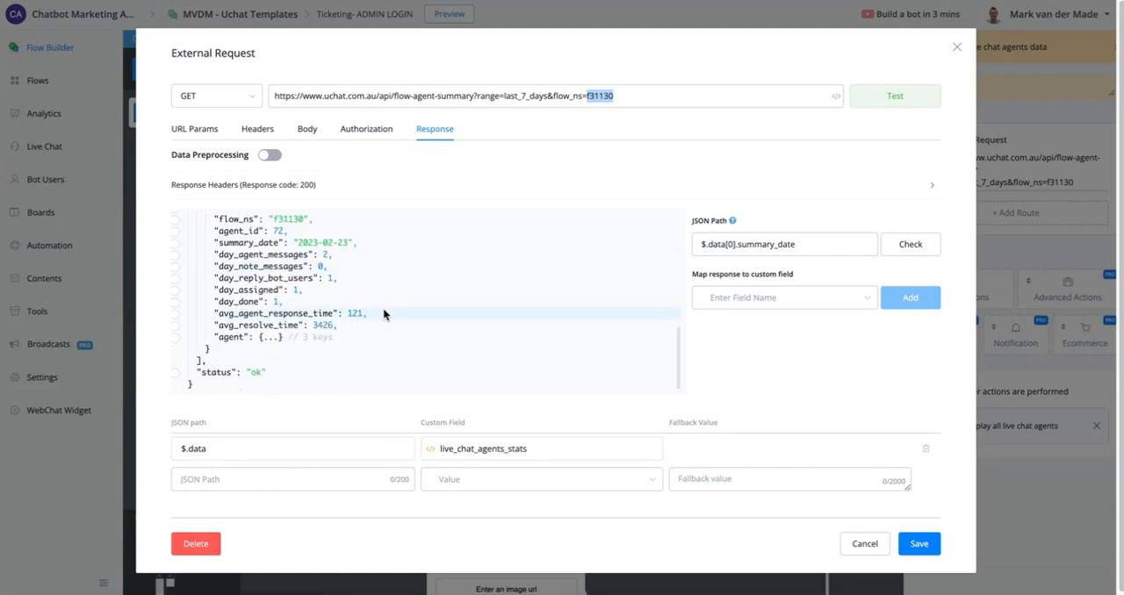
{"action": "scroll", "coordinate": [356, 281], "scroll_direction": "down", "scroll_amount": 1}
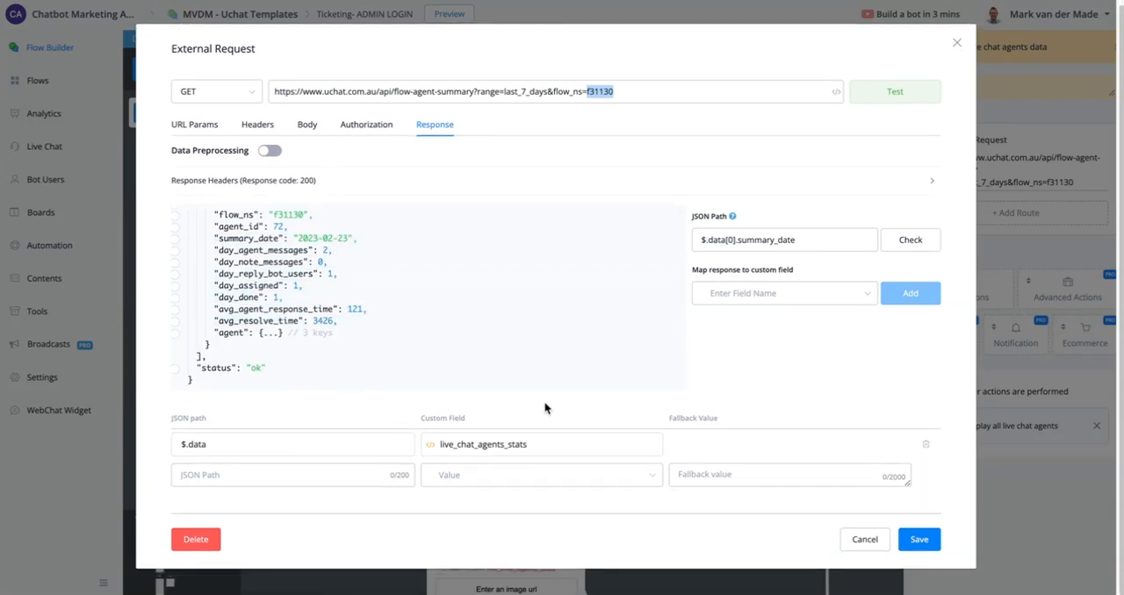
{"action": "scroll", "coordinate": [507, 302], "scroll_direction": "up", "scroll_amount": 6}
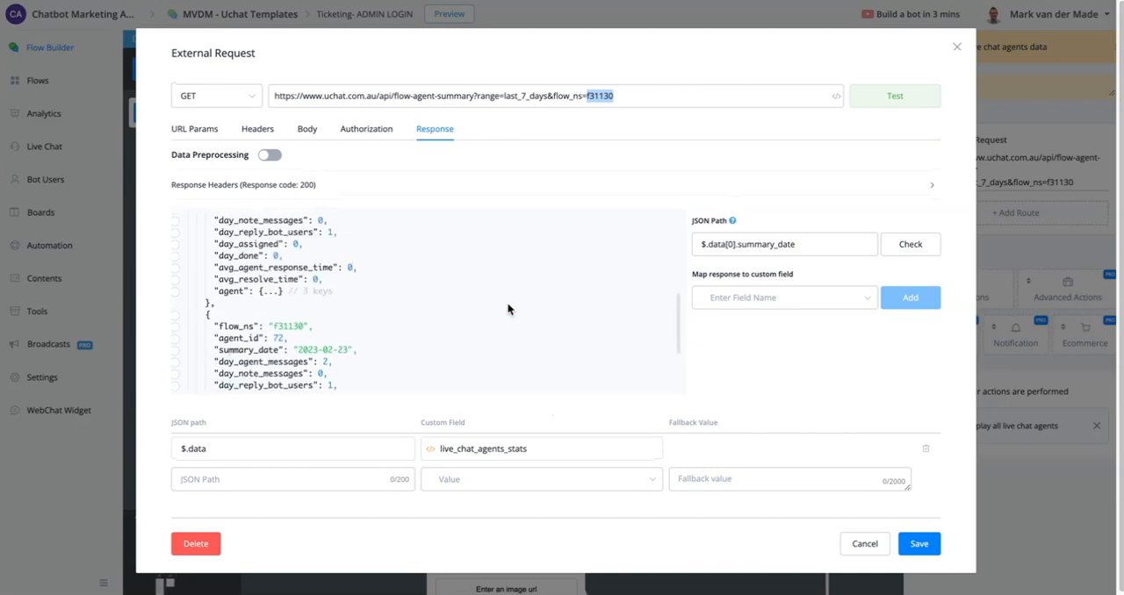
{"action": "scroll", "coordinate": [446, 281], "scroll_direction": "down", "scroll_amount": 3}
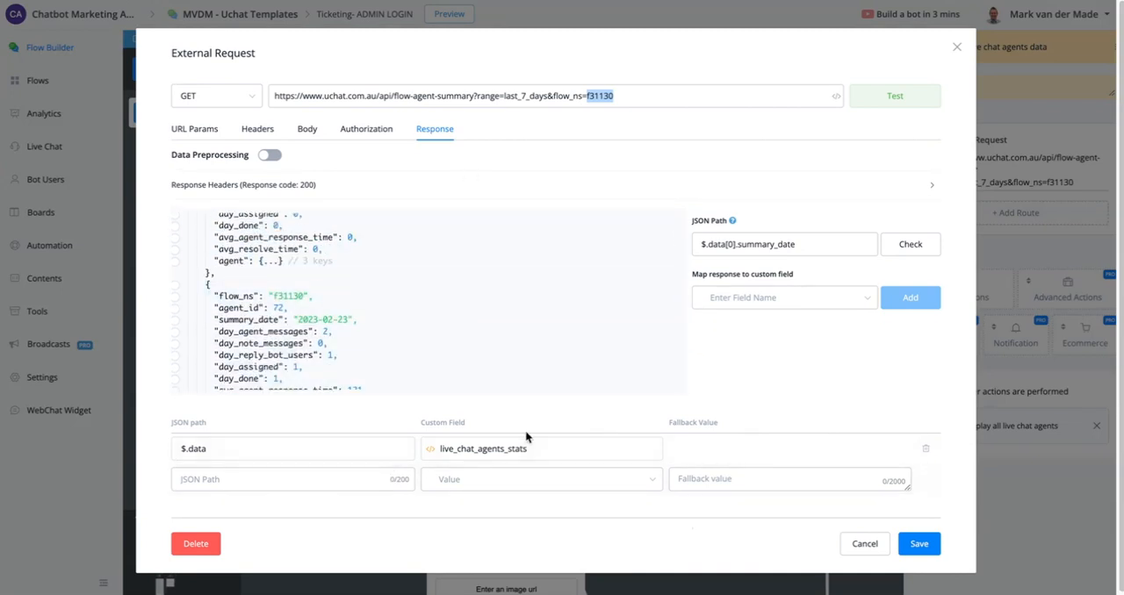
{"action": "left_click", "coordinate": [862, 545]}
- Open the "Display all live chat agents" node and examine its For Each list with agent name and summary date
{"action": "scroll", "coordinate": [382, 512], "scroll_direction": "down", "scroll_amount": 5}
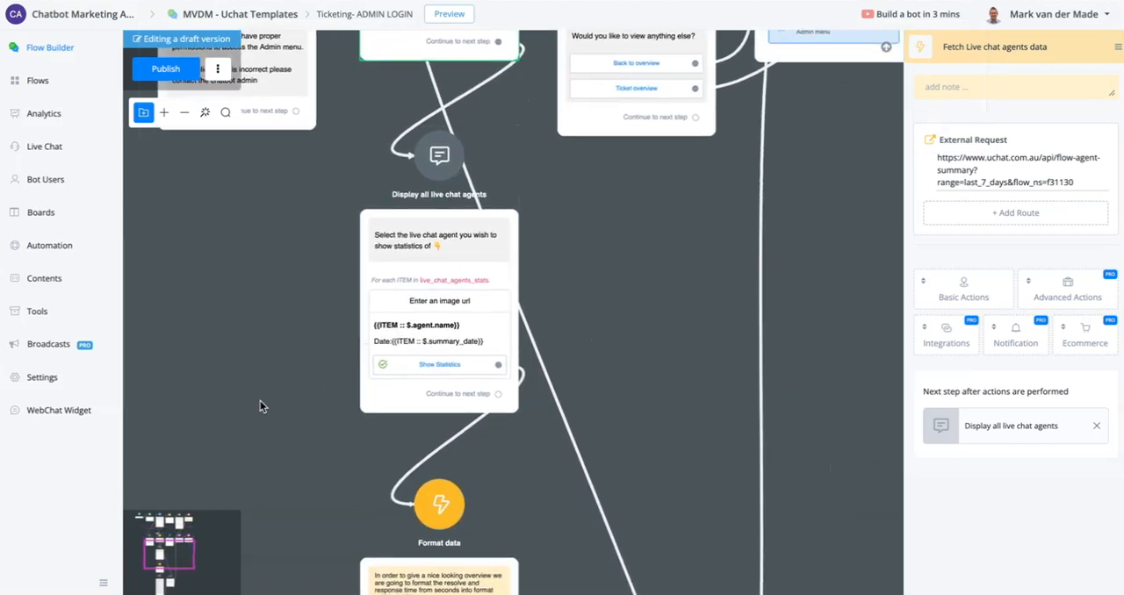
{"action": "left_click_drag", "start_coordinate": [258, 409], "coordinate": [269, 295]}
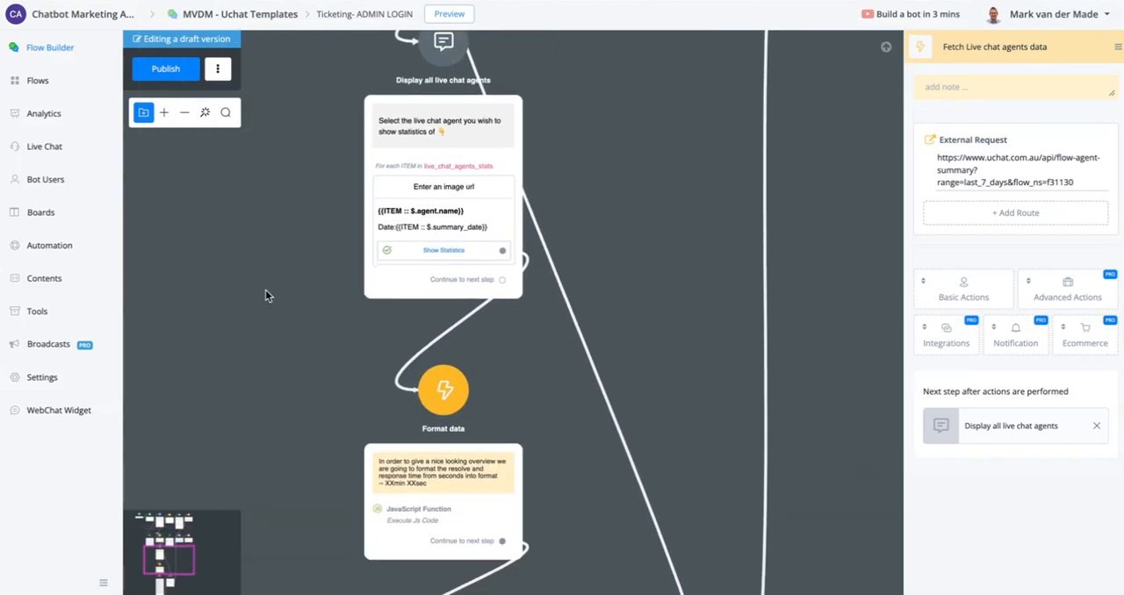
{"action": "left_click", "coordinate": [431, 215]}
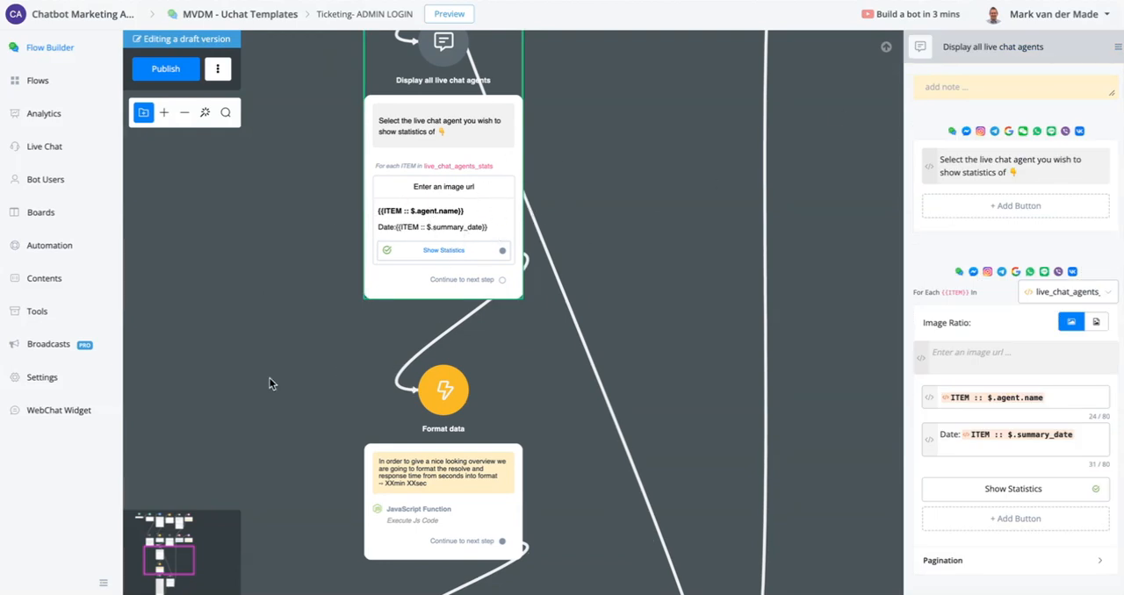
- Follow the flow from "Format data" through the "Show live chat agent performance" message to the follow-up "Send Ticket Overview" node
{"action": "left_click_drag", "start_coordinate": [270, 384], "coordinate": [293, 150]}
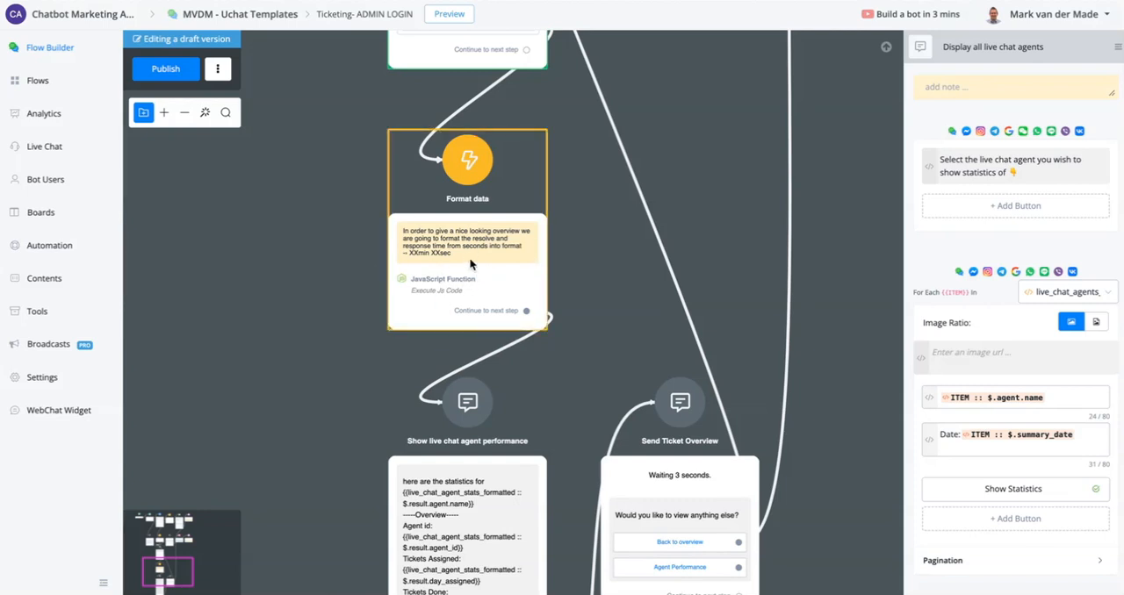
{"action": "left_click_drag", "start_coordinate": [354, 437], "coordinate": [395, 229]}
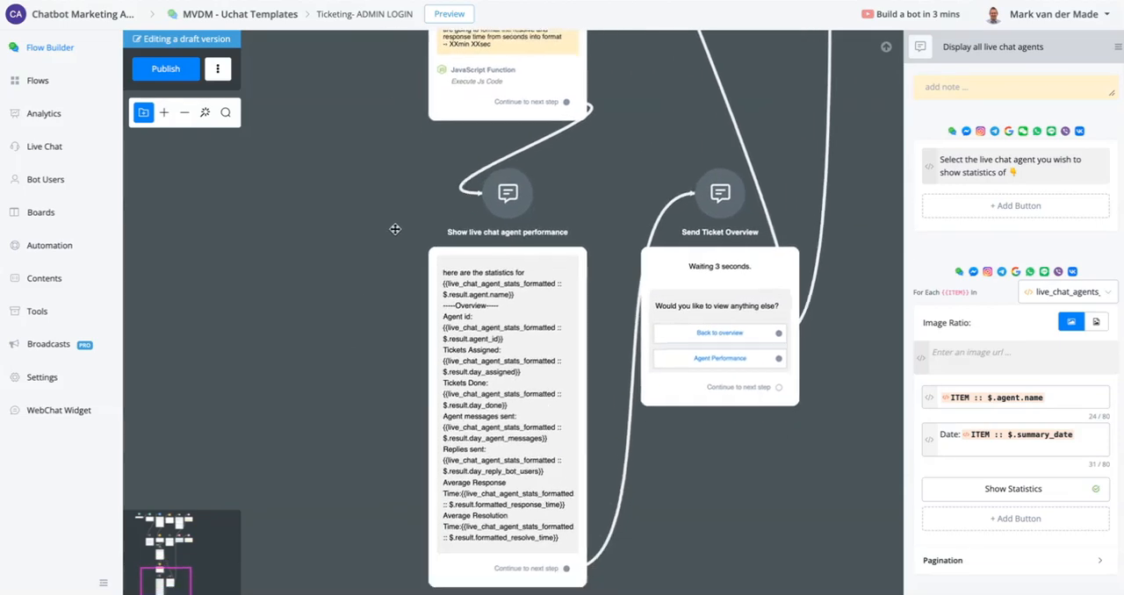
{"action": "left_click_drag", "start_coordinate": [362, 398], "coordinate": [371, 233]}
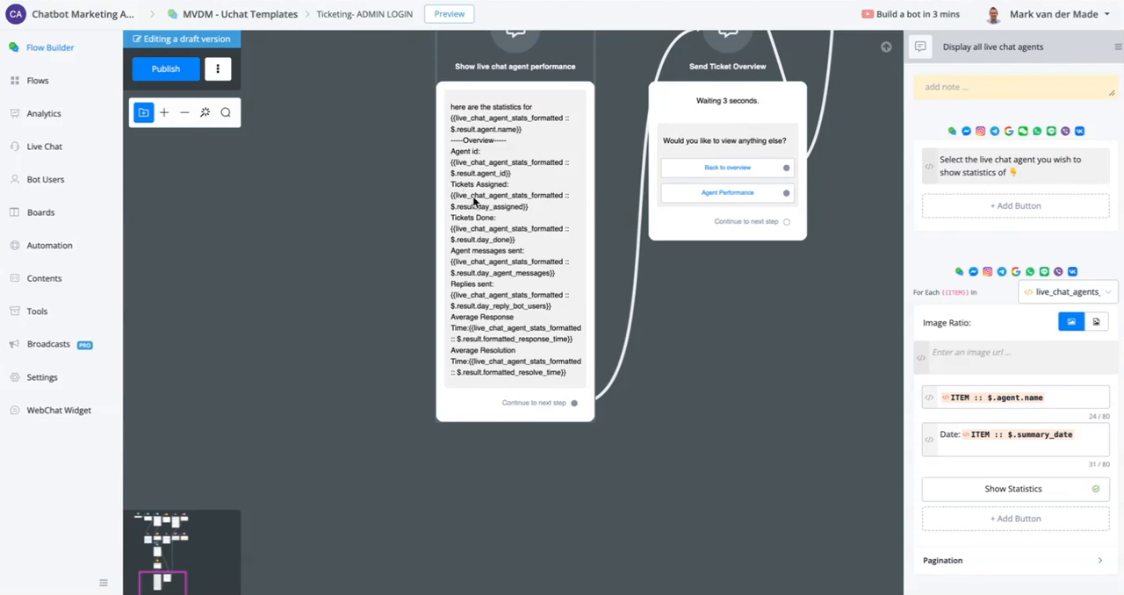
{"action": "left_click_drag", "start_coordinate": [782, 328], "coordinate": [688, 429]}
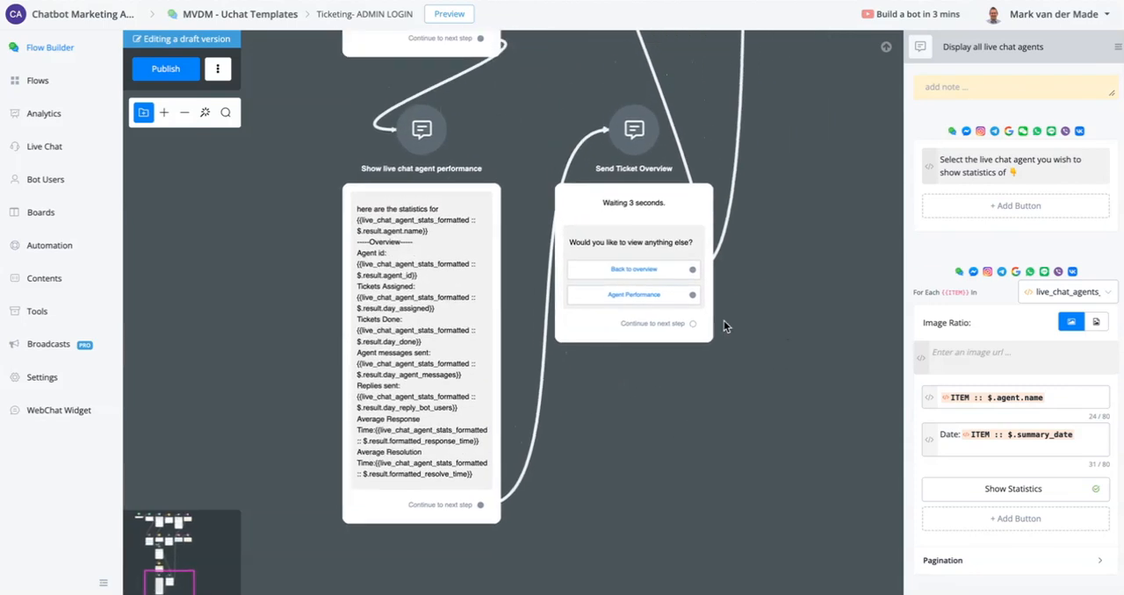
{"action": "scroll", "coordinate": [481, 466], "scroll_direction": "down", "scroll_amount": 5}
- Publish the admin login flow and open the "Ticketing- Ticket status" sub flow from page 2 of the Flows DONE folder
{"action": "left_click", "coordinate": [68, 80]}
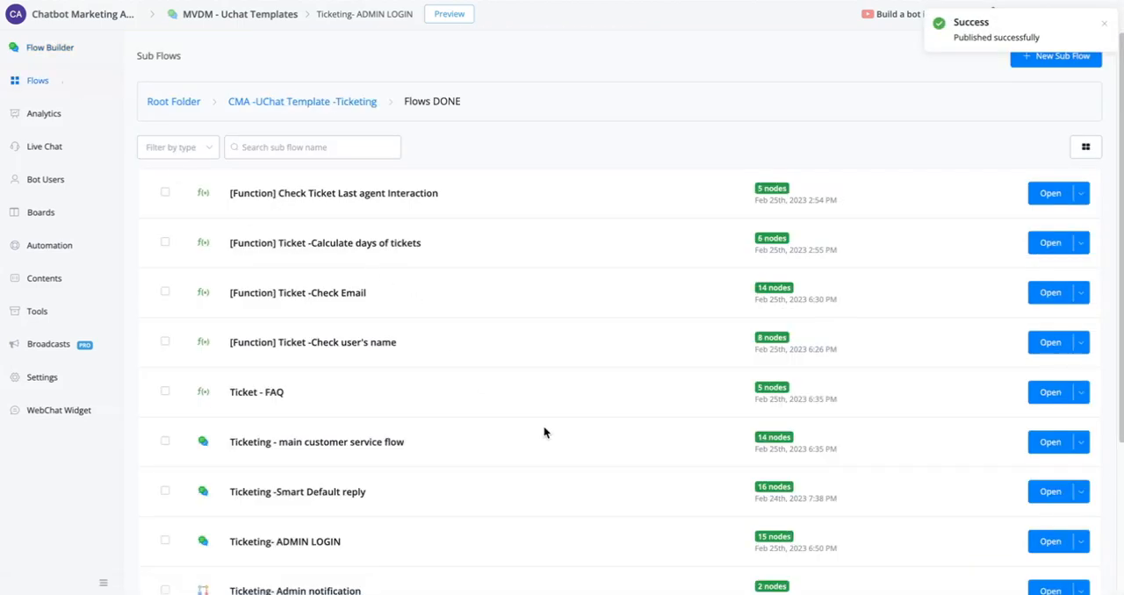
{"action": "scroll", "coordinate": [569, 442], "scroll_direction": "down", "scroll_amount": 3}
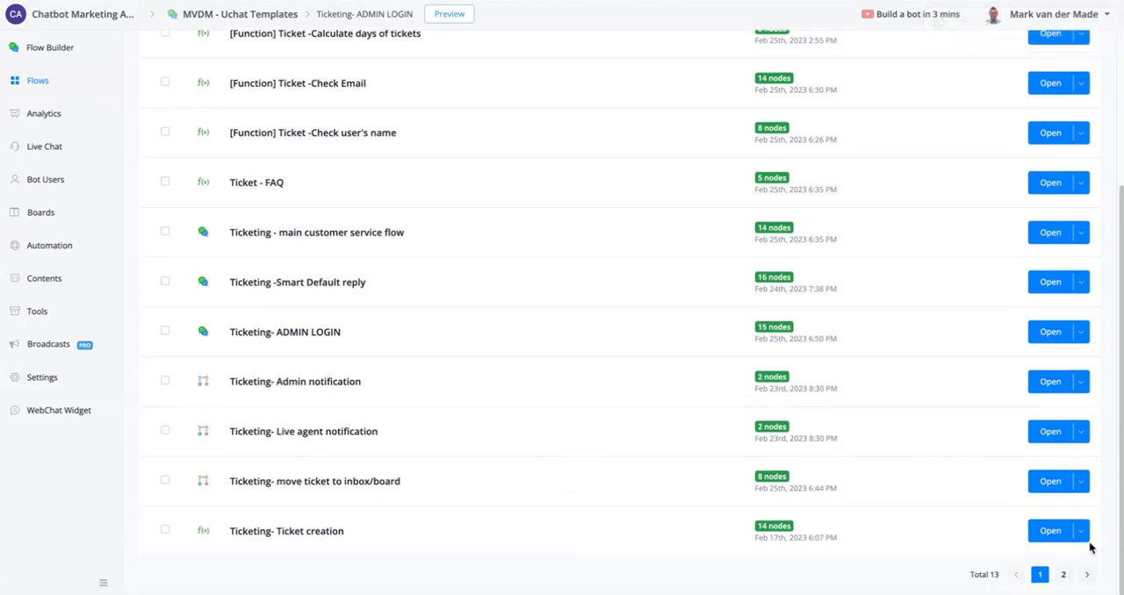
{"action": "left_click", "coordinate": [1068, 575]}
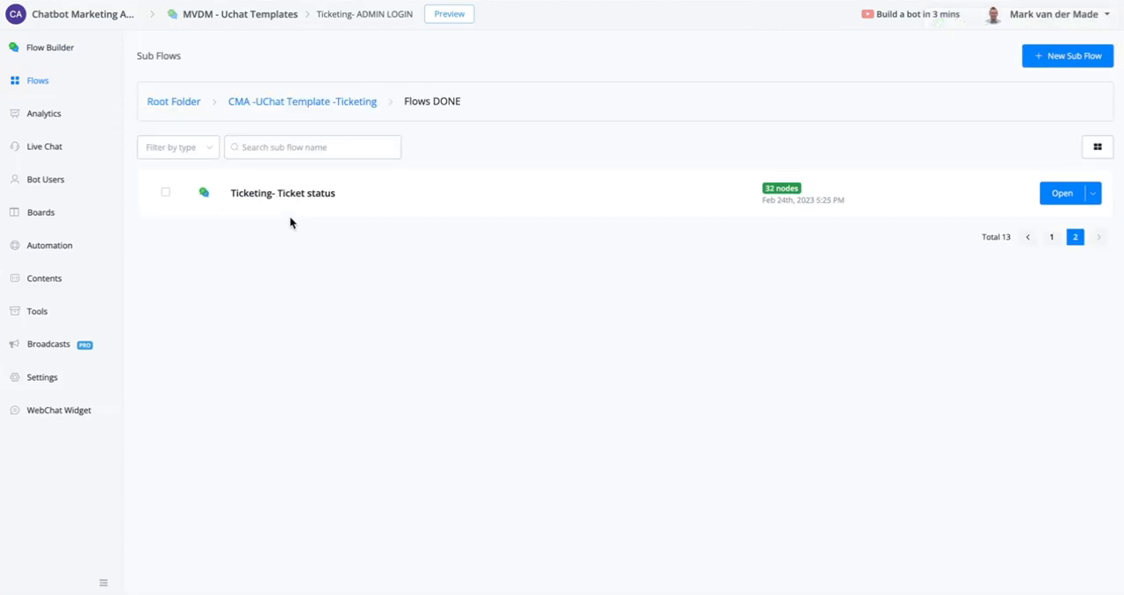
{"action": "left_click", "coordinate": [1056, 197]}
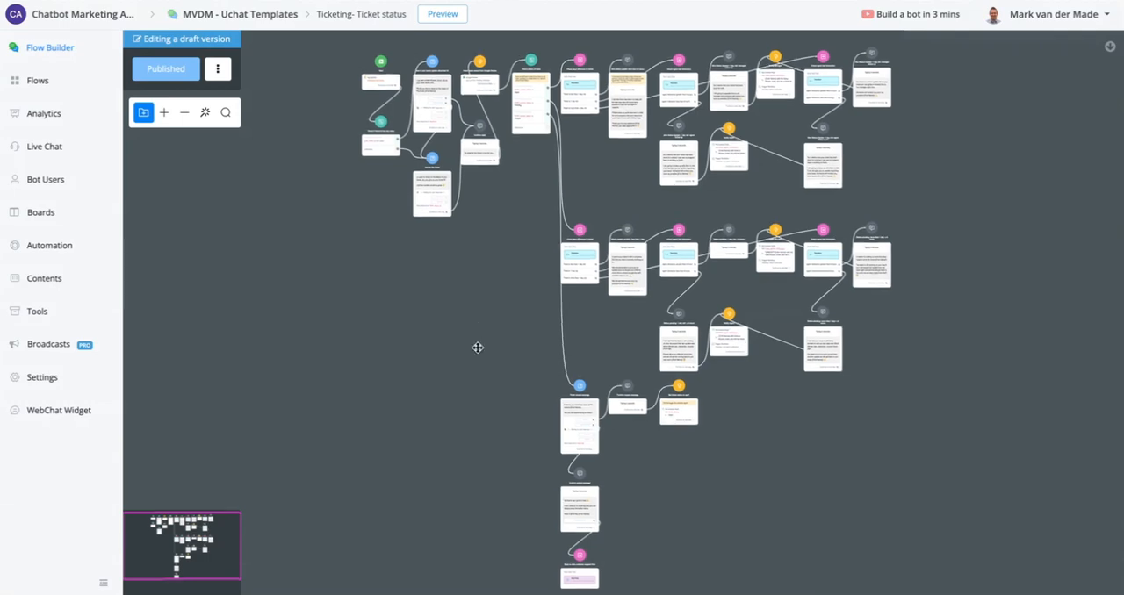
- Examine the start of the ticket status flow: the ticket id check, the last-ticket question and the "Ask for the ticket" question
{"action": "scroll", "coordinate": [428, 158], "scroll_direction": "up", "scroll_amount": 3}
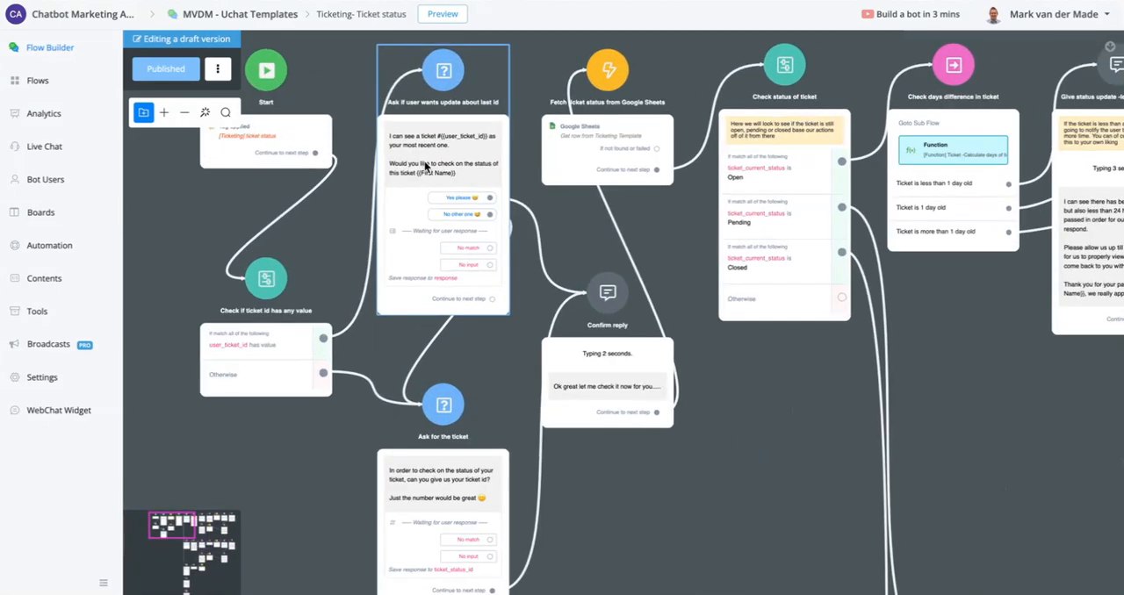
{"action": "scroll", "coordinate": [434, 166], "scroll_direction": "up", "scroll_amount": 2}
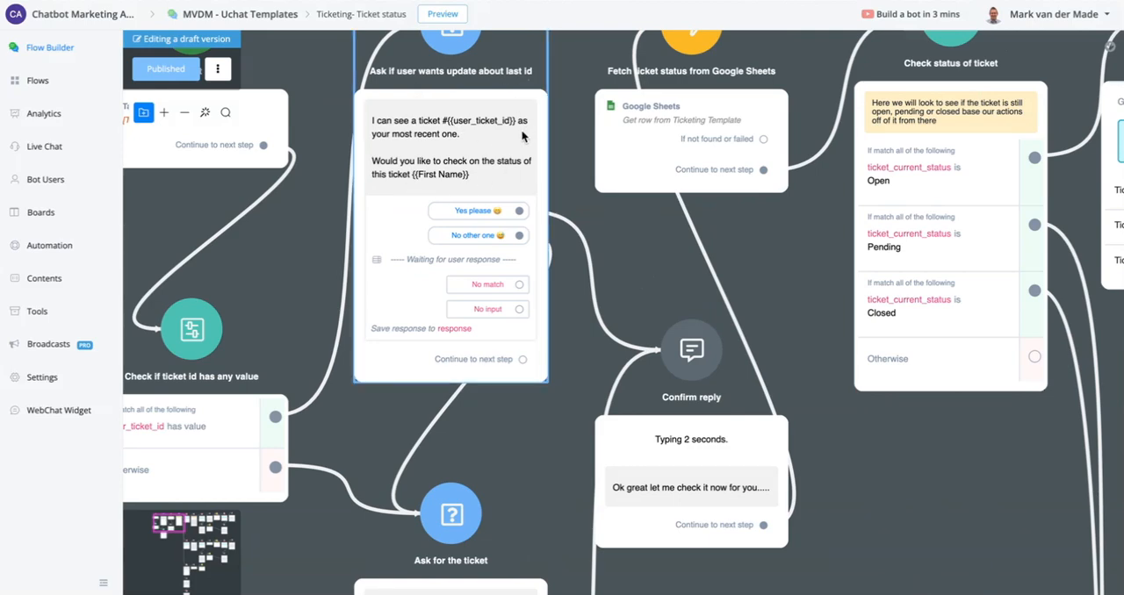
{"action": "scroll", "coordinate": [523, 132], "scroll_direction": "down", "scroll_amount": 2}
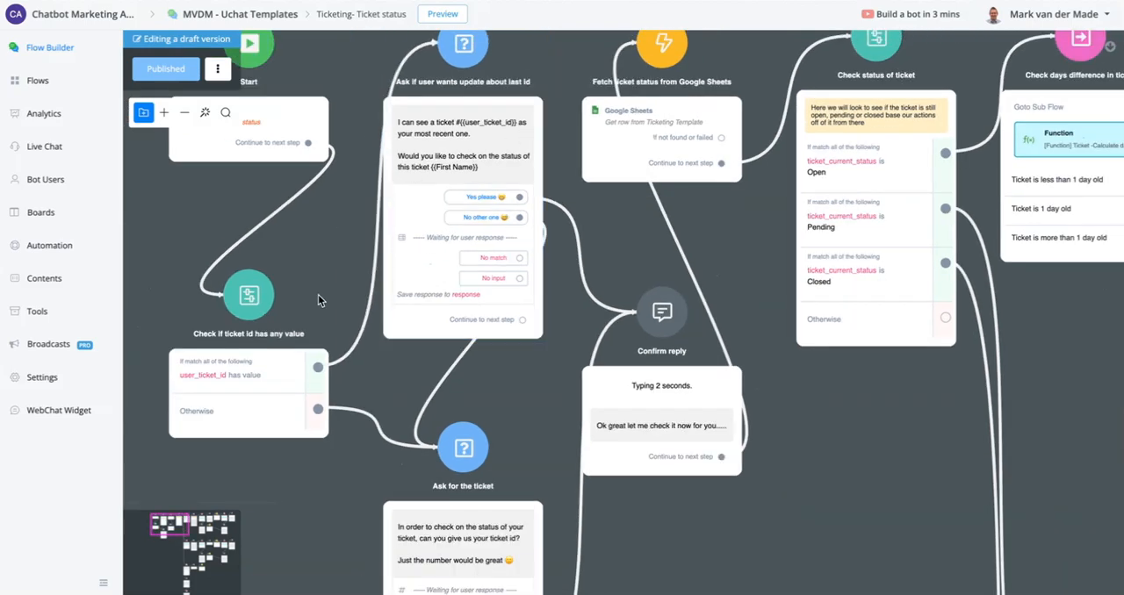
{"action": "left_click_drag", "start_coordinate": [710, 569], "coordinate": [715, 543]}
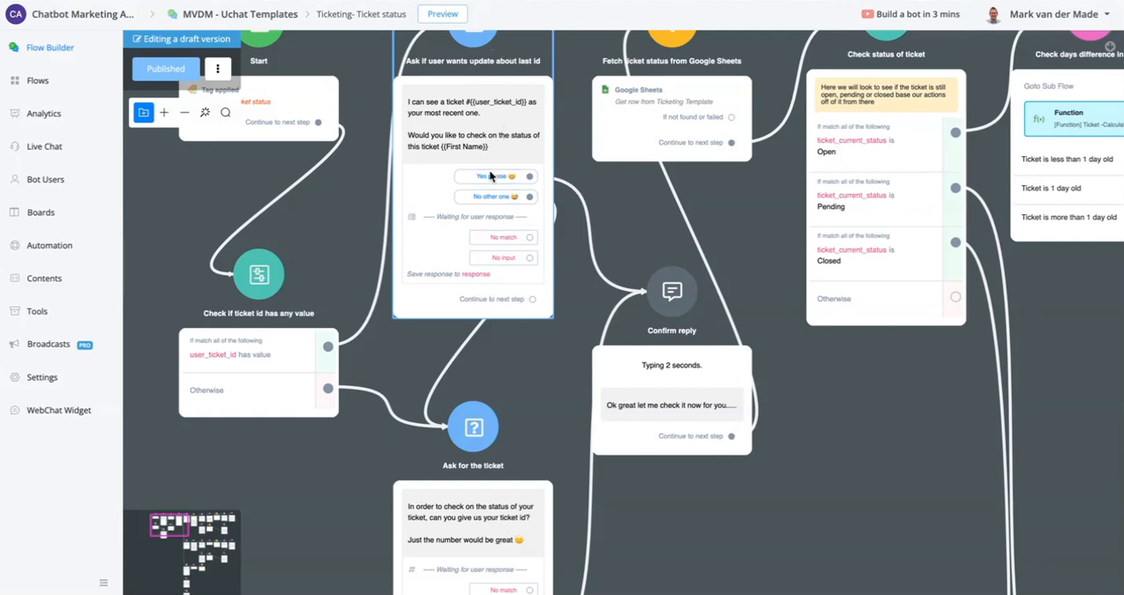
{"action": "scroll", "coordinate": [465, 386], "scroll_direction": "down", "scroll_amount": 5}
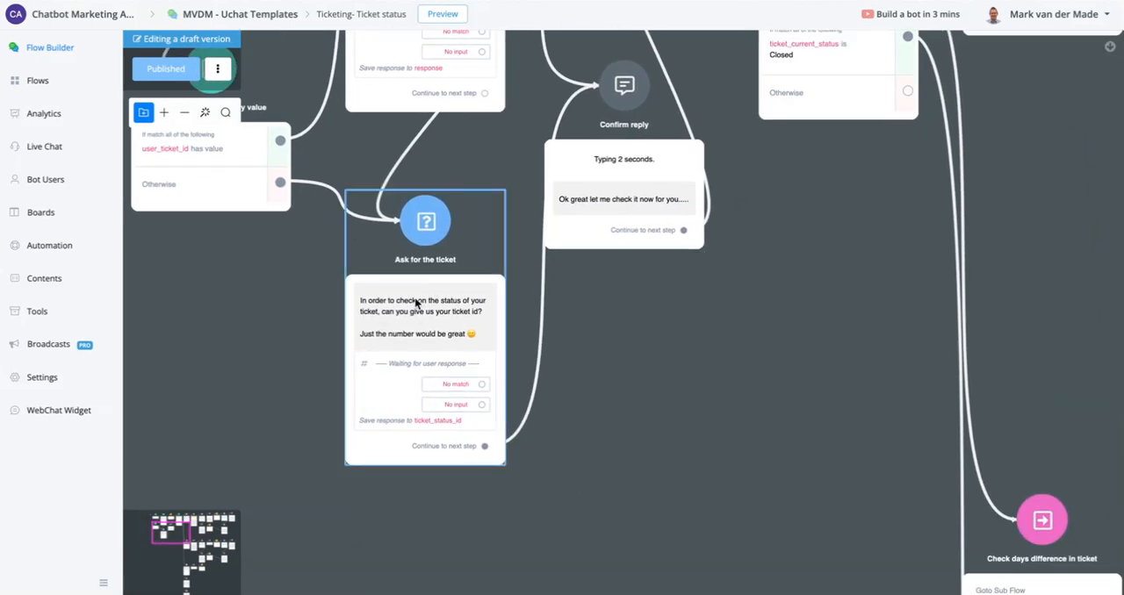
- Examine the custom field mapping of the Google Sheets action in "Fetch ticket status from Google Sheets" and close it without saving
{"action": "scroll", "coordinate": [557, 364], "scroll_direction": "up", "scroll_amount": 7}
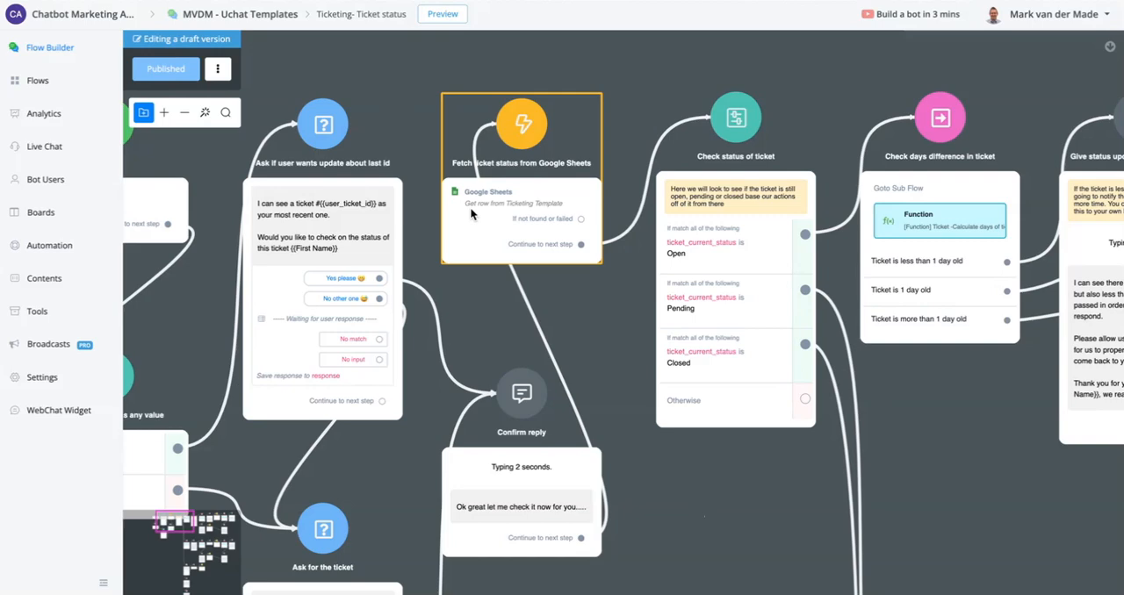
{"action": "left_click_drag", "start_coordinate": [784, 532], "coordinate": [439, 513]}
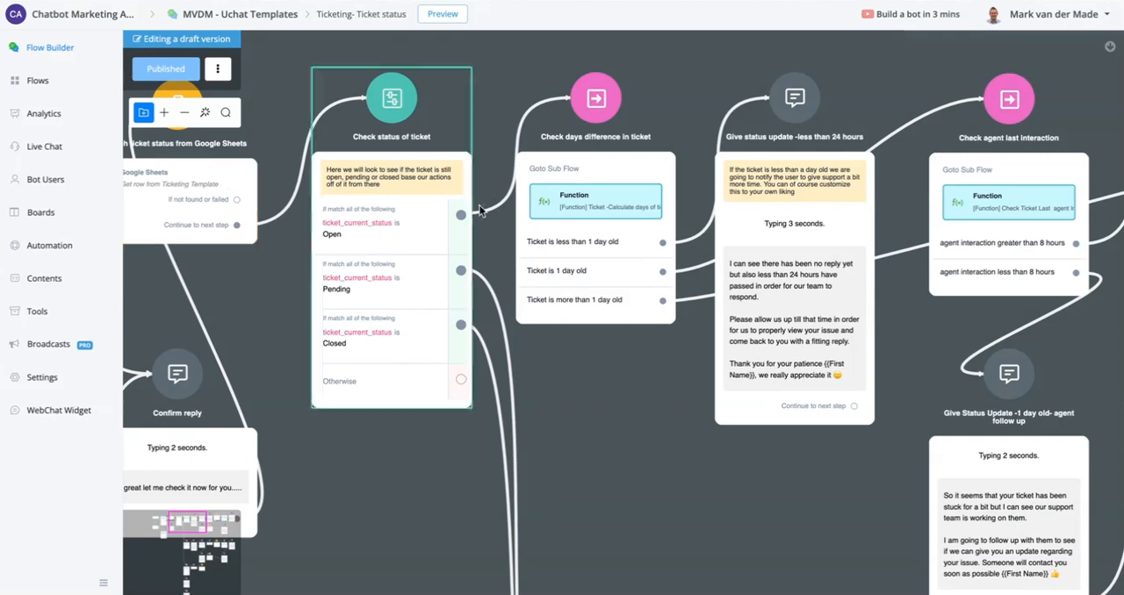
{"action": "left_click", "coordinate": [173, 189]}
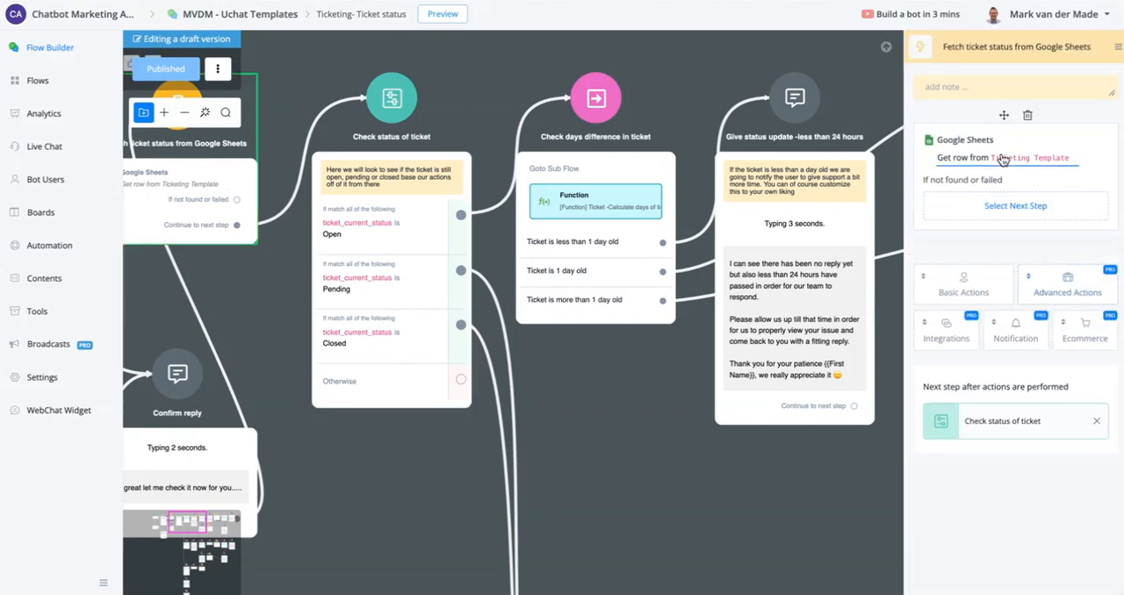
{"action": "left_click", "coordinate": [1001, 158]}
{"action": "scroll", "coordinate": [799, 332], "scroll_direction": "down", "scroll_amount": 5}
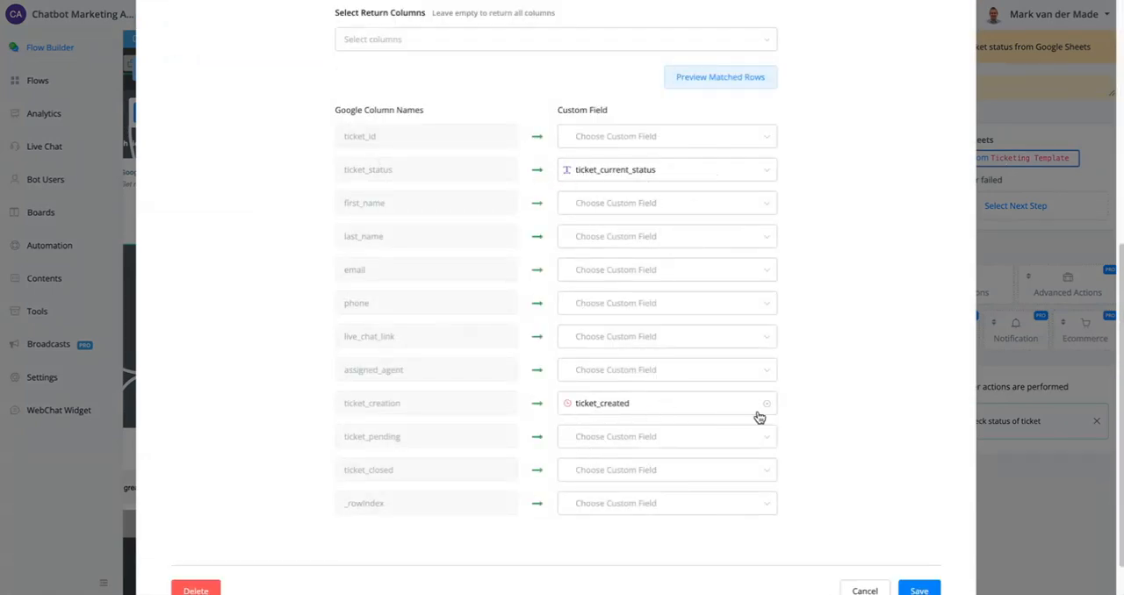
{"action": "left_click", "coordinate": [869, 591]}
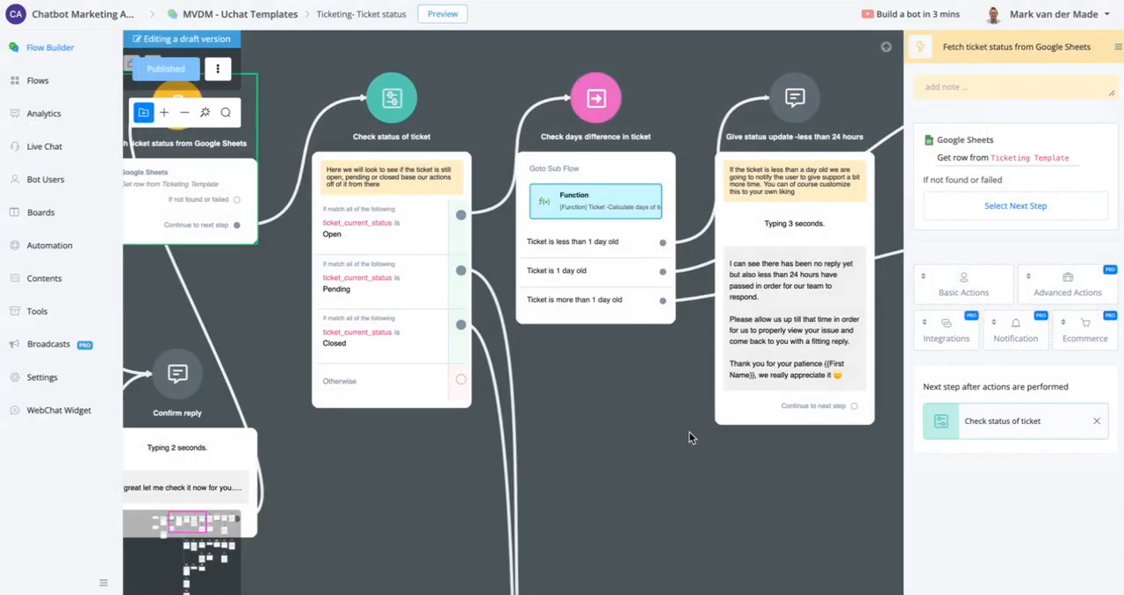
- Open the "Ticket -Calculate days of tickets" function, examine its JavaScript action and check the ticket_creation column in the Ticketing Template sheet
{"action": "left_click_drag", "start_coordinate": [690, 436], "coordinate": [613, 440]}
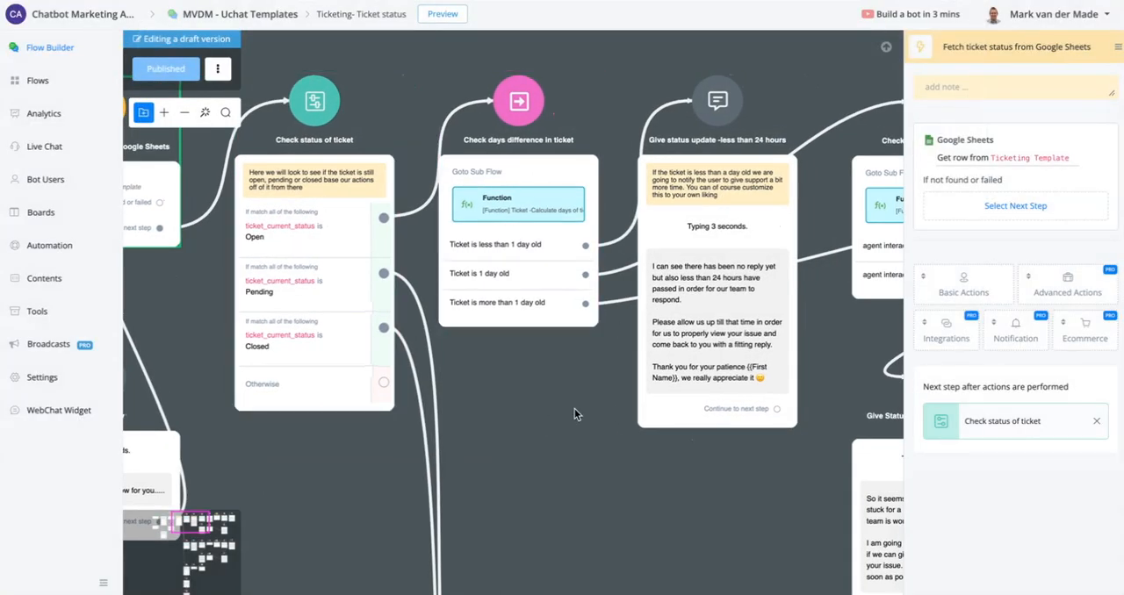
{"action": "left_click", "coordinate": [527, 198]}
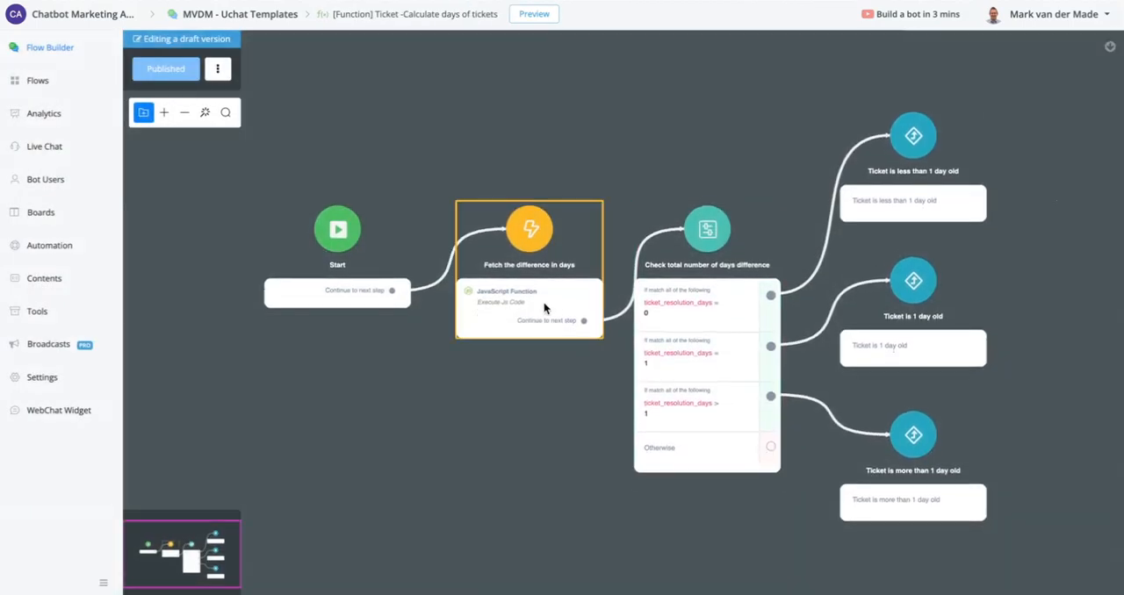
{"action": "left_click", "coordinate": [544, 307]}
{"action": "left_click", "coordinate": [959, 161]}
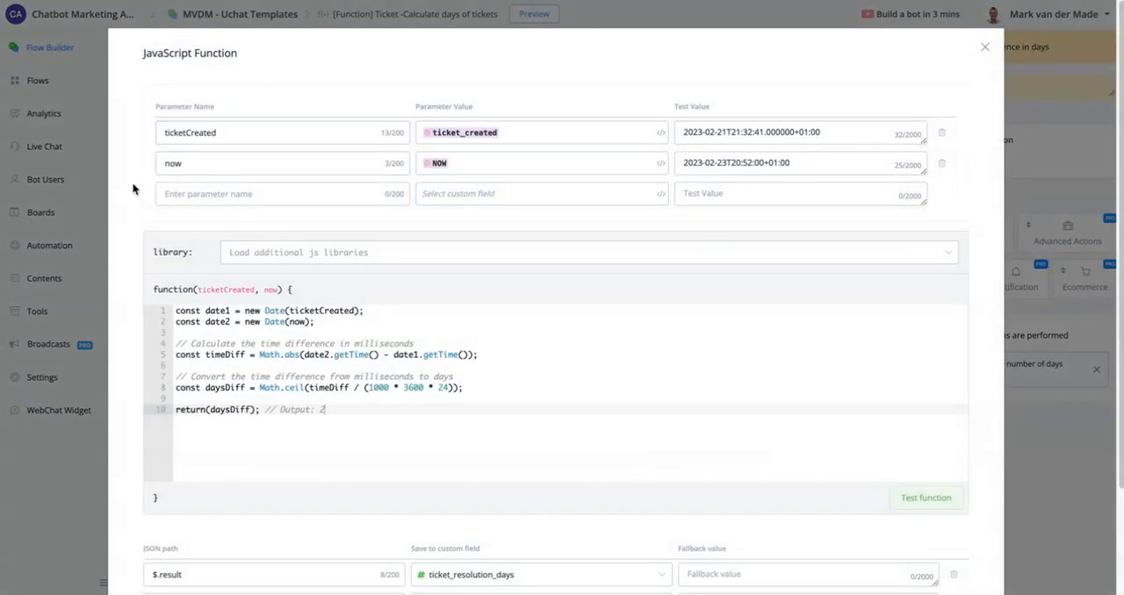
{"action": "scroll", "coordinate": [605, 374], "scroll_direction": "down", "scroll_amount": 2}
{"action": "scroll", "coordinate": [606, 370], "scroll_direction": "up", "scroll_amount": 2}
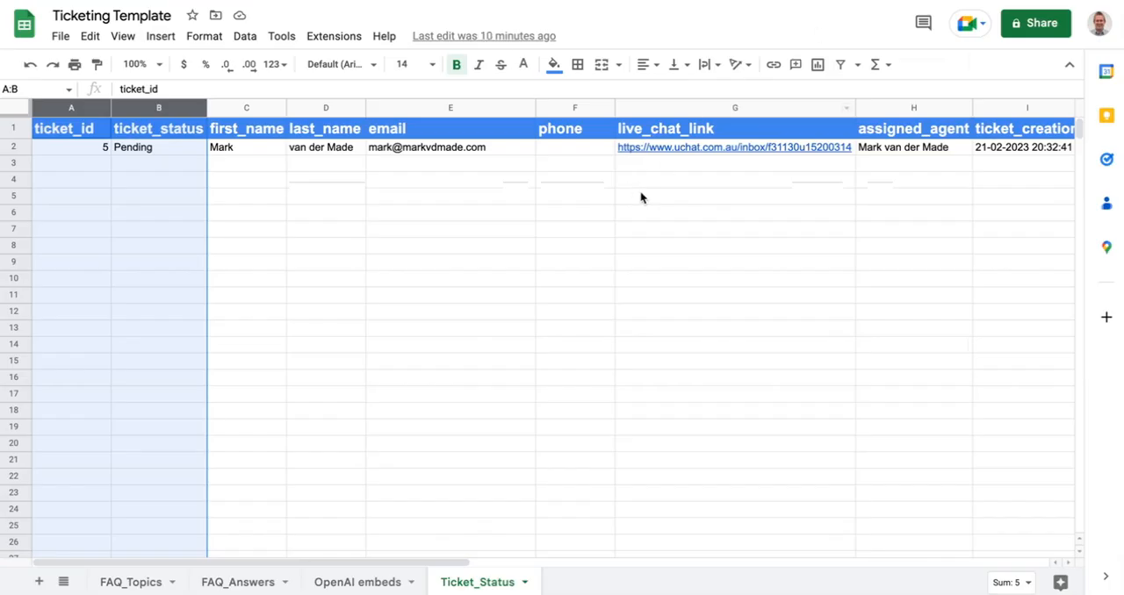
{"action": "left_click", "coordinate": [1029, 107]}
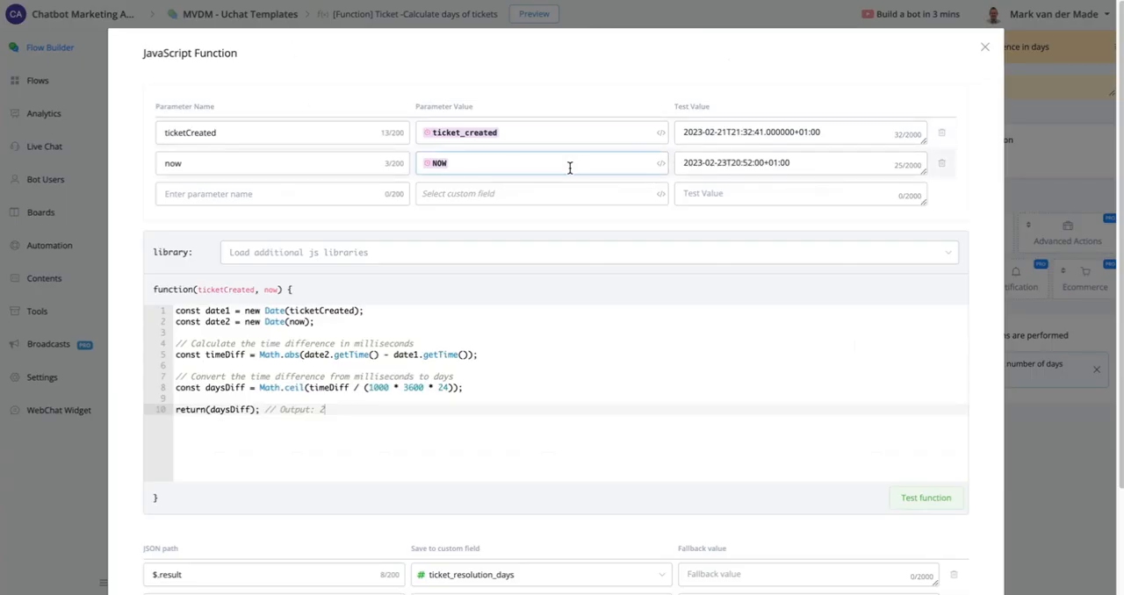
- Test the days-difference function and compare the day parts of the ticketCreated and now test values
{"action": "left_click", "coordinate": [914, 497]}
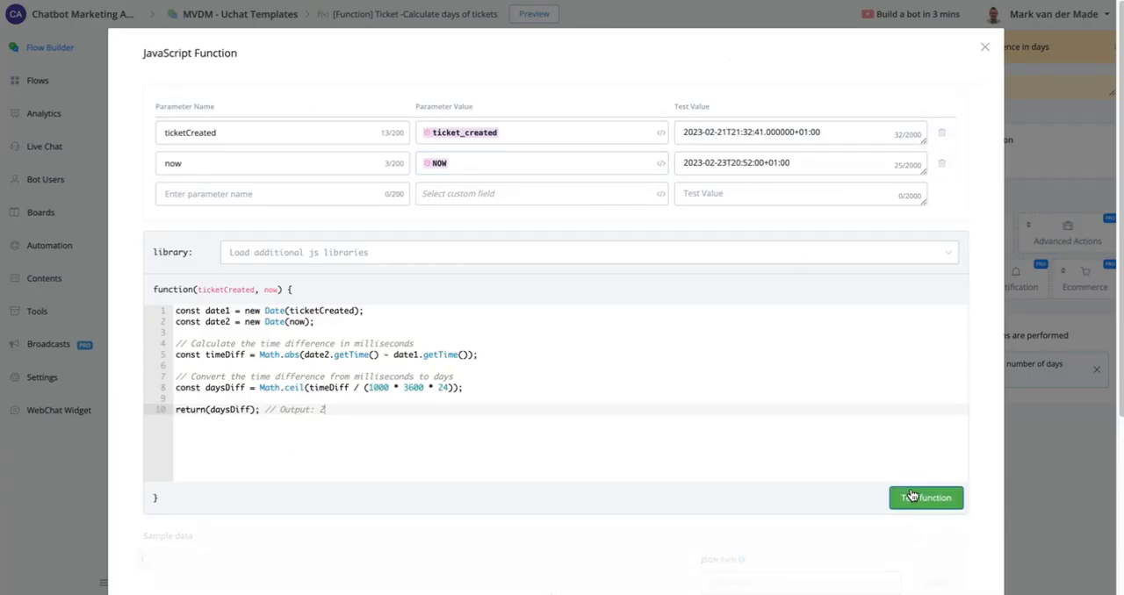
{"action": "scroll", "coordinate": [558, 373], "scroll_direction": "down", "scroll_amount": 2}
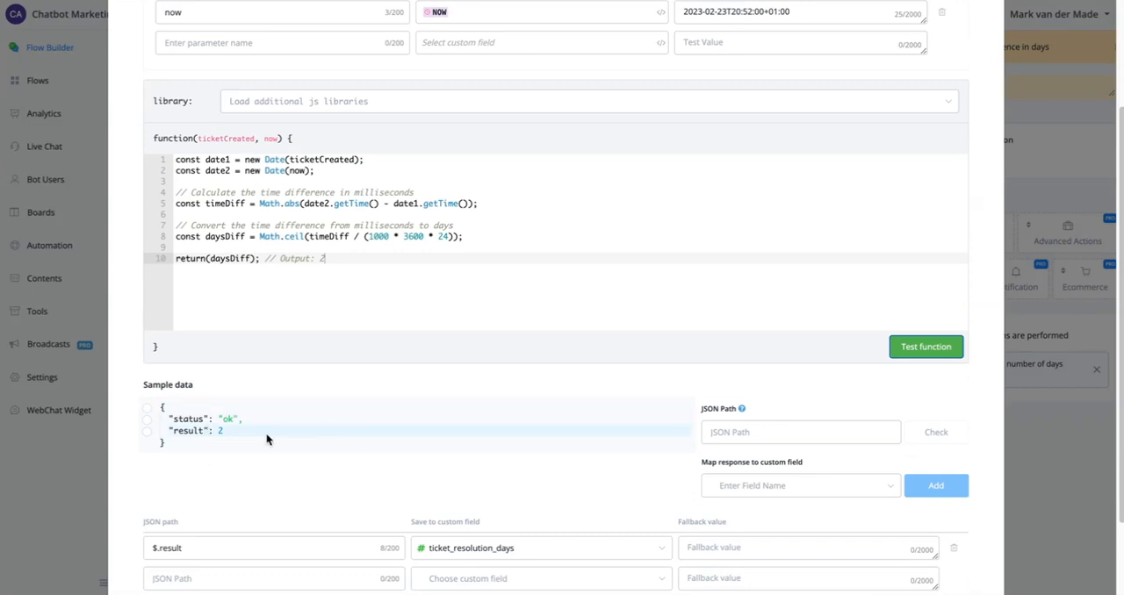
{"action": "scroll", "coordinate": [730, 261], "scroll_direction": "up", "scroll_amount": 2}
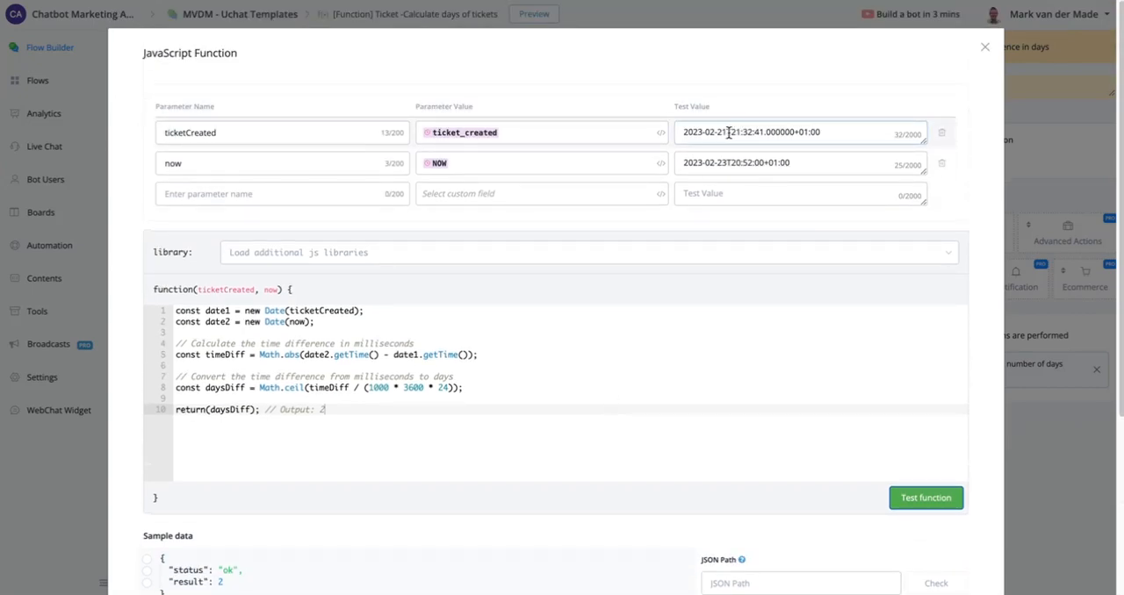
{"action": "left_click_drag", "start_coordinate": [727, 132], "coordinate": [716, 133]}
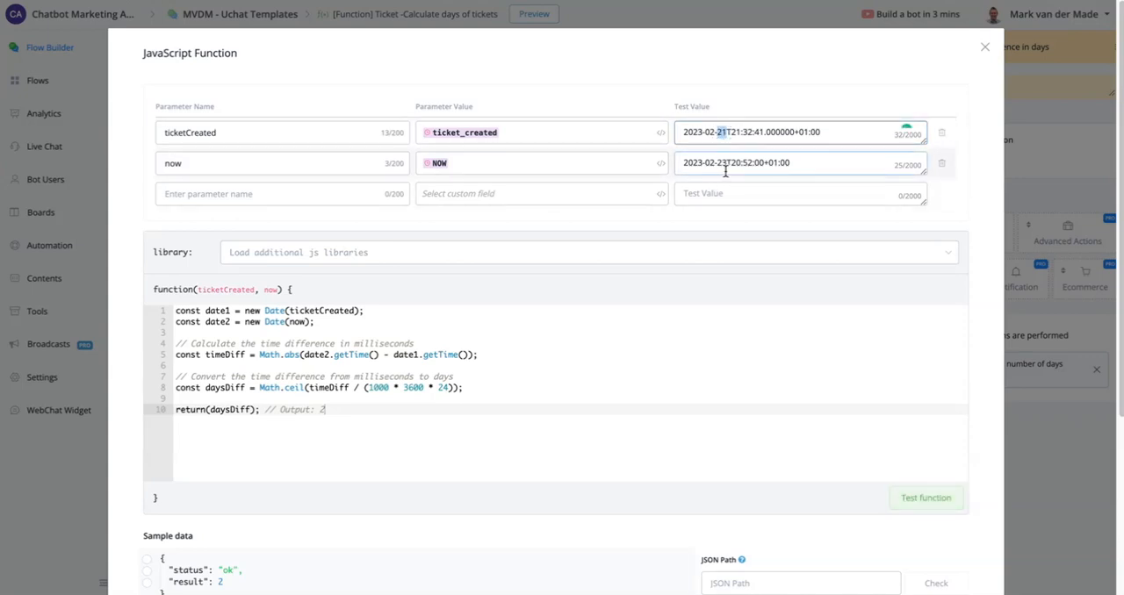
{"action": "left_click_drag", "start_coordinate": [727, 165], "coordinate": [716, 165]}
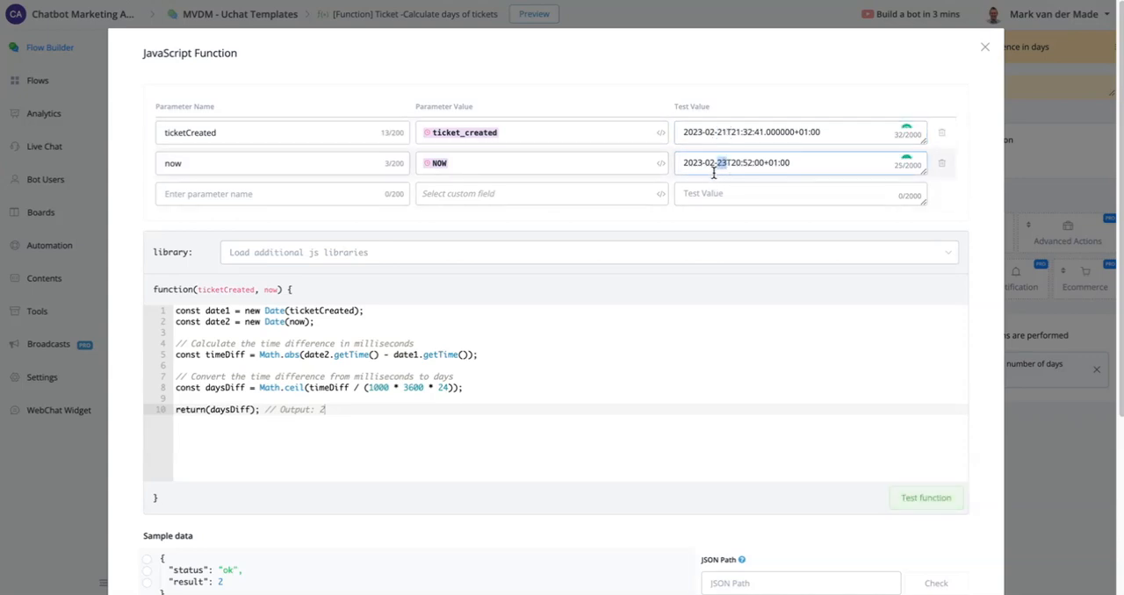
- Retest the function with the day of the now test value set to 28, and close it without saving
{"action": "left_click", "coordinate": [719, 165]}
{"action": "left_click_drag", "start_coordinate": [721, 165], "coordinate": [725, 165]}
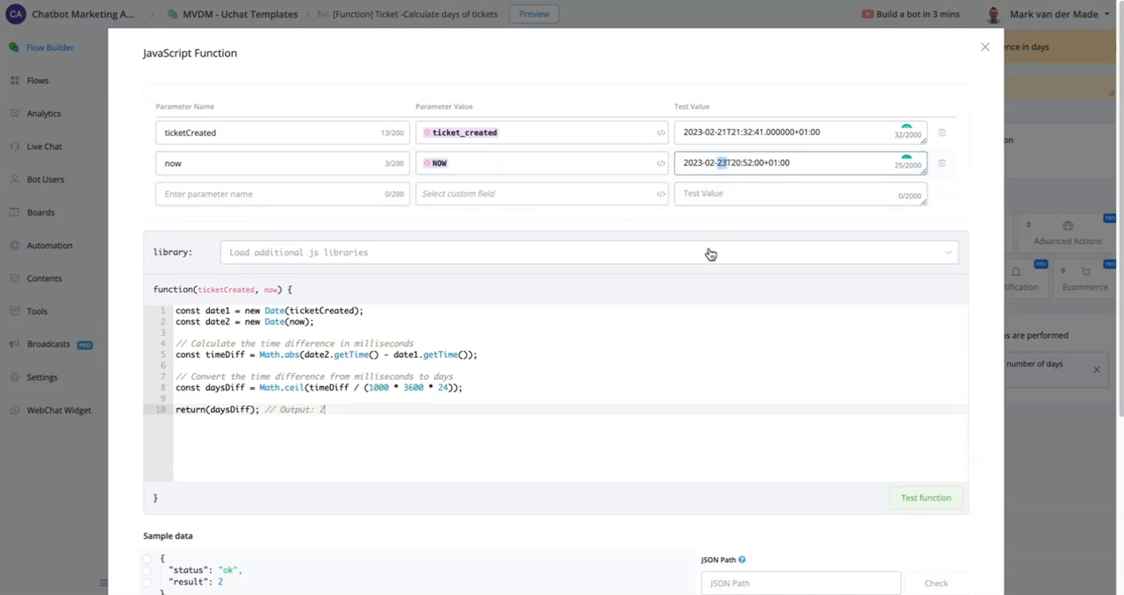
{"action": "type", "text": "28"}
{"action": "left_click", "coordinate": [935, 502]}
{"action": "scroll", "coordinate": [644, 307], "scroll_direction": "down", "scroll_amount": 2}
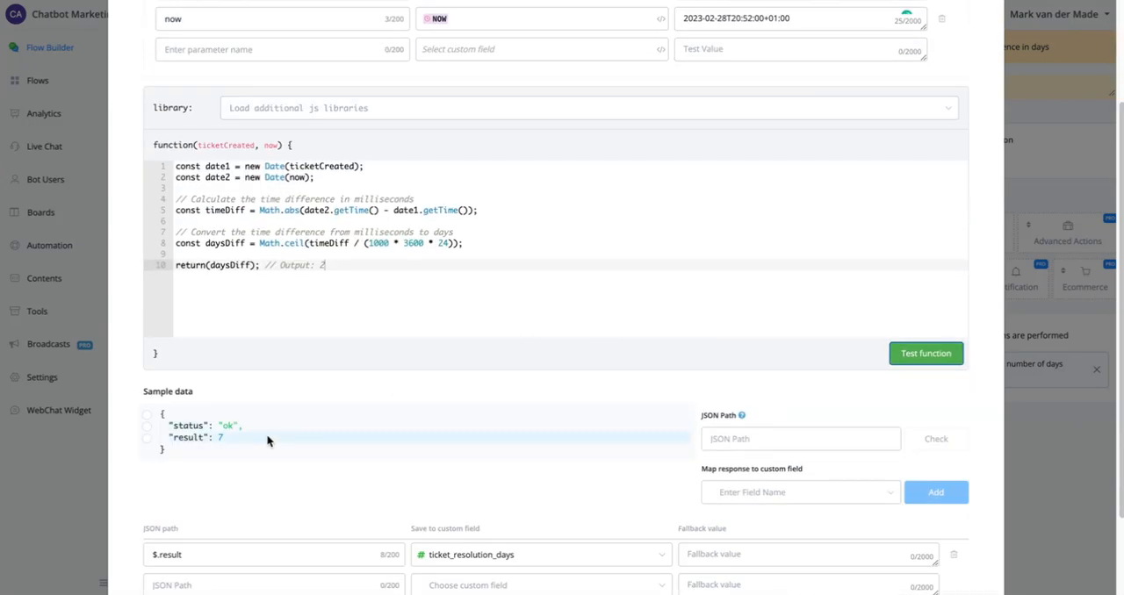
{"action": "scroll", "coordinate": [281, 451], "scroll_direction": "down", "scroll_amount": 2}
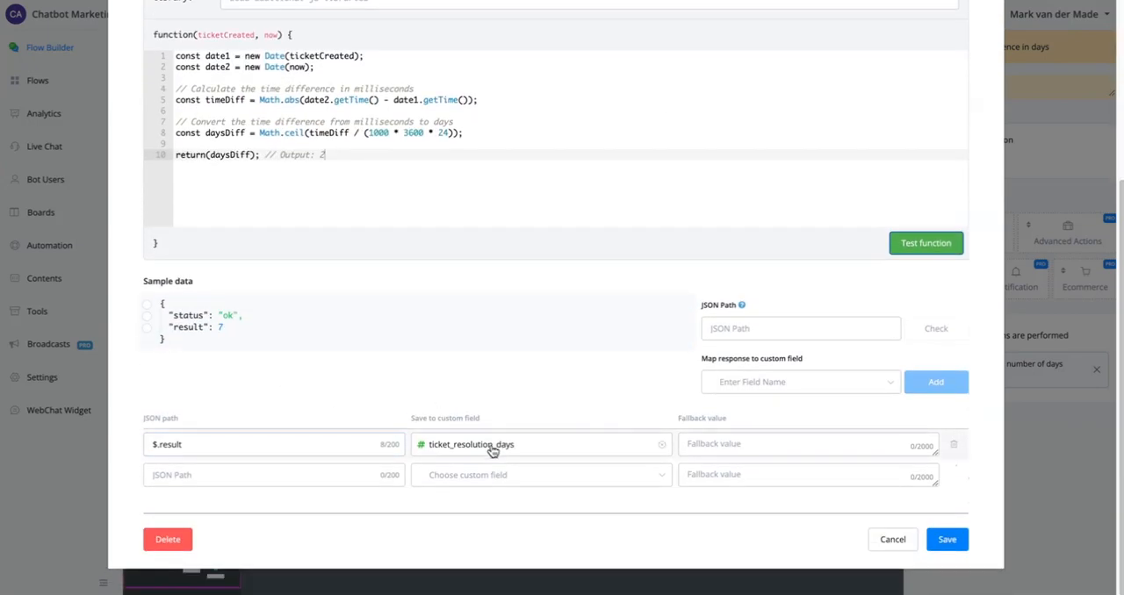
{"action": "left_click", "coordinate": [892, 538]}
- Examine the "Check total number of days difference" conditions and the three ticket-age outcomes they lead to
{"action": "left_click_drag", "start_coordinate": [686, 88], "coordinate": [360, 85]}
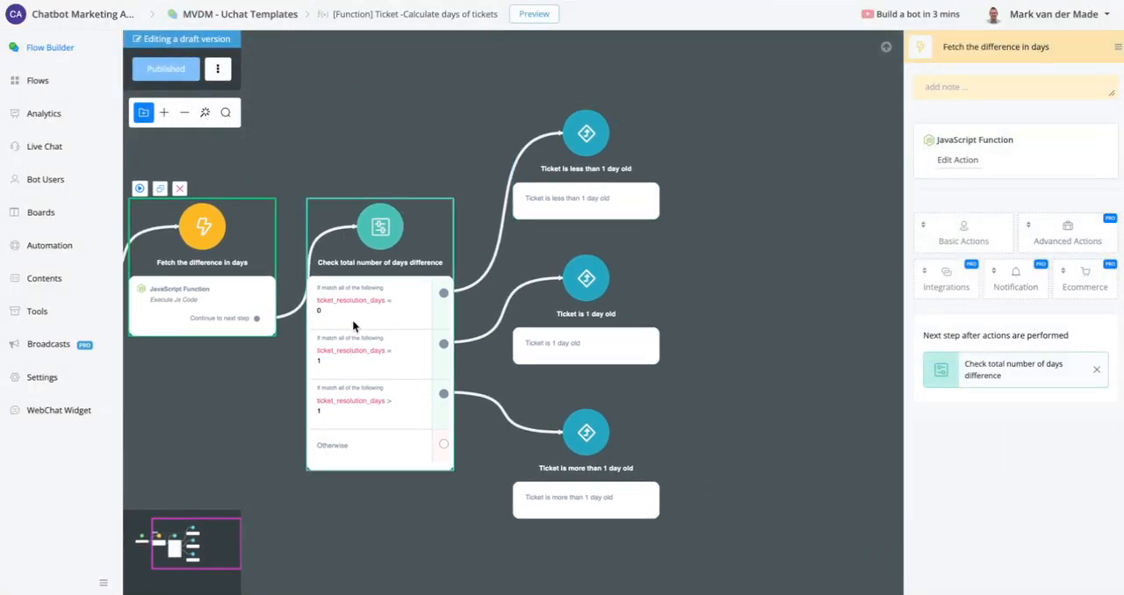
{"action": "scroll", "coordinate": [353, 311], "scroll_direction": "up", "scroll_amount": 2}
{"action": "scroll", "coordinate": [354, 311], "scroll_direction": "down", "scroll_amount": 1}
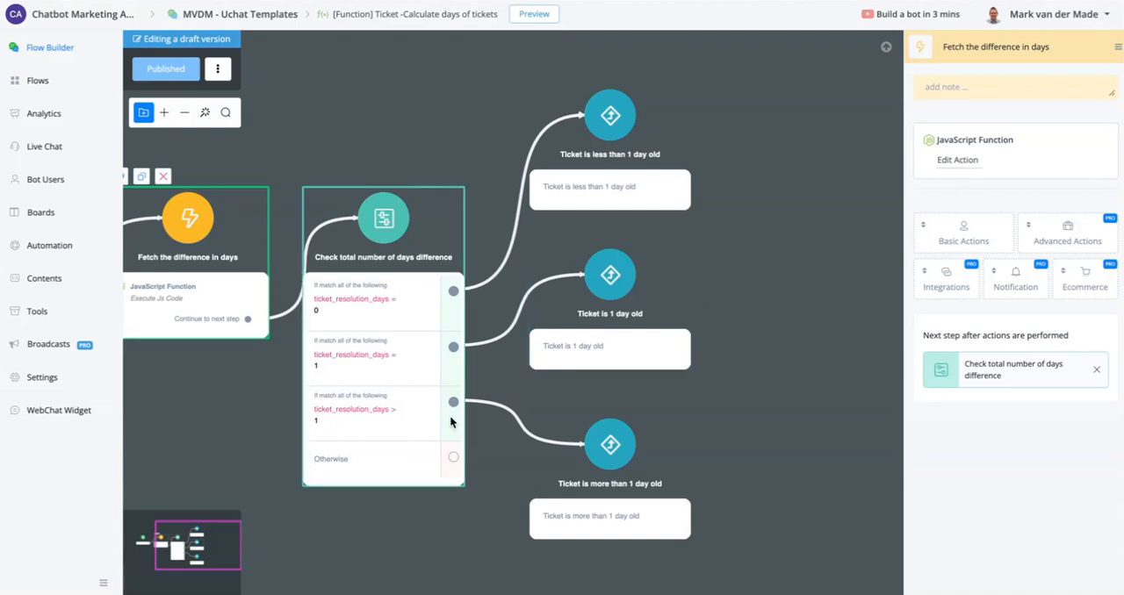
{"action": "left_click", "coordinate": [602, 500]}
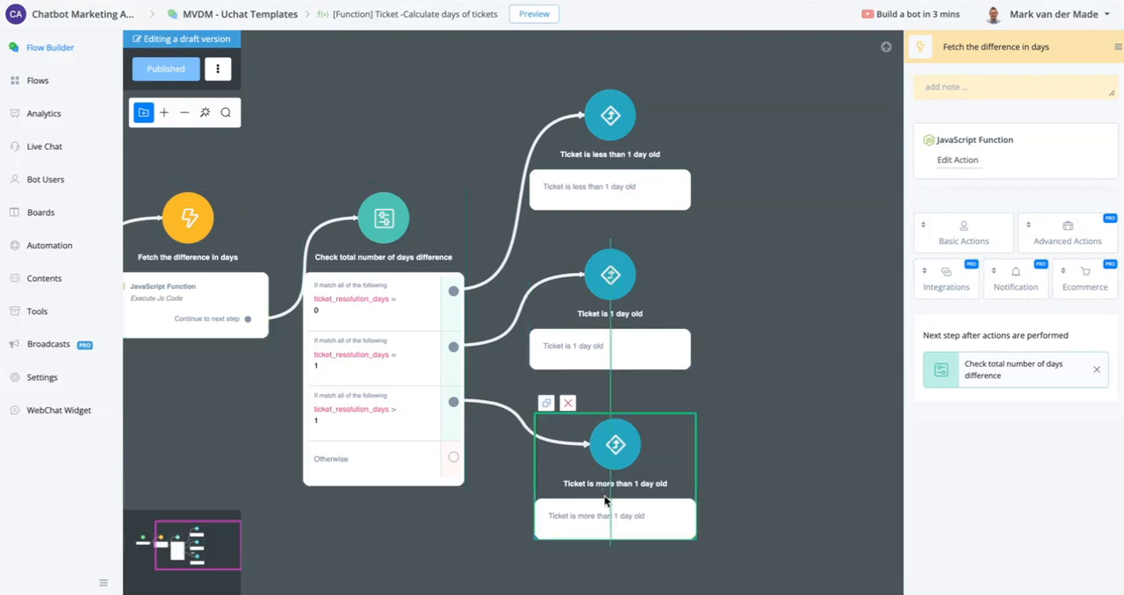
- Reopen the "Ticketing- Ticket status" sub flow and examine the ticket-age branches around the first "Check agent last interaction" node
{"action": "left_click", "coordinate": [65, 86]}
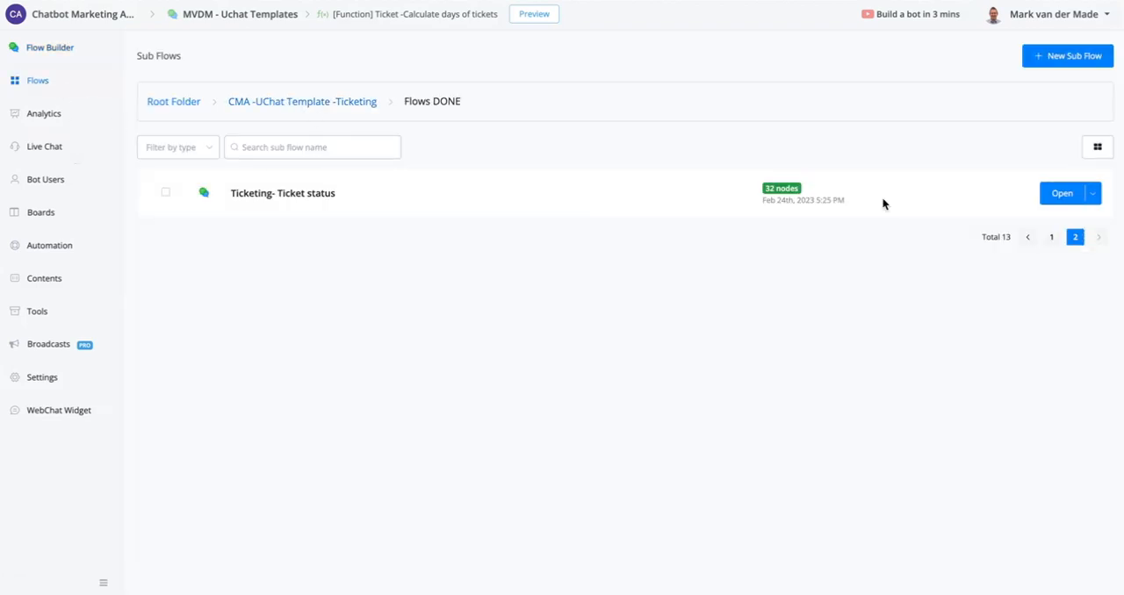
{"action": "left_click", "coordinate": [1061, 193]}
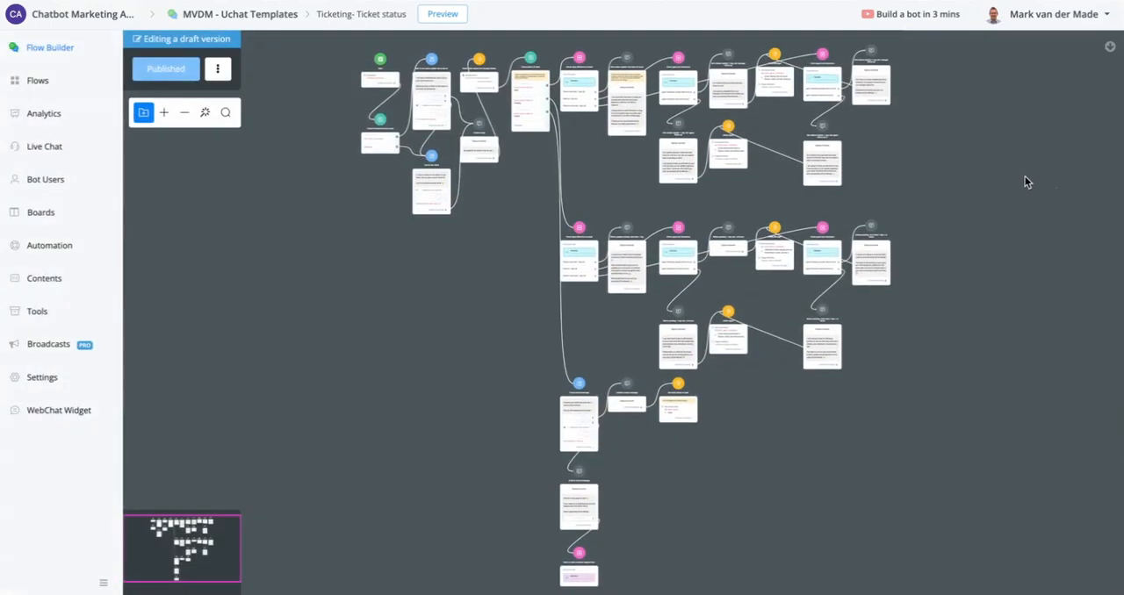
{"action": "left_click_drag", "start_coordinate": [1003, 185], "coordinate": [770, 275]}
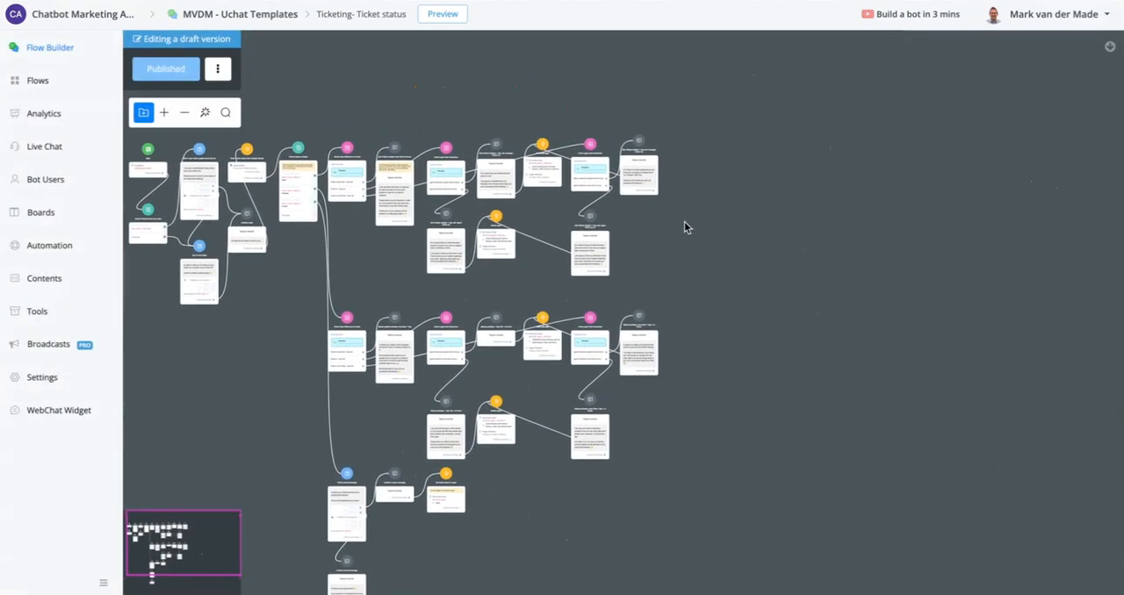
{"action": "scroll", "coordinate": [413, 180], "scroll_direction": "up", "scroll_amount": 5}
{"action": "scroll", "coordinate": [480, 156], "scroll_direction": "up", "scroll_amount": 5}
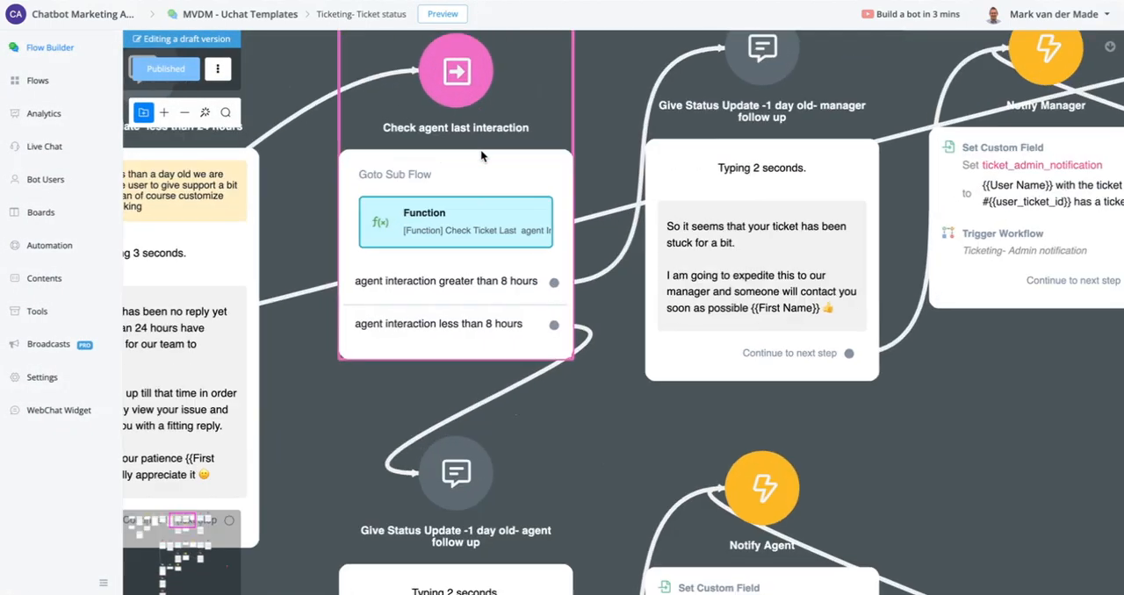
{"action": "scroll", "coordinate": [481, 149], "scroll_direction": "down", "scroll_amount": 5}
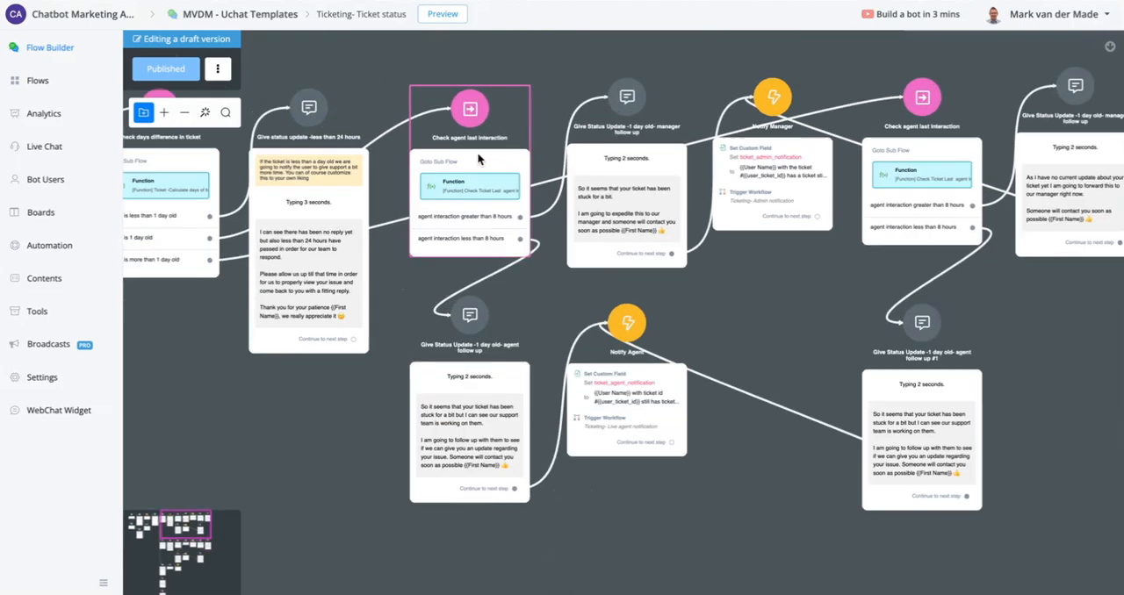
{"action": "scroll", "coordinate": [477, 152], "scroll_direction": "up", "scroll_amount": 6}
{"action": "scroll", "coordinate": [476, 152], "scroll_direction": "down", "scroll_amount": 5}
{"action": "left_click_drag", "start_coordinate": [283, 410], "coordinate": [449, 411]}
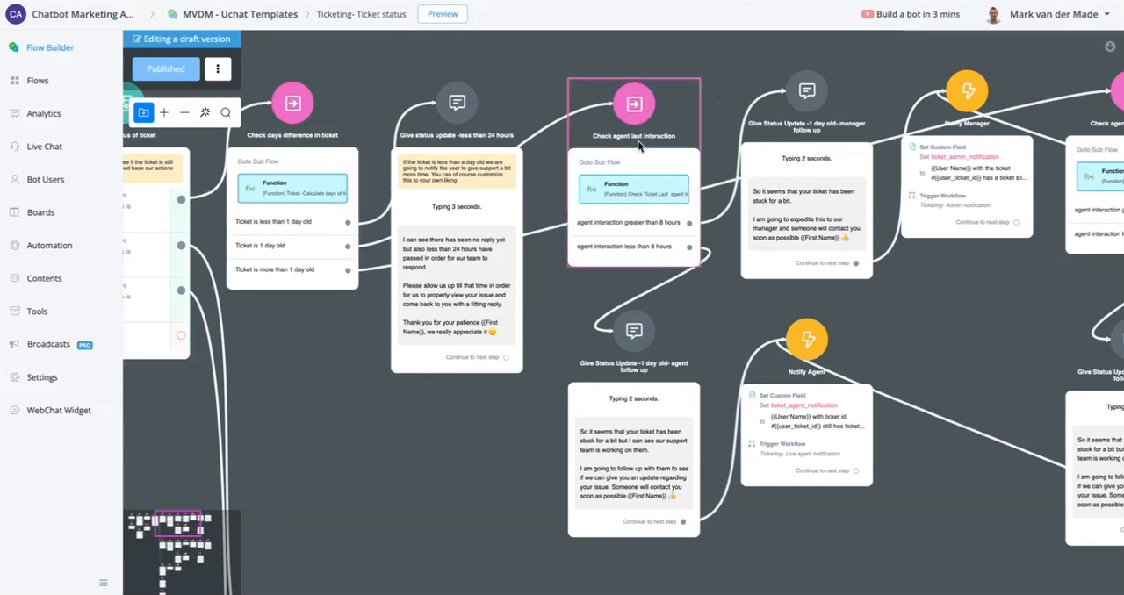
- Open the "Check Ticket Last agent interaction" function and examine the external request and JavaScript actions of "Fetch last agent interaction on ticket"
{"action": "left_click", "coordinate": [640, 189]}
{"action": "left_click", "coordinate": [1093, 204]}
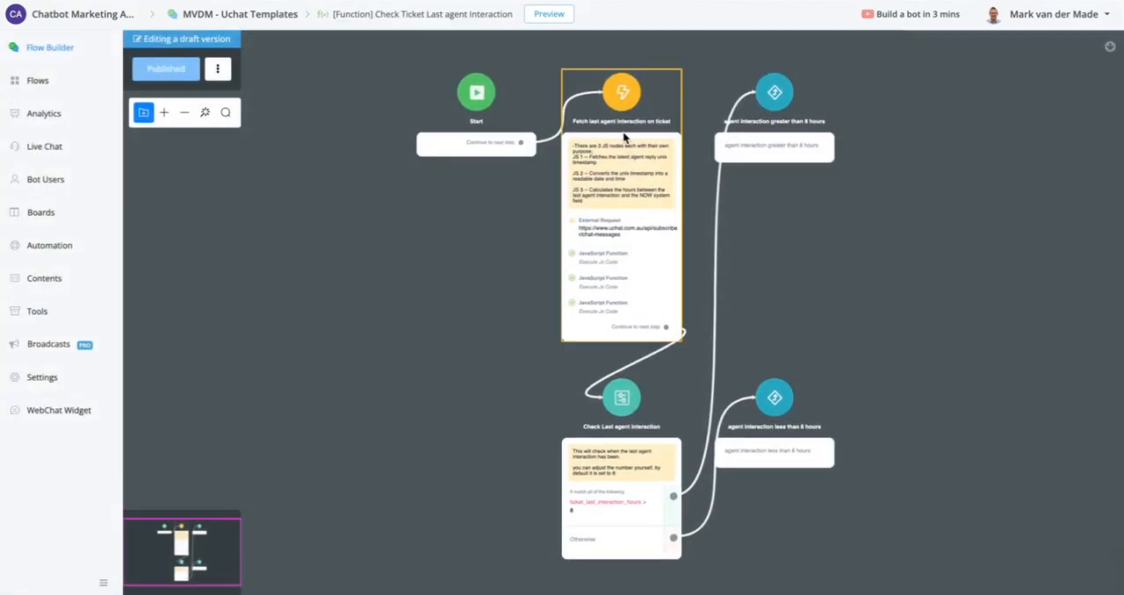
{"action": "left_click", "coordinate": [624, 138]}
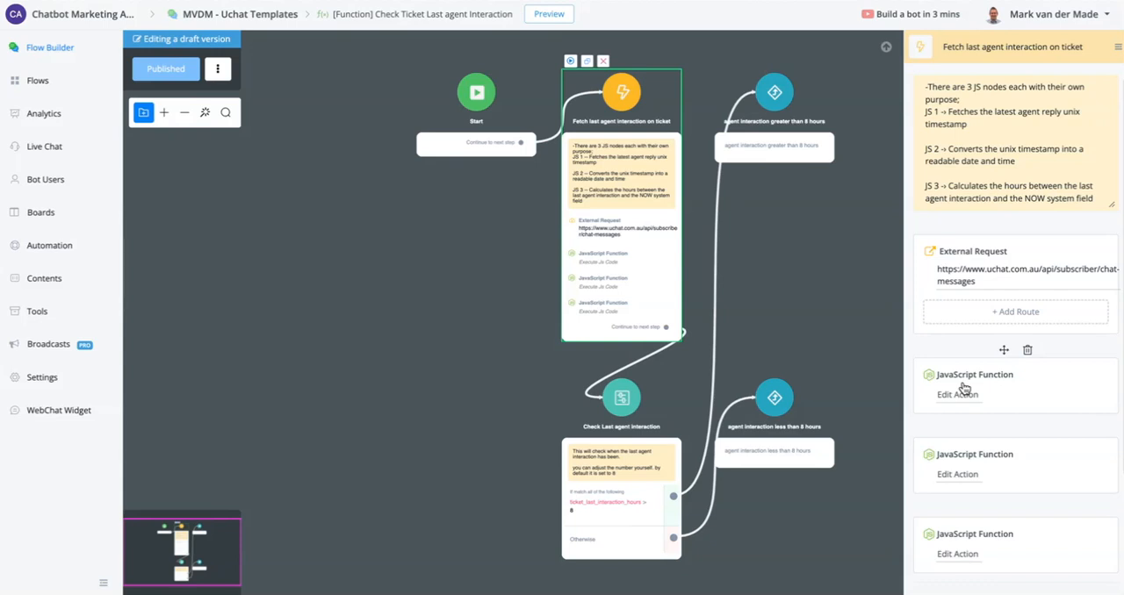
{"action": "scroll", "coordinate": [919, 366], "scroll_direction": "down", "scroll_amount": 3}
- Examine the "Check Last agent interaction" condition on ticket_last_interaction_hours and its greater-than and less-than 8 hours outcomes
{"action": "left_click_drag", "start_coordinate": [835, 304], "coordinate": [658, 200]}
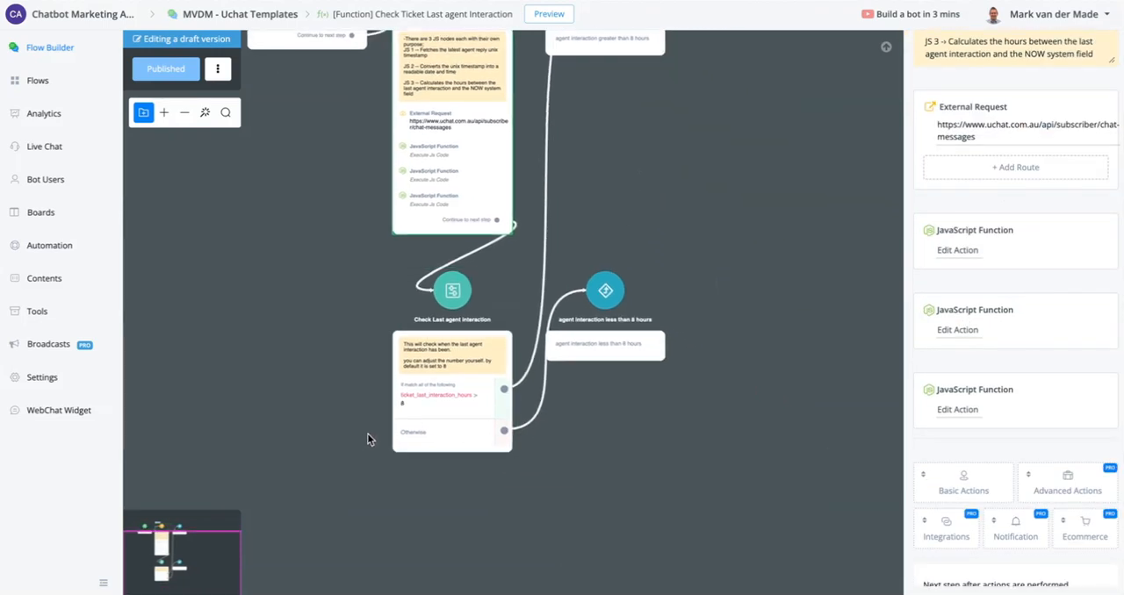
{"action": "scroll", "coordinate": [420, 420], "scroll_direction": "up", "scroll_amount": 5}
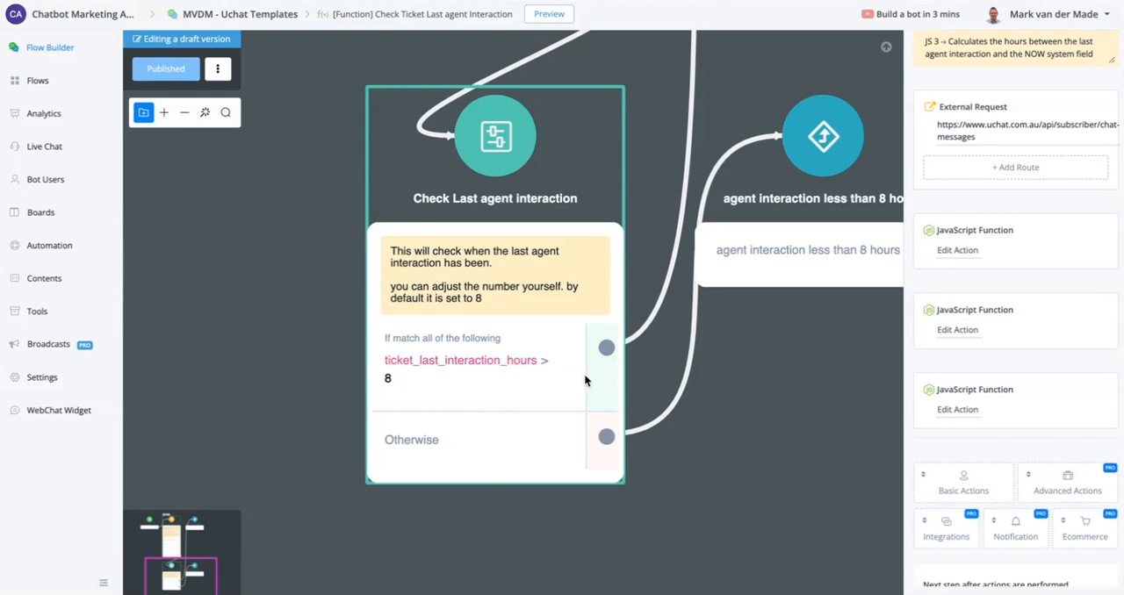
{"action": "left_click_drag", "start_coordinate": [796, 361], "coordinate": [437, 557]}
{"action": "scroll", "coordinate": [520, 433], "scroll_direction": "down", "scroll_amount": 2}
{"action": "left_click_drag", "start_coordinate": [567, 149], "coordinate": [478, 64]}
{"action": "left_click_drag", "start_coordinate": [459, 421], "coordinate": [640, 397]}
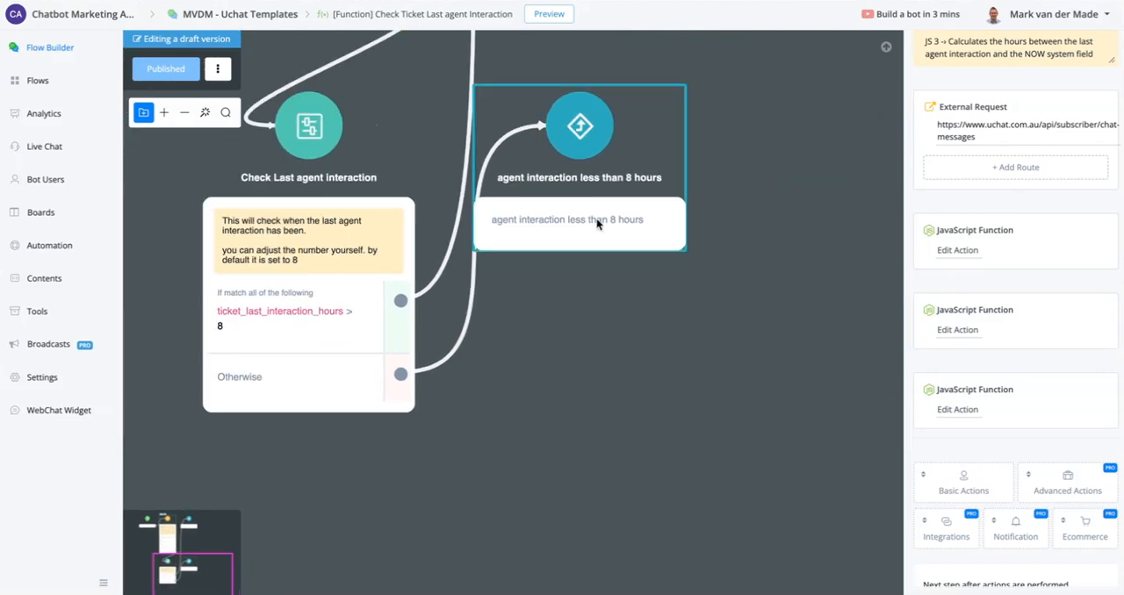
- Return to the "Ticketing- Ticket status" sub flow and examine the status update messages with their "Notify Manager" and "Notify Agent" actions
{"action": "left_click", "coordinate": [41, 79]}
{"action": "left_click", "coordinate": [1058, 194]}
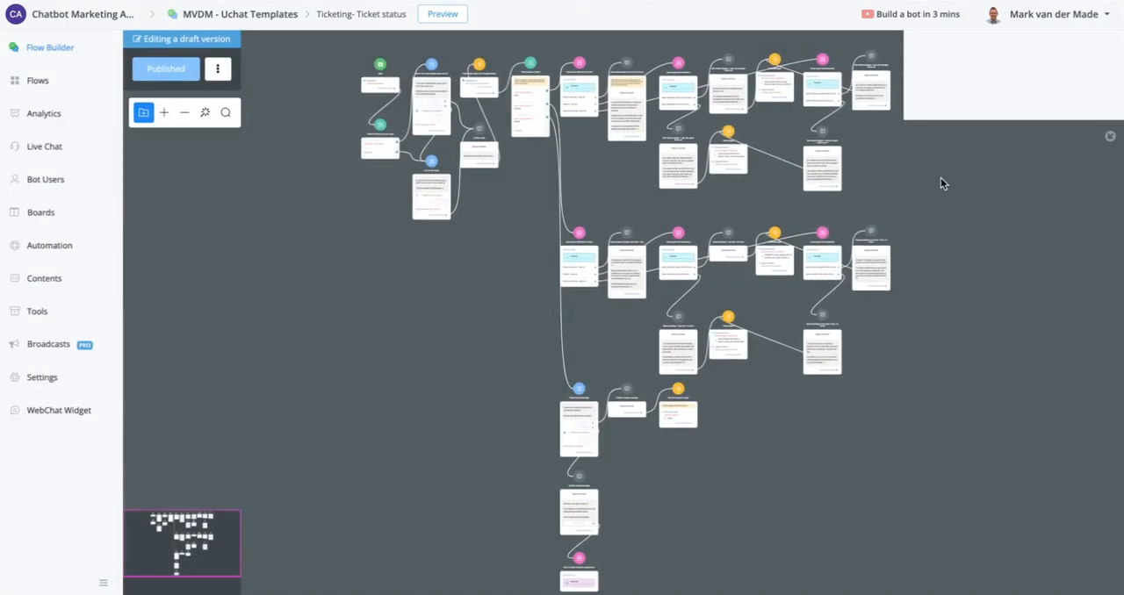
{"action": "scroll", "coordinate": [774, 87], "scroll_direction": "up", "scroll_amount": 6}
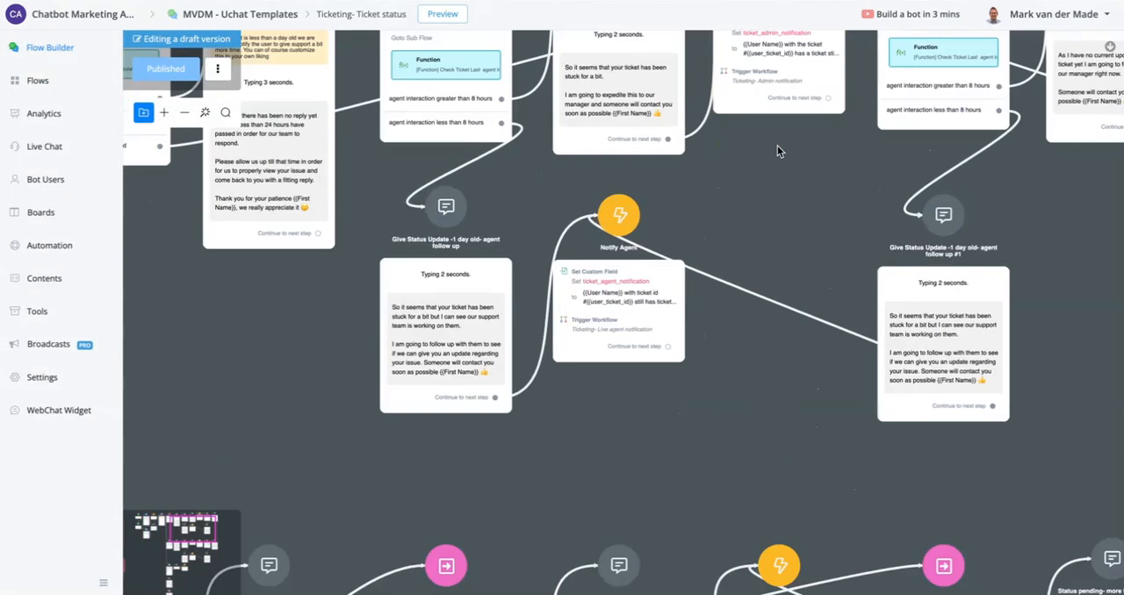
{"action": "left_click_drag", "start_coordinate": [778, 152], "coordinate": [791, 291]}
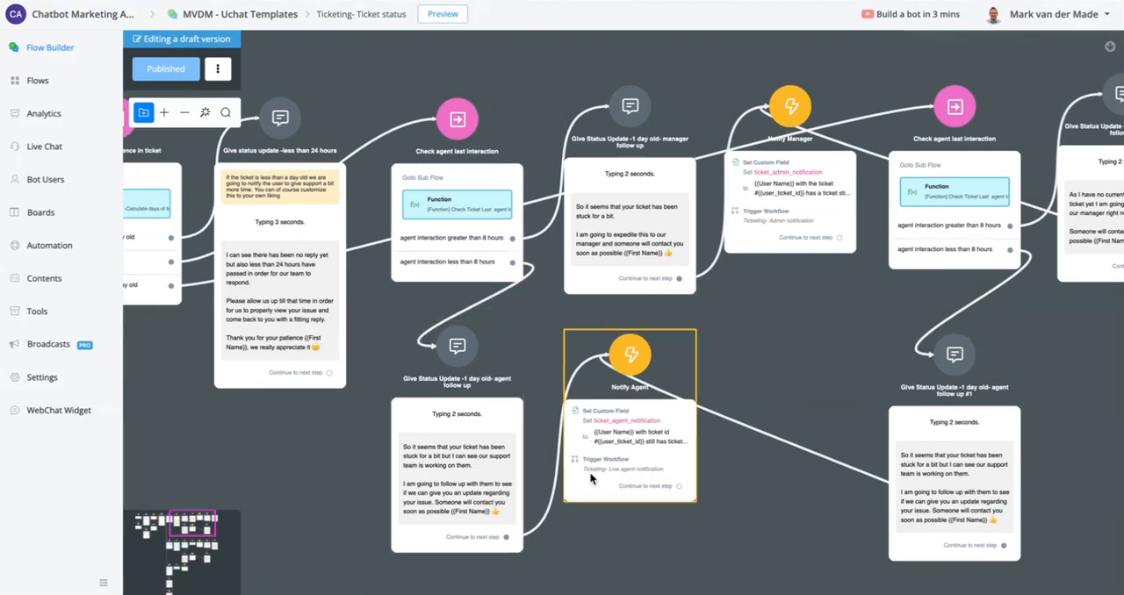
- Examine the ticket_admin_notification and ticket_agent_notification fields and the workflows triggered by the "Notify Manager" and "Notify Agent" actions
{"action": "left_click_drag", "start_coordinate": [806, 342], "coordinate": [883, 267]}
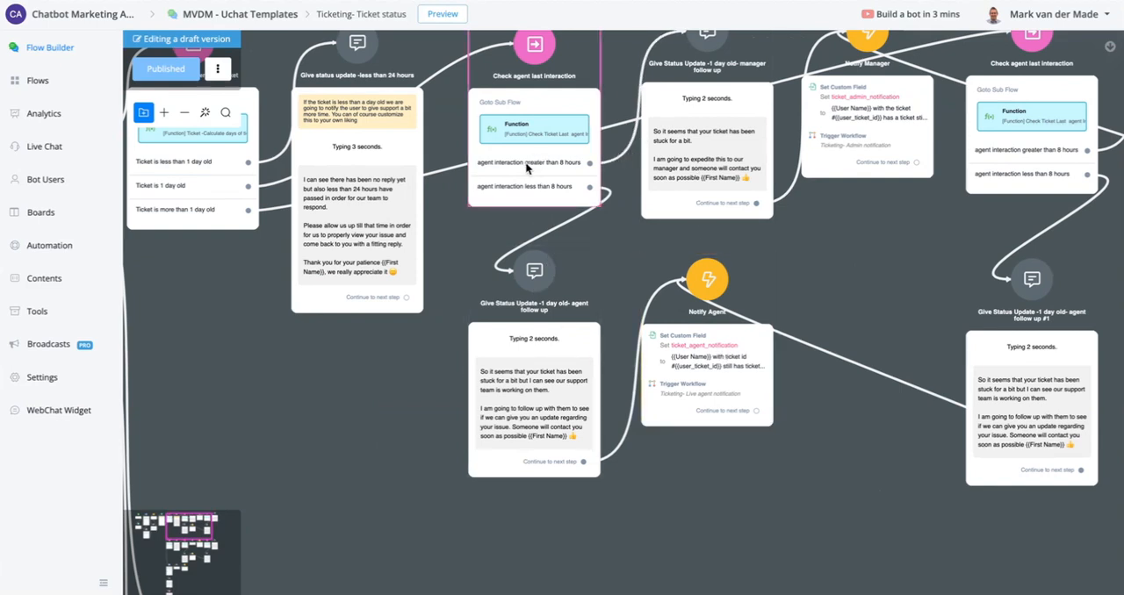
{"action": "left_click_drag", "start_coordinate": [856, 224], "coordinate": [719, 249]}
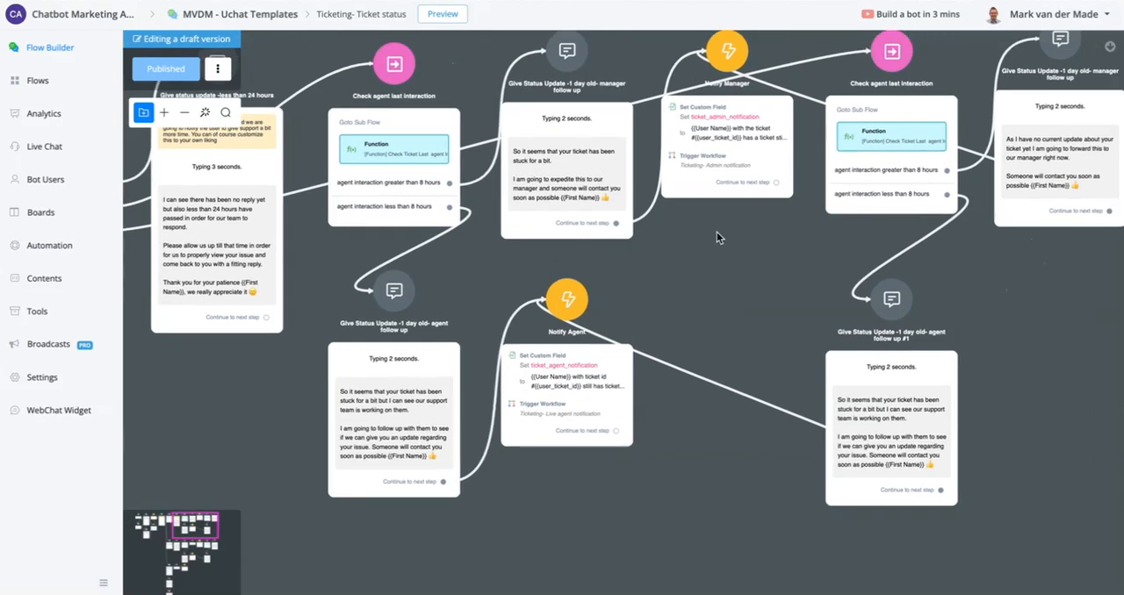
{"action": "scroll", "coordinate": [756, 77], "scroll_direction": "up", "scroll_amount": 5}
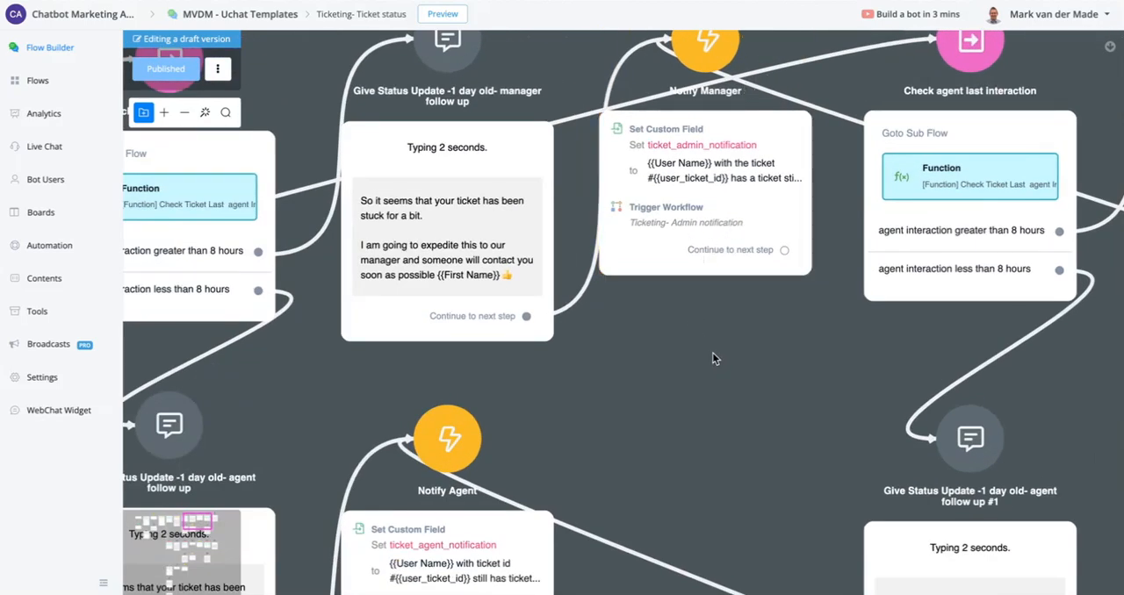
{"action": "left_click_drag", "start_coordinate": [712, 352], "coordinate": [694, 35]}
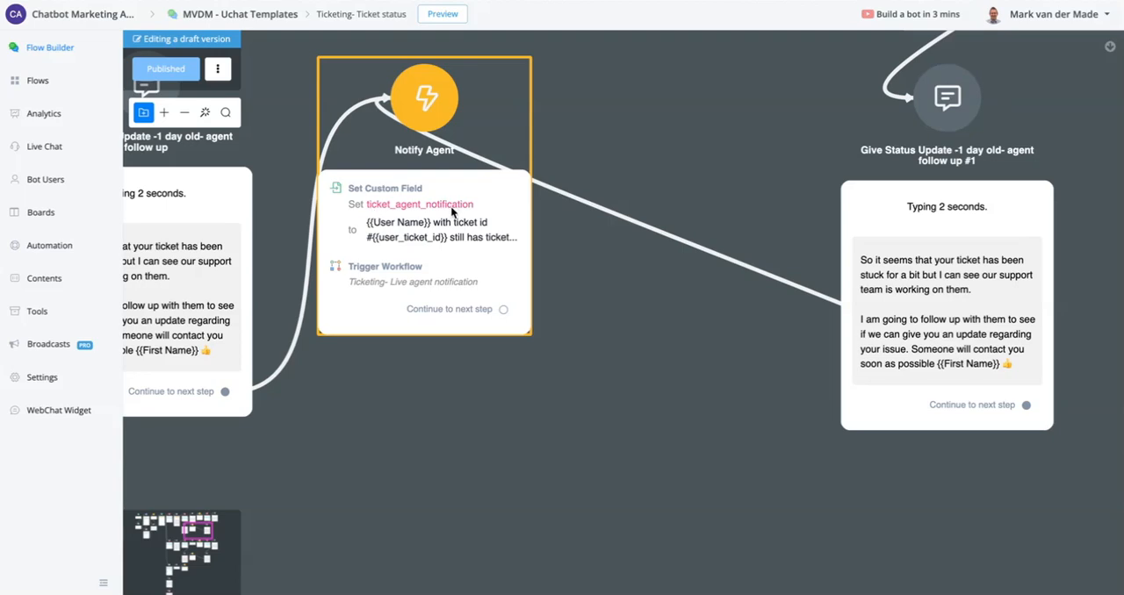
{"action": "scroll", "coordinate": [667, 102], "scroll_direction": "up", "scroll_amount": 4}
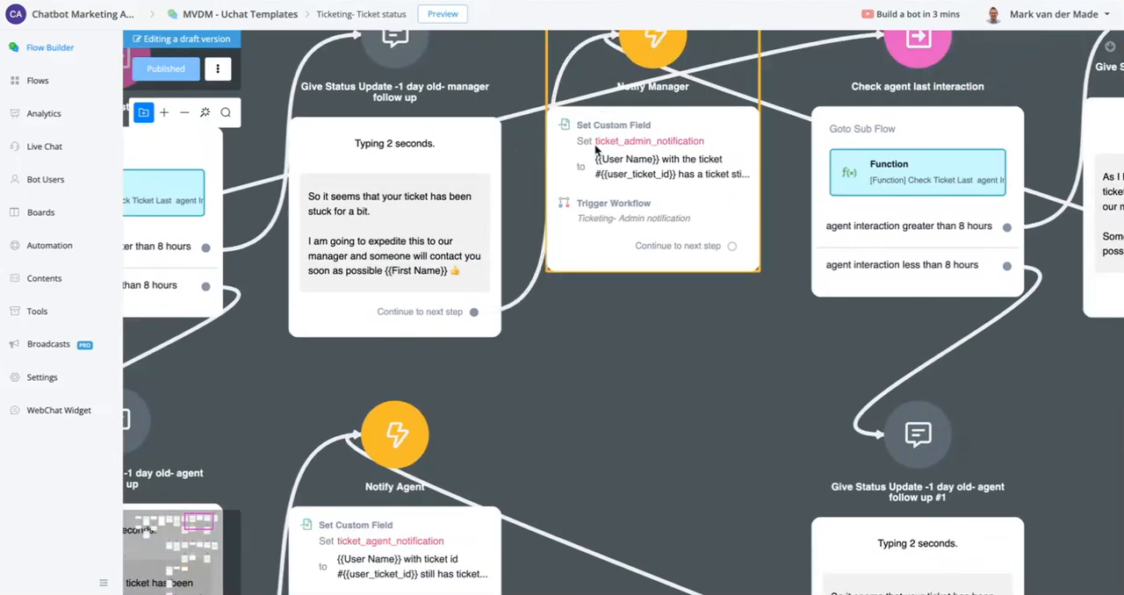
{"action": "left_click_drag", "start_coordinate": [656, 373], "coordinate": [650, 123]}
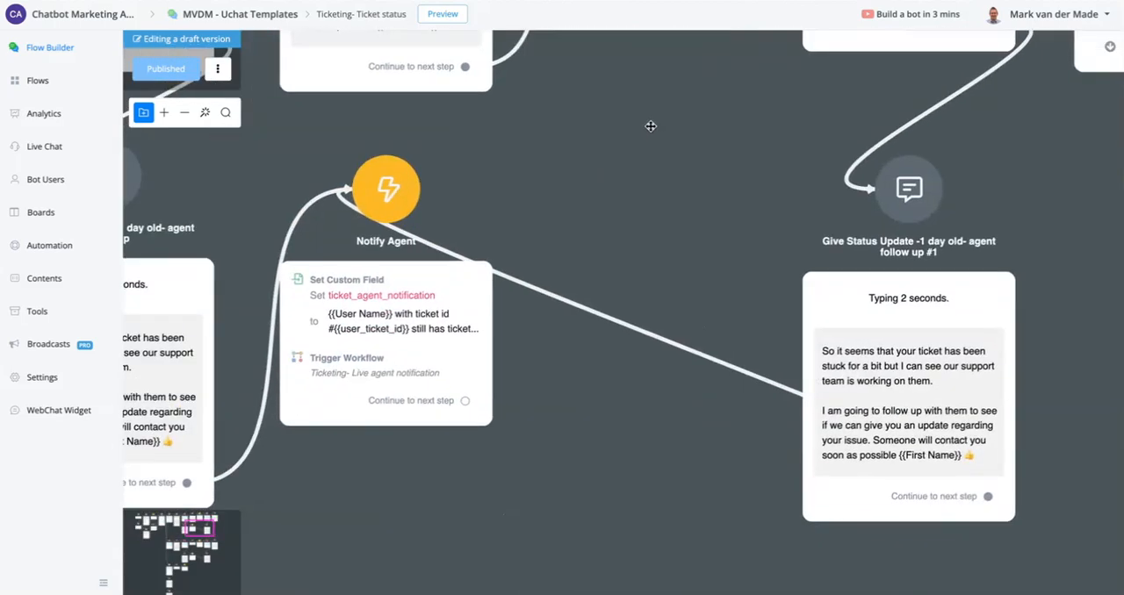
- Examine the Pending branch of "Check status of ticket", including its ticket-age and agent last interaction checks
{"action": "scroll", "coordinate": [657, 117], "scroll_direction": "down", "scroll_amount": 3}
{"action": "scroll", "coordinate": [664, 105], "scroll_direction": "down", "scroll_amount": 4}
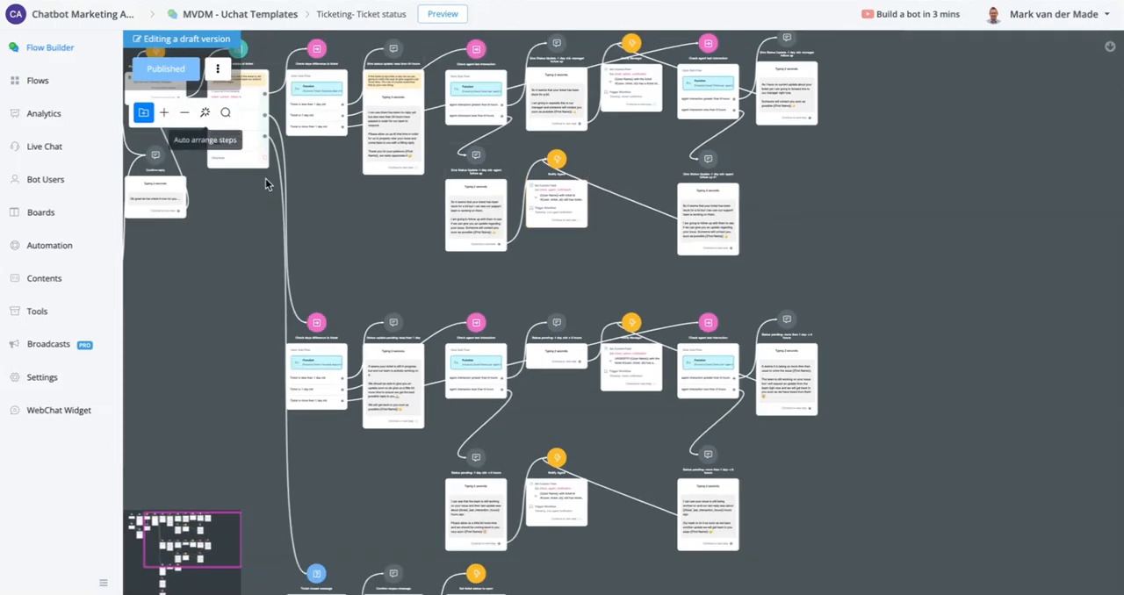
{"action": "left_click_drag", "start_coordinate": [201, 315], "coordinate": [251, 394]}
{"action": "scroll", "coordinate": [276, 212], "scroll_direction": "up", "scroll_amount": 5}
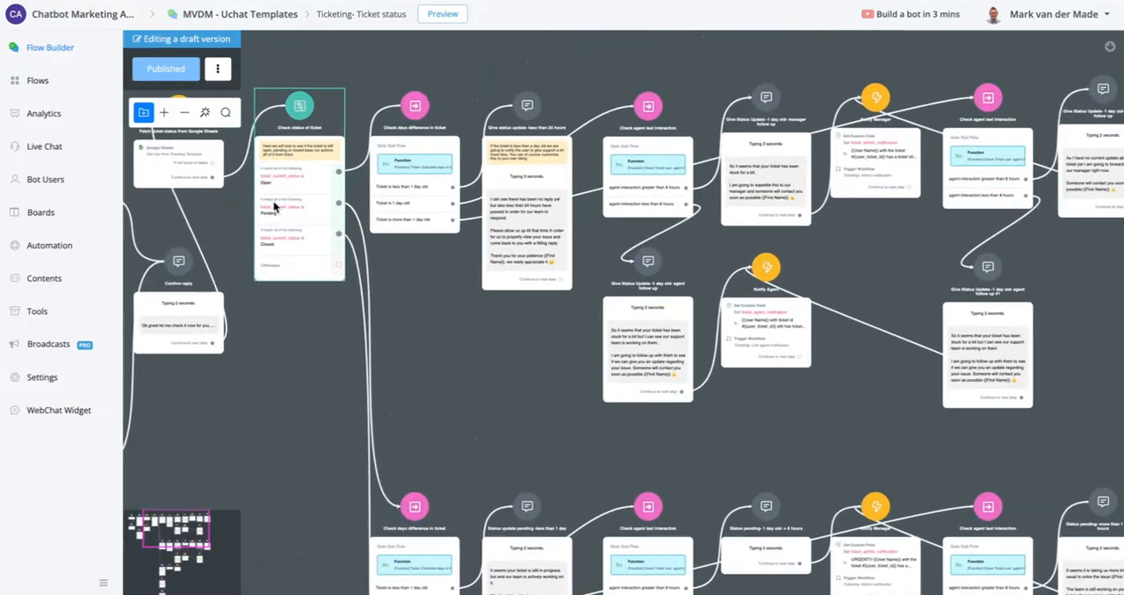
{"action": "scroll", "coordinate": [276, 212], "scroll_direction": "up", "scroll_amount": 2}
{"action": "left_click_drag", "start_coordinate": [677, 495], "coordinate": [579, 31]}
{"action": "scroll", "coordinate": [515, 129], "scroll_direction": "down", "scroll_amount": 4}
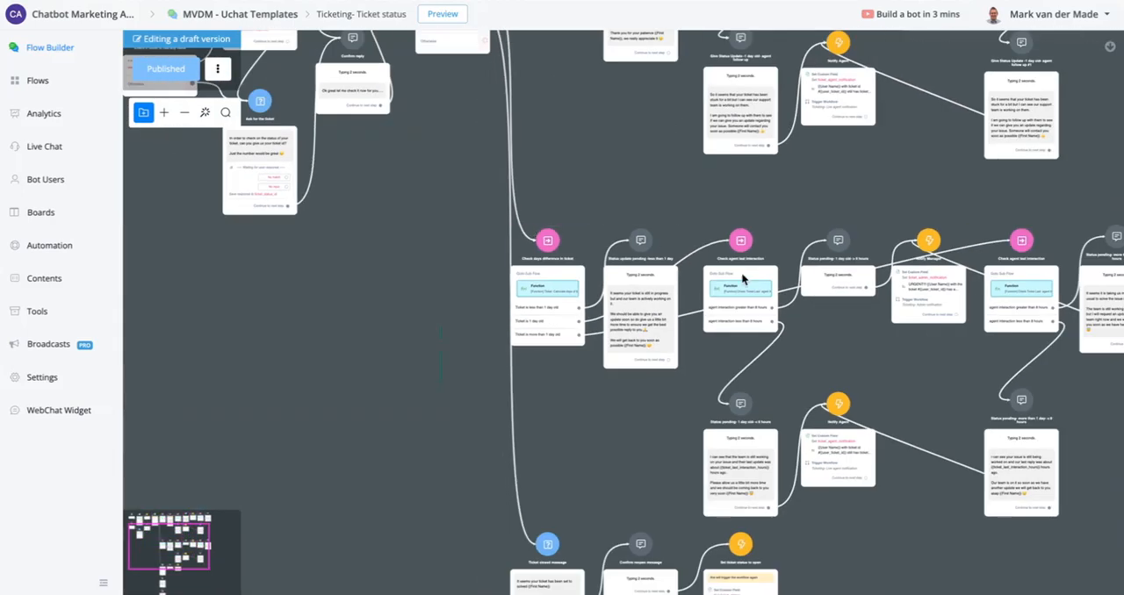
- Follow the Closed branch through "Ticket closed message", its reopen and solved replies, and "Send to main customer support flow"
{"action": "left_click_drag", "start_coordinate": [632, 165], "coordinate": [654, 230]}
{"action": "scroll", "coordinate": [543, 159], "scroll_direction": "up", "scroll_amount": 5}
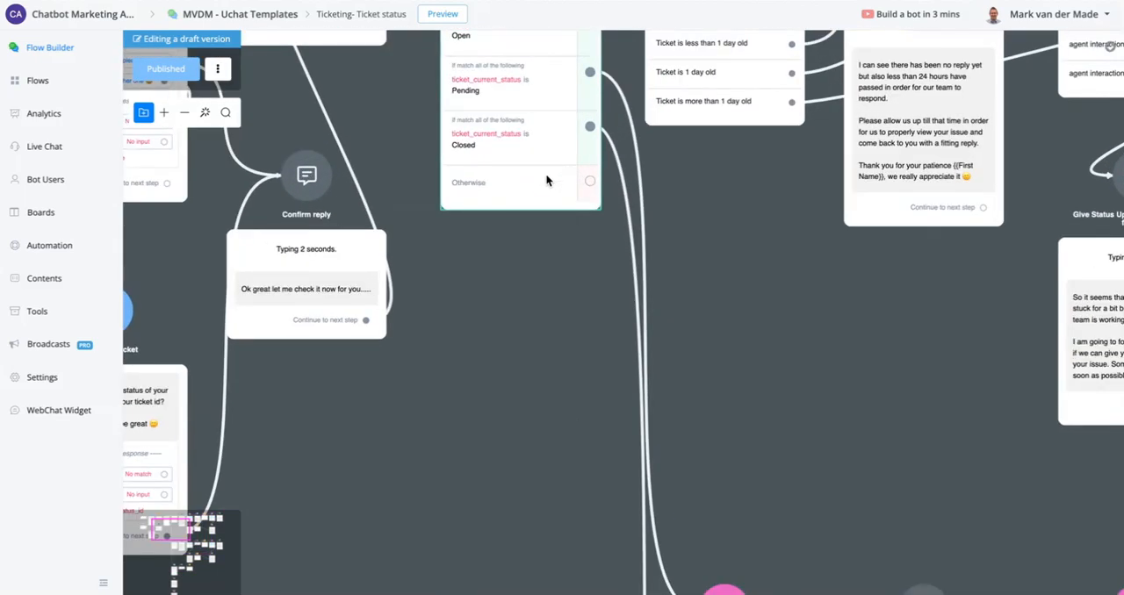
{"action": "left_click_drag", "start_coordinate": [556, 385], "coordinate": [546, 0]}
{"action": "left_click_drag", "start_coordinate": [569, 328], "coordinate": [564, 3]}
{"action": "left_click_drag", "start_coordinate": [600, 371], "coordinate": [439, 55]}
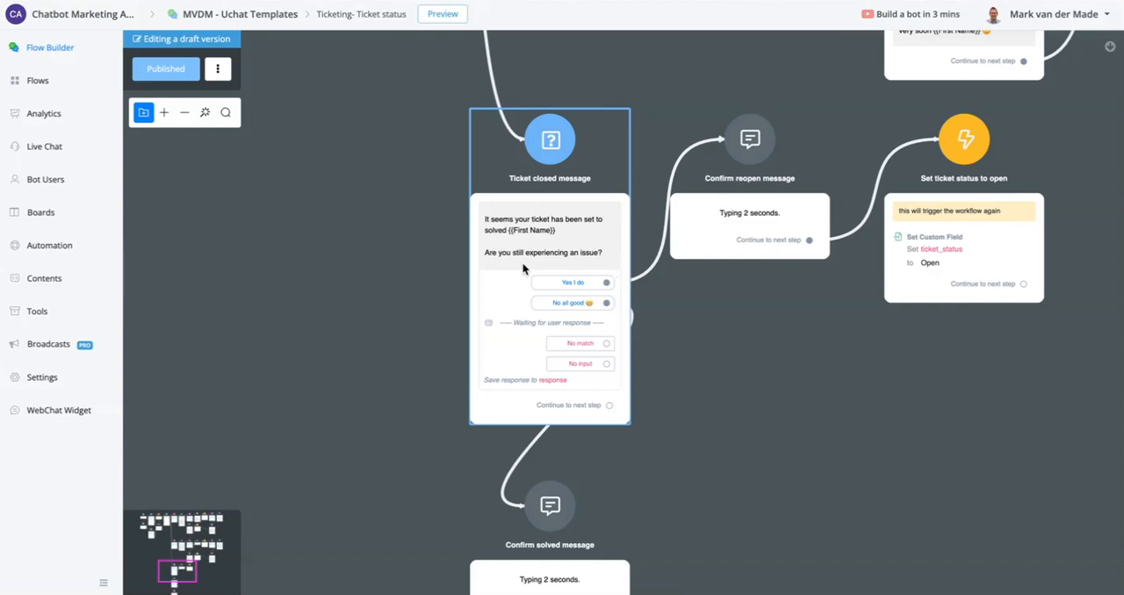
{"action": "left_click_drag", "start_coordinate": [709, 386], "coordinate": [705, 68]}
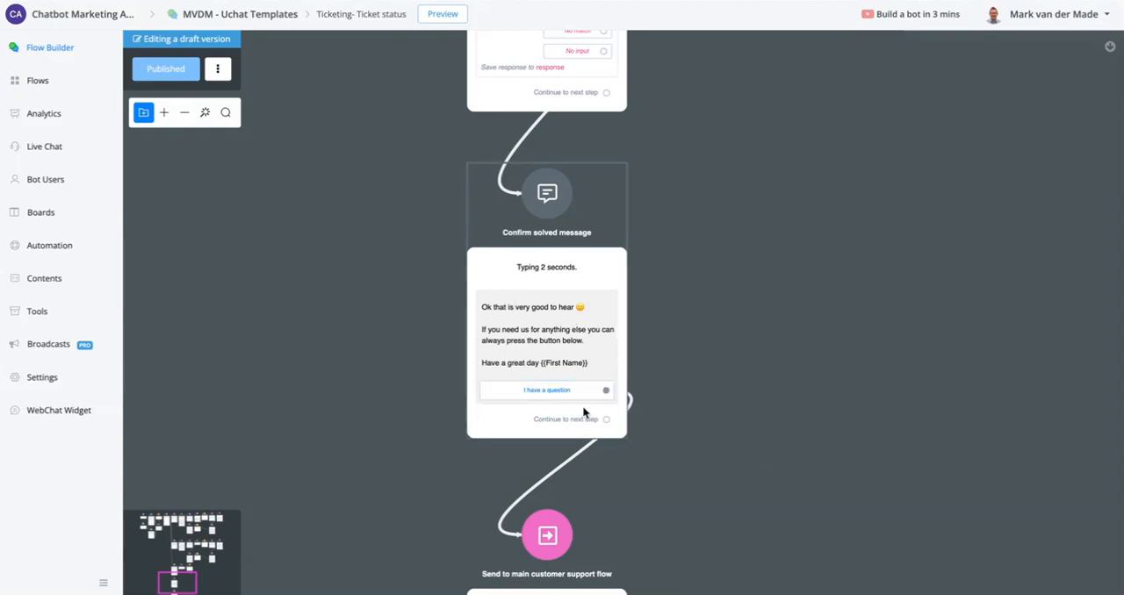
{"action": "left_click_drag", "start_coordinate": [785, 426], "coordinate": [762, 172]}
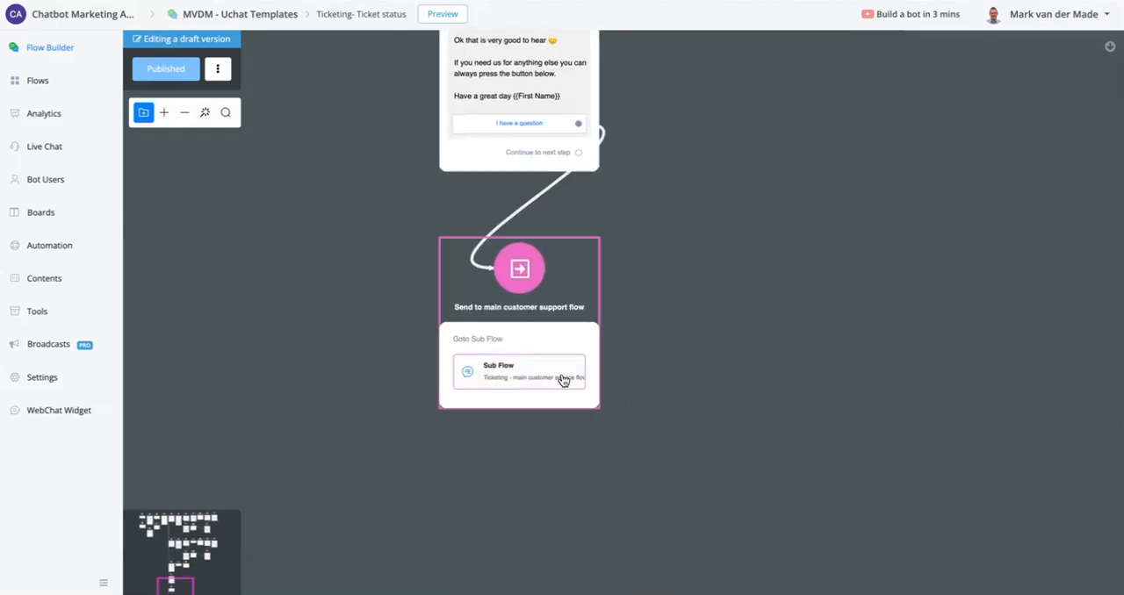
{"action": "scroll", "coordinate": [667, 281], "scroll_direction": "up", "scroll_amount": 7}
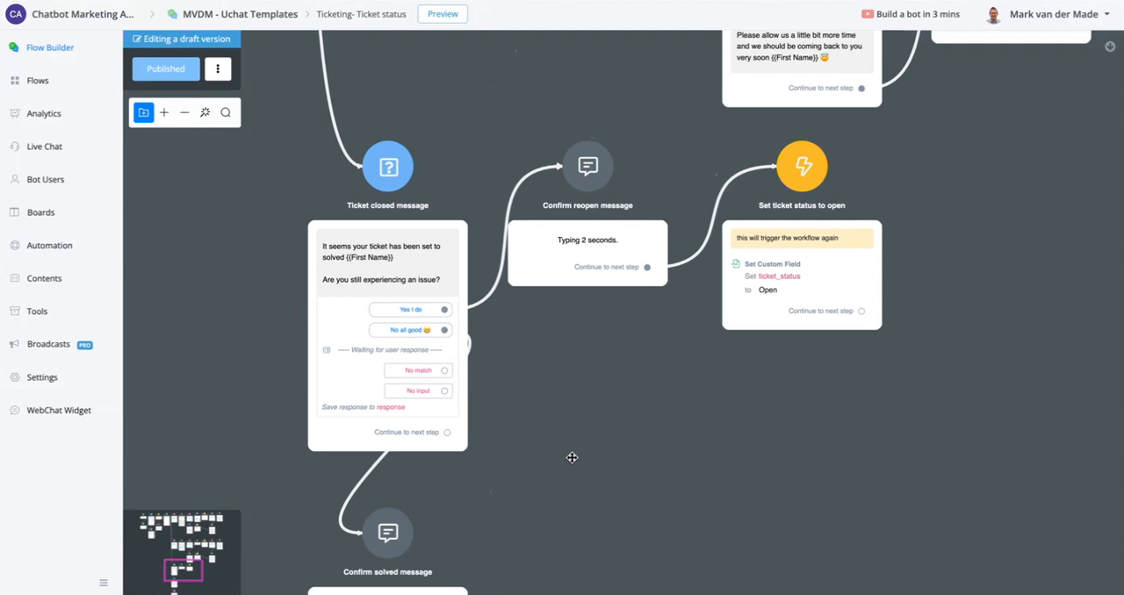
{"action": "scroll", "coordinate": [588, 307], "scroll_direction": "right", "scroll_amount": 1}
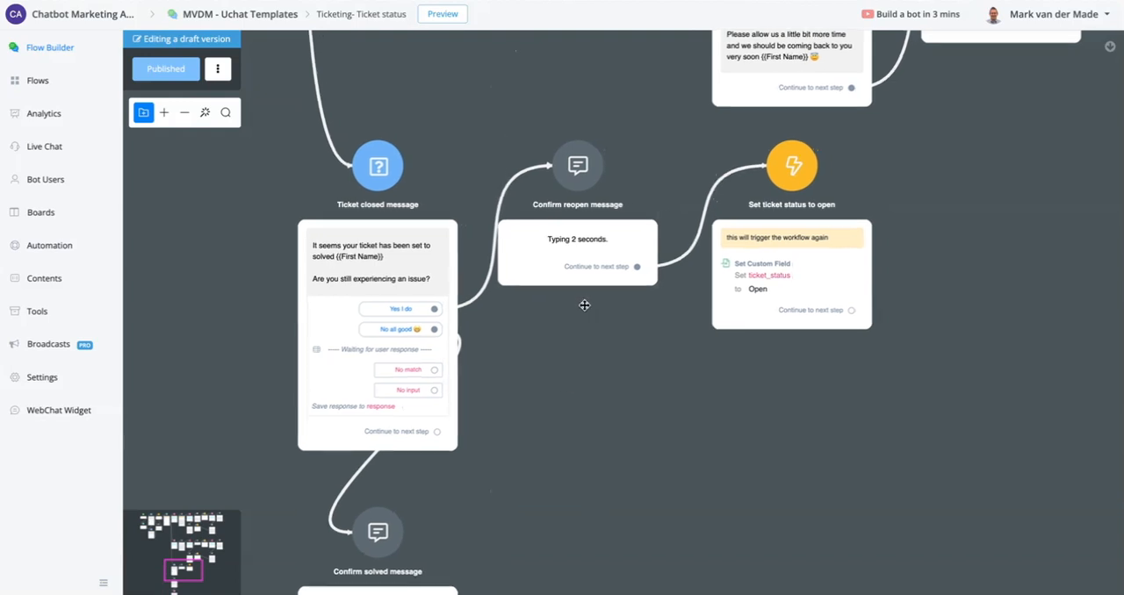
{"action": "left_click_drag", "start_coordinate": [584, 304], "coordinate": [503, 304]}
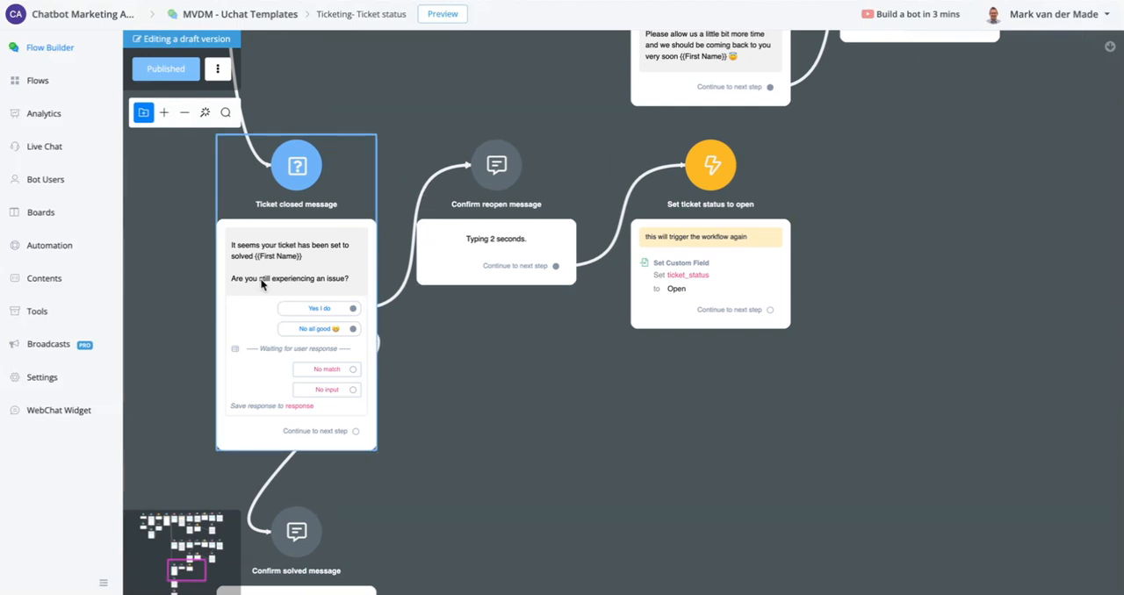
- Add "Sorry to hear I am going to re-open your ticket right now and one of our support staff will get back to you shortly {{First Name}} 👍" to "Confirm reopen message" and publish
{"action": "left_click", "coordinate": [479, 258]}
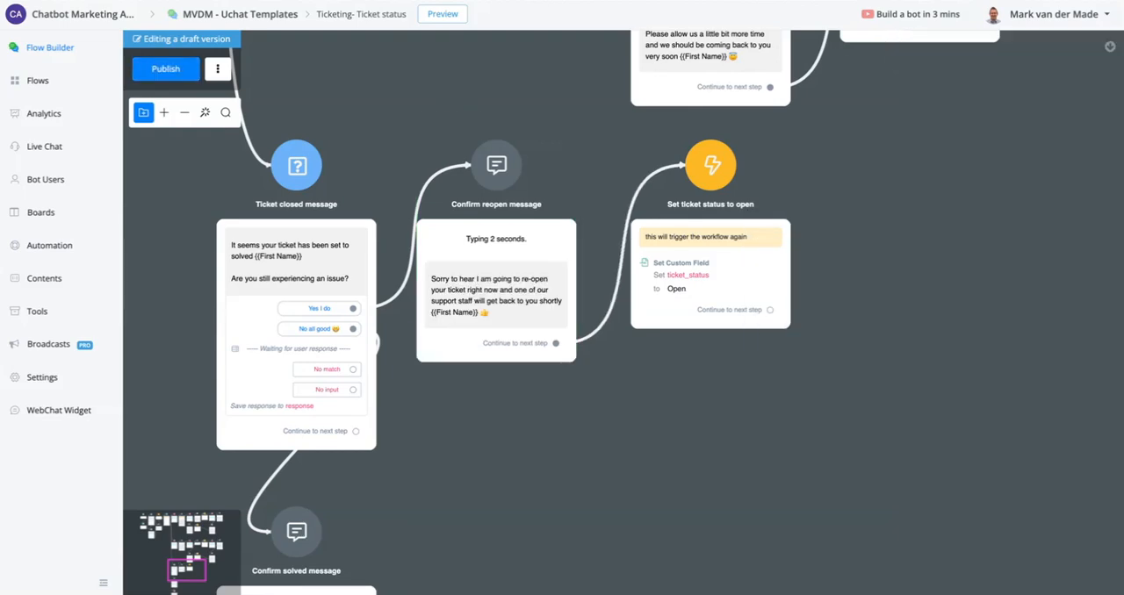
{"action": "scroll", "coordinate": [508, 314], "scroll_direction": "up", "scroll_amount": 3}
{"action": "scroll", "coordinate": [502, 300], "scroll_direction": "up", "scroll_amount": 2}
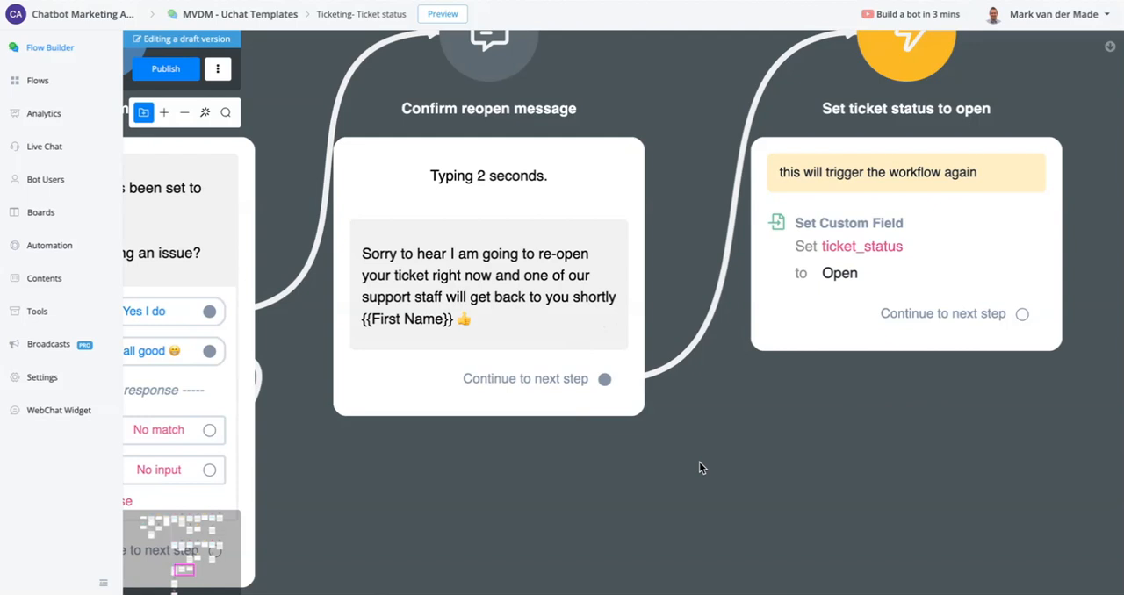
{"action": "left_click_drag", "start_coordinate": [796, 433], "coordinate": [564, 509]}
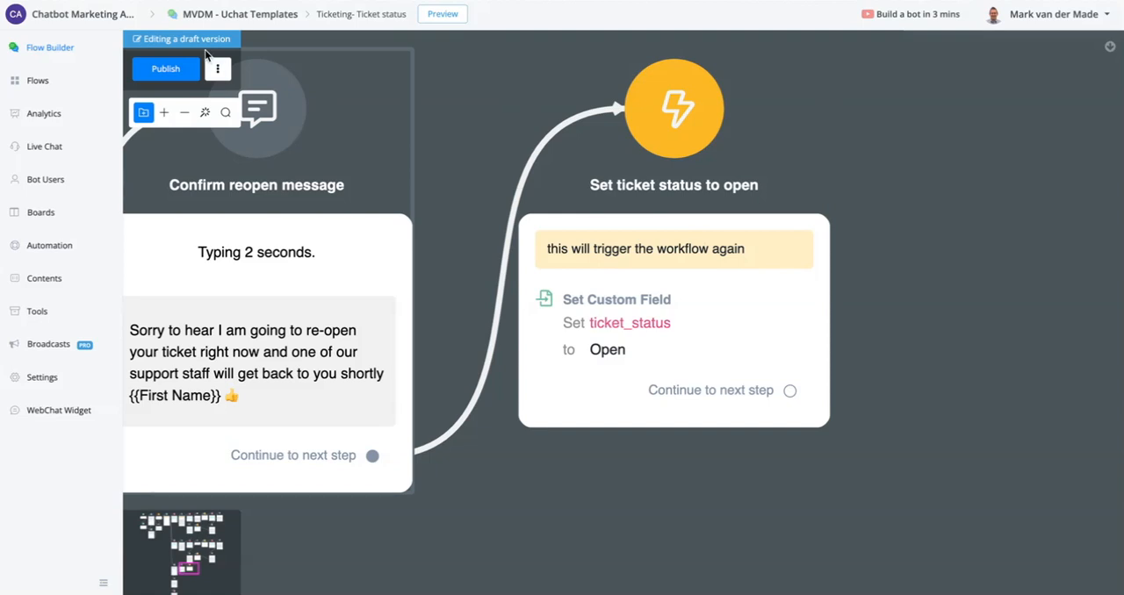
{"action": "left_click", "coordinate": [183, 72]}
- Locate "Ticketing -Smart Default reply" in the "Flows DONE" folder and check the Default Reply rule in the keyword automation
{"action": "left_click", "coordinate": [52, 85]}
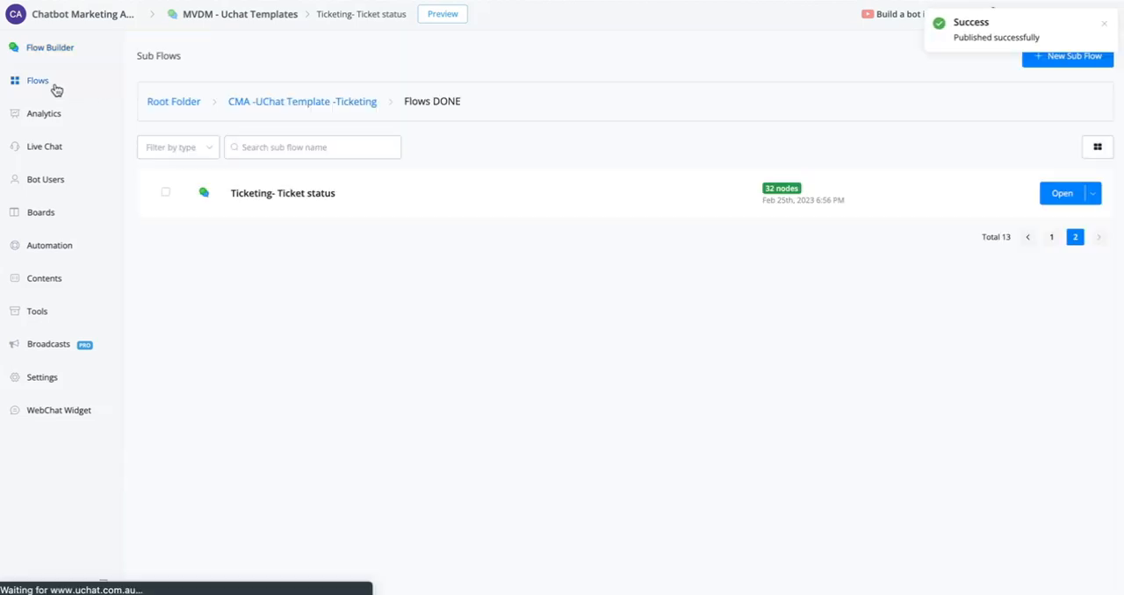
{"action": "left_click", "coordinate": [318, 103]}
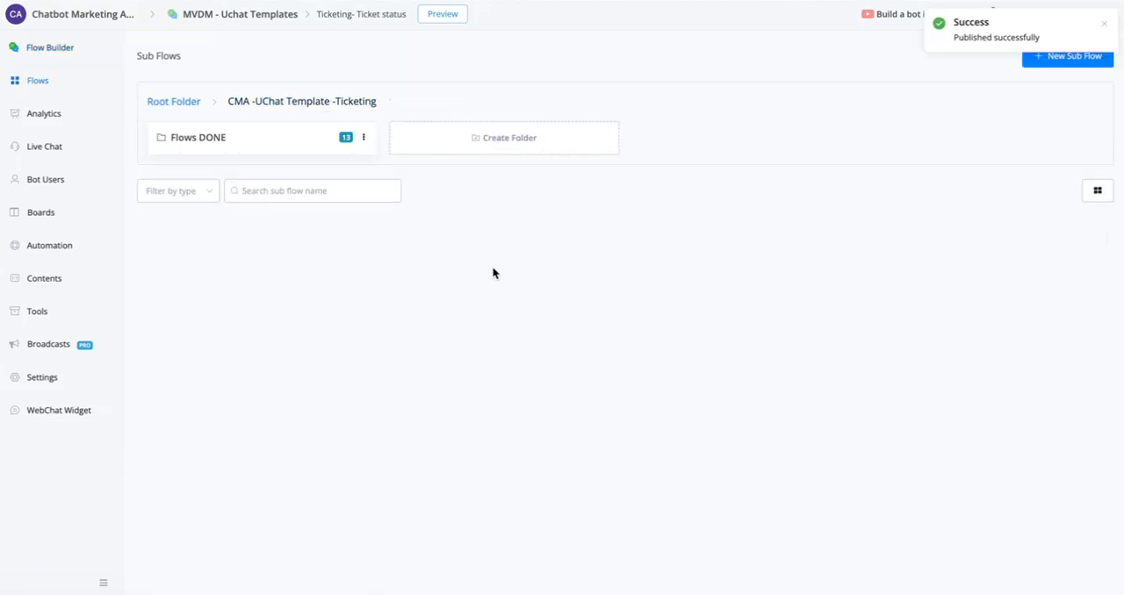
{"action": "left_click", "coordinate": [251, 138]}
{"action": "scroll", "coordinate": [685, 349], "scroll_direction": "down", "scroll_amount": 3}
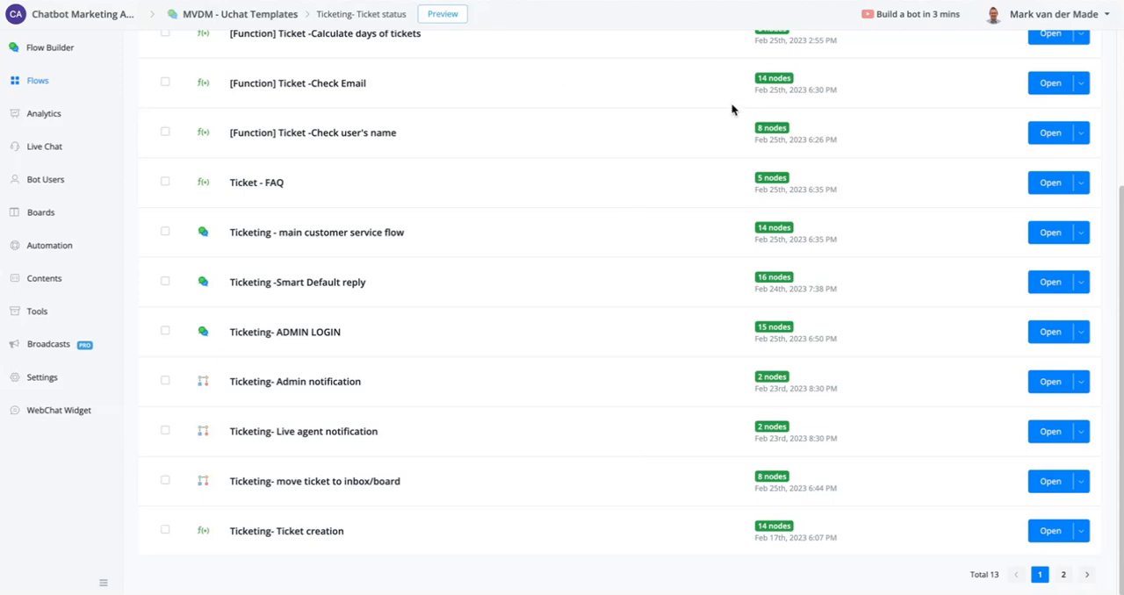
{"action": "mouse_move", "coordinate": [277, 283]}
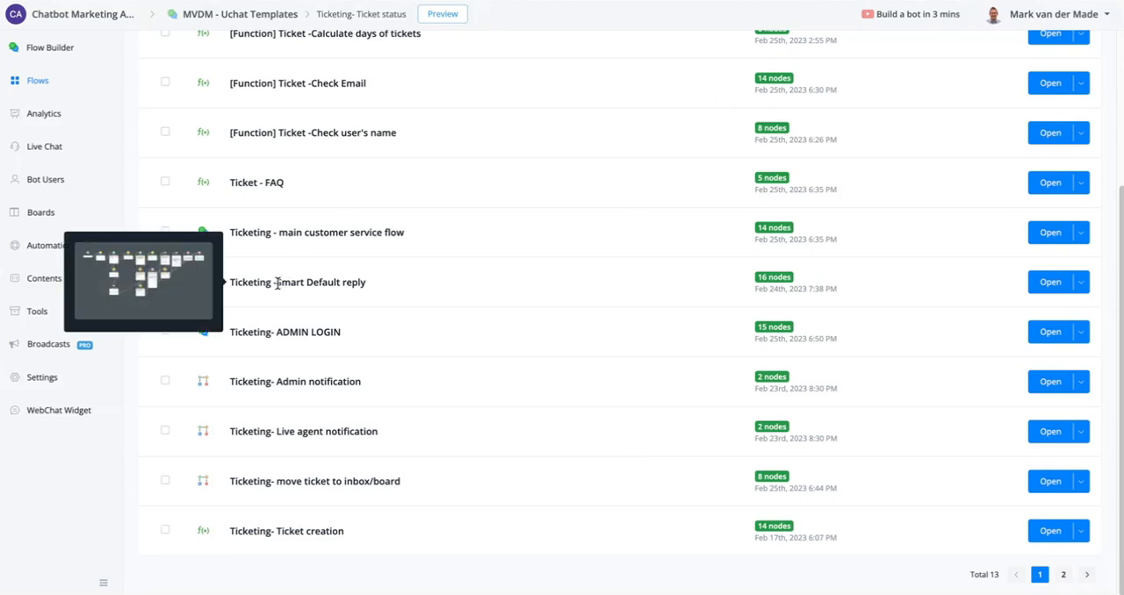
{"action": "triple_click", "coordinate": [453, 284]}
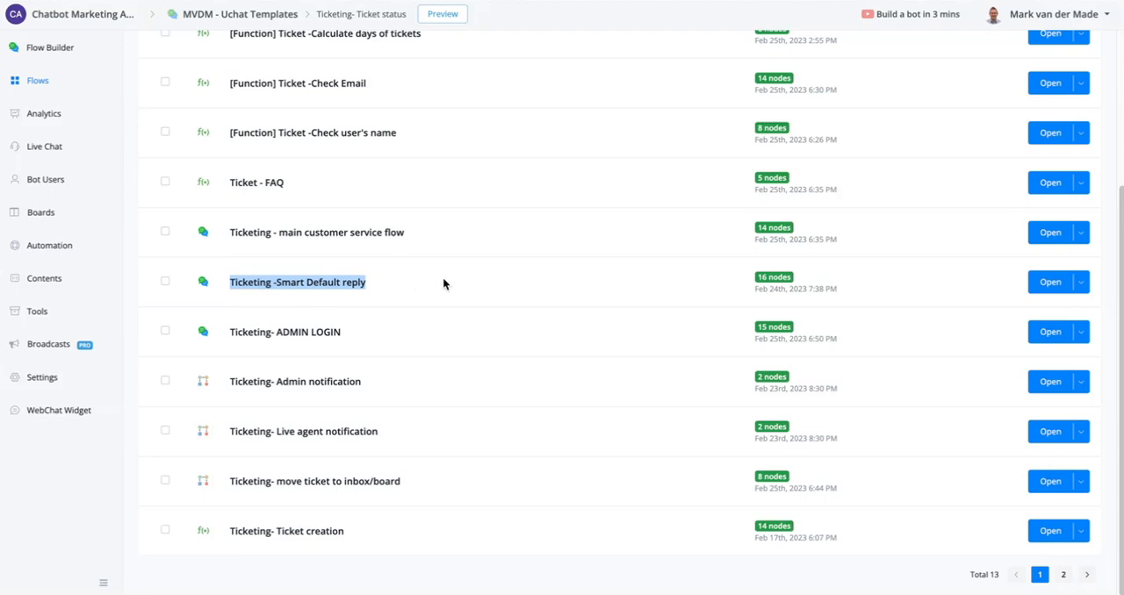
{"action": "left_click", "coordinate": [75, 250]}
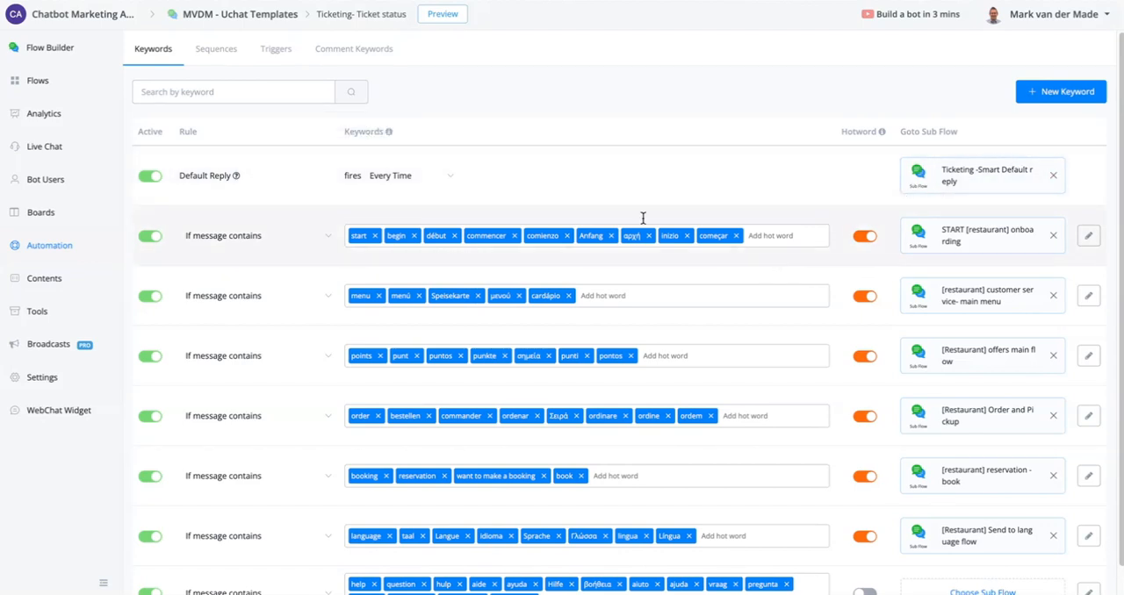
- Open the "Ticketing -Smart Default reply" sub flow and examine the OpenAI embed match, the 0.8 score check and the generated response
{"action": "left_click", "coordinate": [64, 84]}
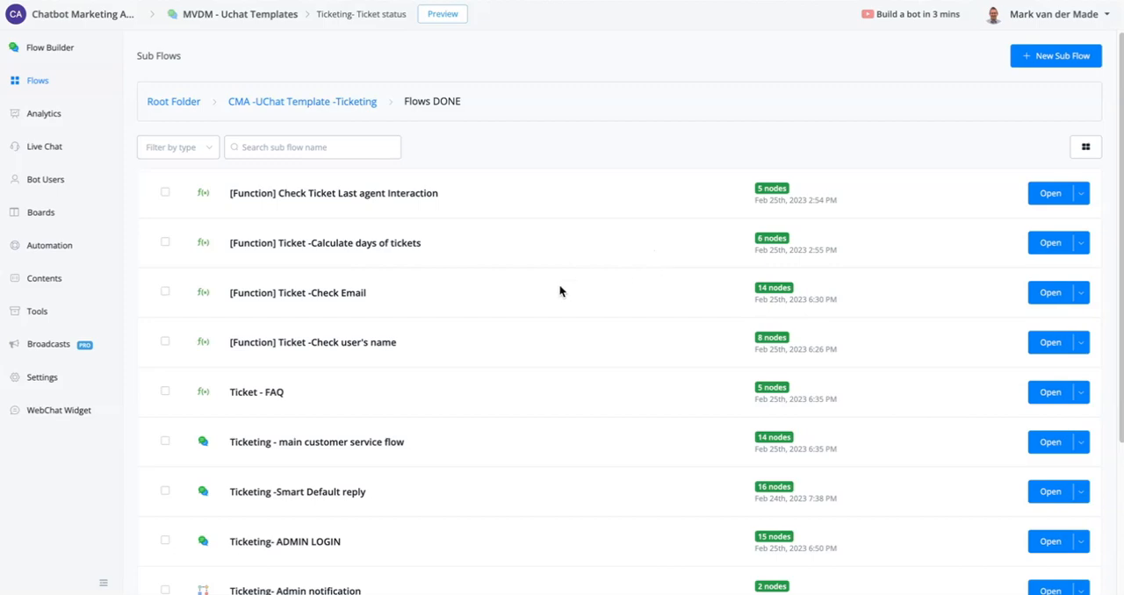
{"action": "left_click", "coordinate": [1042, 493]}
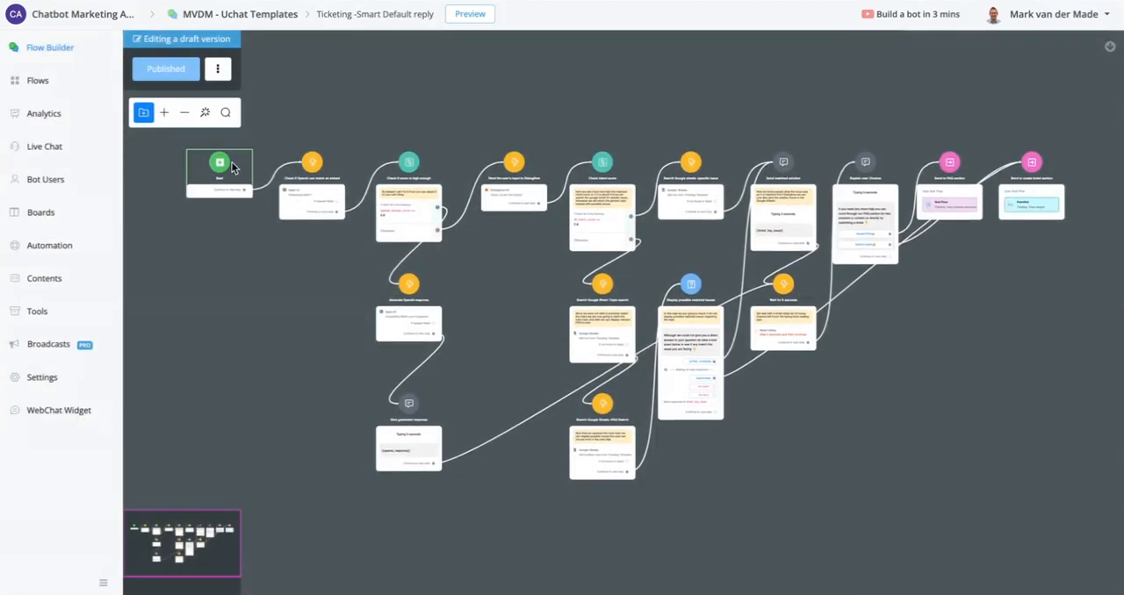
{"action": "scroll", "coordinate": [299, 281], "scroll_direction": "up", "scroll_amount": 5}
{"action": "scroll", "coordinate": [316, 316], "scroll_direction": "up", "scroll_amount": 3}
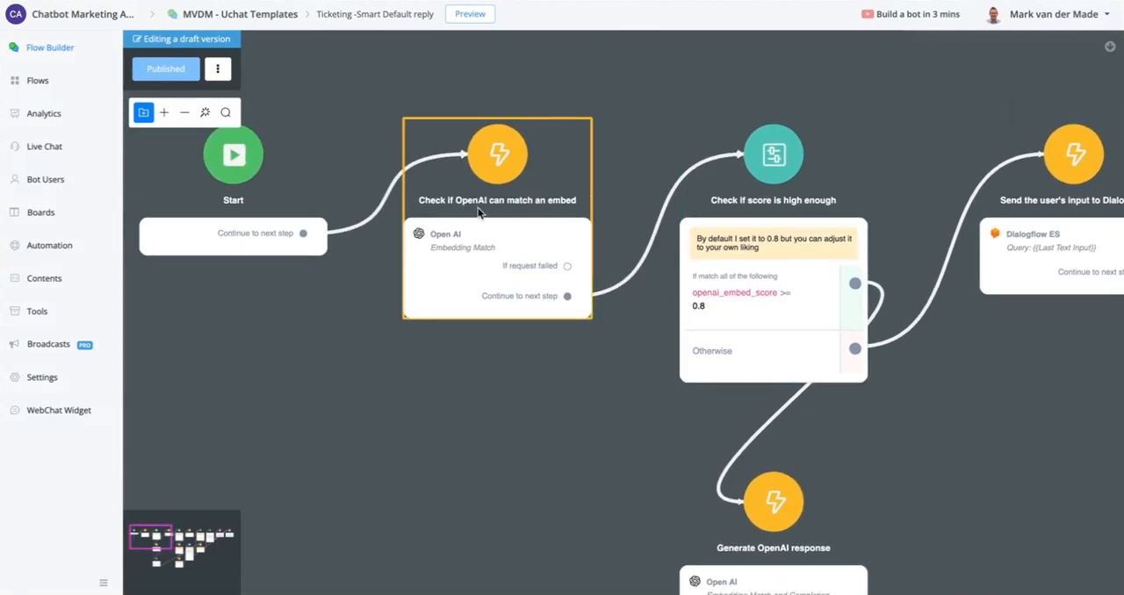
{"action": "left_click_drag", "start_coordinate": [573, 444], "coordinate": [358, 421]}
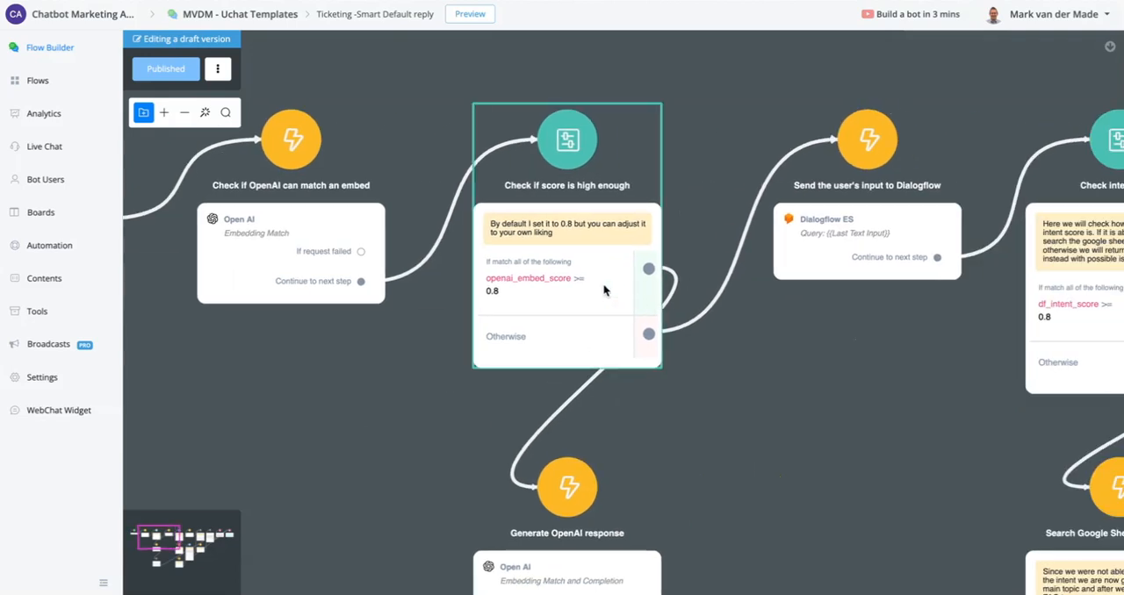
{"action": "left_click_drag", "start_coordinate": [806, 467], "coordinate": [852, 131]}
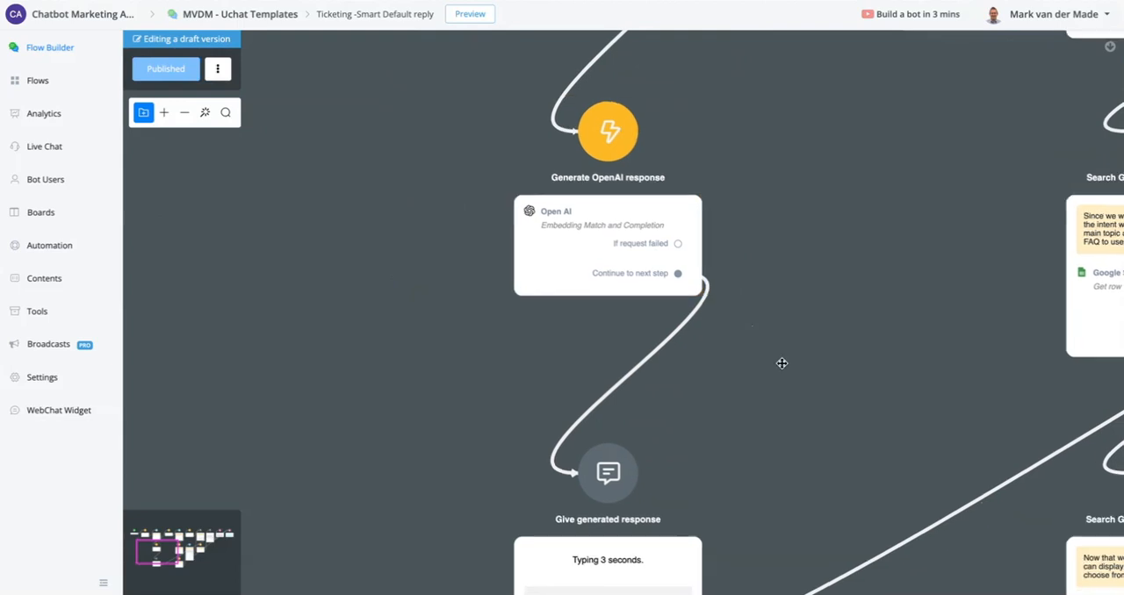
{"action": "left_click_drag", "start_coordinate": [780, 363], "coordinate": [659, 103]}
{"action": "scroll", "coordinate": [557, 262], "scroll_direction": "up", "scroll_amount": 10}
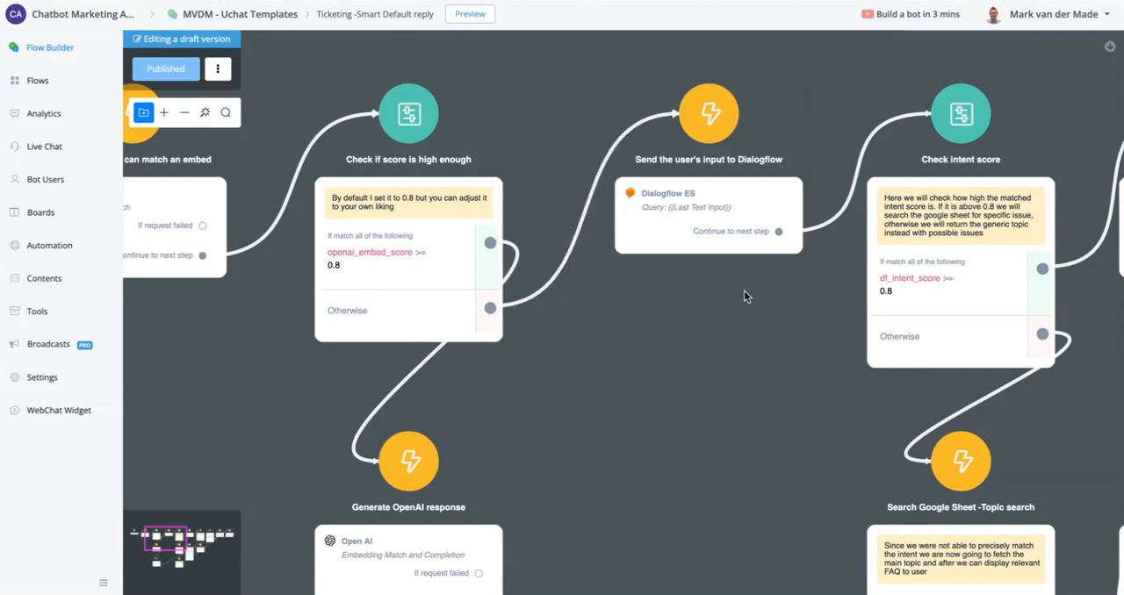
- Examine the Dialogflow intent score check, its Google Sheets searches, the matched solution and possible issues messages, and "Explain user Choices"
{"action": "left_click_drag", "start_coordinate": [765, 320], "coordinate": [399, 297]}
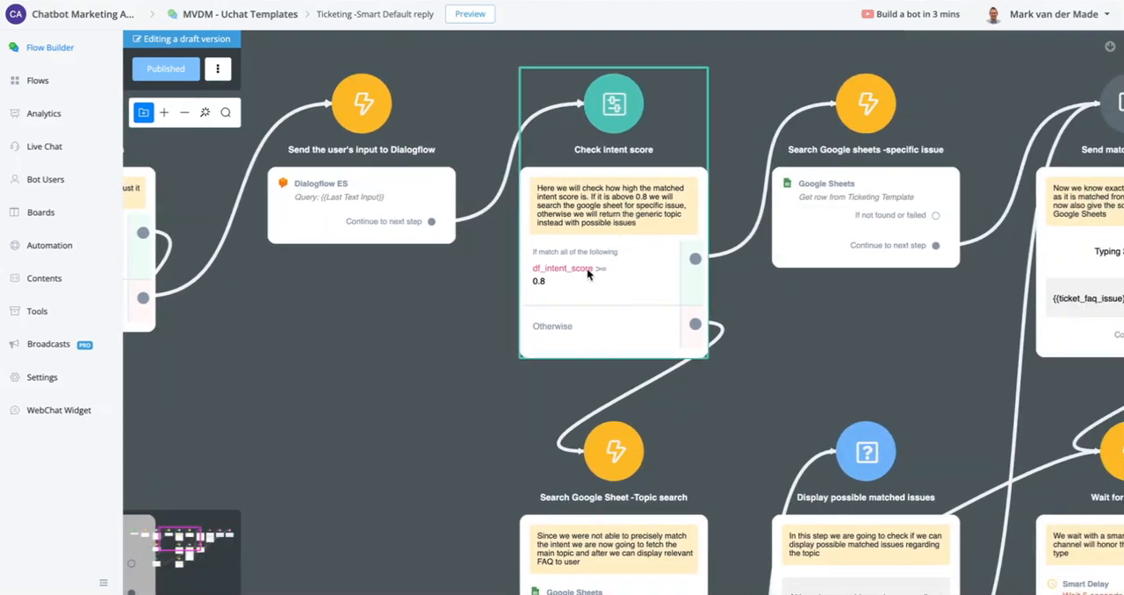
{"action": "left_click_drag", "start_coordinate": [452, 437], "coordinate": [373, 136]}
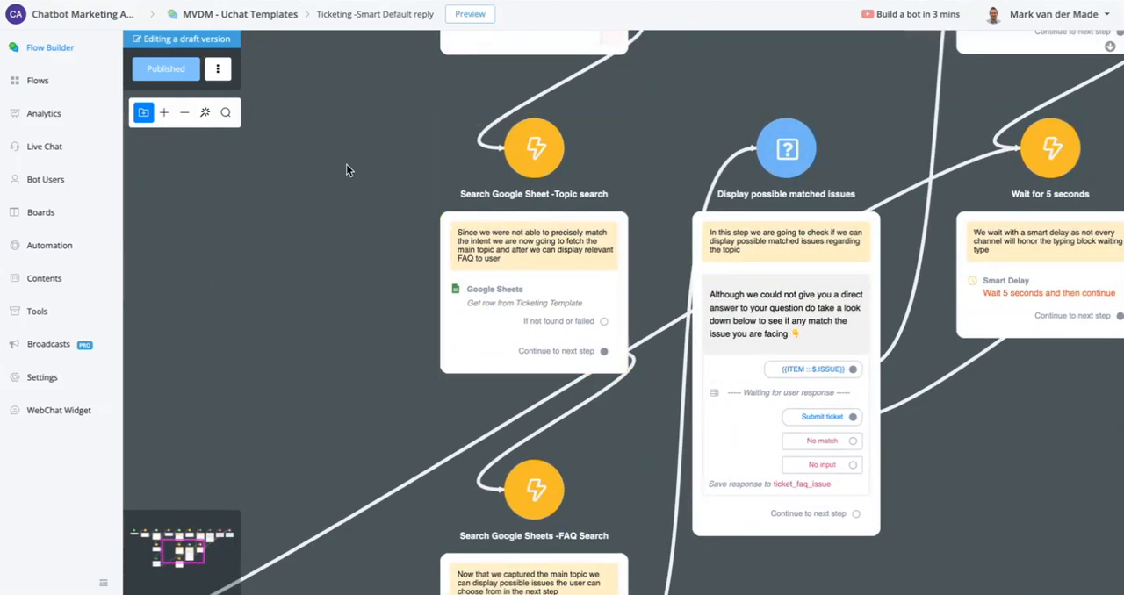
{"action": "left_click_drag", "start_coordinate": [967, 531], "coordinate": [939, 360]}
{"action": "left_click_drag", "start_coordinate": [906, 311], "coordinate": [694, 594]}
{"action": "left_click_drag", "start_coordinate": [599, 179], "coordinate": [565, 345]}
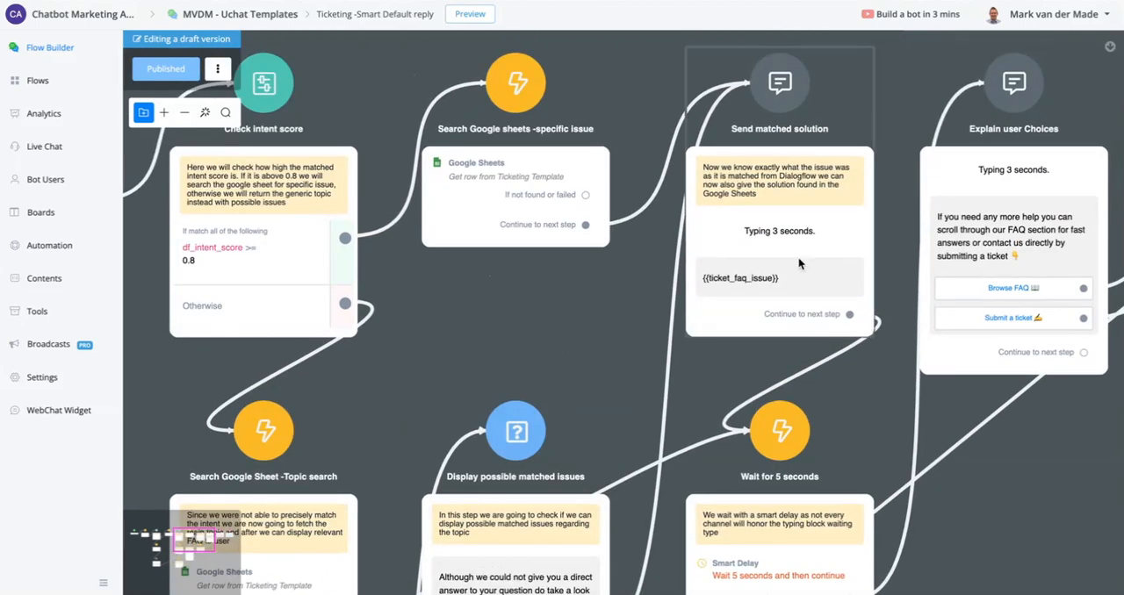
{"action": "left_click_drag", "start_coordinate": [1038, 548], "coordinate": [773, 490]}
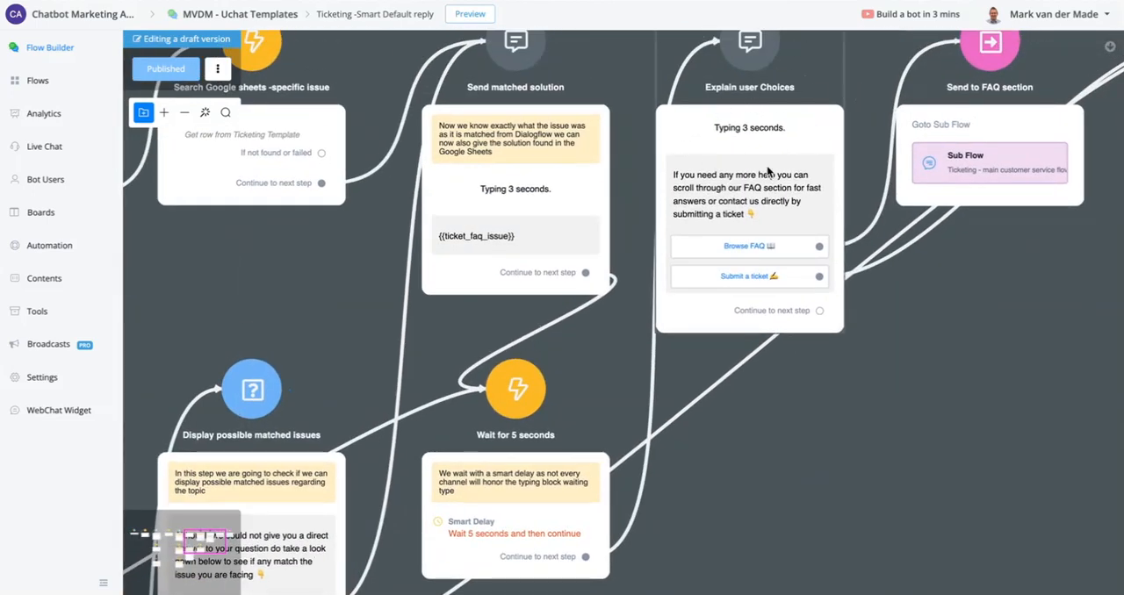
- Review the Dialogflow intent score check and open the "Search Google sheets -specific issue" action
{"action": "left_click_drag", "start_coordinate": [186, 257], "coordinate": [780, 314]}
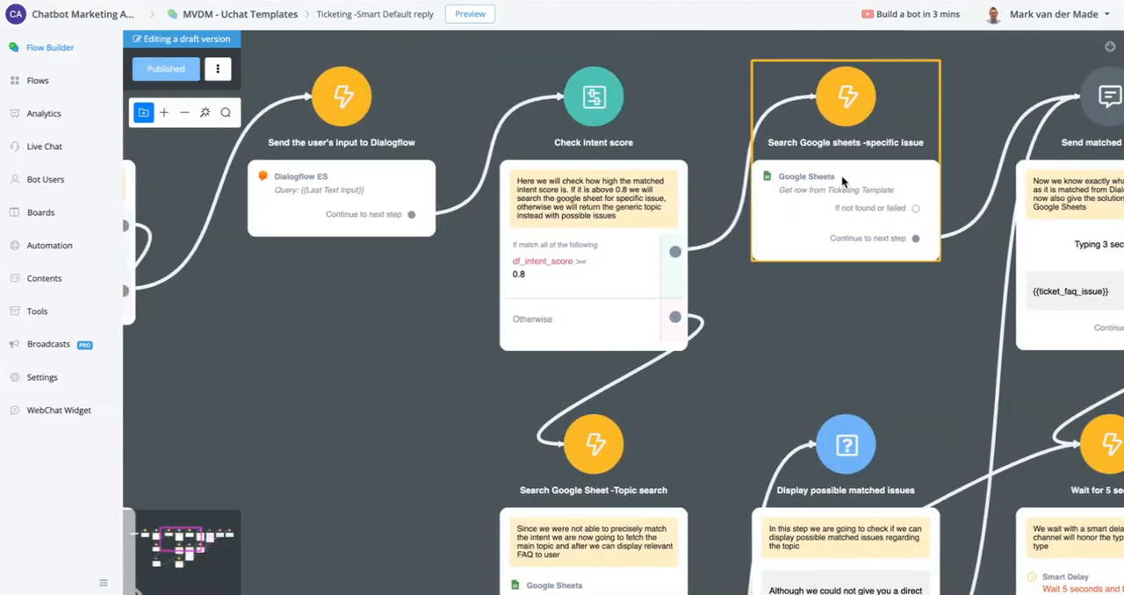
{"action": "left_click_drag", "start_coordinate": [786, 304], "coordinate": [626, 305]}
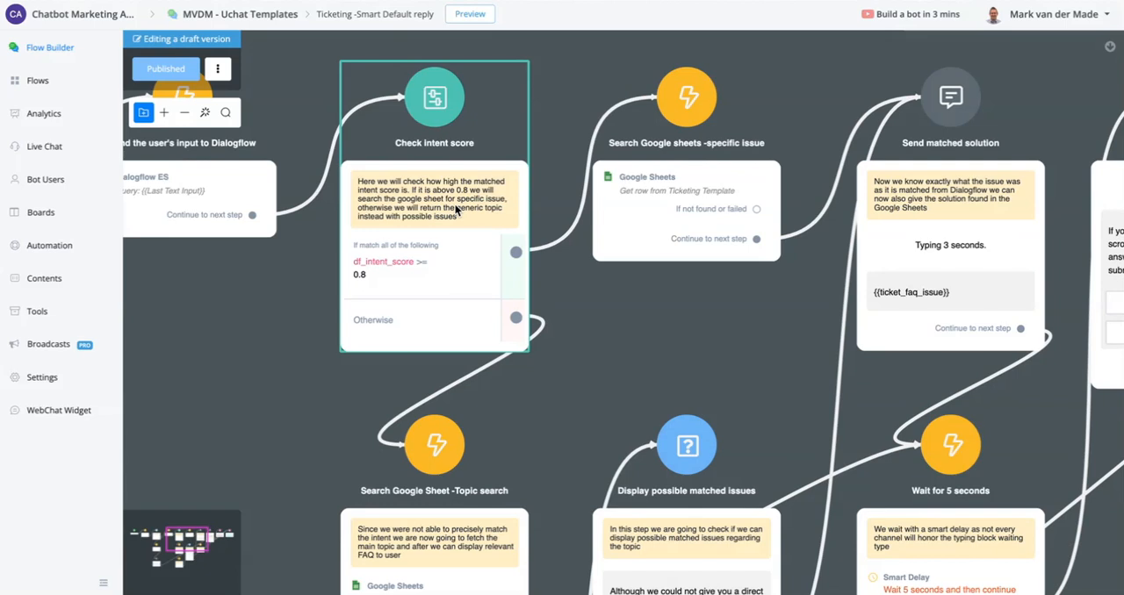
{"action": "left_click", "coordinate": [720, 189]}
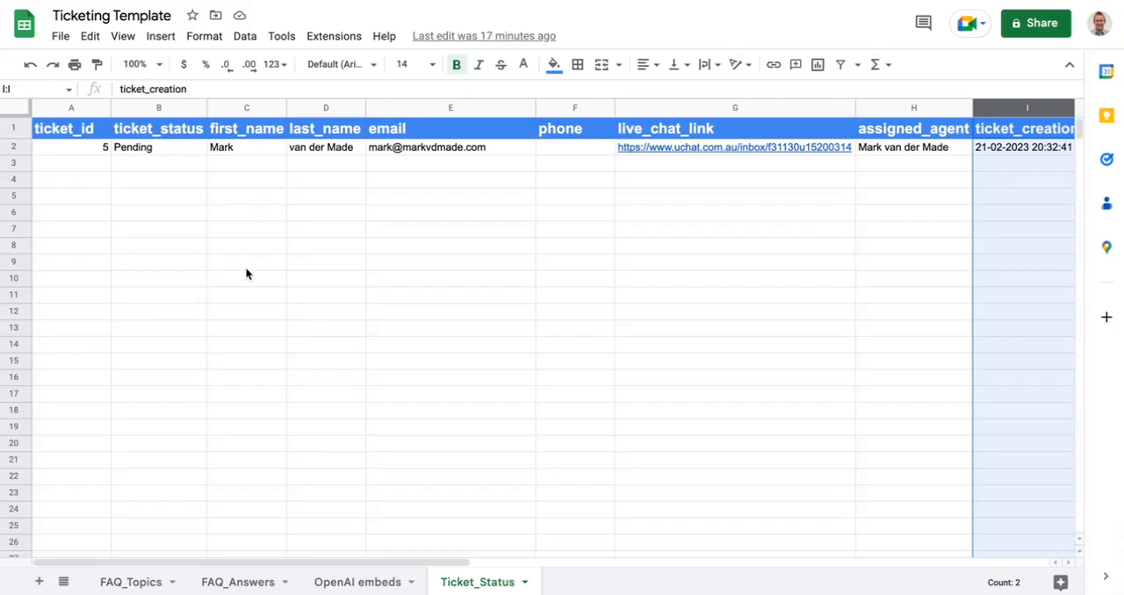
- Examine the DF_INTENT column and its matching descriptions in the FAQ_Answers sheet of the Ticketing Template spreadsheet
{"action": "left_click", "coordinate": [261, 583]}
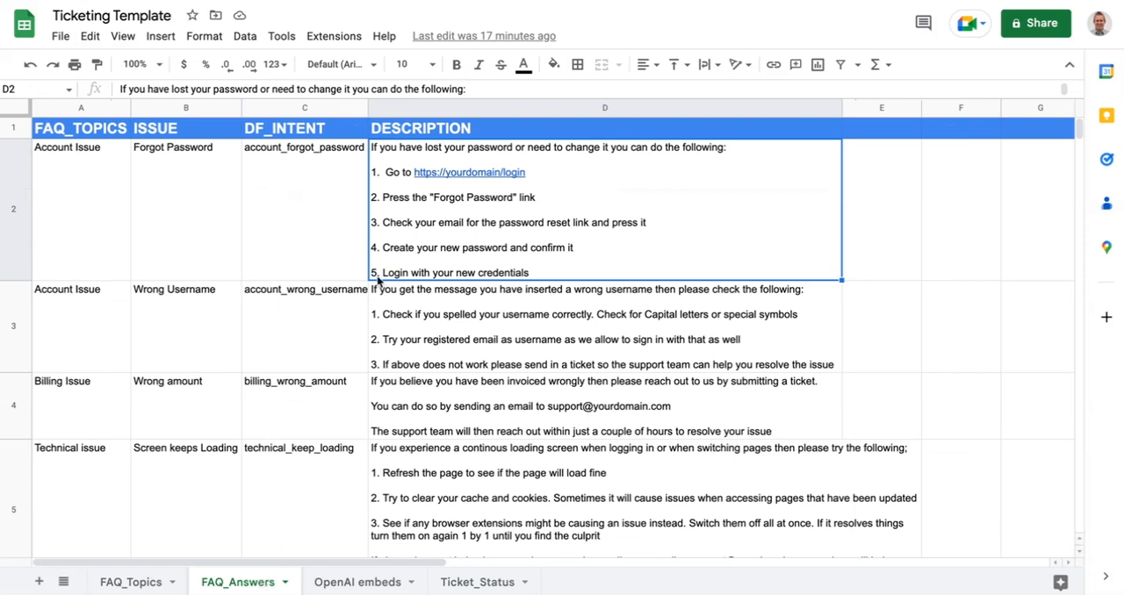
{"action": "left_click", "coordinate": [291, 104]}
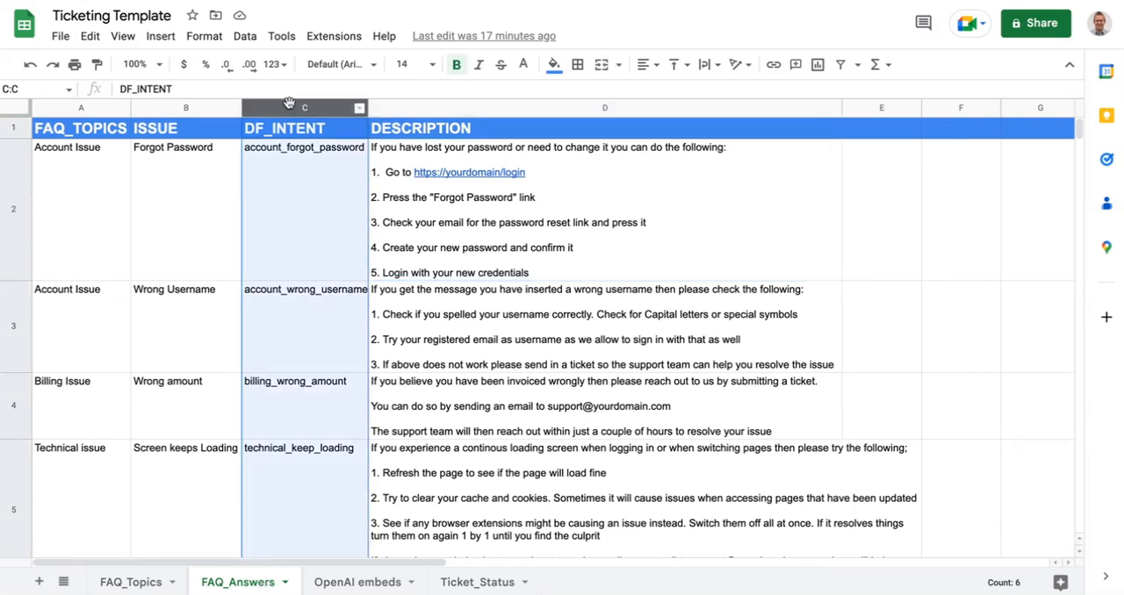
{"action": "left_click", "coordinate": [309, 152]}
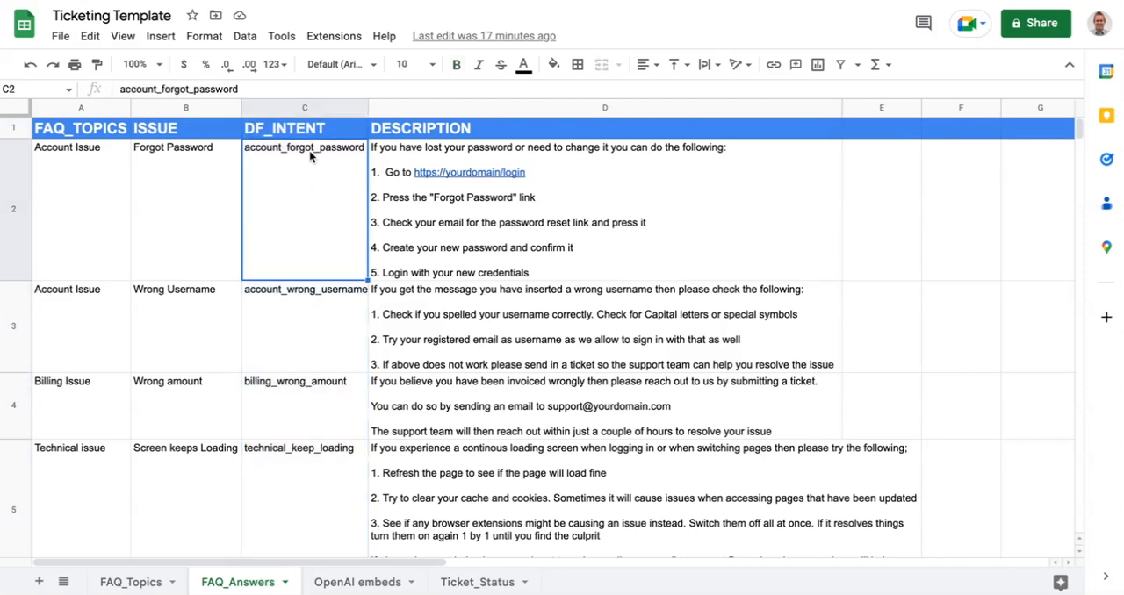
{"action": "left_click", "coordinate": [307, 320]}
{"action": "left_click", "coordinate": [314, 395]}
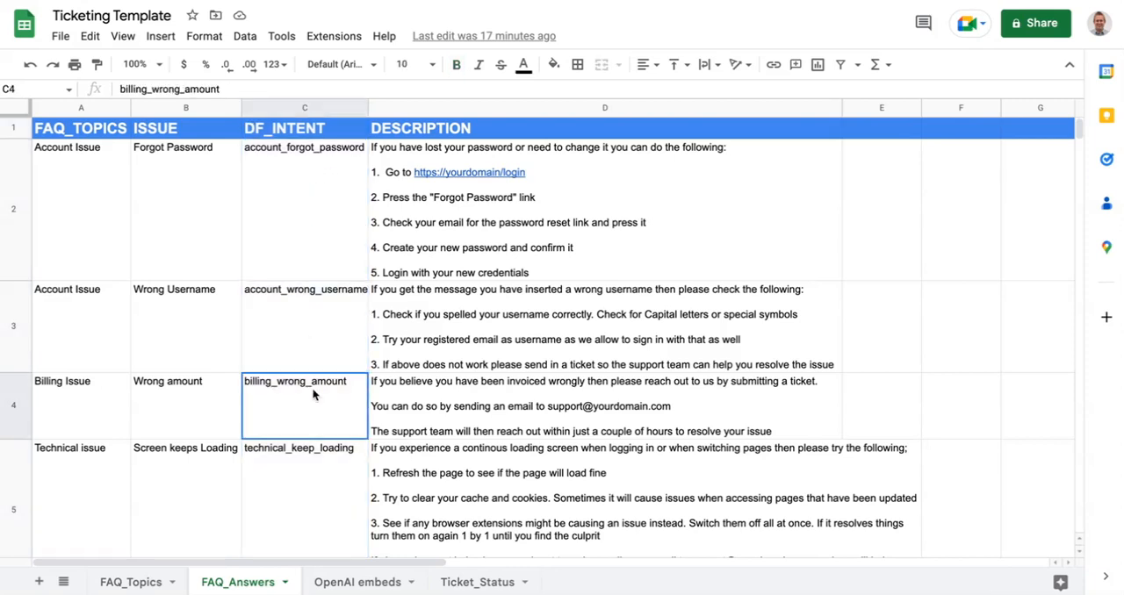
{"action": "left_click", "coordinate": [326, 475]}
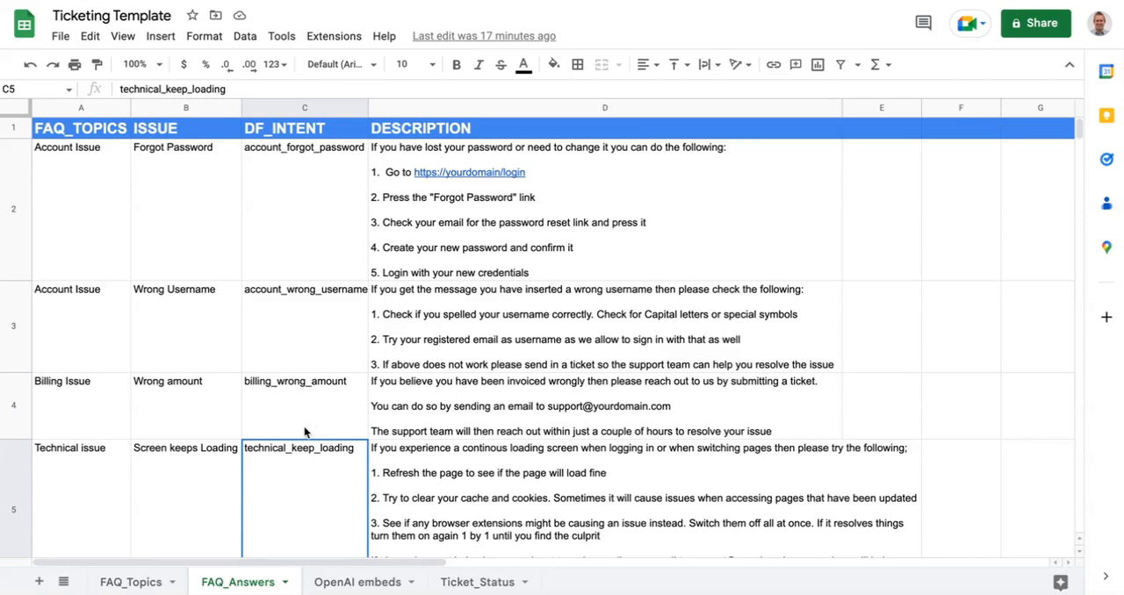
{"action": "left_click", "coordinate": [275, 108]}
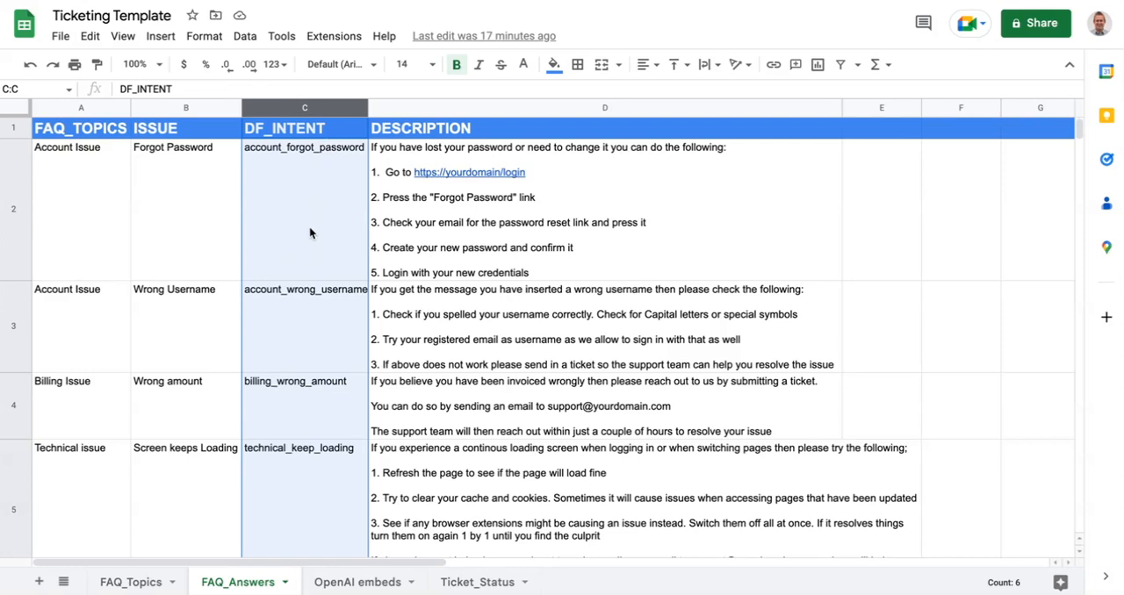
{"action": "left_click", "coordinate": [313, 397]}
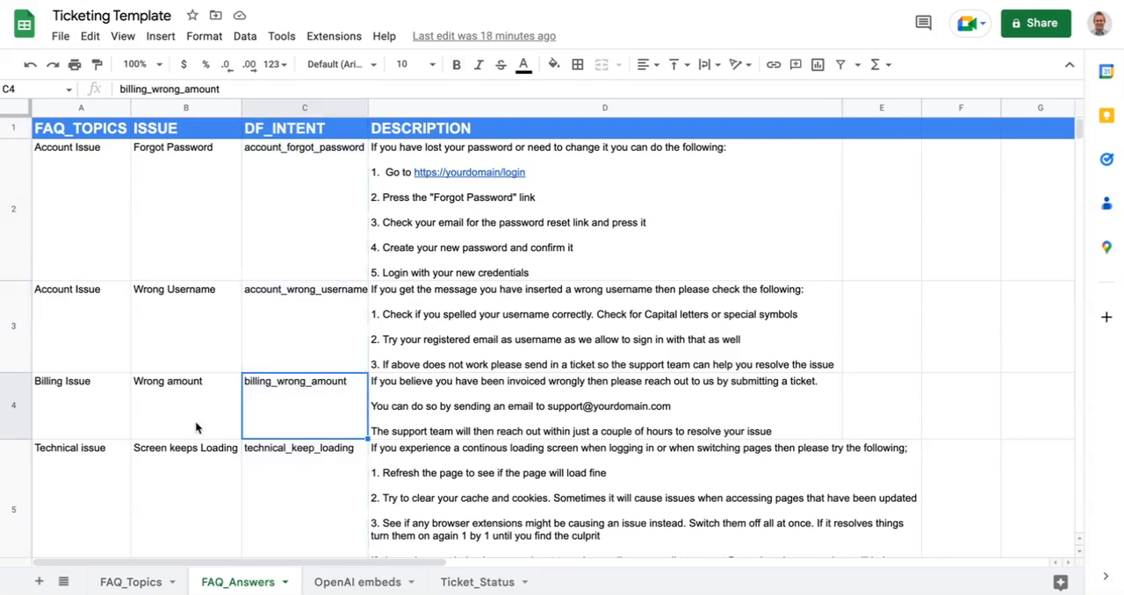
{"action": "left_click", "coordinate": [586, 413]}
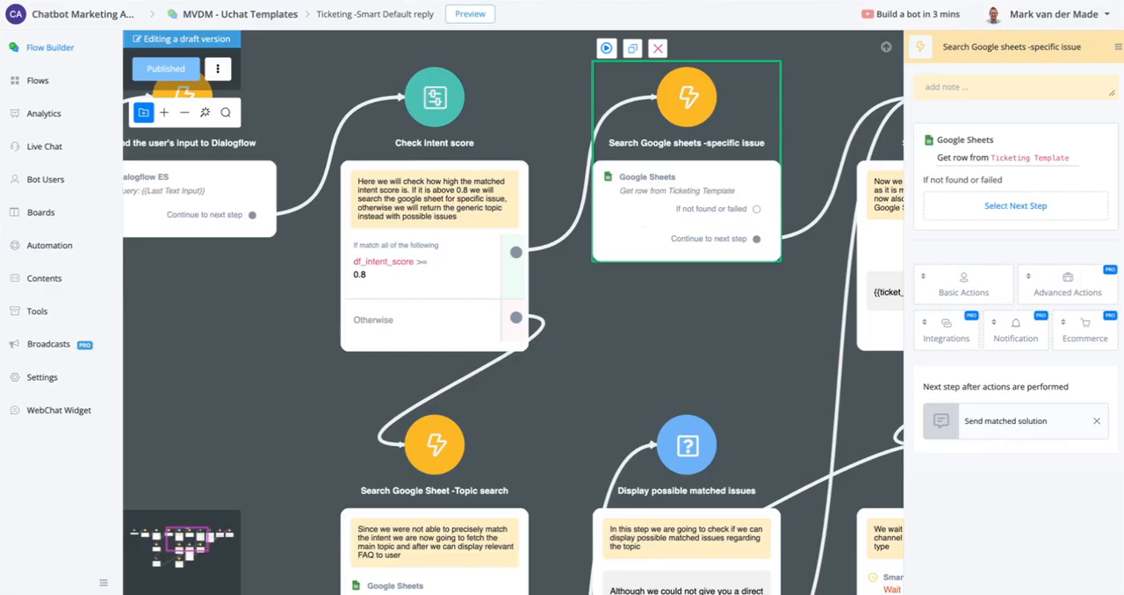
- Examine the matched solution path and the topic search, FAQ search and possible matched issues steps in the Smart Default reply flow
{"action": "left_click_drag", "start_coordinate": [734, 365], "coordinate": [156, 337]}
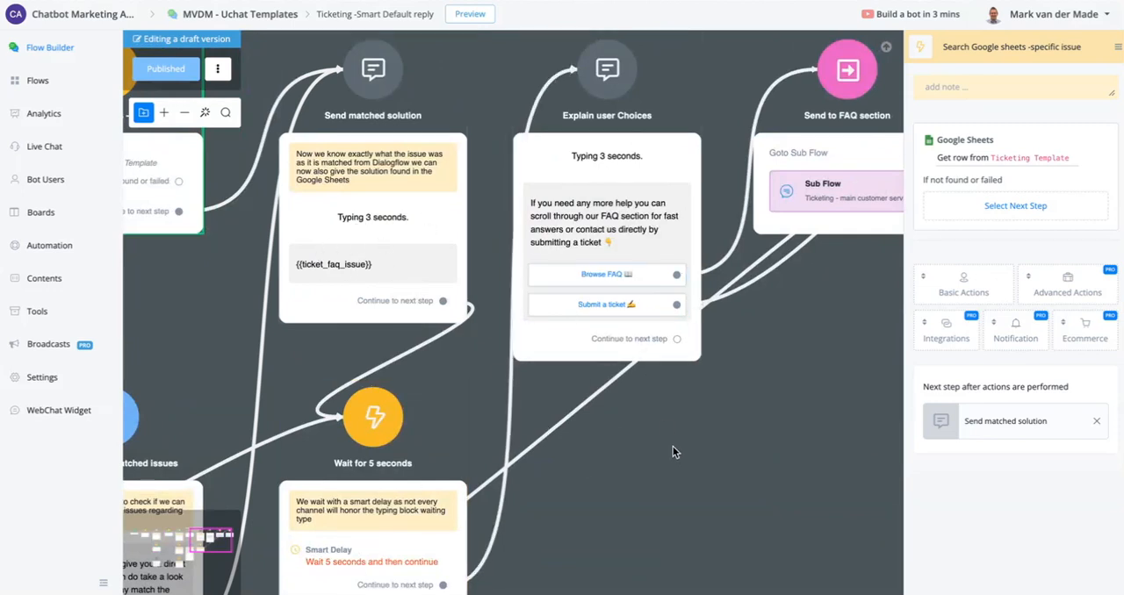
{"action": "scroll", "coordinate": [669, 419], "scroll_direction": "down", "scroll_amount": 3}
{"action": "left_click_drag", "start_coordinate": [671, 445], "coordinate": [785, 183]}
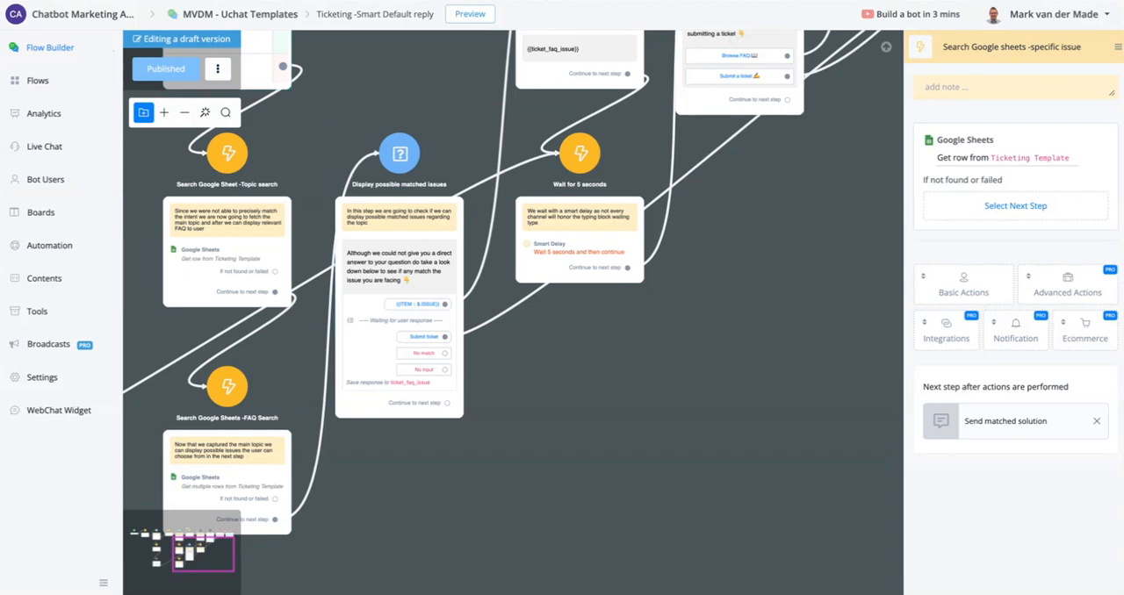
- Switch to the Ticketing Template spreadsheet and examine the heading and text columns of the OpenAI embeds sheet
{"action": "left_click", "coordinate": [474, 0]}
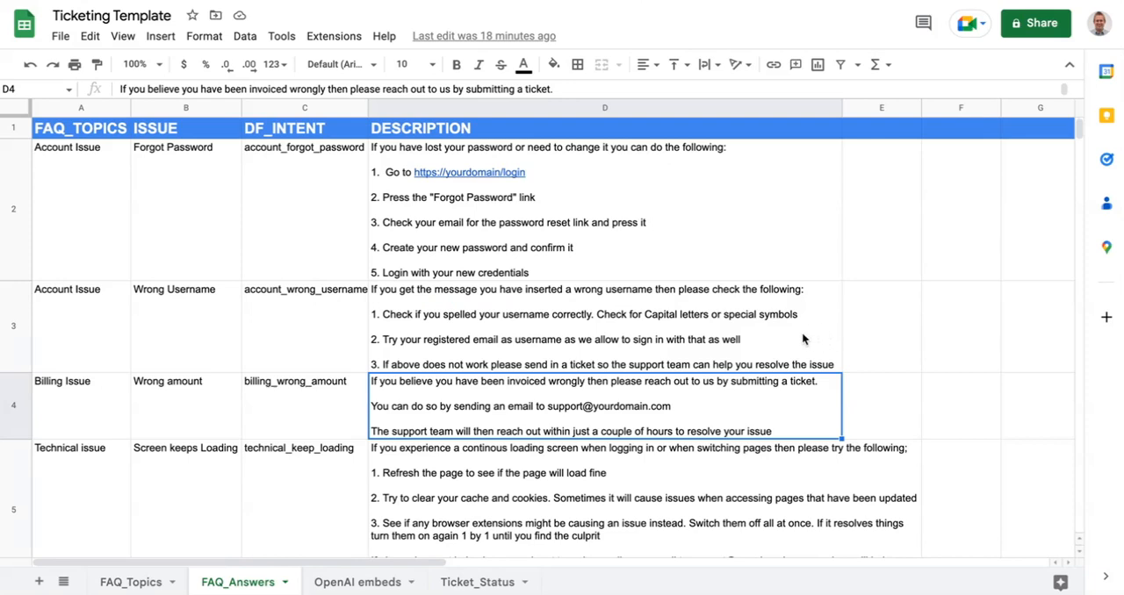
{"action": "left_click", "coordinate": [356, 582]}
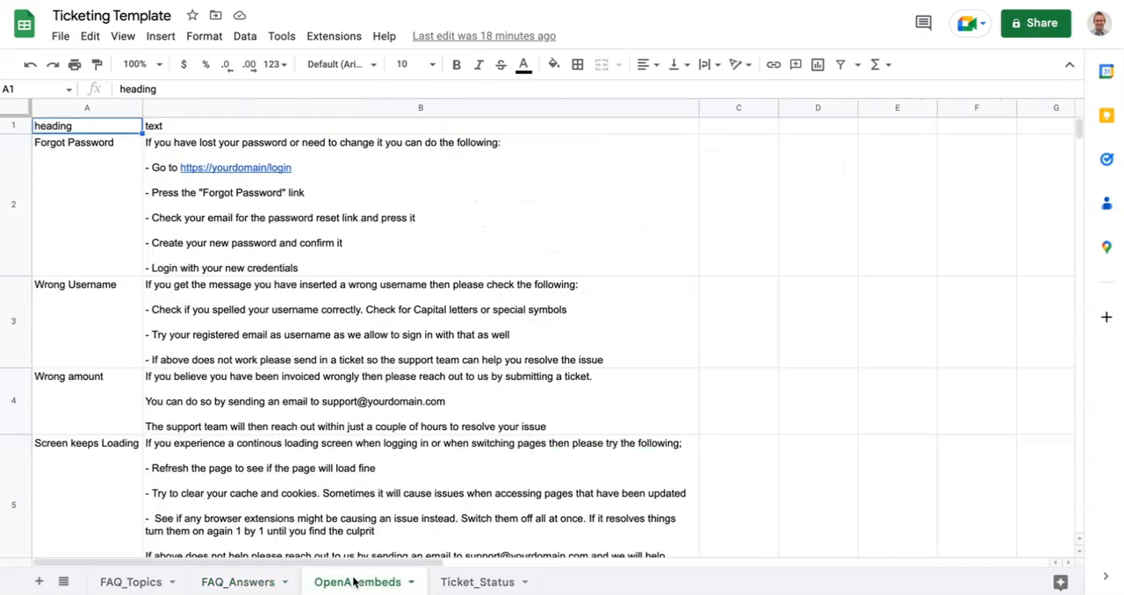
{"action": "scroll", "coordinate": [605, 316], "scroll_direction": "down", "scroll_amount": 10}
{"action": "scroll", "coordinate": [410, 329], "scroll_direction": "up", "scroll_amount": 5}
{"action": "scroll", "coordinate": [369, 318], "scroll_direction": "down", "scroll_amount": 5}
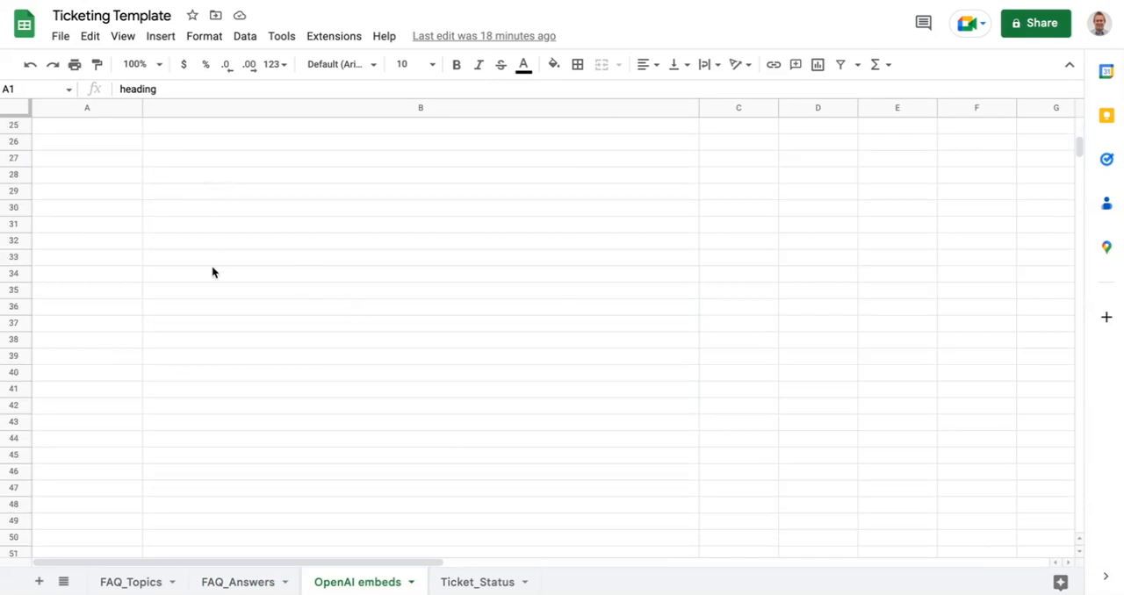
{"action": "scroll", "coordinate": [221, 300], "scroll_direction": "up", "scroll_amount": 10}
{"action": "scroll", "coordinate": [180, 176], "scroll_direction": "down", "scroll_amount": 10}
{"action": "scroll", "coordinate": [270, 378], "scroll_direction": "up", "scroll_amount": 10}
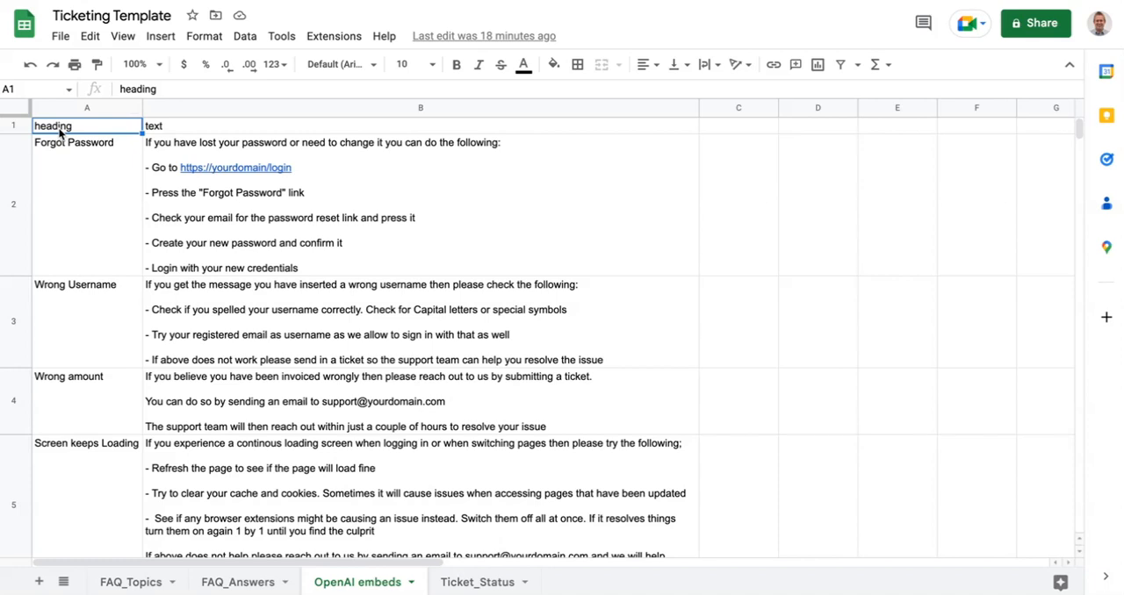
{"action": "left_click", "coordinate": [190, 130]}
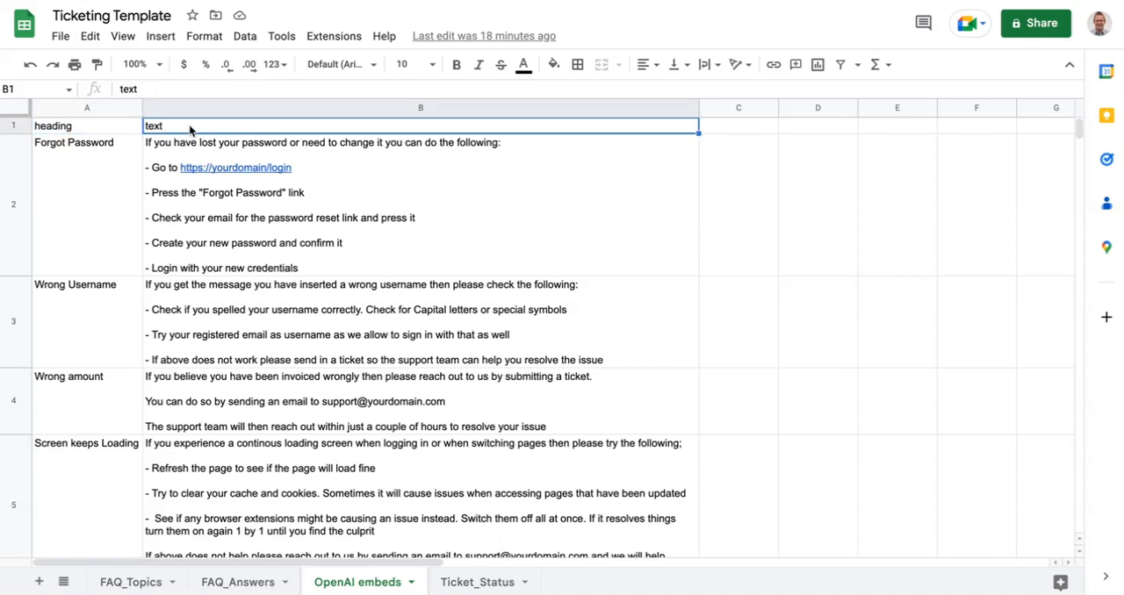
- Format the header row of the OpenAI embeds sheet with bold white text at size 14 on a blue fill
{"action": "left_click", "coordinate": [13, 126]}
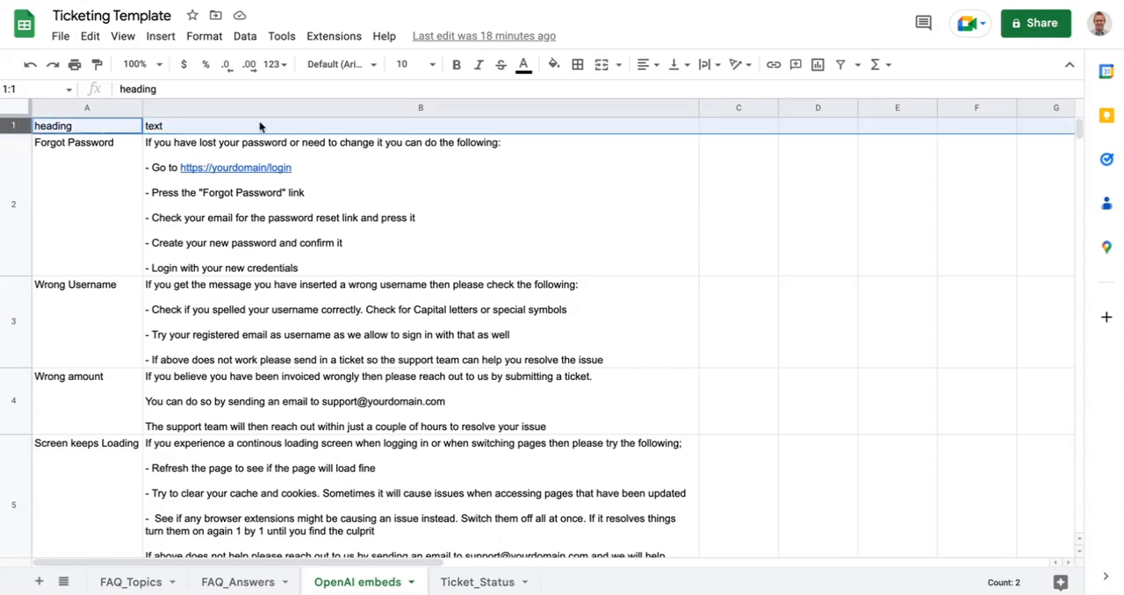
{"action": "left_click", "coordinate": [522, 66]}
{"action": "left_click", "coordinate": [684, 118]}
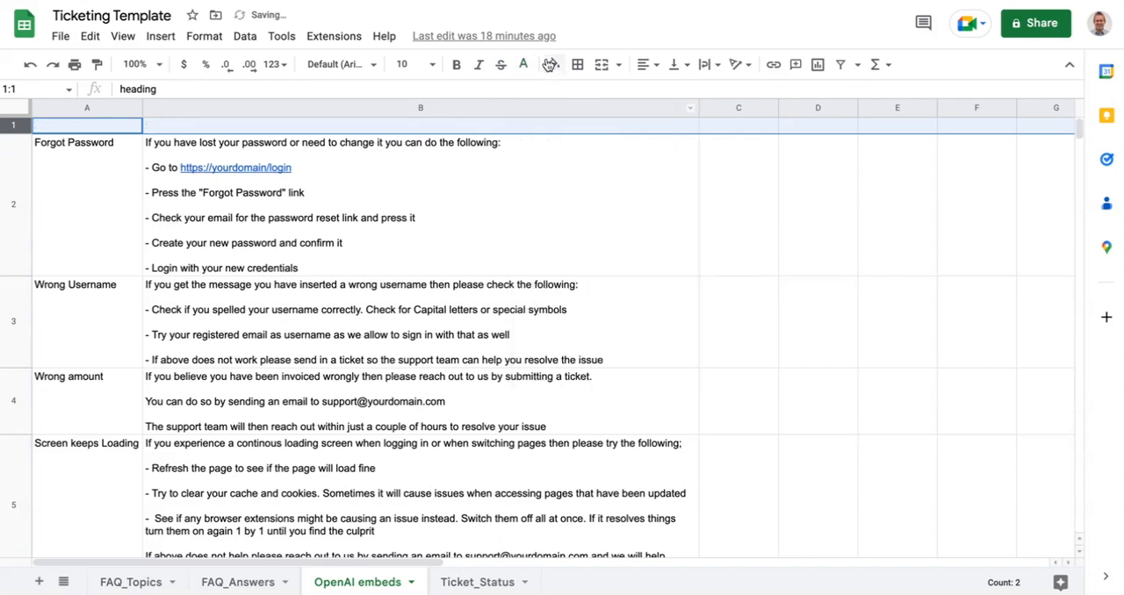
{"action": "left_click", "coordinate": [553, 64]}
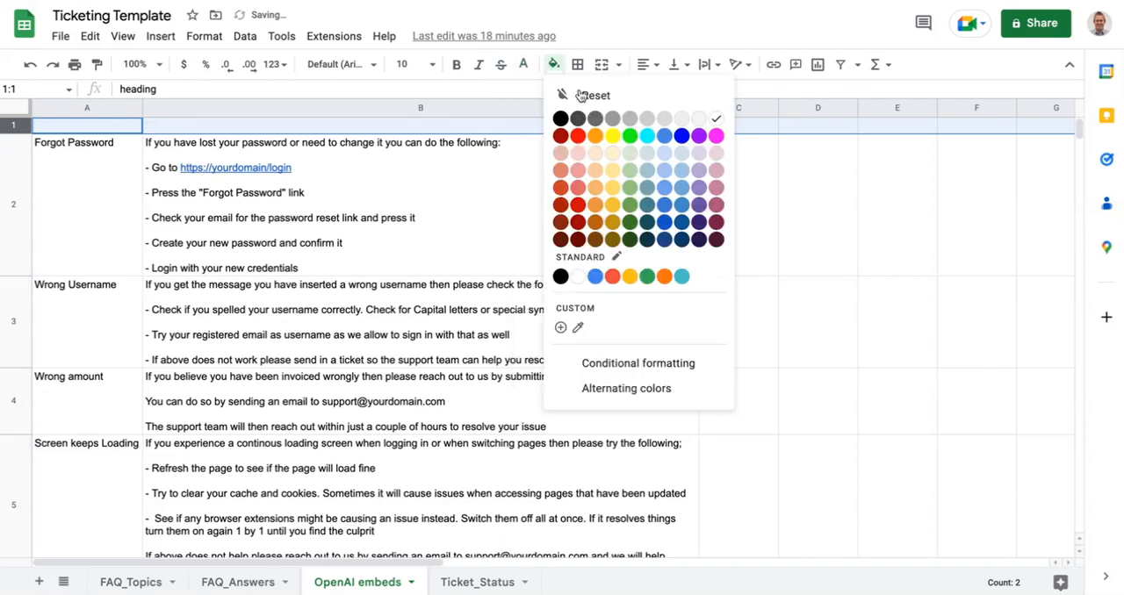
{"action": "left_click", "coordinate": [596, 276]}
{"action": "left_click", "coordinate": [456, 67]}
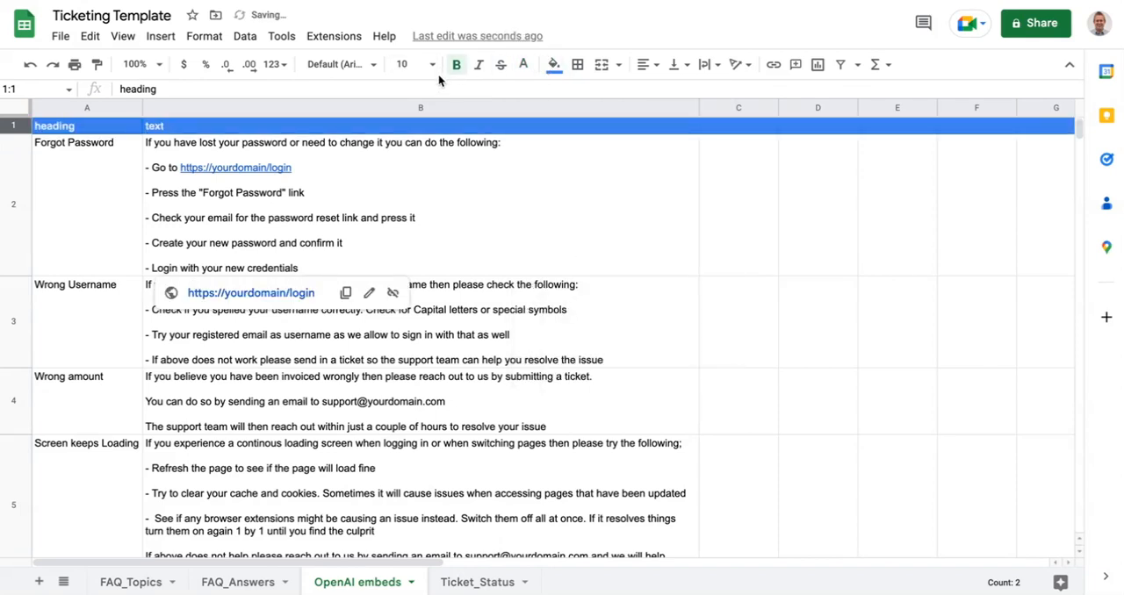
{"action": "left_click", "coordinate": [429, 66]}
{"action": "left_click", "coordinate": [429, 67]}
{"action": "left_click", "coordinate": [430, 68]}
{"action": "left_click", "coordinate": [405, 267]}
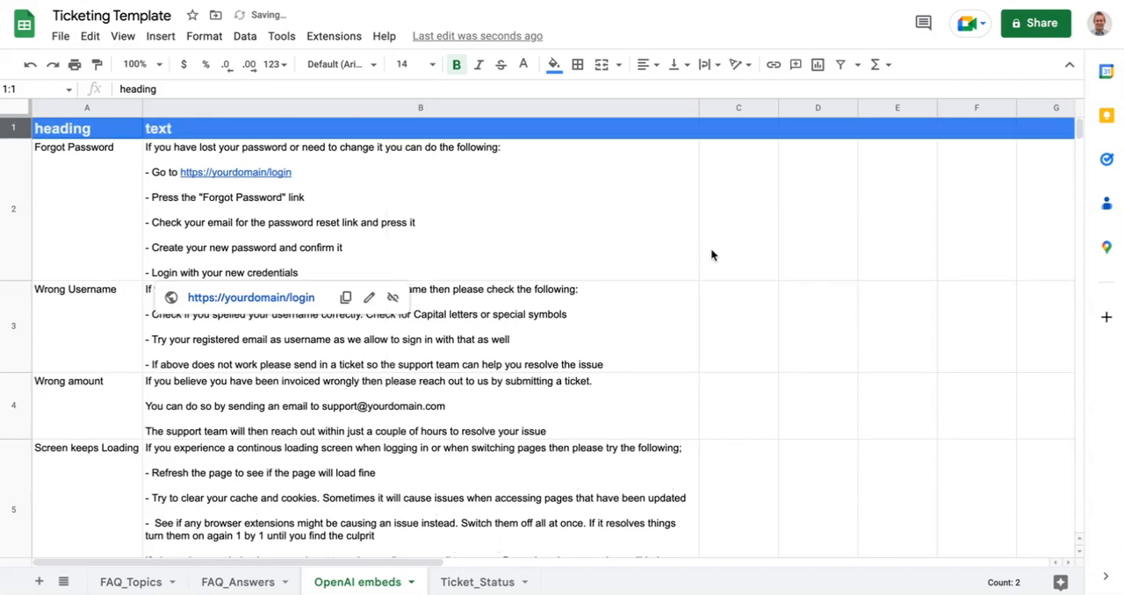
{"action": "left_click", "coordinate": [711, 248]}
- Compare the heading and text entries for Forgot Password in OpenAI embeds with the issues and descriptions in FAQ_Answers
{"action": "left_click", "coordinate": [233, 131]}
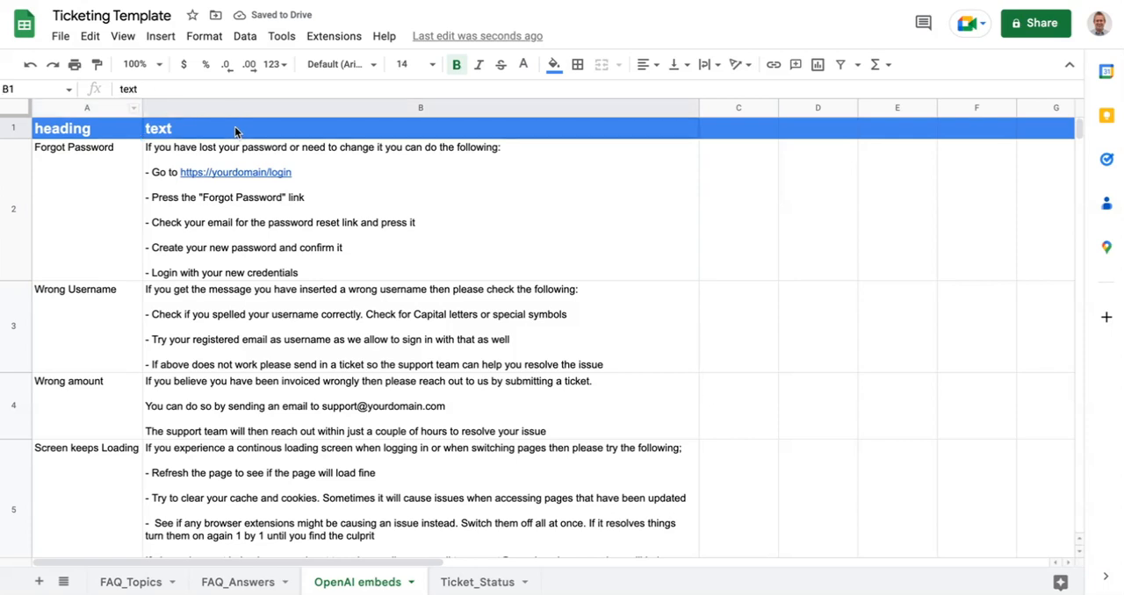
{"action": "left_click", "coordinate": [97, 125]}
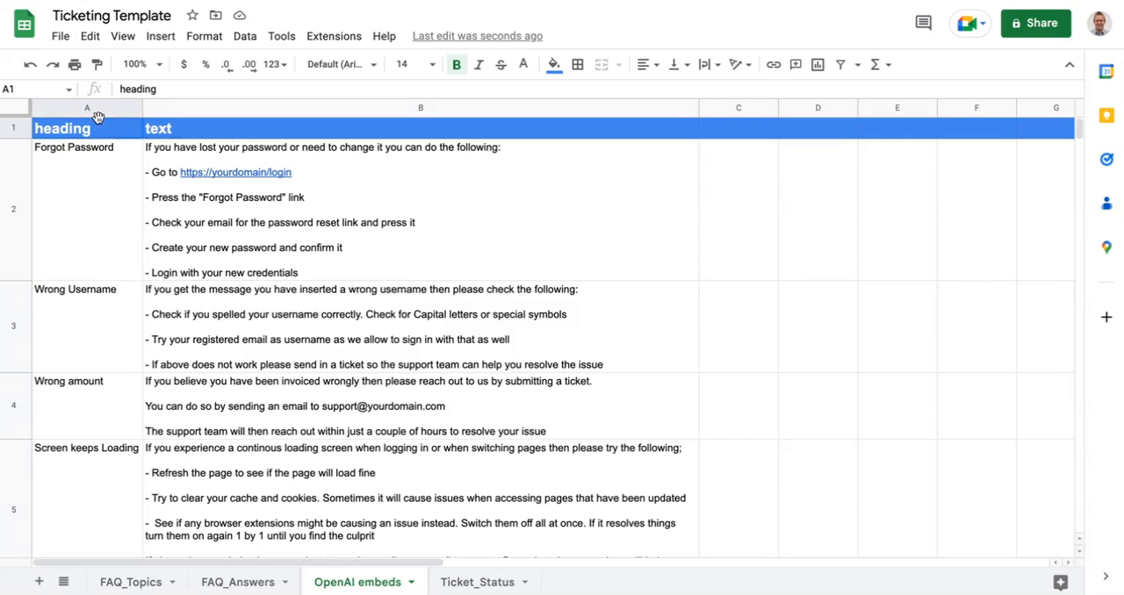
{"action": "left_click", "coordinate": [112, 175]}
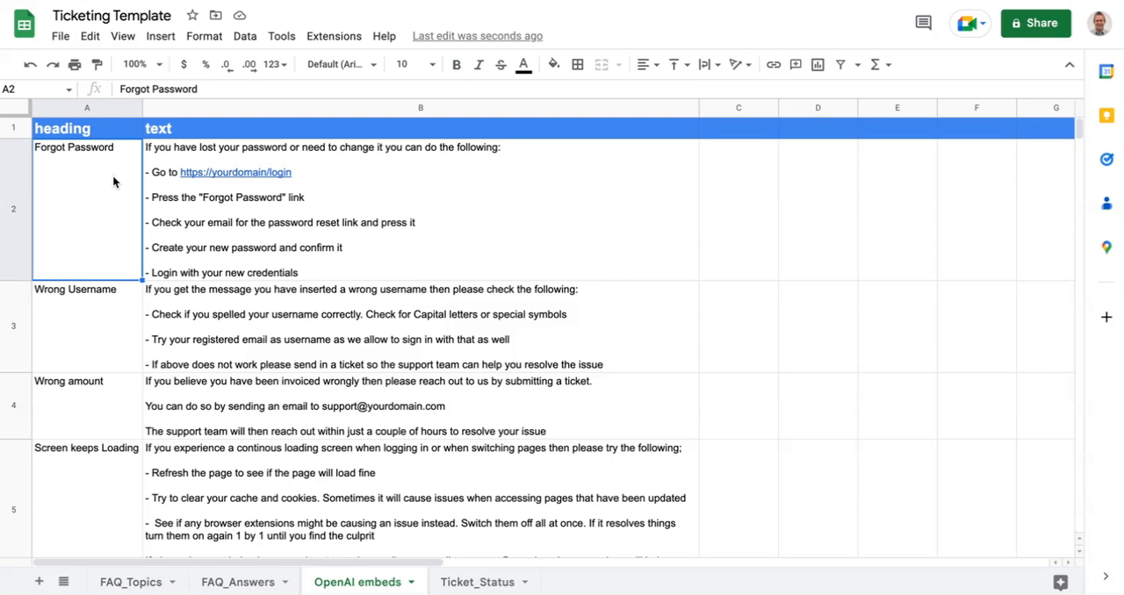
{"action": "left_click", "coordinate": [411, 174]}
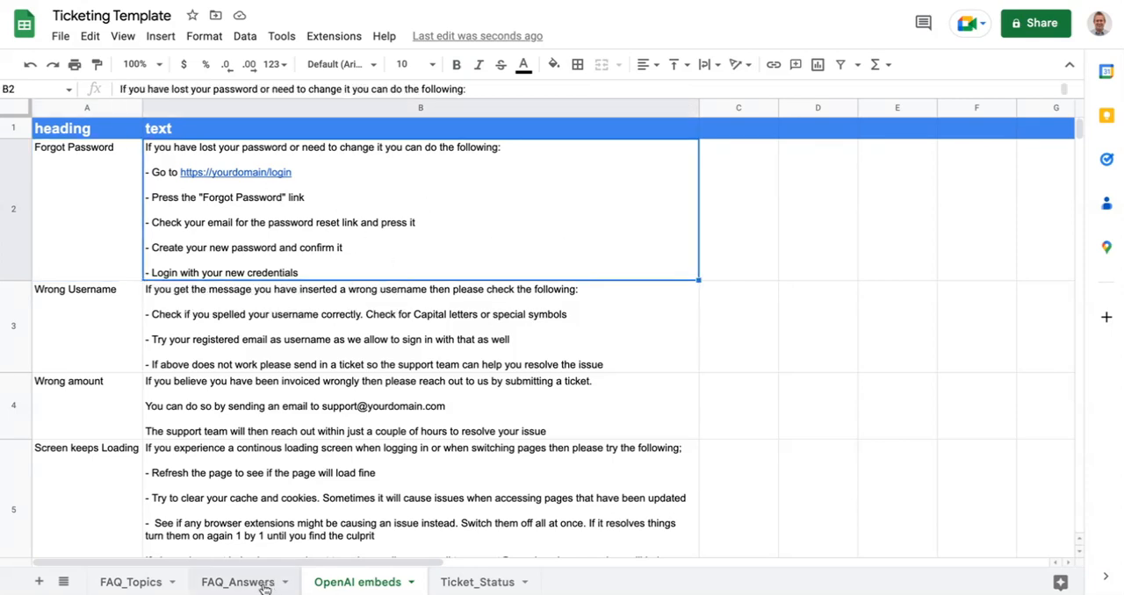
{"action": "left_click", "coordinate": [263, 583]}
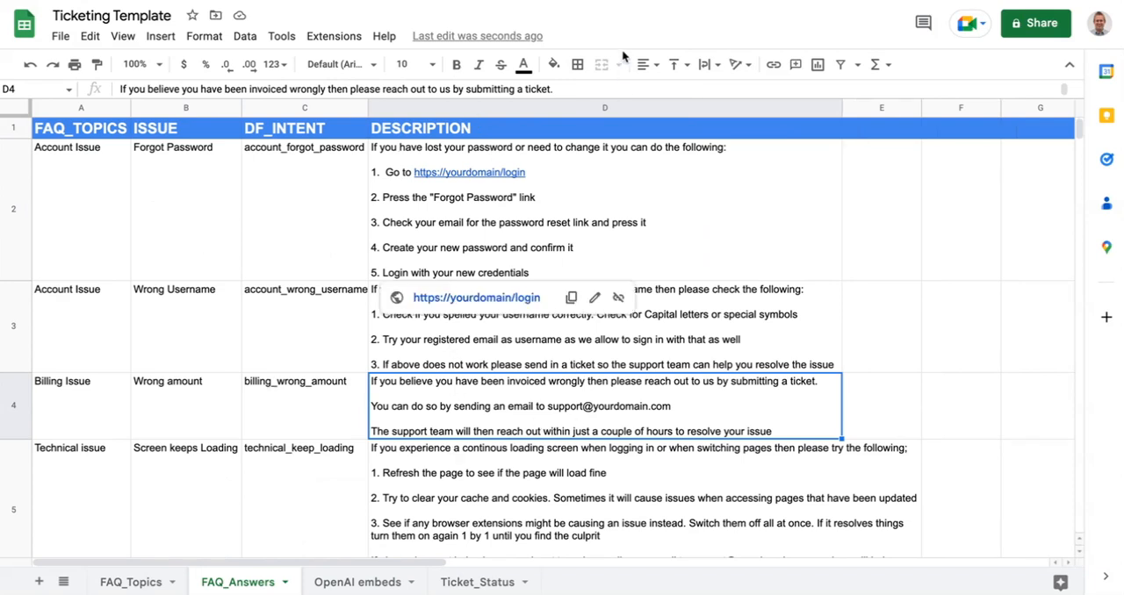
{"action": "left_click", "coordinate": [923, 295]}
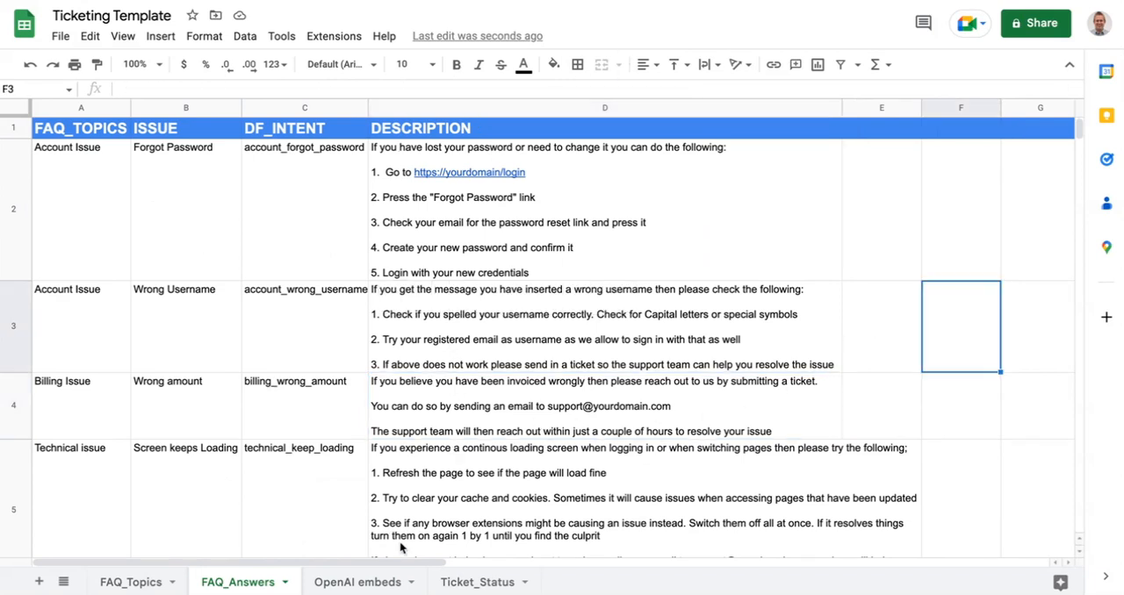
- Download the OpenAI embeds sheet as a Comma Separated Values (.csv) file
{"action": "left_click", "coordinate": [364, 582]}
{"action": "scroll", "coordinate": [215, 338], "scroll_direction": "down", "scroll_amount": 3}
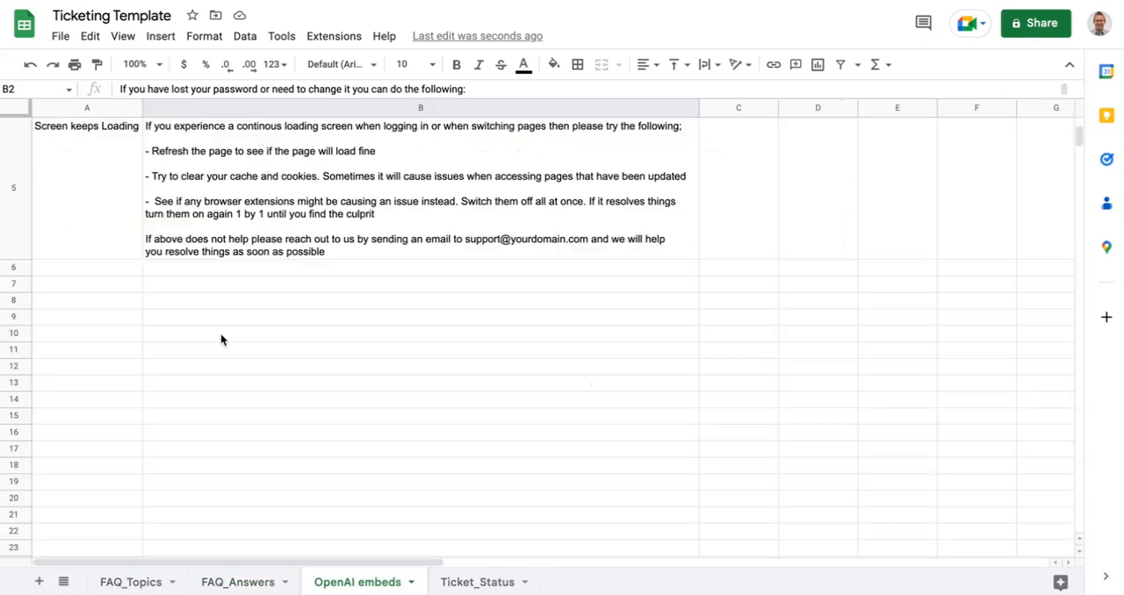
{"action": "left_click", "coordinate": [60, 38]}
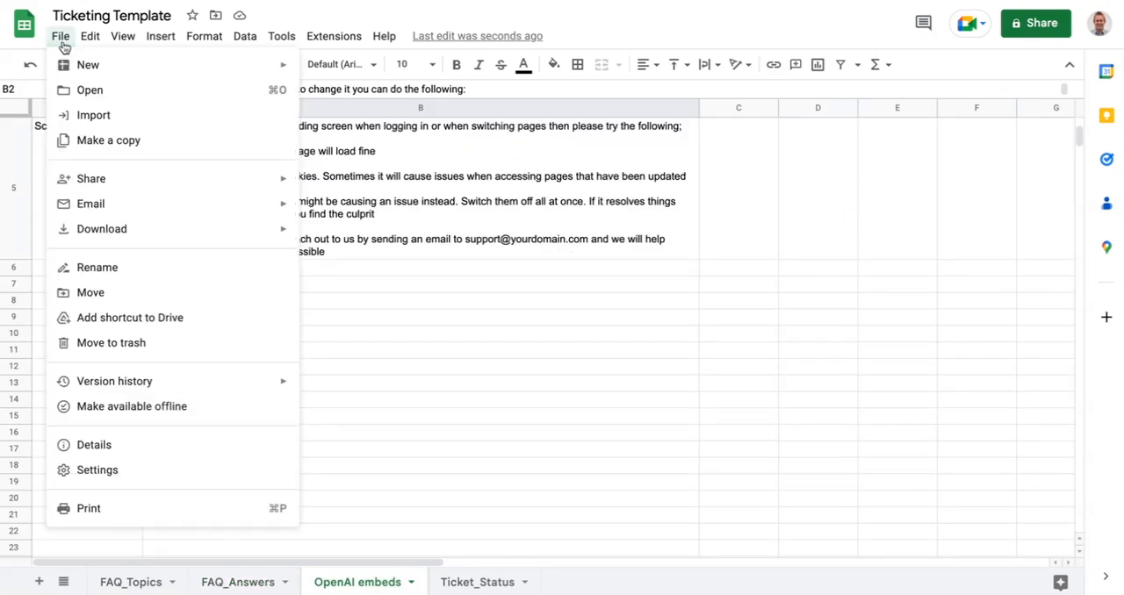
{"action": "mouse_move", "coordinate": [224, 239]}
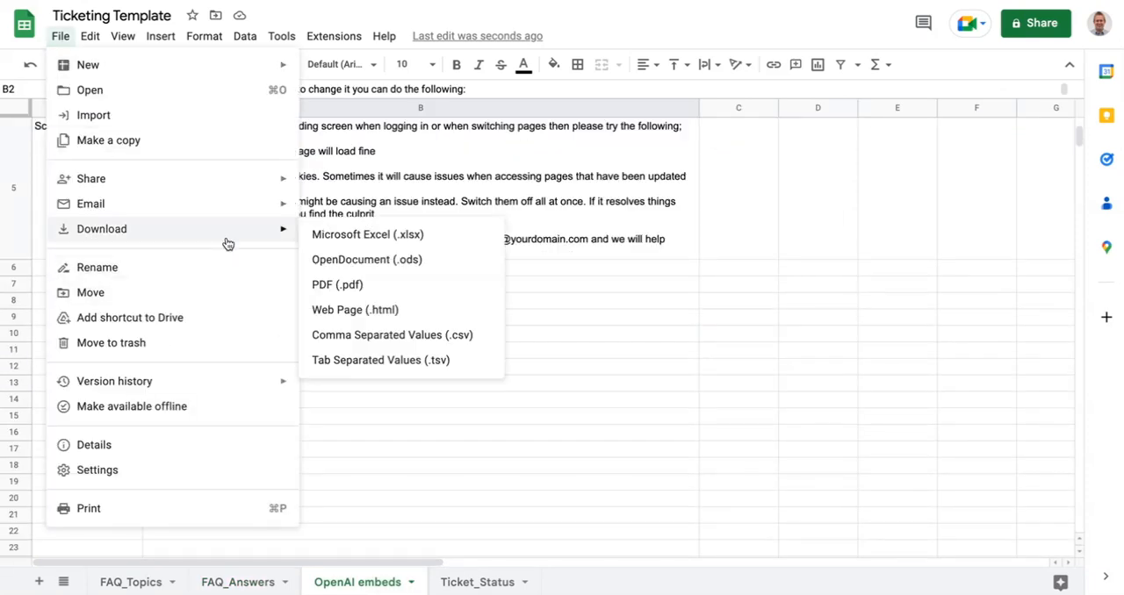
{"action": "left_click", "coordinate": [420, 335]}
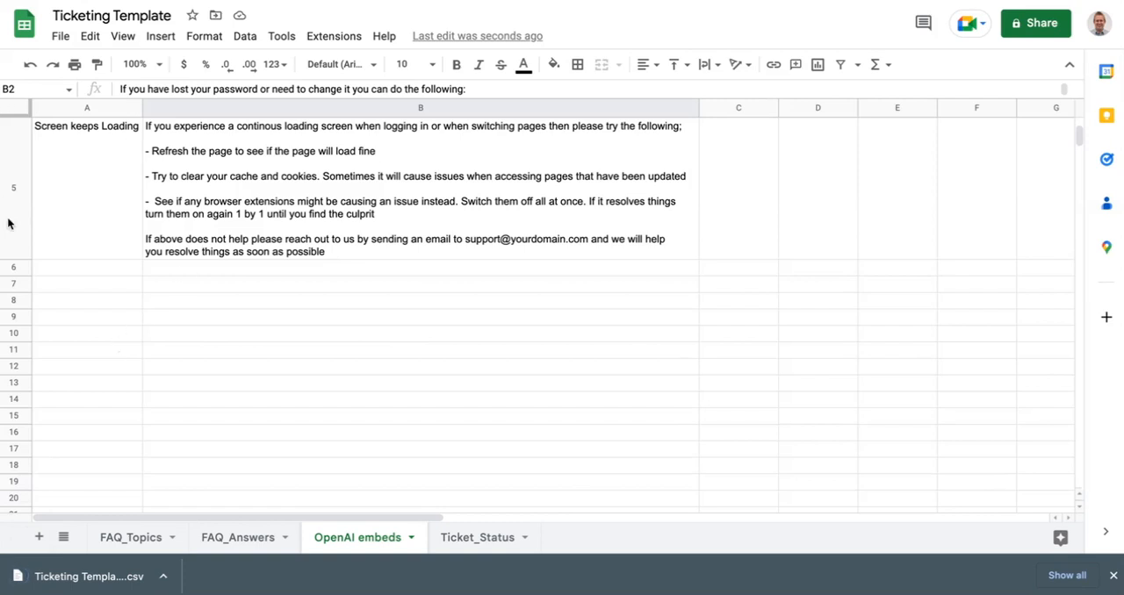
- Switch to UChat and open the OpenAI integration settings of the workspace
{"action": "key", "text": "ctrl+shift+Tab"}
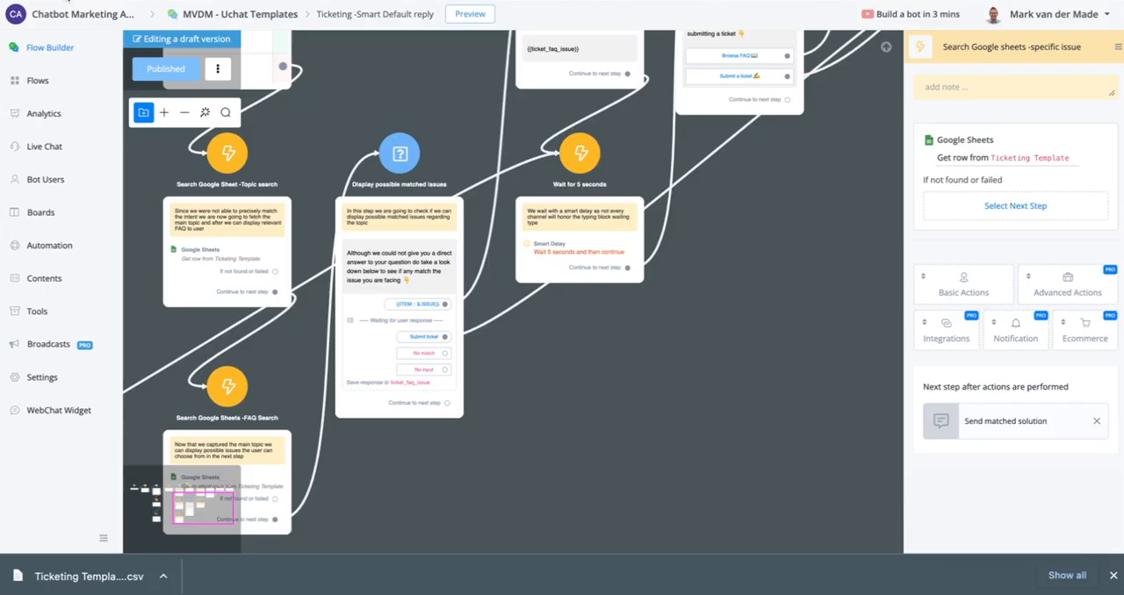
{"action": "left_click", "coordinate": [31, 25]}
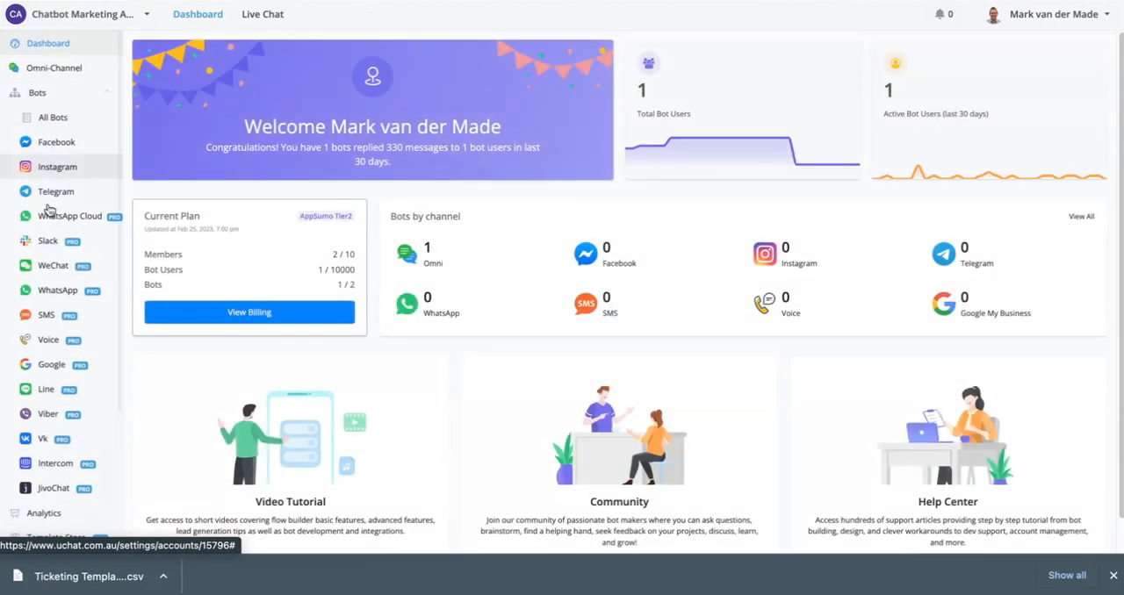
{"action": "scroll", "coordinate": [53, 492], "scroll_direction": "down", "scroll_amount": 2}
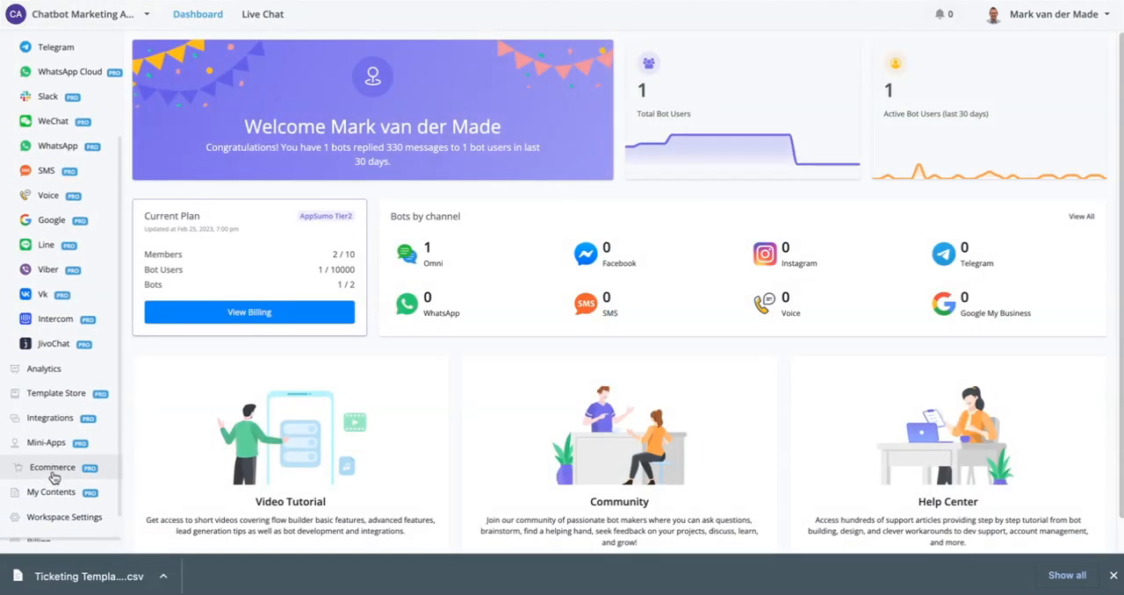
{"action": "left_click", "coordinate": [58, 419]}
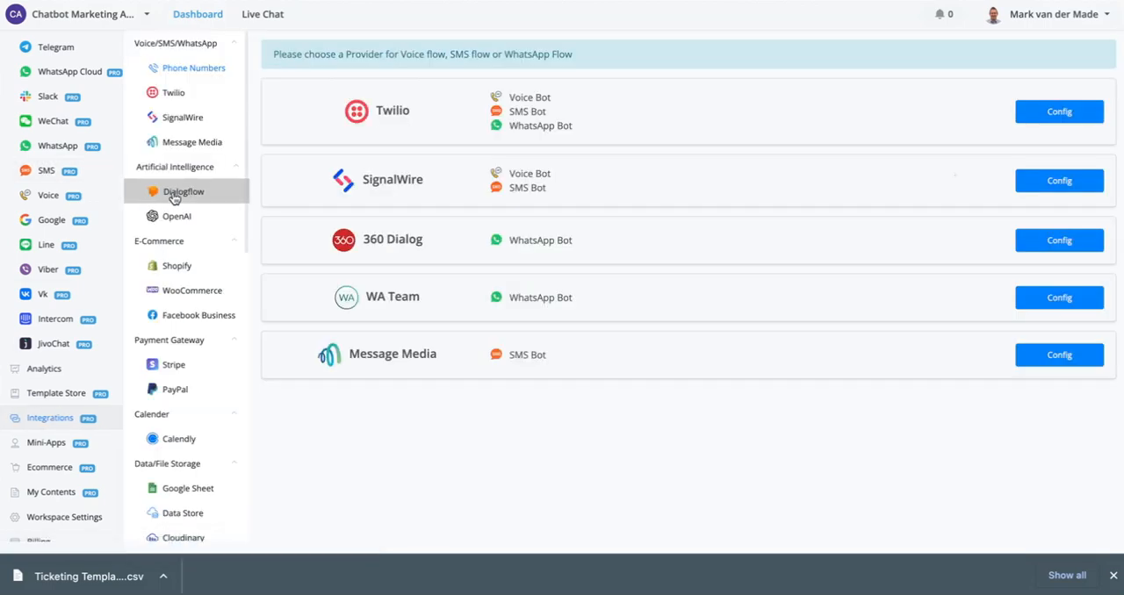
{"action": "left_click", "coordinate": [193, 213]}
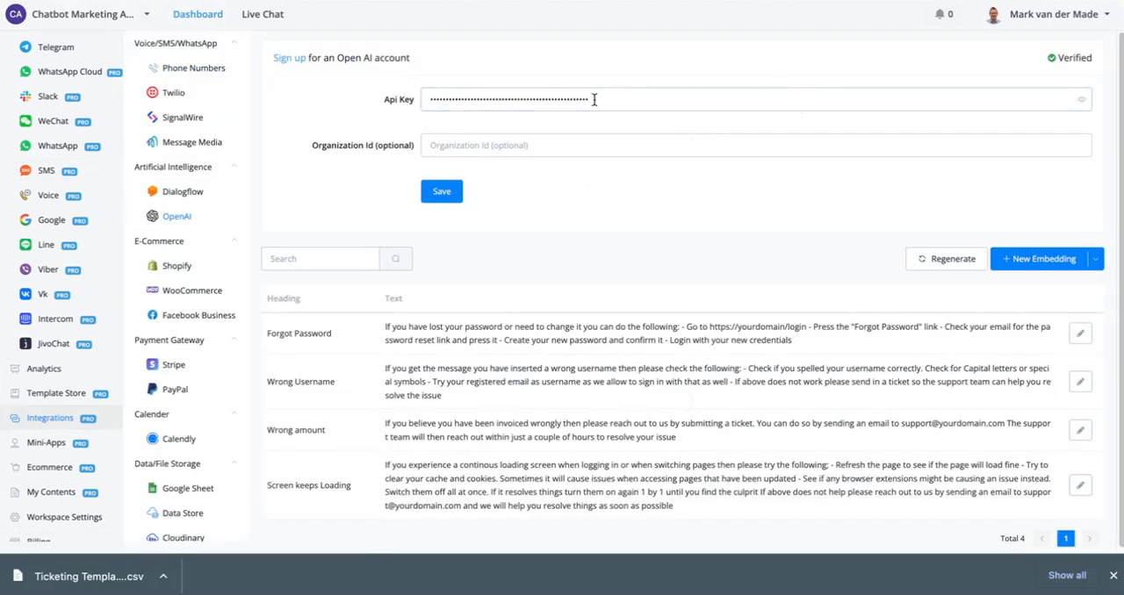
- Preview the downloaded Ticketing Template CSV as an embeddings import and return to the OpenAI settings without confirming the import
{"action": "left_click", "coordinate": [1096, 263]}
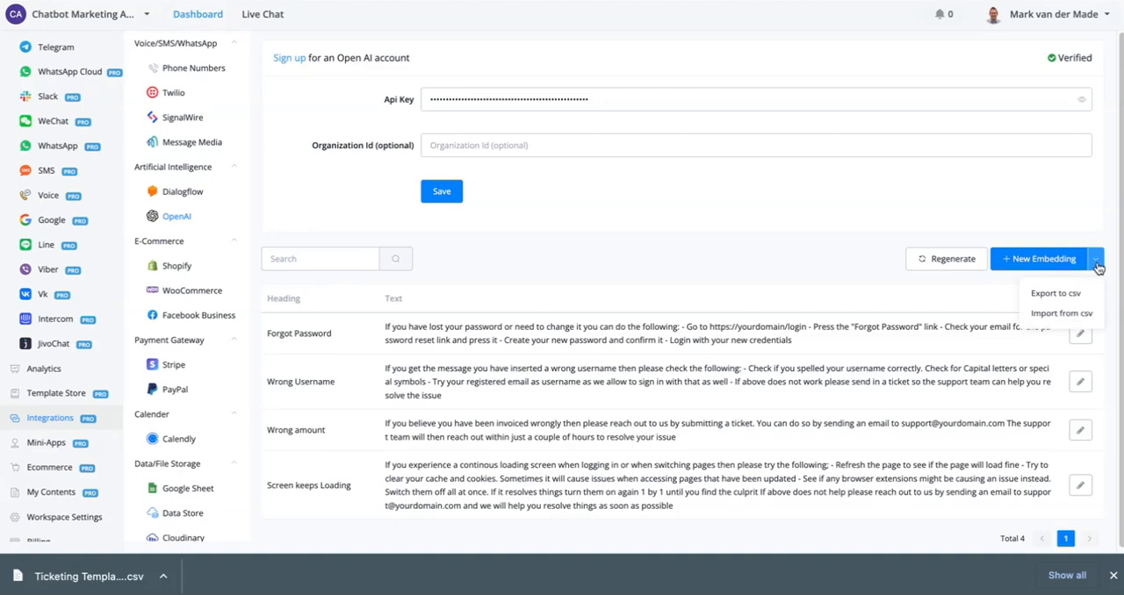
{"action": "left_click", "coordinate": [1058, 317]}
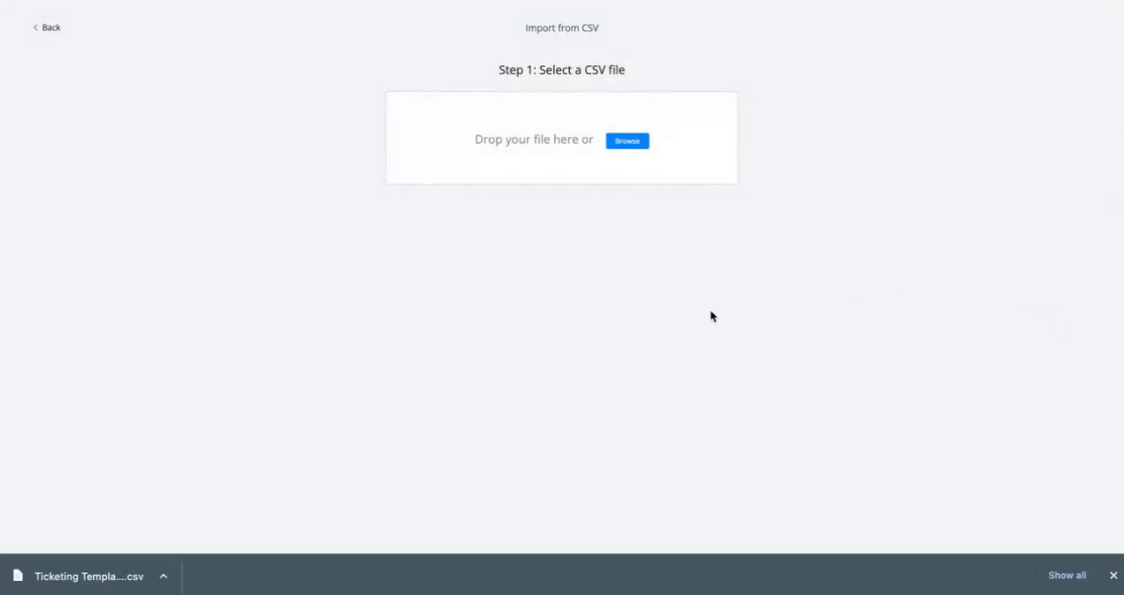
{"action": "left_click_drag", "start_coordinate": [121, 573], "coordinate": [600, 139]}
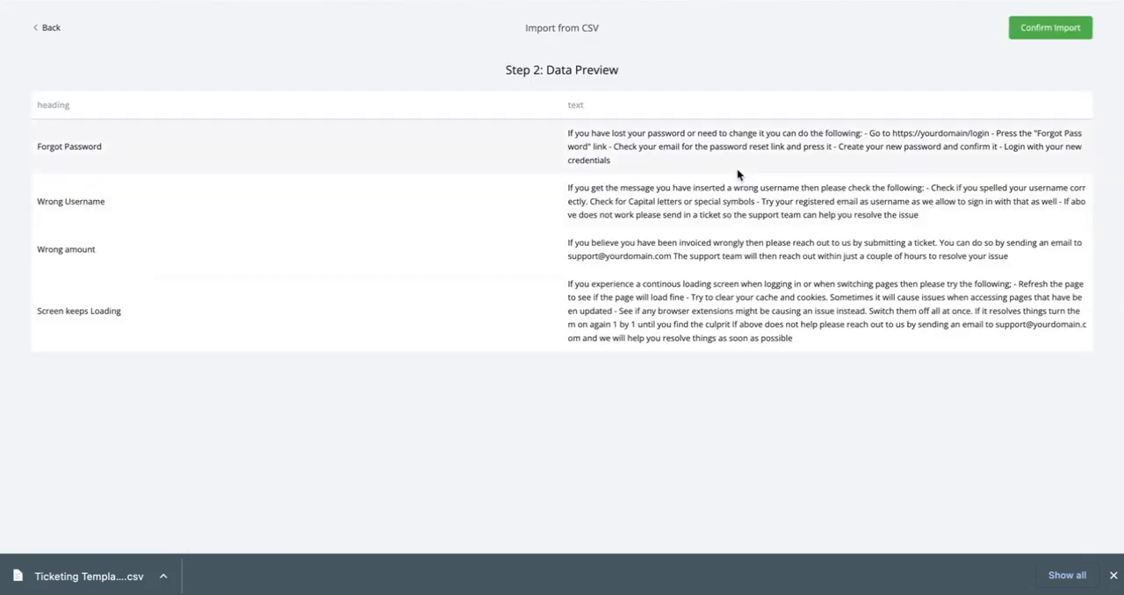
{"action": "left_click", "coordinate": [50, 29]}
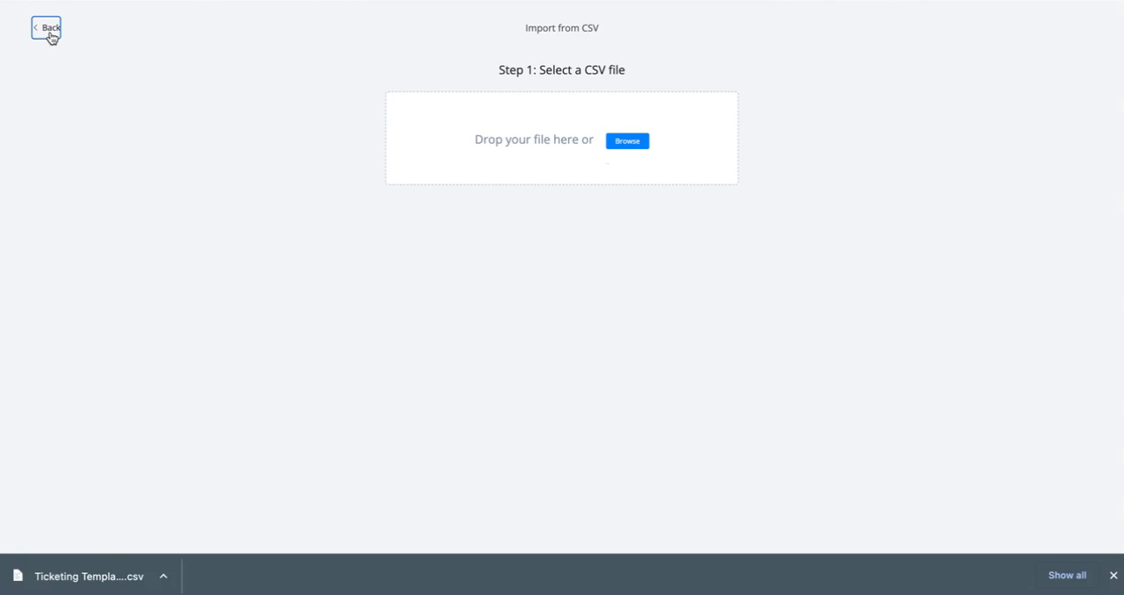
{"action": "left_click", "coordinate": [49, 29]}
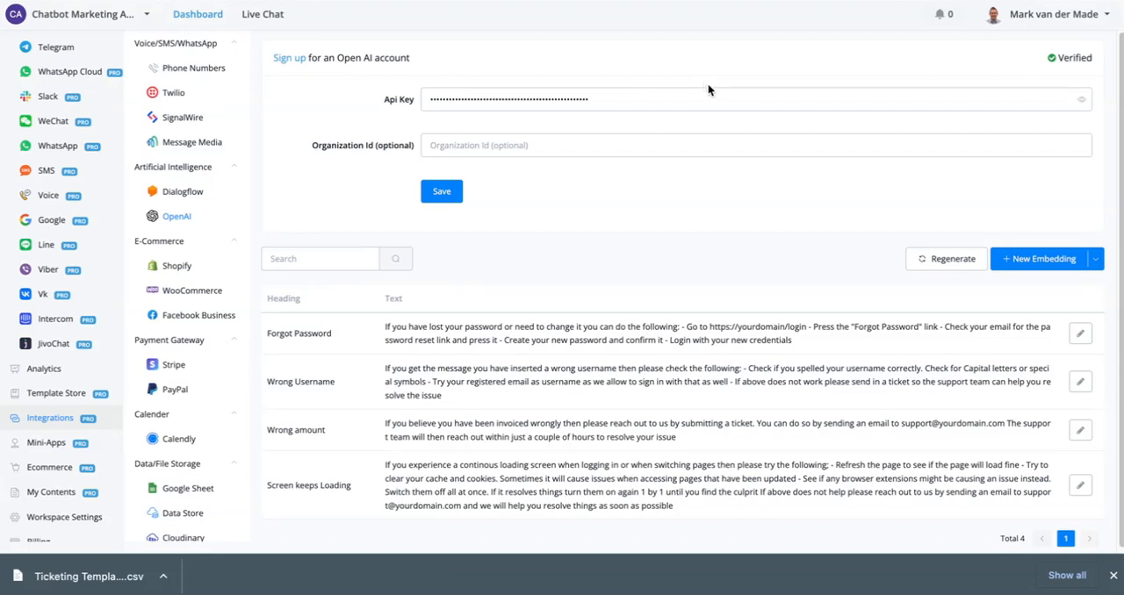
{"action": "left_click", "coordinate": [1112, 575]}
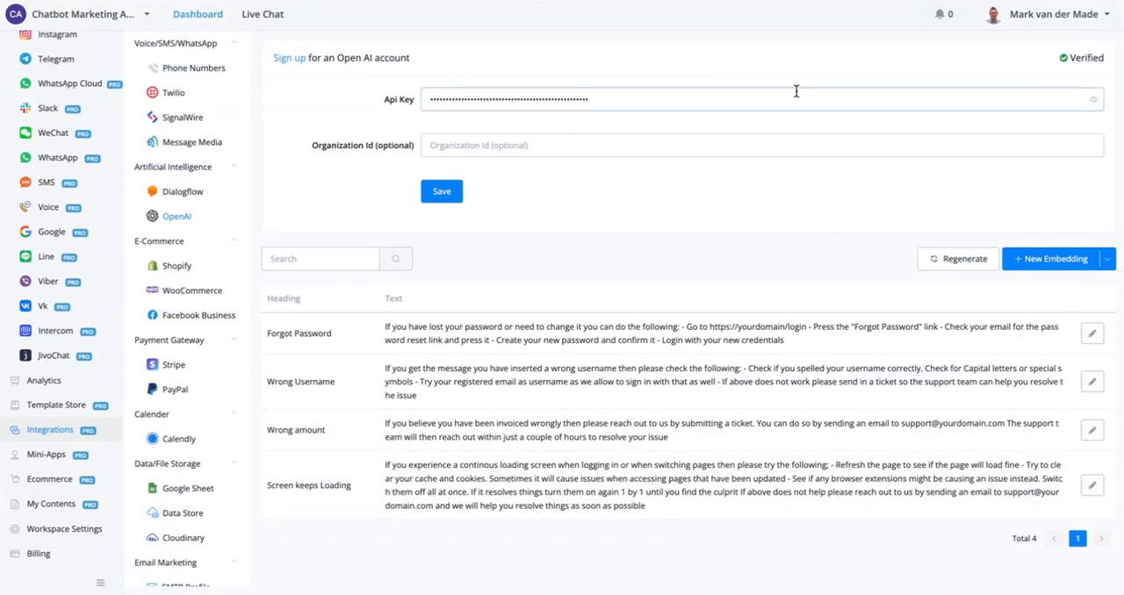